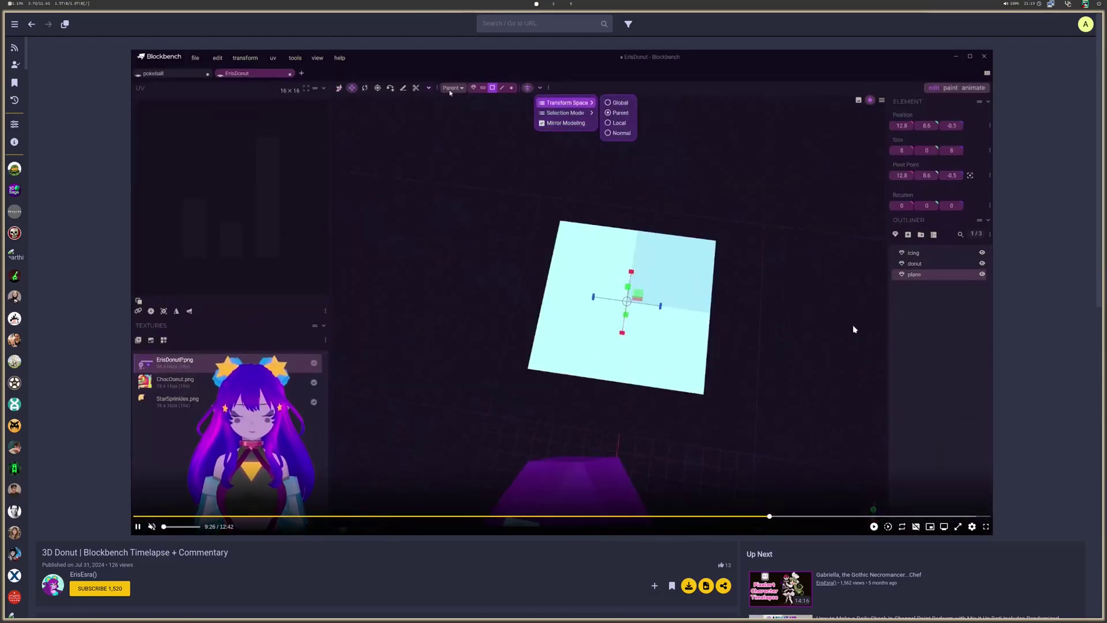
{"action": "left_click", "coordinate": [725, 421]}
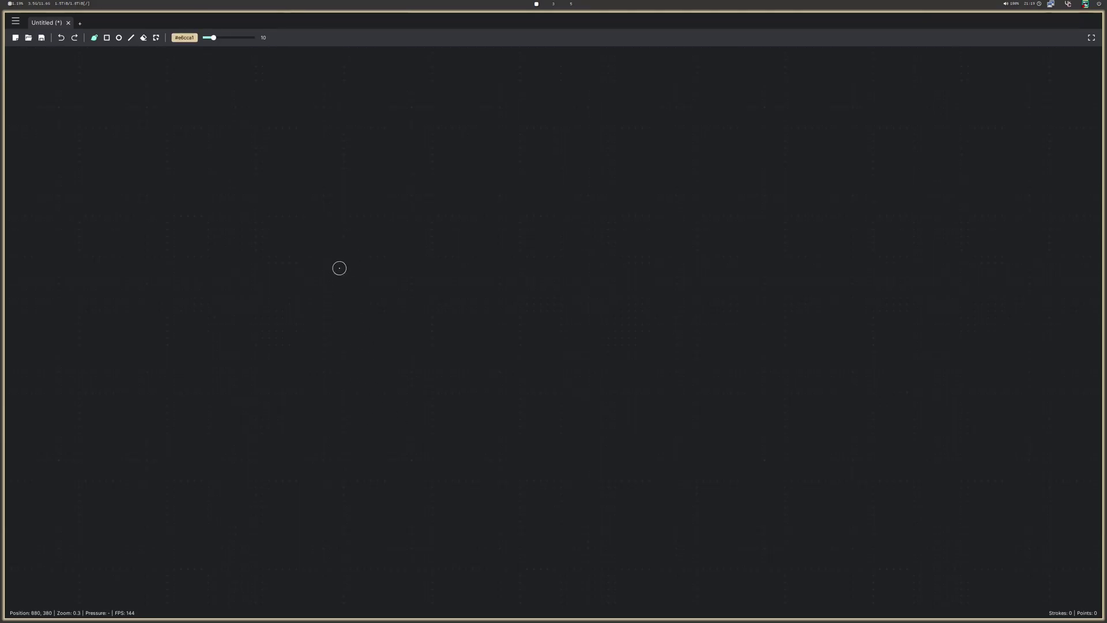
Draw a large letter B and, up and to its right, a page icon containing three squiggly text lines
{"action": "left_click_drag", "start_coordinate": [351, 237], "coordinate": [356, 292]}
{"action": "left_click_drag", "start_coordinate": [346, 231], "coordinate": [343, 291]}
{"action": "middle_click_drag", "start_coordinate": [501, 252], "coordinate": [365, 399]}
{"action": "mouse_move", "coordinate": [310, 243]}
{"action": "left_mouse_down"}
{"action": "mouse_move", "coordinate": [318, 320]}
{"action": "mouse_move", "coordinate": [310, 242]}
{"action": "mouse_move", "coordinate": [349, 261]}
{"action": "left_mouse_up"}
{"action": "mouse_move", "coordinate": [328, 285]}
{"action": "left_mouse_down"}
{"action": "mouse_move", "coordinate": [337, 275]}
{"action": "mouse_move", "coordinate": [348, 286]}
{"action": "left_mouse_up"}
{"action": "left_click_drag", "start_coordinate": [329, 303], "coordinate": [351, 295]}
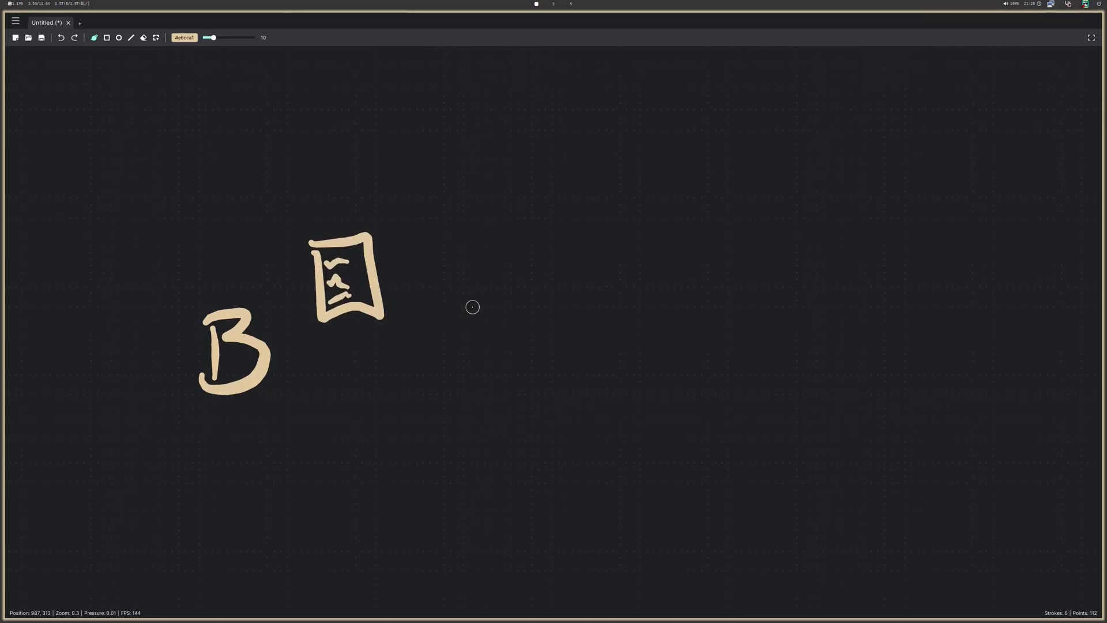
Draw a smaller page icon with scribbled text beside the first page, and a plus sign beneath it
{"action": "left_click_drag", "start_coordinate": [399, 225], "coordinate": [402, 266]}
{"action": "left_click_drag", "start_coordinate": [403, 265], "coordinate": [427, 220]}
{"action": "left_click_drag", "start_coordinate": [408, 236], "coordinate": [426, 233]}
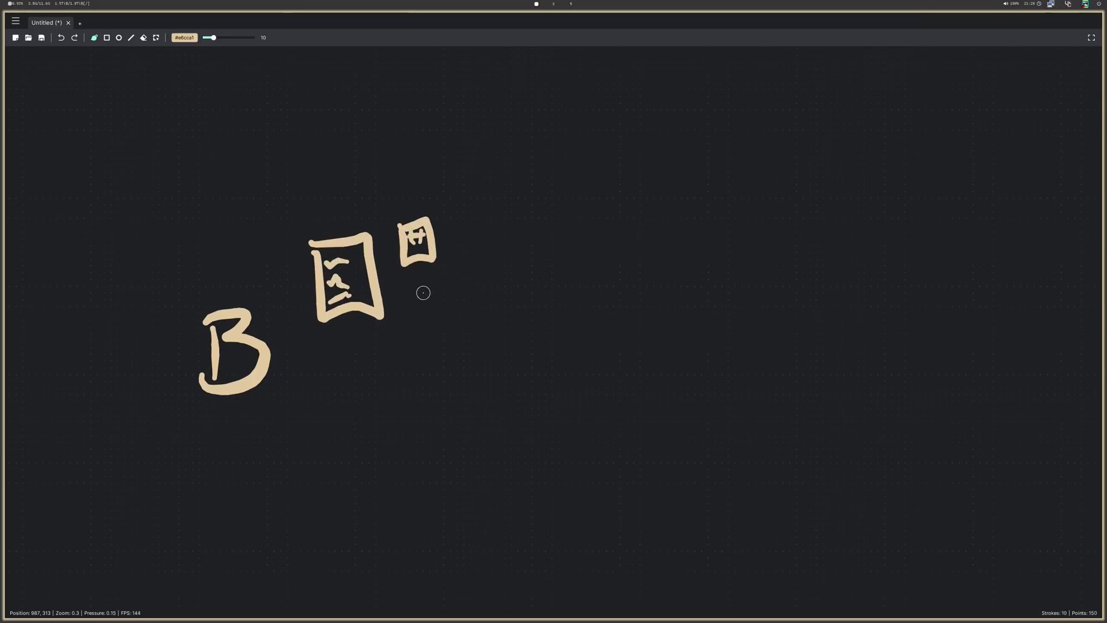
{"action": "left_click_drag", "start_coordinate": [421, 281], "coordinate": [424, 309]}
{"action": "left_click_drag", "start_coordinate": [406, 297], "coordinate": [428, 296]}
Draw a curve rising from below the plus sign and write a letter I at its upper end
{"action": "mouse_move", "coordinate": [440, 362]}
{"action": "left_mouse_down"}
{"action": "mouse_move", "coordinate": [617, 246]}
{"action": "mouse_move", "coordinate": [712, 169]}
{"action": "left_mouse_up"}
{"action": "scroll", "coordinate": [679, 210], "scroll_direction": "right", "scroll_amount": 3}
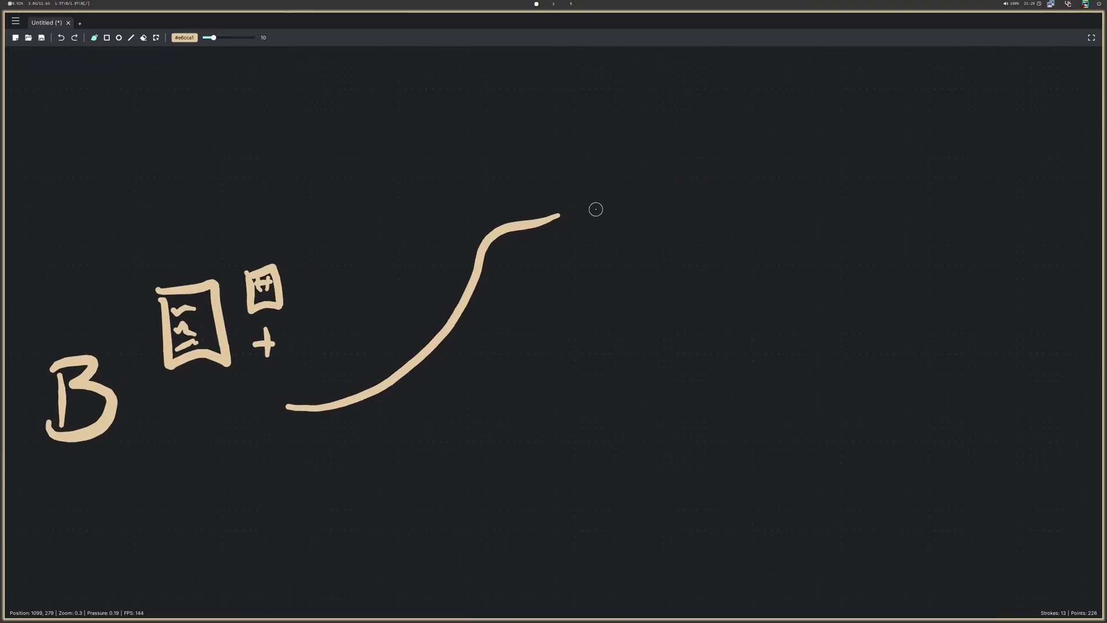
{"action": "mouse_move", "coordinate": [595, 167]}
{"action": "left_mouse_down"}
{"action": "mouse_move", "coordinate": [594, 219]}
{"action": "mouse_move", "coordinate": [623, 165]}
{"action": "left_mouse_up"}
{"action": "left_click_drag", "start_coordinate": [581, 220], "coordinate": [621, 221]}
{"action": "scroll", "coordinate": [548, 180], "scroll_direction": "right", "scroll_amount": 3}
{"action": "scroll", "coordinate": [549, 180], "scroll_direction": "up", "scroll_amount": 2}
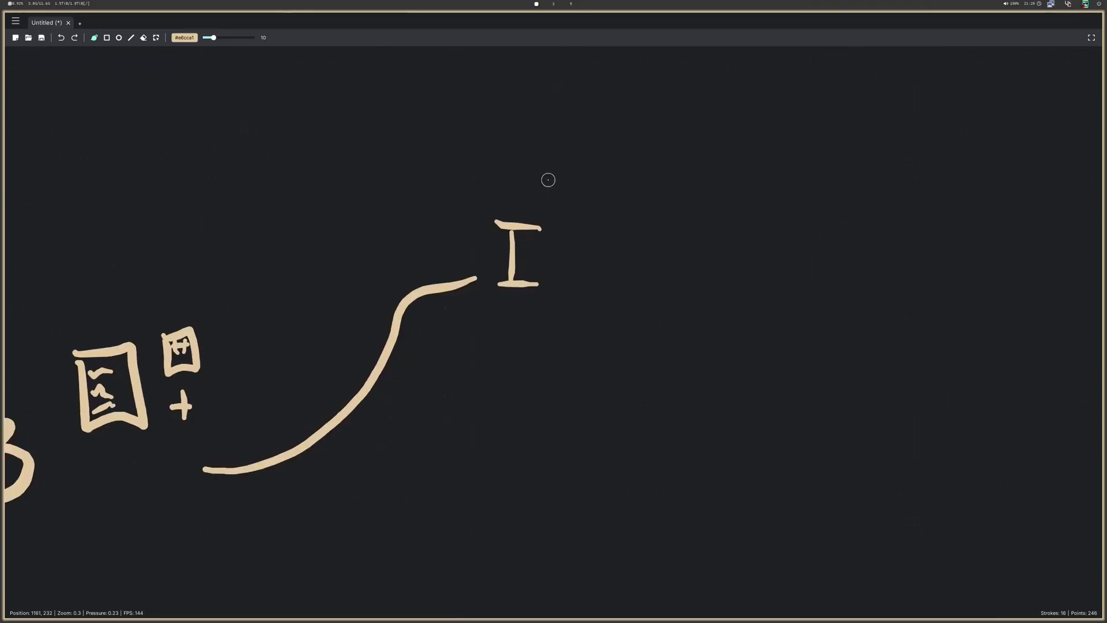
Draw two small curved arrows pointing upward above the letter I, one on each side
{"action": "mouse_move", "coordinate": [556, 201]}
{"action": "left_mouse_down"}
{"action": "mouse_move", "coordinate": [576, 164]}
{"action": "mouse_move", "coordinate": [588, 183]}
{"action": "left_mouse_up"}
{"action": "scroll", "coordinate": [588, 180], "scroll_direction": "left", "scroll_amount": 3}
{"action": "scroll", "coordinate": [588, 180], "scroll_direction": "up", "scroll_amount": 2}
{"action": "mouse_move", "coordinate": [508, 199]}
{"action": "left_mouse_down"}
{"action": "mouse_move", "coordinate": [523, 141]}
{"action": "mouse_move", "coordinate": [536, 145]}
{"action": "mouse_move", "coordinate": [529, 152]}
{"action": "left_mouse_up"}
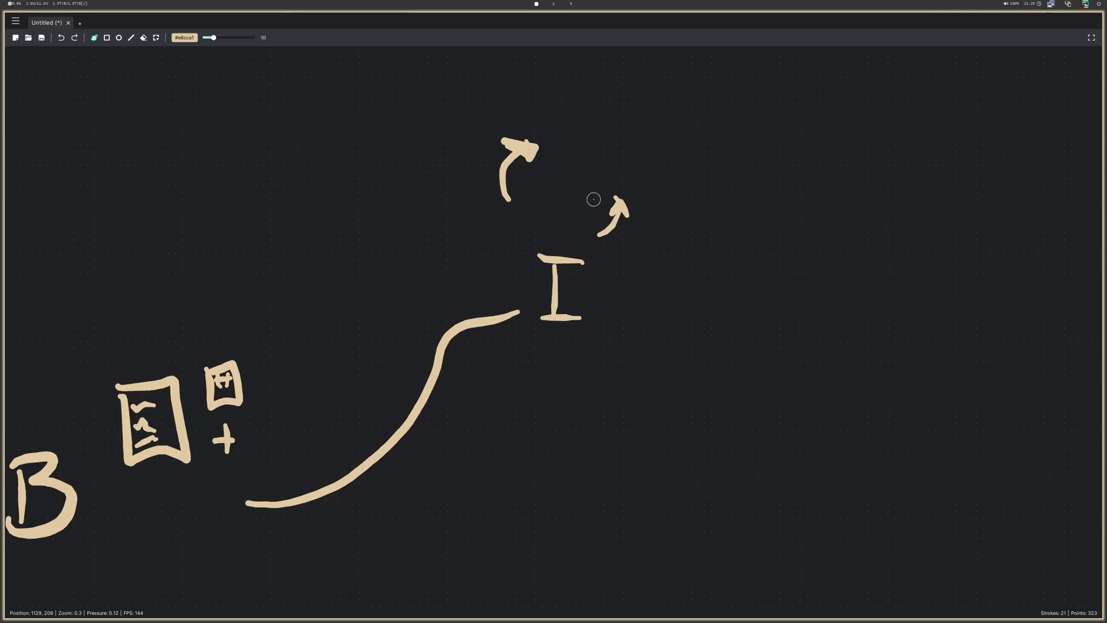
Draw a cloud above the two curved arrows with a letter I inside it
{"action": "scroll", "coordinate": [456, 282], "scroll_direction": "left", "scroll_amount": 5}
{"action": "scroll", "coordinate": [428, 428], "scroll_direction": "down", "scroll_amount": 3}
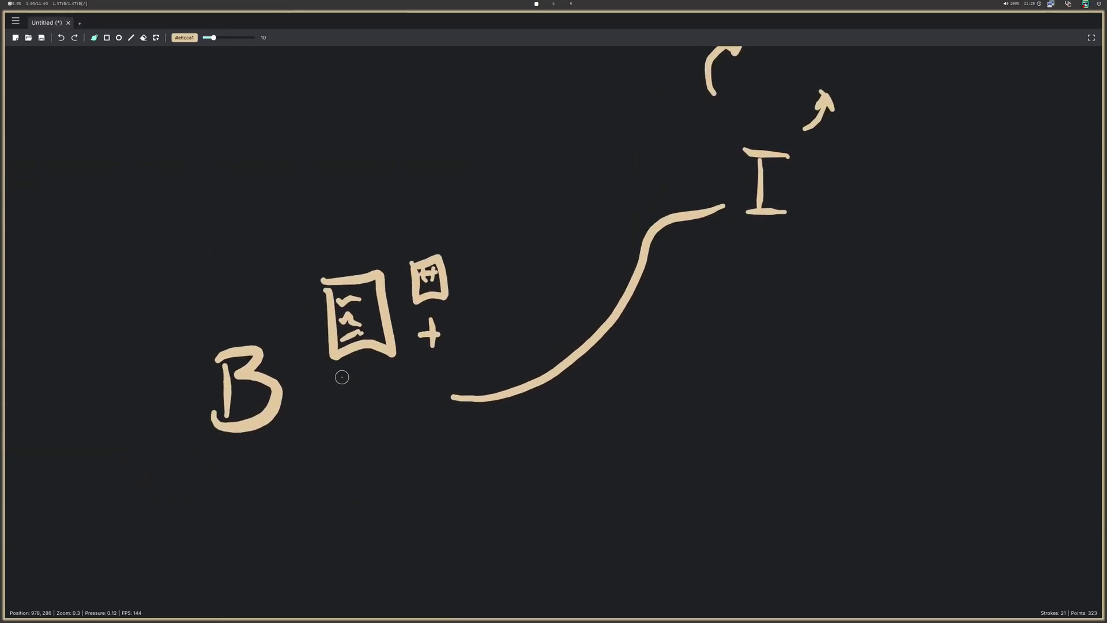
{"action": "scroll", "coordinate": [611, 214], "scroll_direction": "right", "scroll_amount": 1}
{"action": "scroll", "coordinate": [610, 214], "scroll_direction": "up", "scroll_amount": 1}
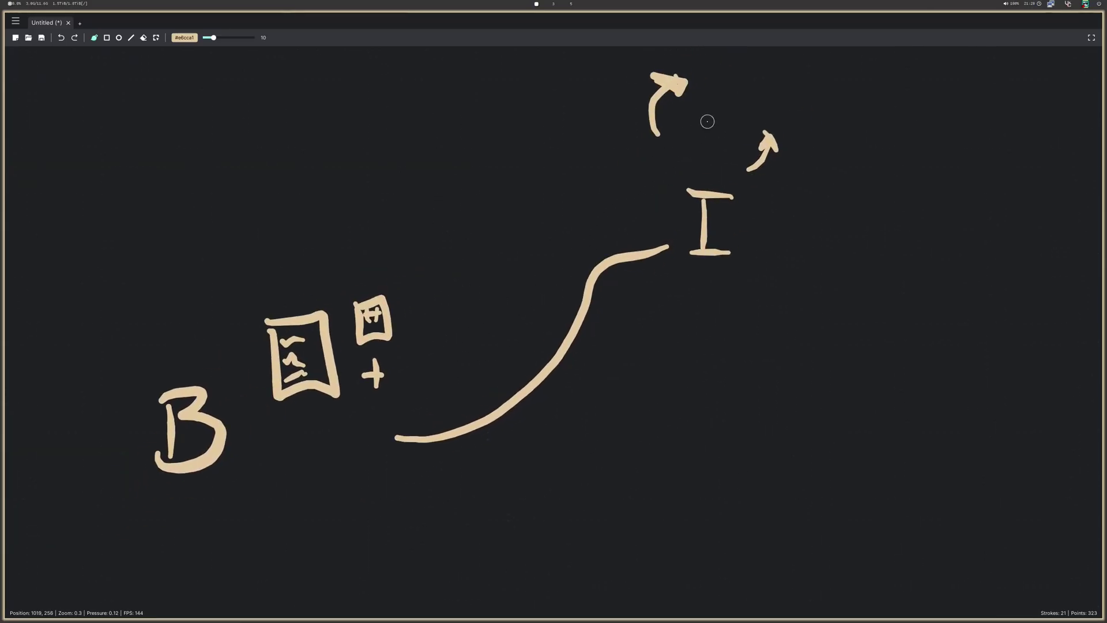
{"action": "scroll", "coordinate": [706, 121], "scroll_direction": "up", "scroll_amount": 3}
{"action": "scroll", "coordinate": [707, 121], "scroll_direction": "right", "scroll_amount": 1}
{"action": "mouse_move", "coordinate": [689, 71]}
{"action": "left_mouse_down"}
{"action": "mouse_move", "coordinate": [651, 130]}
{"action": "mouse_move", "coordinate": [741, 65]}
{"action": "mouse_move", "coordinate": [688, 60]}
{"action": "mouse_move", "coordinate": [684, 123]}
{"action": "left_mouse_up"}
{"action": "left_click_drag", "start_coordinate": [669, 92], "coordinate": [701, 86]}
{"action": "left_click_drag", "start_coordinate": [667, 133], "coordinate": [704, 126]}
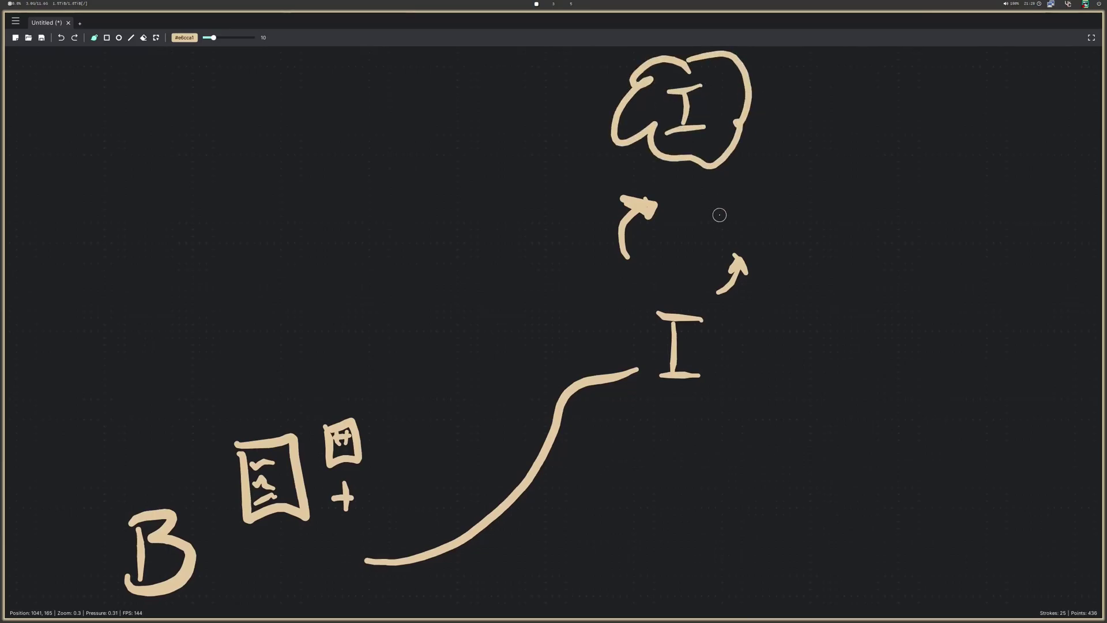
Draw a curve descending rightward from the lower letter I and write a letter E at its end
{"action": "scroll", "coordinate": [631, 337], "scroll_direction": "down", "scroll_amount": 1}
{"action": "scroll", "coordinate": [631, 336], "scroll_direction": "right", "scroll_amount": 2}
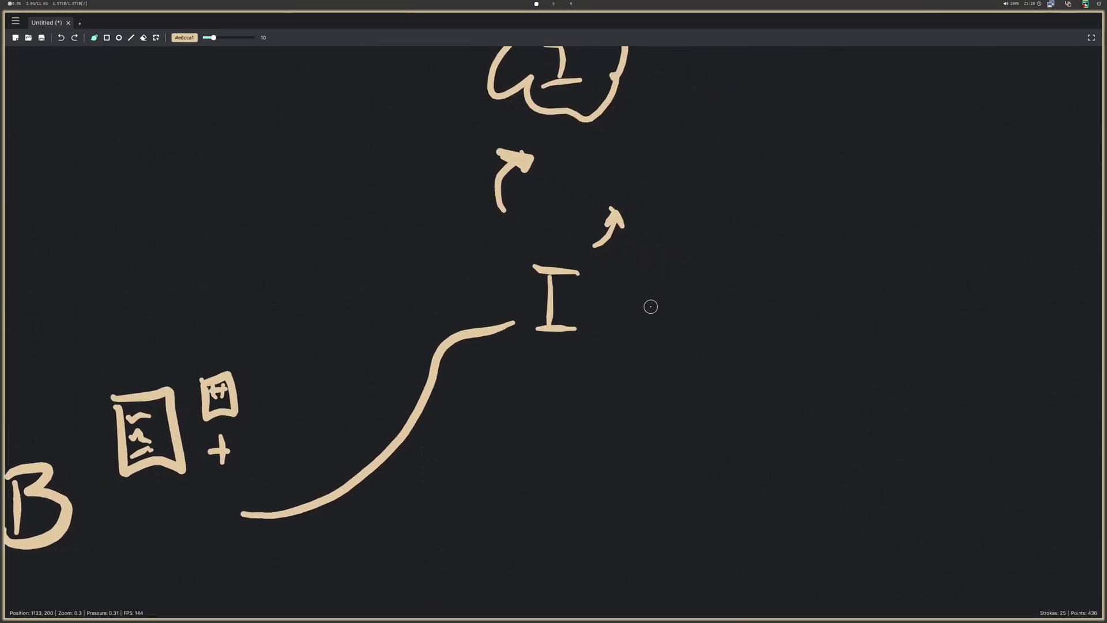
{"action": "scroll", "coordinate": [608, 331], "scroll_direction": "down", "scroll_amount": 1}
{"action": "scroll", "coordinate": [608, 331], "scroll_direction": "right", "scroll_amount": 1}
{"action": "mouse_move", "coordinate": [545, 273]}
{"action": "left_mouse_down"}
{"action": "mouse_move", "coordinate": [602, 390]}
{"action": "mouse_move", "coordinate": [787, 415]}
{"action": "left_mouse_up"}
{"action": "scroll", "coordinate": [784, 381], "scroll_direction": "right", "scroll_amount": 2}
{"action": "left_click_drag", "start_coordinate": [721, 340], "coordinate": [733, 395]}
{"action": "left_click_drag", "start_coordinate": [722, 341], "coordinate": [768, 332]}
{"action": "left_click_drag", "start_coordinate": [728, 366], "coordinate": [752, 363]}
{"action": "left_click_drag", "start_coordinate": [732, 395], "coordinate": [779, 389]}
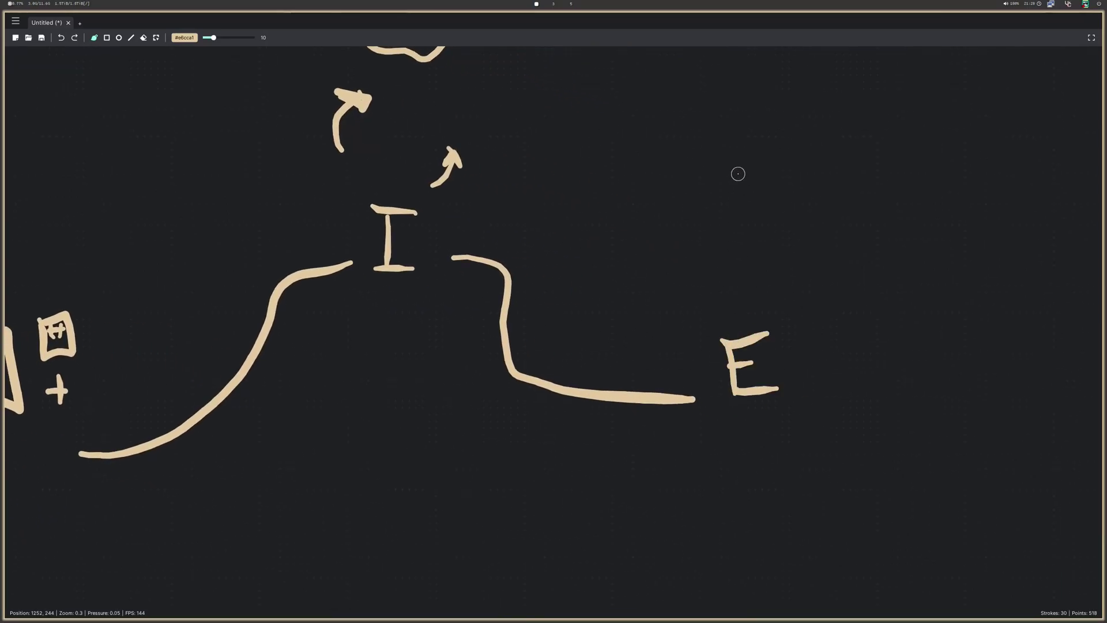
Draw an empty cloud above the letter E and another one above the letter B
{"action": "mouse_move", "coordinate": [732, 166]}
{"action": "left_mouse_down"}
{"action": "mouse_move", "coordinate": [666, 198]}
{"action": "mouse_move", "coordinate": [712, 288]}
{"action": "mouse_move", "coordinate": [827, 189]}
{"action": "mouse_move", "coordinate": [737, 166]}
{"action": "left_mouse_up"}
{"action": "scroll", "coordinate": [309, 285], "scroll_direction": "left", "scroll_amount": 12}
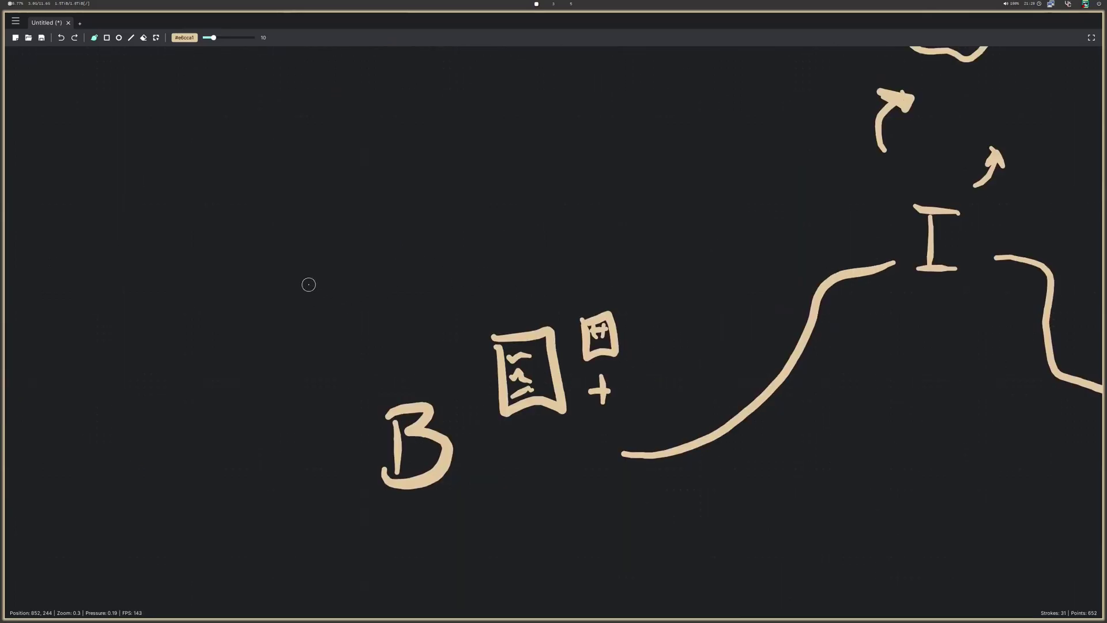
{"action": "mouse_move", "coordinate": [353, 207]}
{"action": "left_mouse_down"}
{"action": "mouse_move", "coordinate": [272, 262]}
{"action": "mouse_move", "coordinate": [438, 349]}
{"action": "mouse_move", "coordinate": [392, 203]}
{"action": "left_mouse_up"}
{"action": "scroll", "coordinate": [843, 386], "scroll_direction": "right", "scroll_amount": 7}
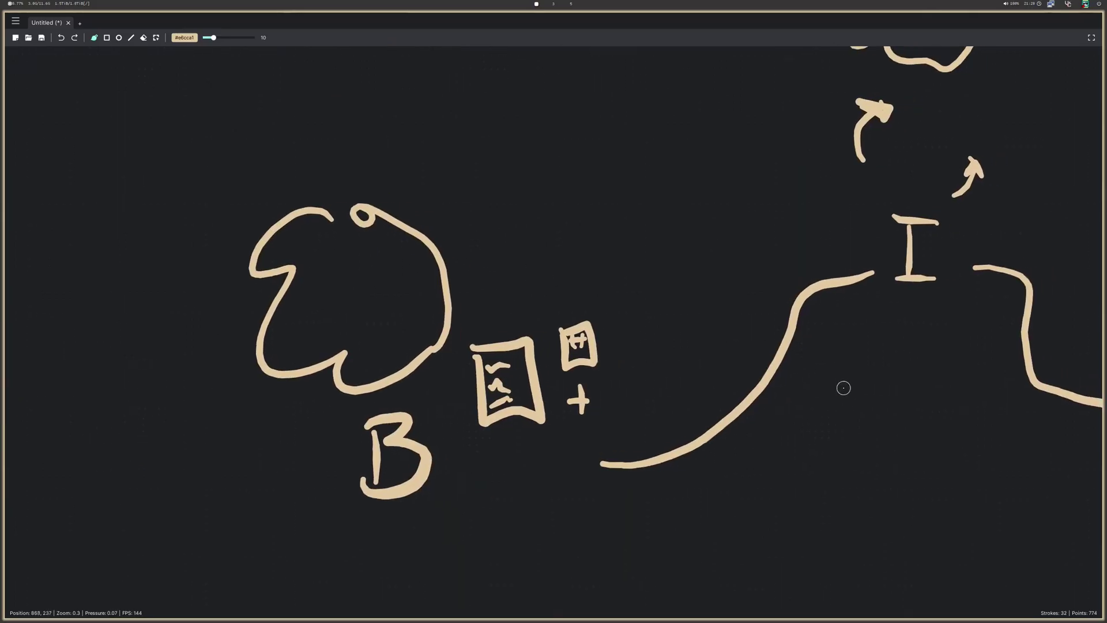
{"action": "scroll", "coordinate": [560, 386], "scroll_direction": "left", "scroll_amount": 4}
{"action": "scroll", "coordinate": [560, 386], "scroll_direction": "up", "scroll_amount": 1}
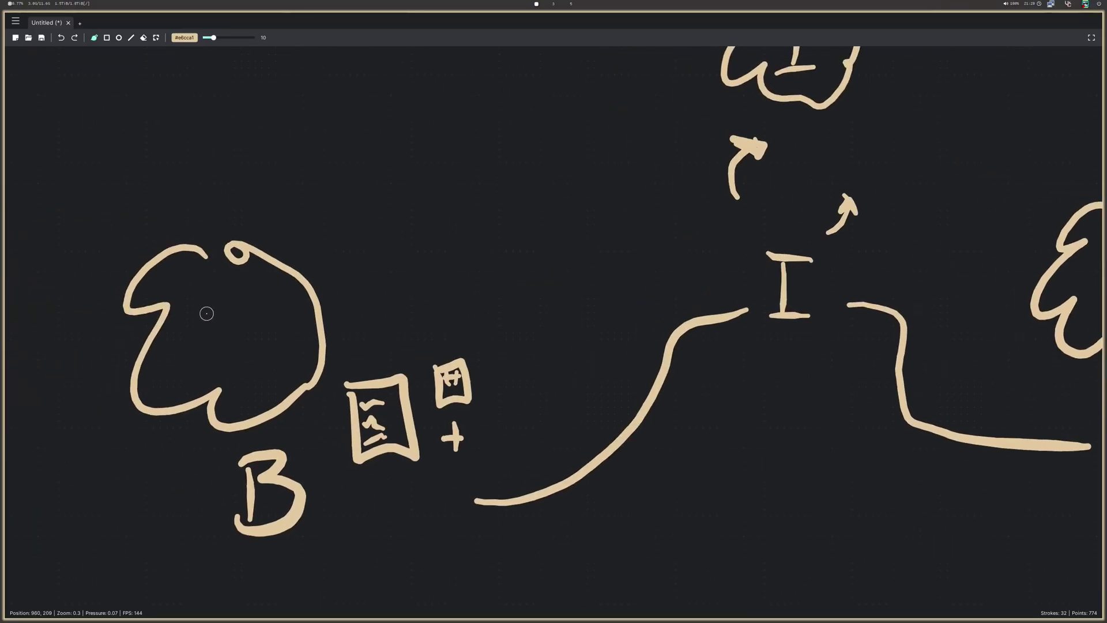
Draw five short radiating dashes inside the cloud above the letter B
{"action": "mouse_move", "coordinate": [217, 326]}
{"action": "left_mouse_down"}
{"action": "mouse_move", "coordinate": [185, 290]}
{"action": "mouse_move", "coordinate": [255, 267]}
{"action": "left_mouse_up"}
{"action": "left_click_drag", "start_coordinate": [260, 326], "coordinate": [294, 292]}
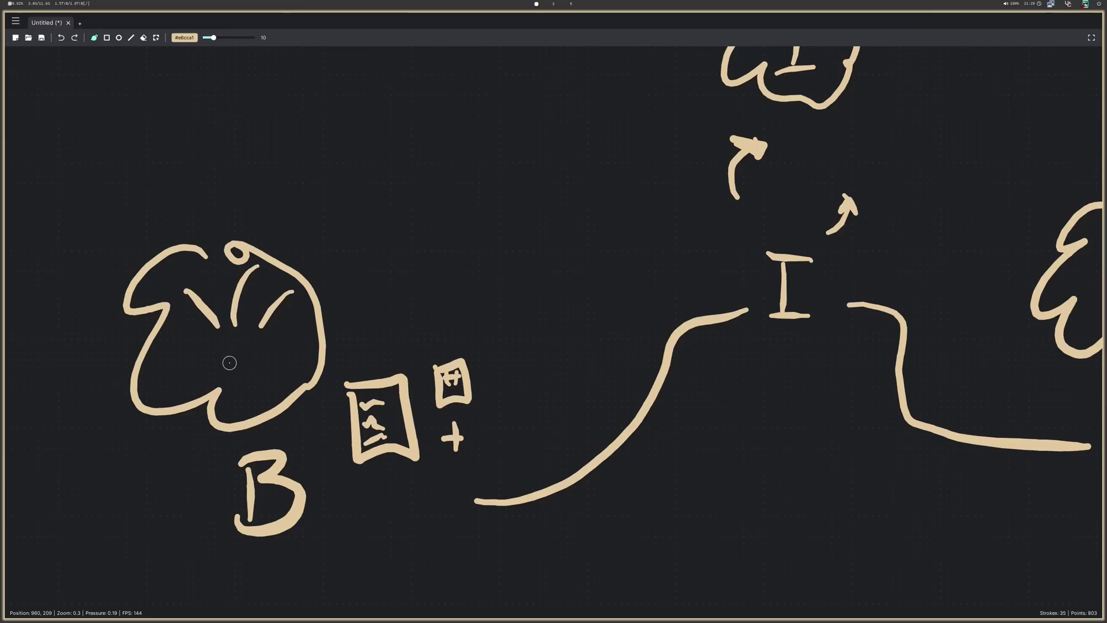
{"action": "left_click_drag", "start_coordinate": [226, 361], "coordinate": [181, 343]}
{"action": "left_click_drag", "start_coordinate": [266, 366], "coordinate": [288, 341]}
Draw a rectangular frame around the cloud that contains the letter I
{"action": "scroll", "coordinate": [395, 317], "scroll_direction": "up", "scroll_amount": 5}
{"action": "scroll", "coordinate": [686, 357], "scroll_direction": "right", "scroll_amount": 3}
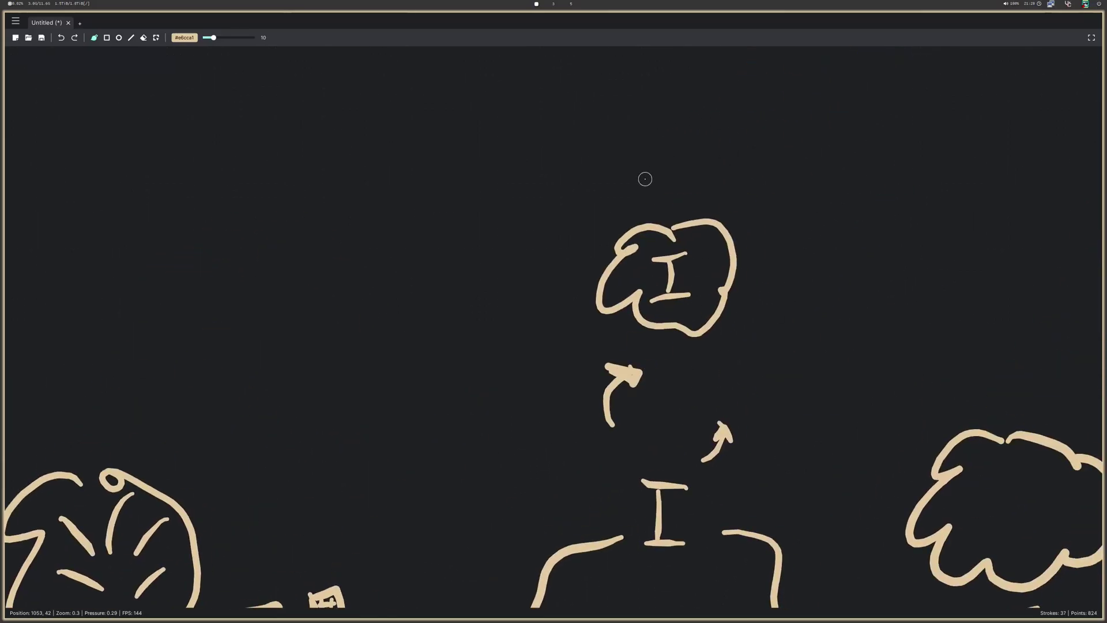
{"action": "mouse_move", "coordinate": [574, 205]}
{"action": "left_mouse_down"}
{"action": "mouse_move", "coordinate": [729, 341]}
{"action": "mouse_move", "coordinate": [715, 207]}
{"action": "mouse_move", "coordinate": [588, 218]}
{"action": "left_mouse_up"}
Draw a long arrow from the B cloud to the E cloud and put a check mark inside the E cloud
{"action": "scroll", "coordinate": [774, 267], "scroll_direction": "down", "scroll_amount": 3}
{"action": "scroll", "coordinate": [774, 266], "scroll_direction": "right", "scroll_amount": 4}
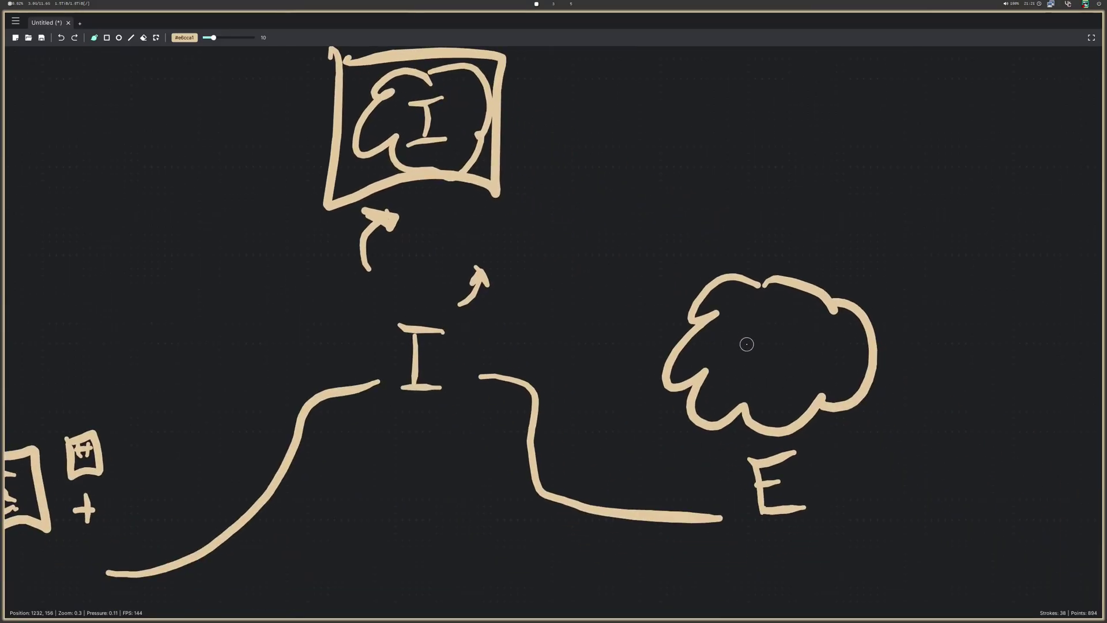
{"action": "scroll", "coordinate": [747, 345], "scroll_direction": "left", "scroll_amount": 6}
{"action": "scroll", "coordinate": [588, 383], "scroll_direction": "down", "scroll_amount": 1}
{"action": "mouse_move", "coordinate": [320, 316]}
{"action": "left_mouse_down"}
{"action": "mouse_move", "coordinate": [555, 240]}
{"action": "mouse_move", "coordinate": [991, 298]}
{"action": "left_mouse_up"}
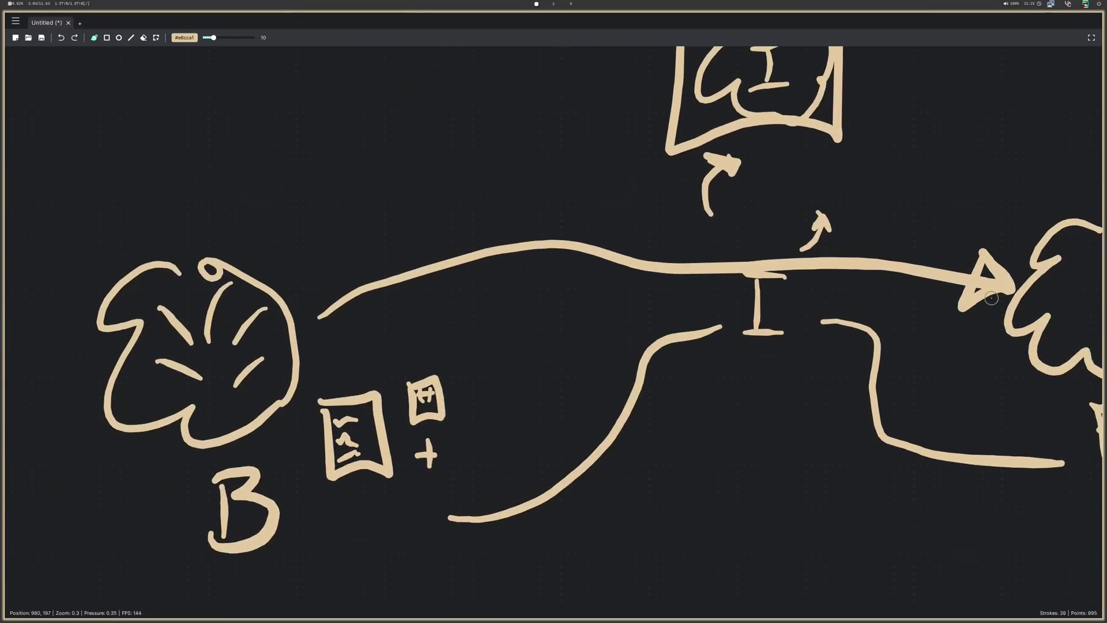
{"action": "middle_click_drag", "start_coordinate": [991, 298], "coordinate": [784, 284]}
{"action": "left_click_drag", "start_coordinate": [897, 286], "coordinate": [954, 247]}
Draw a left-pointing arrow in the empty area below the letter B, with a letter I beneath it
{"action": "middle_click_drag", "start_coordinate": [276, 600], "coordinate": [645, 383]}
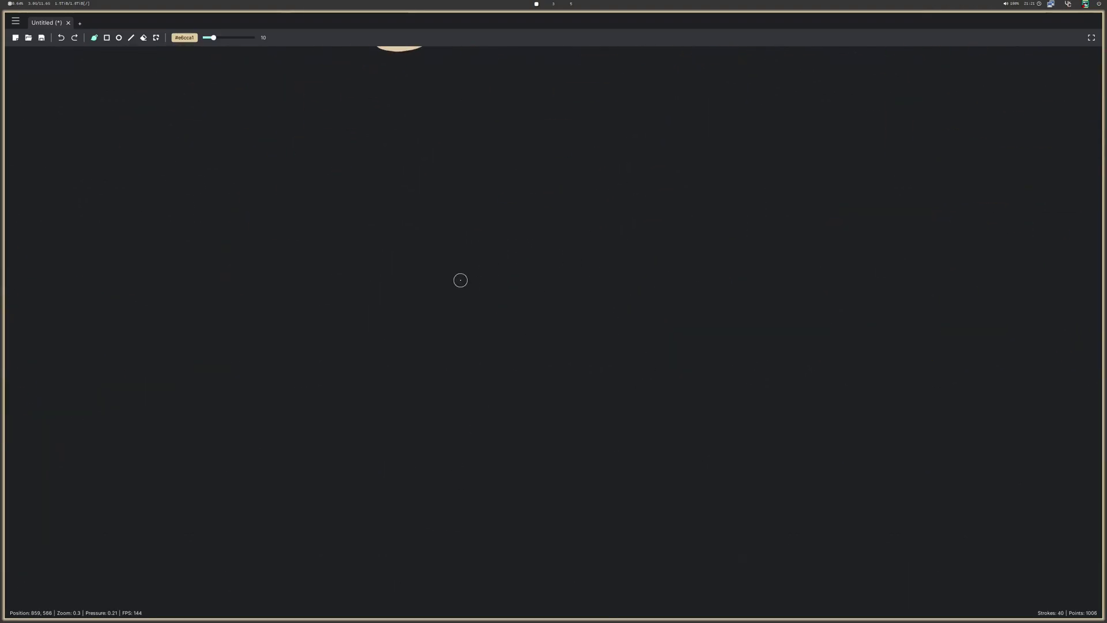
{"action": "mouse_move", "coordinate": [408, 244]}
{"action": "left_mouse_down"}
{"action": "mouse_move", "coordinate": [343, 279]}
{"action": "mouse_move", "coordinate": [431, 316]}
{"action": "left_mouse_up"}
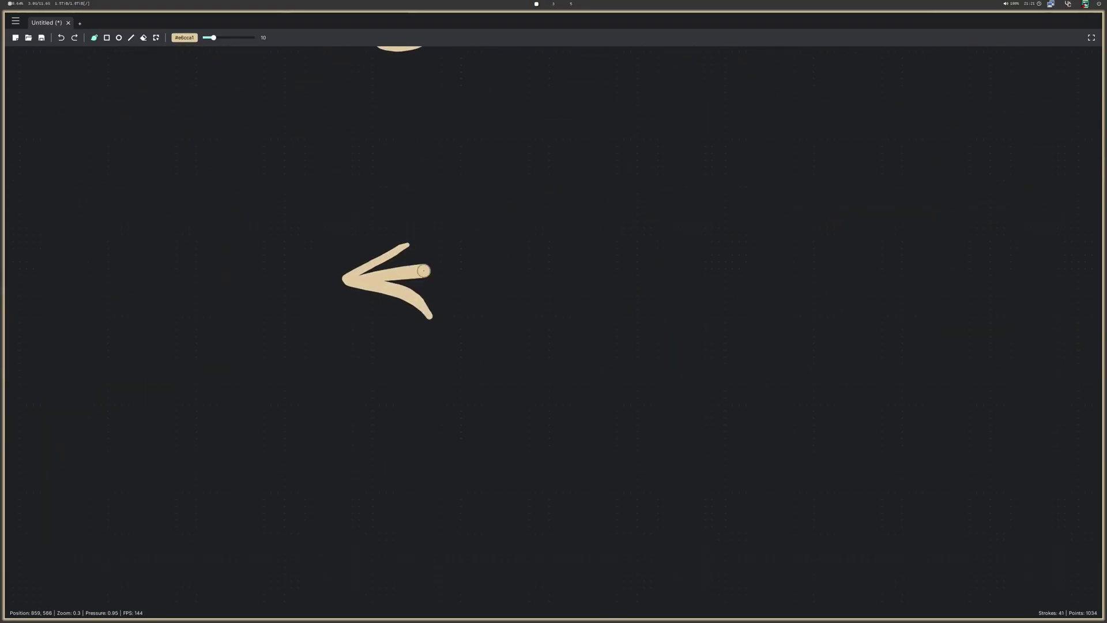
{"action": "left_click_drag", "start_coordinate": [343, 279], "coordinate": [519, 274]}
{"action": "mouse_move", "coordinate": [414, 335]}
{"action": "left_mouse_down"}
{"action": "mouse_move", "coordinate": [418, 374]}
{"action": "mouse_move", "coordinate": [444, 332]}
{"action": "left_mouse_up"}
{"action": "left_click_drag", "start_coordinate": [403, 386], "coordinate": [450, 382]}
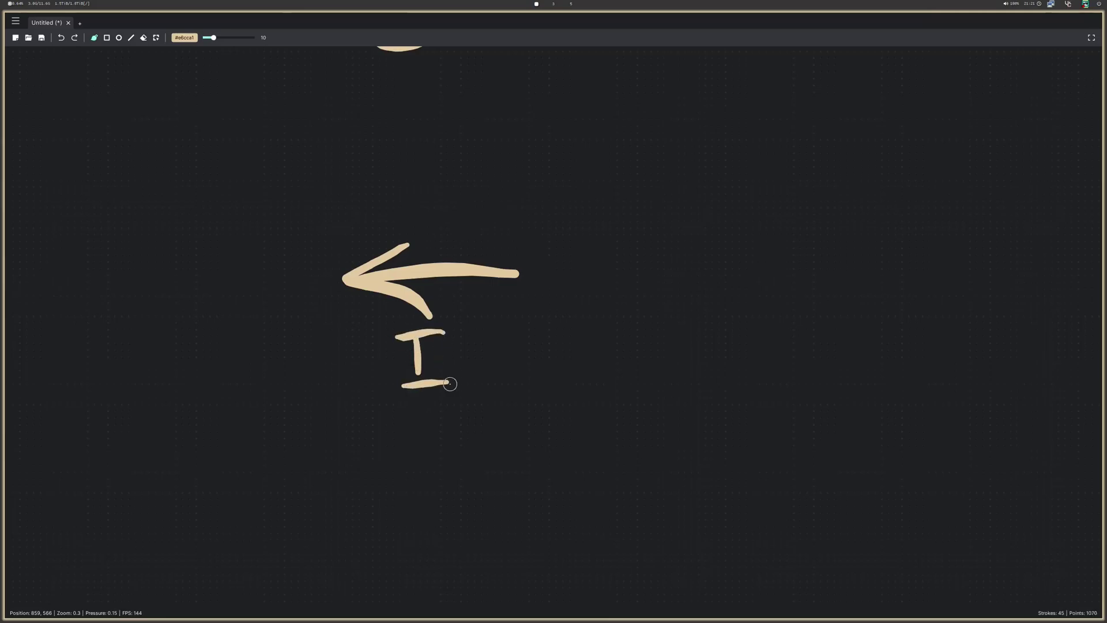
Draw three radiating dashes above the left-pointing arrow
{"action": "left_click_drag", "start_coordinate": [381, 207], "coordinate": [341, 158]}
{"action": "left_click_drag", "start_coordinate": [413, 195], "coordinate": [430, 130]}
{"action": "left_click_drag", "start_coordinate": [431, 201], "coordinate": [484, 156]}
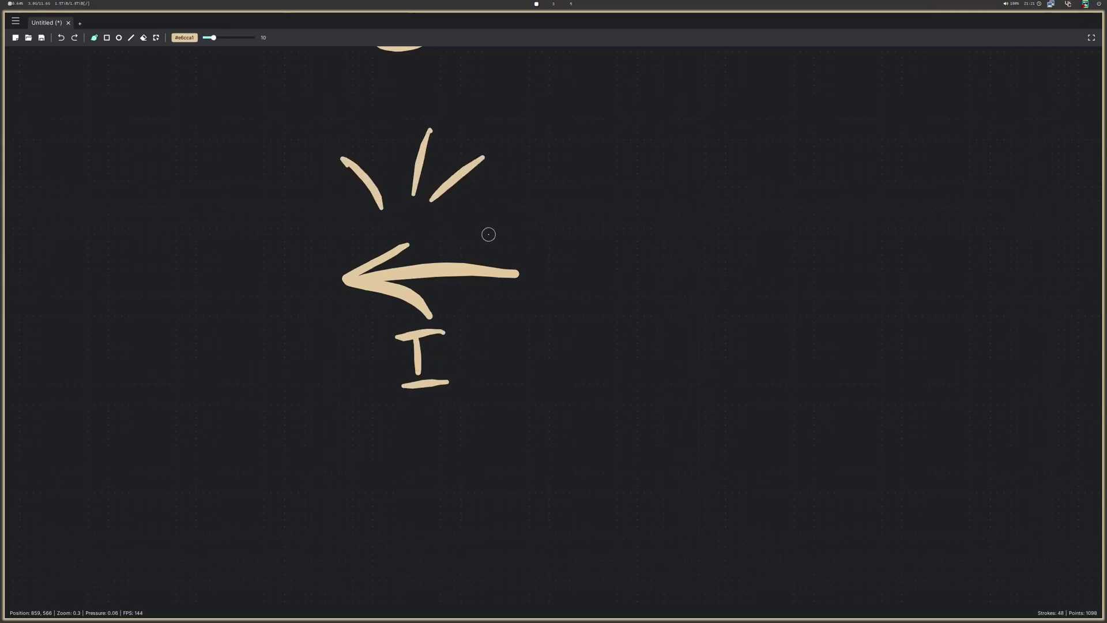
Write a letter G at the tail of the left-pointing arrow and draw an X above it
{"action": "middle_click_drag", "start_coordinate": [628, 310], "coordinate": [462, 329]}
{"action": "mouse_move", "coordinate": [444, 267]}
{"action": "left_mouse_down"}
{"action": "mouse_move", "coordinate": [441, 299]}
{"action": "mouse_move", "coordinate": [455, 280]}
{"action": "left_mouse_up"}
{"action": "left_click_drag", "start_coordinate": [433, 290], "coordinate": [448, 316]}
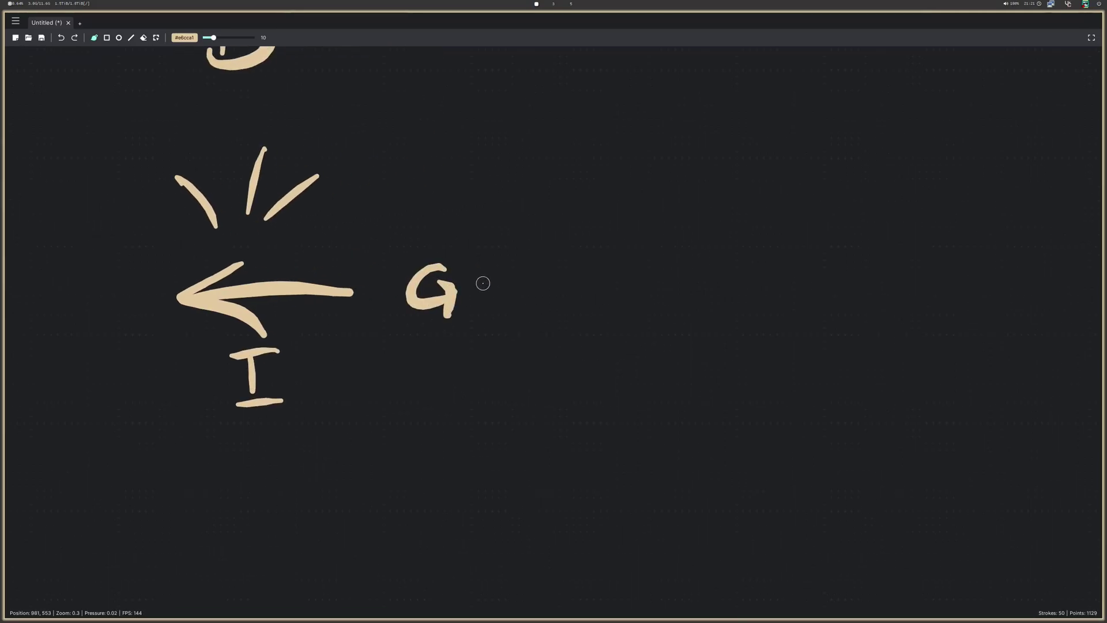
{"action": "left_click_drag", "start_coordinate": [409, 199], "coordinate": [474, 218]}
{"action": "left_click_drag", "start_coordinate": [421, 240], "coordinate": [484, 180]}
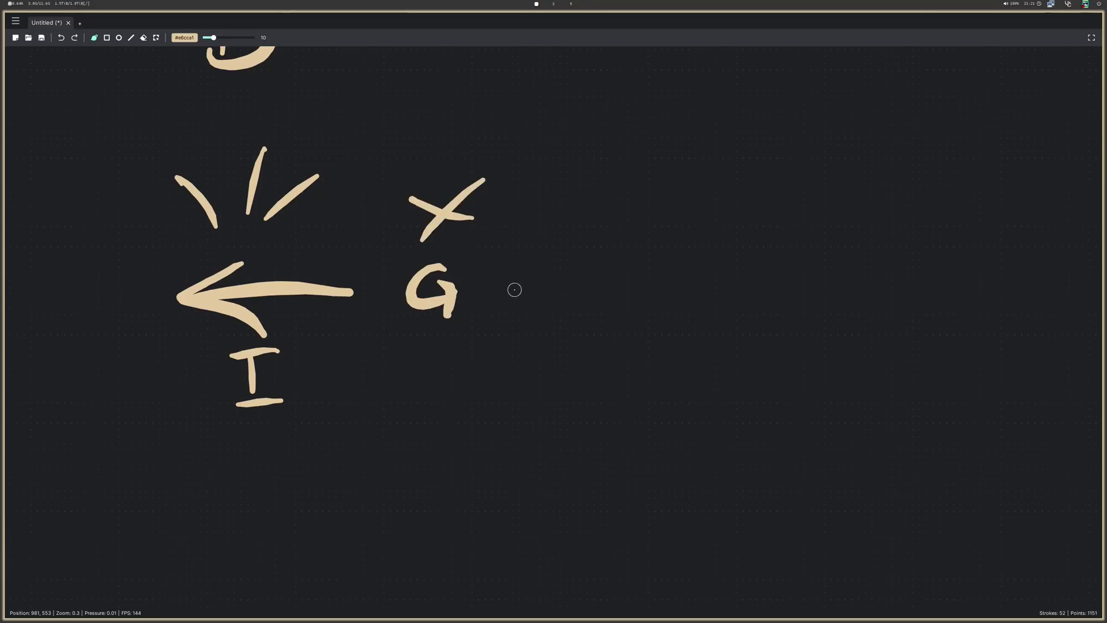
Draw a right-pointing arrow from the letter G and write GM at its tip
{"action": "left_click_drag", "start_coordinate": [496, 281], "coordinate": [649, 279]}
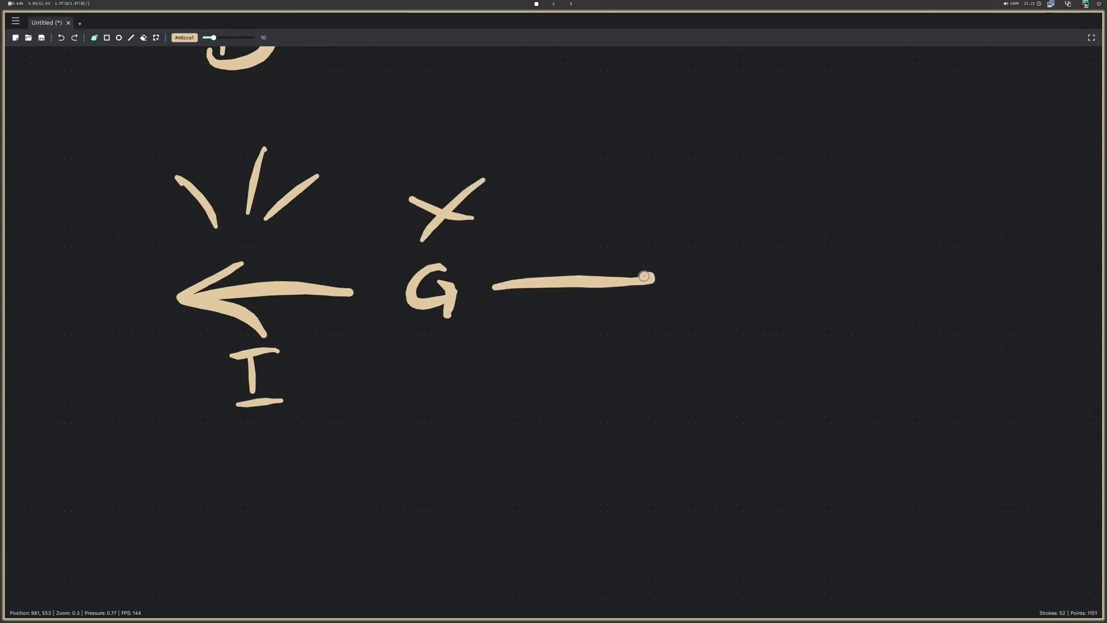
{"action": "middle_click_drag", "start_coordinate": [649, 280], "coordinate": [730, 313]}
{"action": "mouse_move", "coordinate": [683, 286]}
{"action": "left_mouse_down"}
{"action": "mouse_move", "coordinate": [737, 313]}
{"action": "mouse_move", "coordinate": [689, 345]}
{"action": "left_mouse_up"}
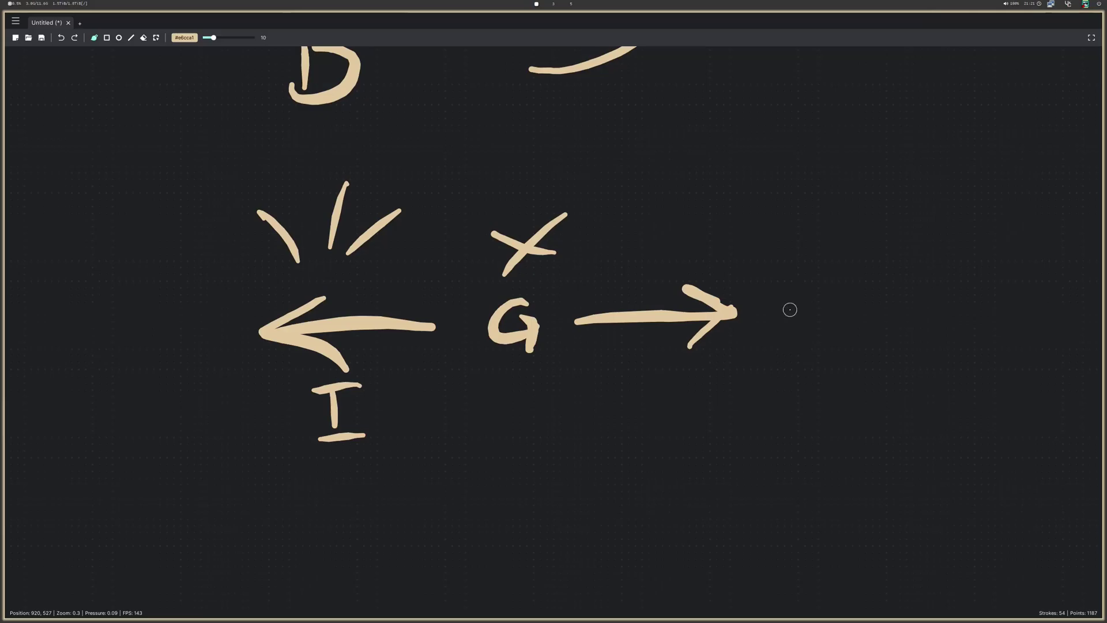
{"action": "left_click_drag", "start_coordinate": [804, 287], "coordinate": [789, 339]}
{"action": "mouse_move", "coordinate": [773, 333]}
{"action": "left_mouse_down"}
{"action": "mouse_move", "coordinate": [814, 314]}
{"action": "mouse_move", "coordinate": [797, 356]}
{"action": "left_mouse_up"}
{"action": "left_click_drag", "start_coordinate": [829, 335], "coordinate": [863, 335]}
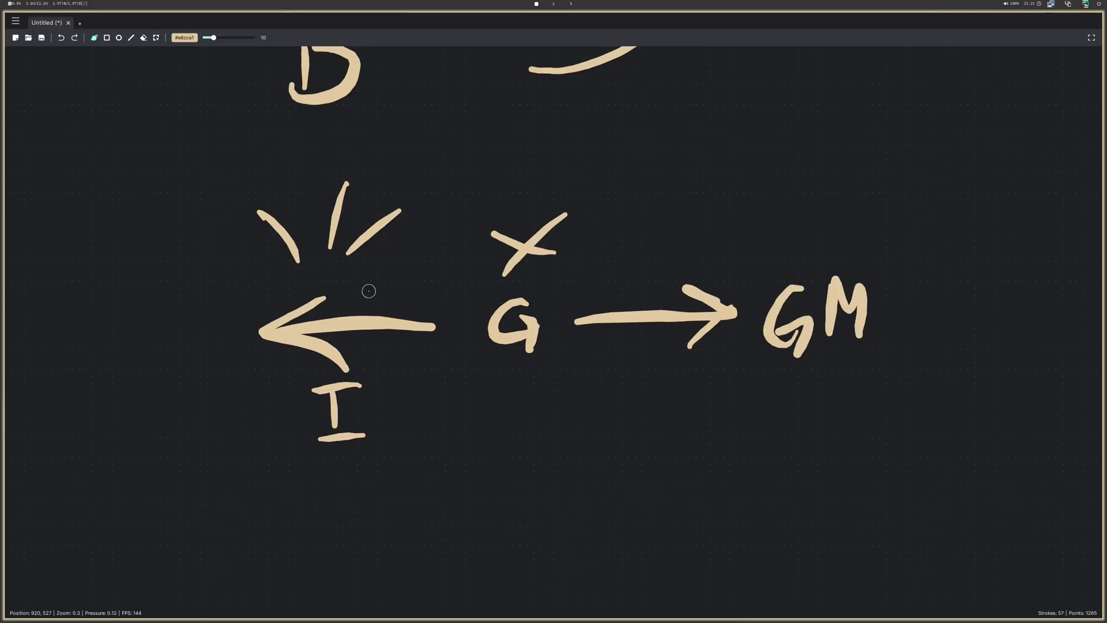
Draw a curved arrow over the X from the radiating dashes to GM, and add radiating dashes above GM
{"action": "mouse_move", "coordinate": [400, 192]}
{"action": "left_mouse_down"}
{"action": "mouse_move", "coordinate": [415, 182]}
{"action": "mouse_move", "coordinate": [789, 219]}
{"action": "mouse_move", "coordinate": [749, 243]}
{"action": "mouse_move", "coordinate": [883, 173]}
{"action": "left_mouse_up"}
{"action": "left_click_drag", "start_coordinate": [839, 205], "coordinate": [833, 156]}
{"action": "left_click_drag", "start_coordinate": [831, 234], "coordinate": [795, 217]}
Draw a box around the radiating dashes above the left-pointing arrow
{"action": "middle_click_drag", "start_coordinate": [923, 206], "coordinate": [713, 441]}
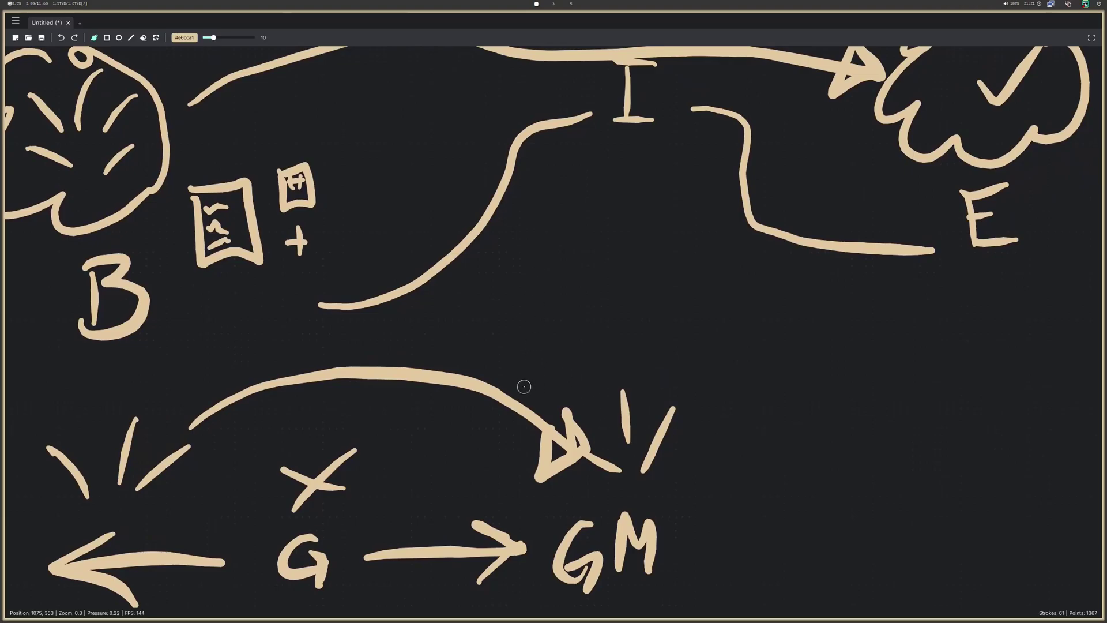
{"action": "middle_click_drag", "start_coordinate": [399, 453], "coordinate": [677, 410]}
{"action": "mouse_move", "coordinate": [296, 382]}
{"action": "left_mouse_down"}
{"action": "mouse_move", "coordinate": [298, 477]}
{"action": "mouse_move", "coordinate": [409, 346]}
{"action": "mouse_move", "coordinate": [353, 350]}
{"action": "left_mouse_up"}
Draw a large X above the B cloud
{"action": "middle_click_drag", "start_coordinate": [559, 301], "coordinate": [505, 518]}
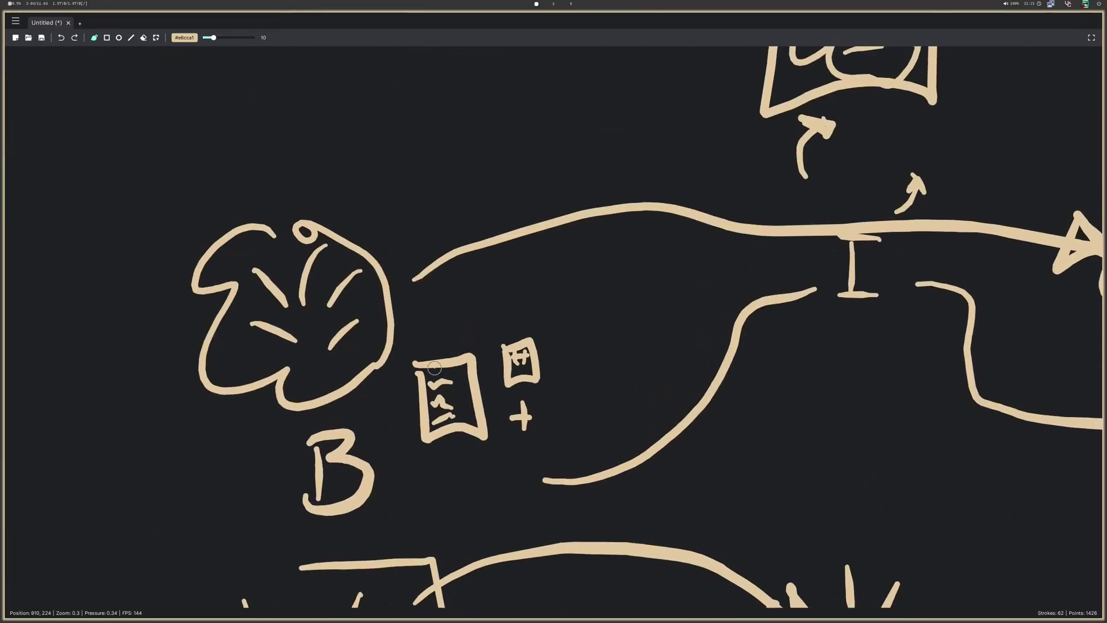
{"action": "left_click_drag", "start_coordinate": [283, 153], "coordinate": [377, 211]}
{"action": "left_click_drag", "start_coordinate": [405, 105], "coordinate": [288, 228]}
Draw a line from the B cloud running beneath the rising curve, and scribble a tangled path below the I toward E
{"action": "middle_click_drag", "start_coordinate": [578, 406], "coordinate": [449, 373]}
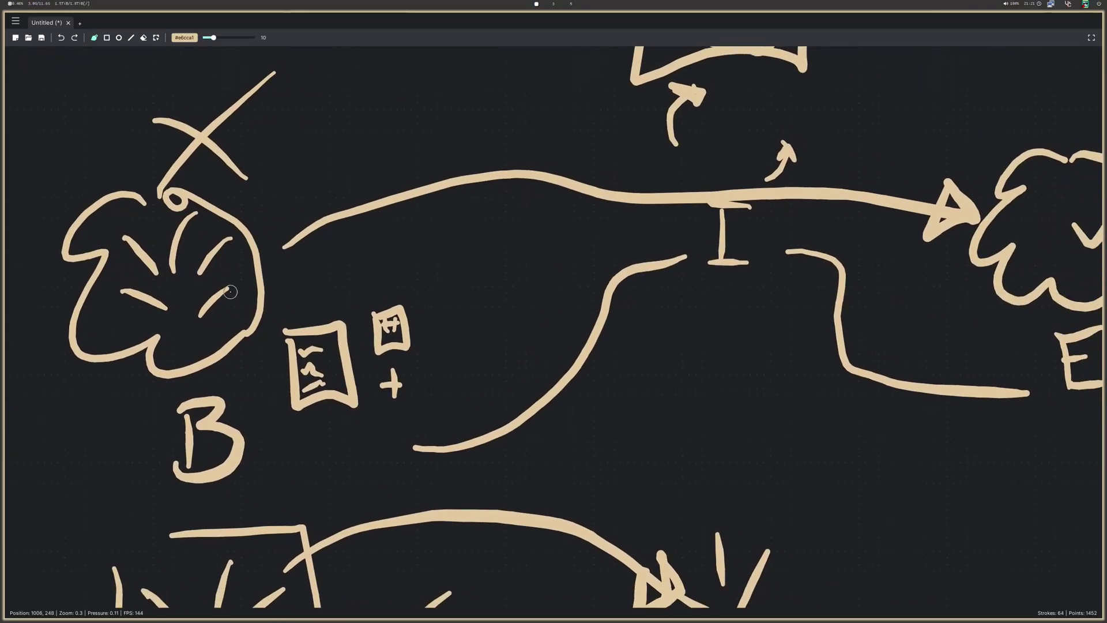
{"action": "mouse_move", "coordinate": [238, 344]}
{"action": "left_mouse_down"}
{"action": "mouse_move", "coordinate": [314, 470]}
{"action": "mouse_move", "coordinate": [695, 416]}
{"action": "left_mouse_up"}
{"action": "mouse_move", "coordinate": [642, 314]}
{"action": "left_mouse_down"}
{"action": "mouse_move", "coordinate": [735, 363]}
{"action": "mouse_move", "coordinate": [810, 323]}
{"action": "mouse_move", "coordinate": [620, 340]}
{"action": "mouse_move", "coordinate": [790, 404]}
{"action": "mouse_move", "coordinate": [719, 374]}
{"action": "left_mouse_up"}
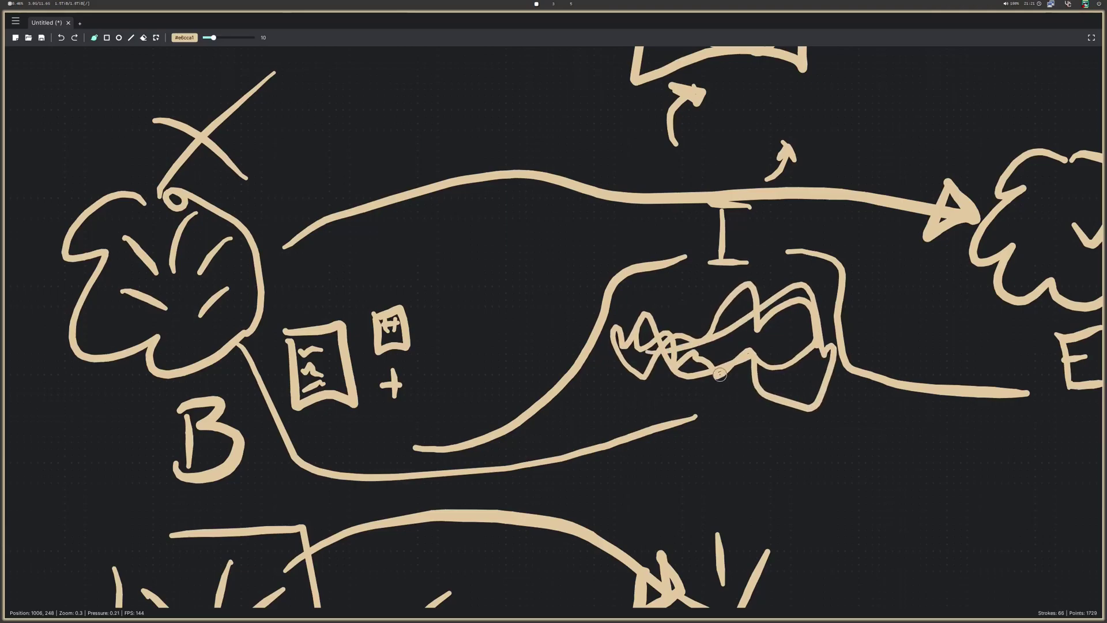
{"action": "scroll", "coordinate": [723, 332], "scroll_direction": "right", "scroll_amount": 5}
{"action": "mouse_move", "coordinate": [618, 304]}
{"action": "left_mouse_down"}
{"action": "mouse_move", "coordinate": [689, 294]}
{"action": "mouse_move", "coordinate": [787, 342]}
{"action": "left_mouse_up"}
Draw a thick letter I over the scribbled path, beside the thinner I
{"action": "left_click_drag", "start_coordinate": [657, 196], "coordinate": [657, 271]}
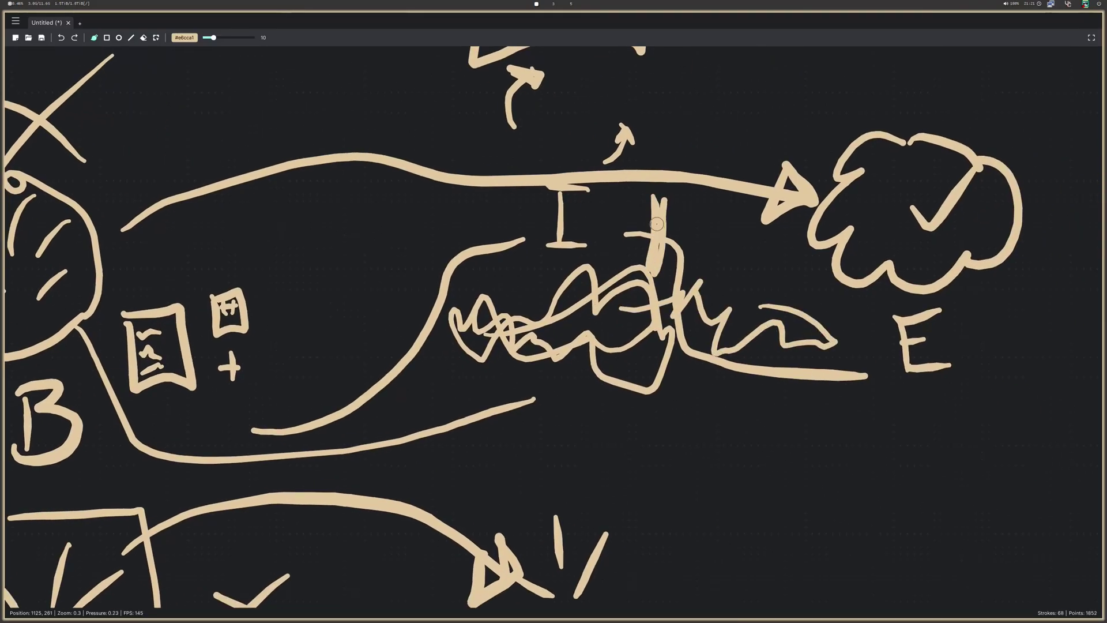
{"action": "left_click_drag", "start_coordinate": [624, 192], "coordinate": [680, 190]}
{"action": "left_click_drag", "start_coordinate": [626, 267], "coordinate": [698, 266]}
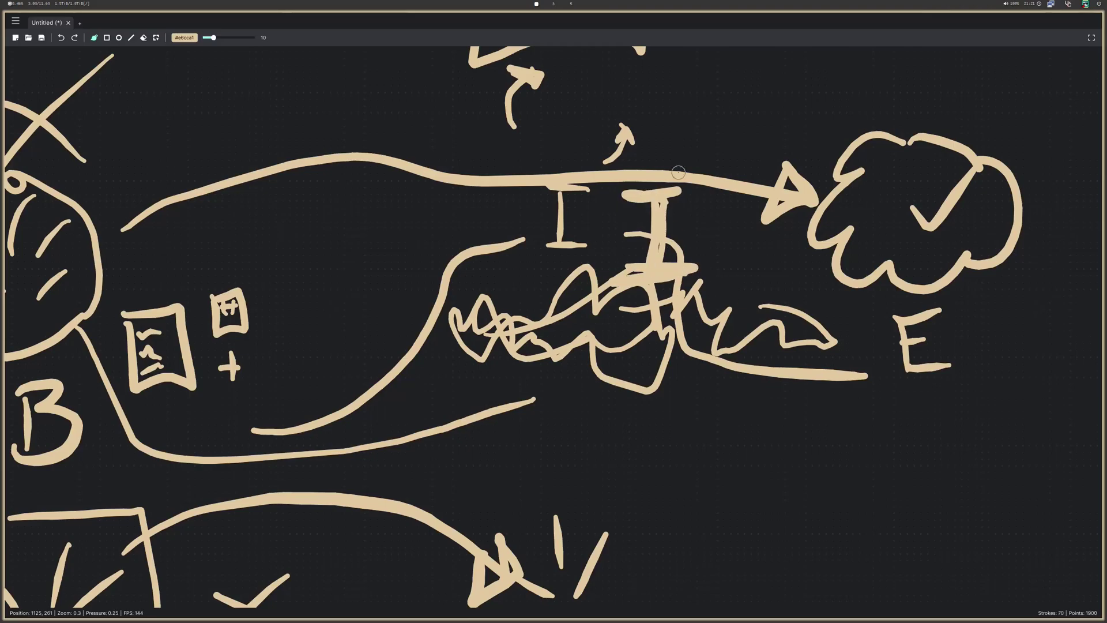
Draw a large stick figure in the empty area right of GM, with a tiny stick figure beside its head
{"action": "scroll", "coordinate": [630, 335], "scroll_direction": "down", "scroll_amount": 10}
{"action": "scroll", "coordinate": [630, 335], "scroll_direction": "right", "scroll_amount": 10}
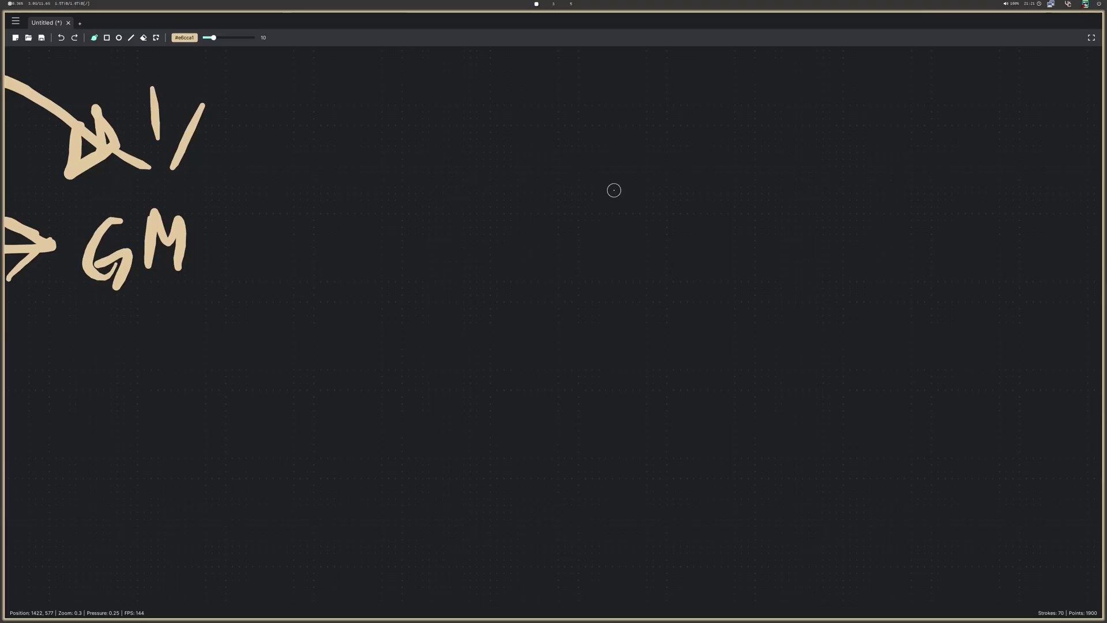
{"action": "mouse_move", "coordinate": [612, 173]}
{"action": "left_mouse_down"}
{"action": "mouse_move", "coordinate": [642, 167]}
{"action": "mouse_move", "coordinate": [606, 172]}
{"action": "left_mouse_up"}
{"action": "mouse_move", "coordinate": [628, 222]}
{"action": "left_mouse_down"}
{"action": "mouse_move", "coordinate": [630, 321]}
{"action": "mouse_move", "coordinate": [556, 276]}
{"action": "mouse_move", "coordinate": [699, 290]}
{"action": "left_mouse_up"}
{"action": "mouse_move", "coordinate": [585, 199]}
{"action": "left_mouse_down"}
{"action": "mouse_move", "coordinate": [570, 219]}
{"action": "mouse_move", "coordinate": [585, 202]}
{"action": "left_mouse_up"}
{"action": "left_click_drag", "start_coordinate": [580, 227], "coordinate": [584, 249]}
{"action": "left_click_drag", "start_coordinate": [558, 235], "coordinate": [592, 231]}
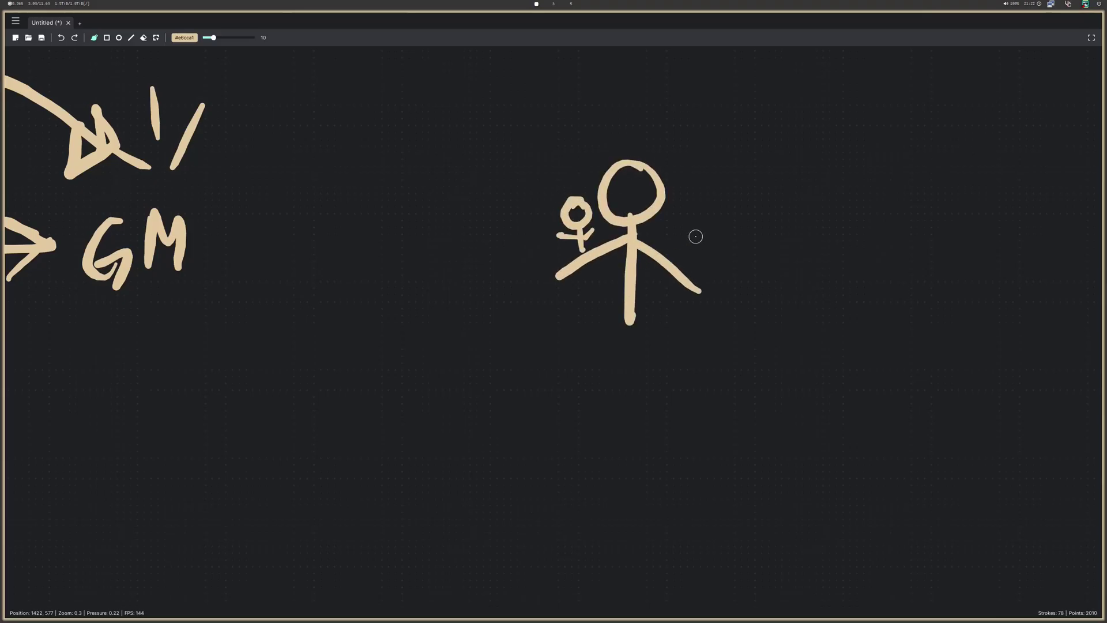
Draw a second tiny stick figure on the other side of the large figure's head, and add legs to all three figures
{"action": "mouse_move", "coordinate": [692, 214]}
{"action": "left_mouse_down"}
{"action": "mouse_move", "coordinate": [683, 228]}
{"action": "mouse_move", "coordinate": [692, 214]}
{"action": "left_mouse_up"}
{"action": "mouse_move", "coordinate": [686, 234]}
{"action": "left_mouse_down"}
{"action": "mouse_move", "coordinate": [676, 259]}
{"action": "mouse_move", "coordinate": [673, 231]}
{"action": "left_mouse_up"}
{"action": "left_click_drag", "start_coordinate": [686, 243], "coordinate": [704, 237]}
{"action": "mouse_move", "coordinate": [630, 316]}
{"action": "left_mouse_down"}
{"action": "mouse_move", "coordinate": [611, 401]}
{"action": "mouse_move", "coordinate": [662, 391]}
{"action": "left_mouse_up"}
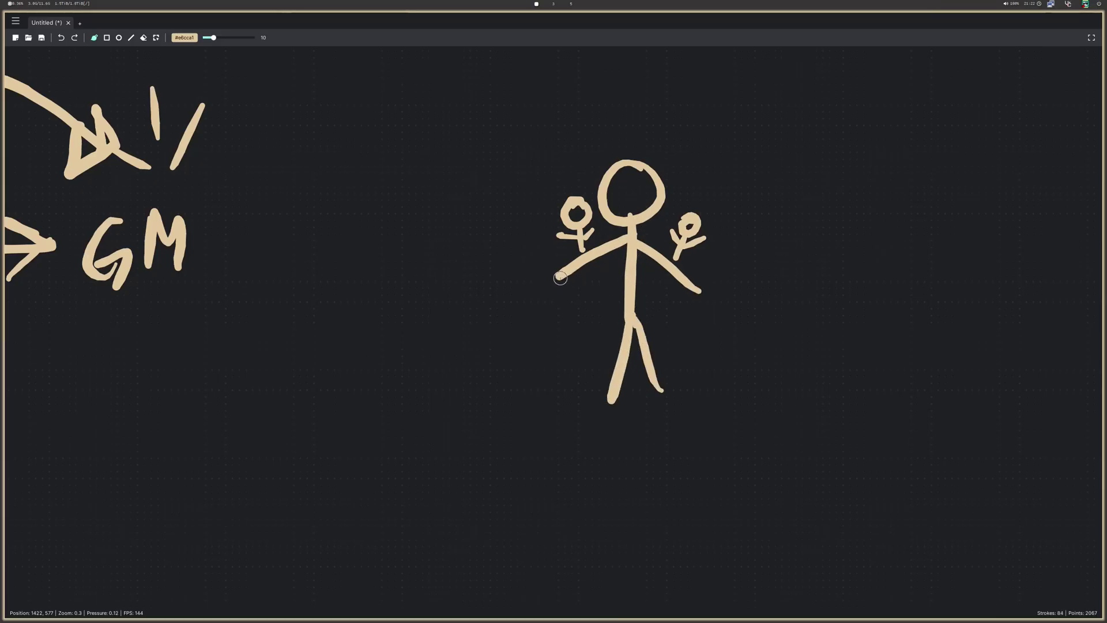
{"action": "left_click_drag", "start_coordinate": [583, 252], "coordinate": [585, 275]}
{"action": "left_click_drag", "start_coordinate": [595, 254], "coordinate": [601, 265]}
{"action": "mouse_move", "coordinate": [675, 257]}
{"action": "left_mouse_down"}
{"action": "mouse_move", "coordinate": [657, 264]}
{"action": "mouse_move", "coordinate": [666, 283]}
{"action": "left_mouse_up"}
Add five more short radiating strokes inside the open box below B, above the lower I
{"action": "middle_click_drag", "start_coordinate": [590, 280], "coordinate": [754, 409]}
{"action": "mouse_move", "coordinate": [402, 289]}
{"action": "middle_mouse_down"}
{"action": "mouse_move", "coordinate": [507, 335]}
{"action": "mouse_move", "coordinate": [908, 387]}
{"action": "middle_mouse_up"}
{"action": "middle_click_drag", "start_coordinate": [472, 81], "coordinate": [476, 217]}
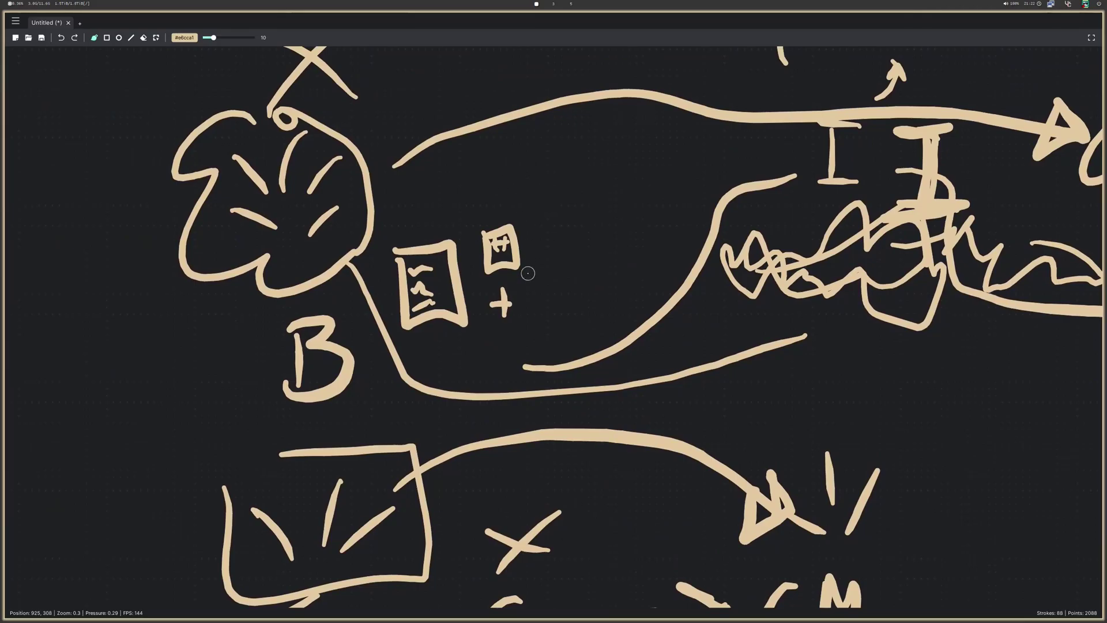
{"action": "scroll", "coordinate": [528, 273], "scroll_direction": "down", "scroll_amount": 5}
{"action": "left_click_drag", "start_coordinate": [350, 234], "coordinate": [316, 191]}
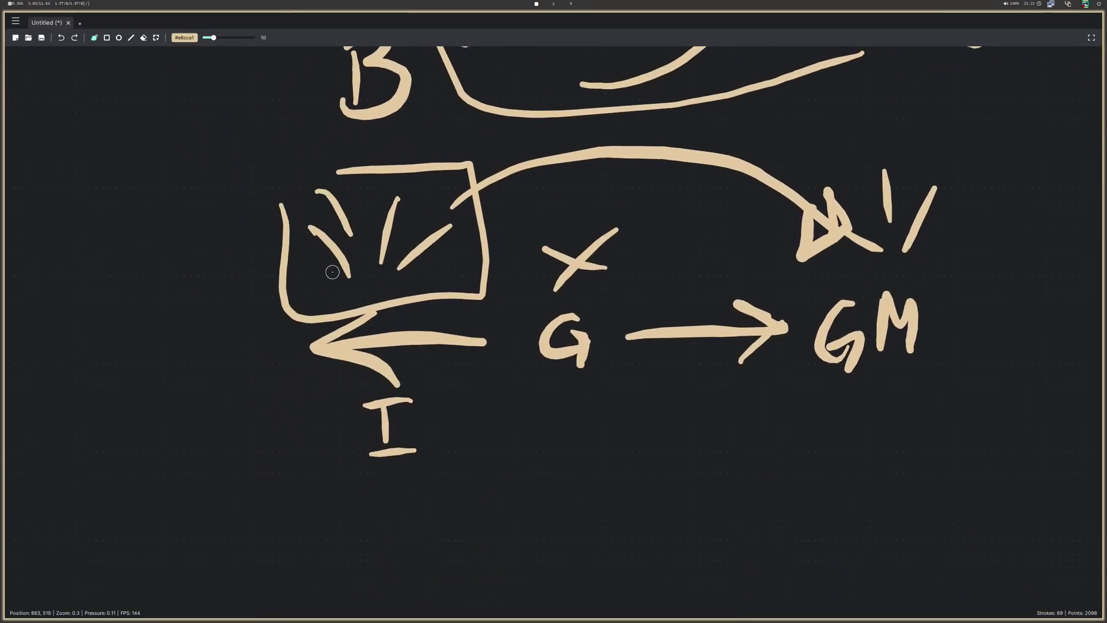
{"action": "left_click_drag", "start_coordinate": [332, 272], "coordinate": [287, 263]}
{"action": "left_click_drag", "start_coordinate": [365, 223], "coordinate": [382, 191]}
{"action": "left_click_drag", "start_coordinate": [421, 223], "coordinate": [443, 191]}
{"action": "left_click_drag", "start_coordinate": [443, 264], "coordinate": [460, 252]}
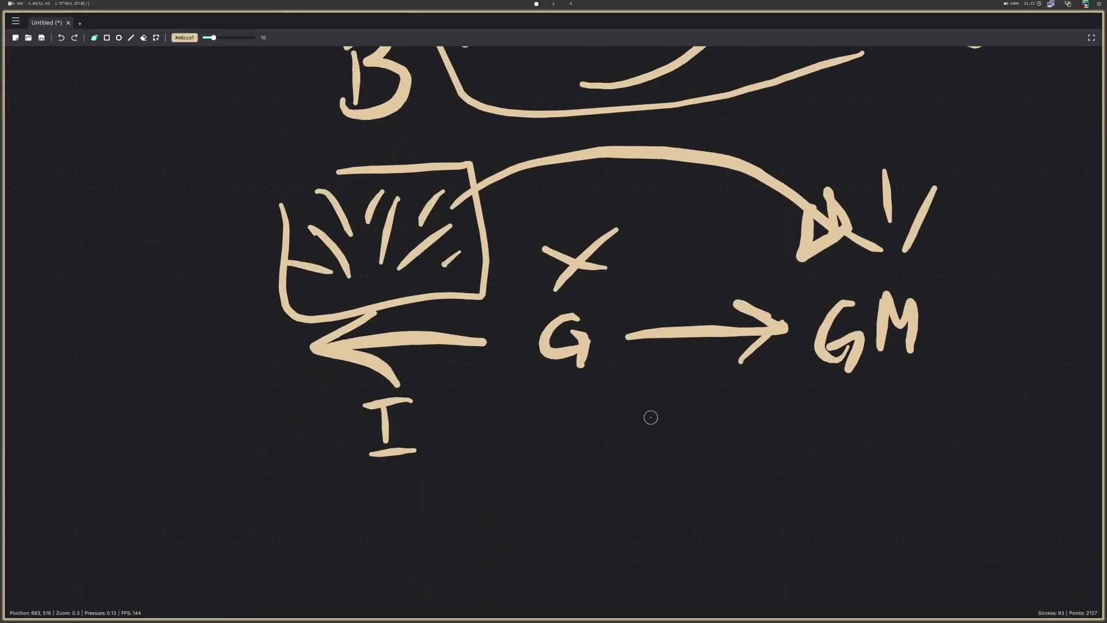
Draw a large circle with a small inner loop below G, and connect it to a small tilted square with two flared lines
{"action": "scroll", "coordinate": [650, 417], "scroll_direction": "down", "scroll_amount": 5}
{"action": "mouse_move", "coordinate": [599, 212]}
{"action": "left_mouse_down"}
{"action": "mouse_move", "coordinate": [634, 219]}
{"action": "mouse_move", "coordinate": [672, 288]}
{"action": "mouse_move", "coordinate": [594, 336]}
{"action": "left_mouse_up"}
{"action": "left_click_drag", "start_coordinate": [657, 306], "coordinate": [605, 332]}
{"action": "mouse_move", "coordinate": [682, 257]}
{"action": "left_mouse_down"}
{"action": "mouse_move", "coordinate": [675, 304]}
{"action": "mouse_move", "coordinate": [646, 327]}
{"action": "left_mouse_up"}
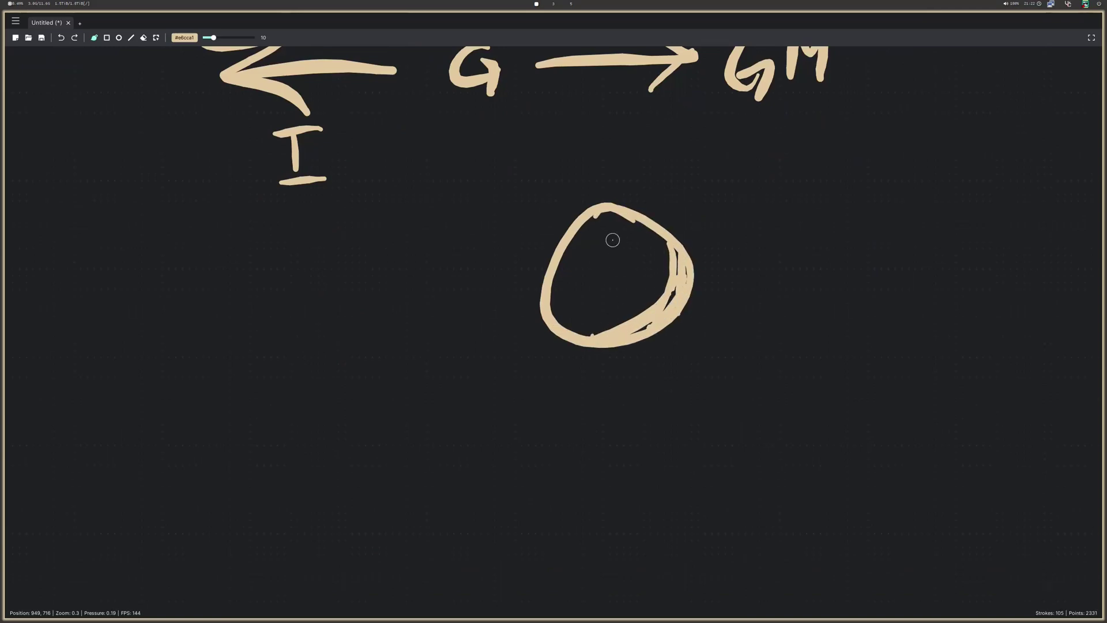
{"action": "left_click_drag", "start_coordinate": [596, 236], "coordinate": [611, 236]}
{"action": "left_click_drag", "start_coordinate": [533, 141], "coordinate": [590, 202]}
{"action": "left_click_drag", "start_coordinate": [522, 168], "coordinate": [531, 252]}
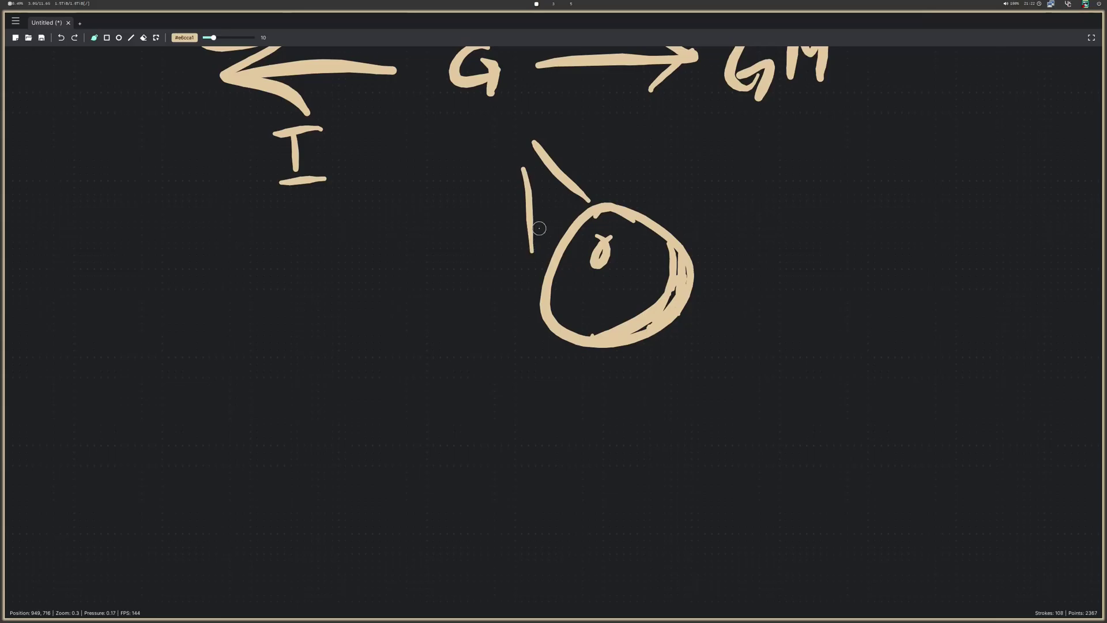
{"action": "mouse_move", "coordinate": [479, 132]}
{"action": "left_mouse_down"}
{"action": "mouse_move", "coordinate": [531, 95]}
{"action": "mouse_move", "coordinate": [459, 123]}
{"action": "left_mouse_up"}
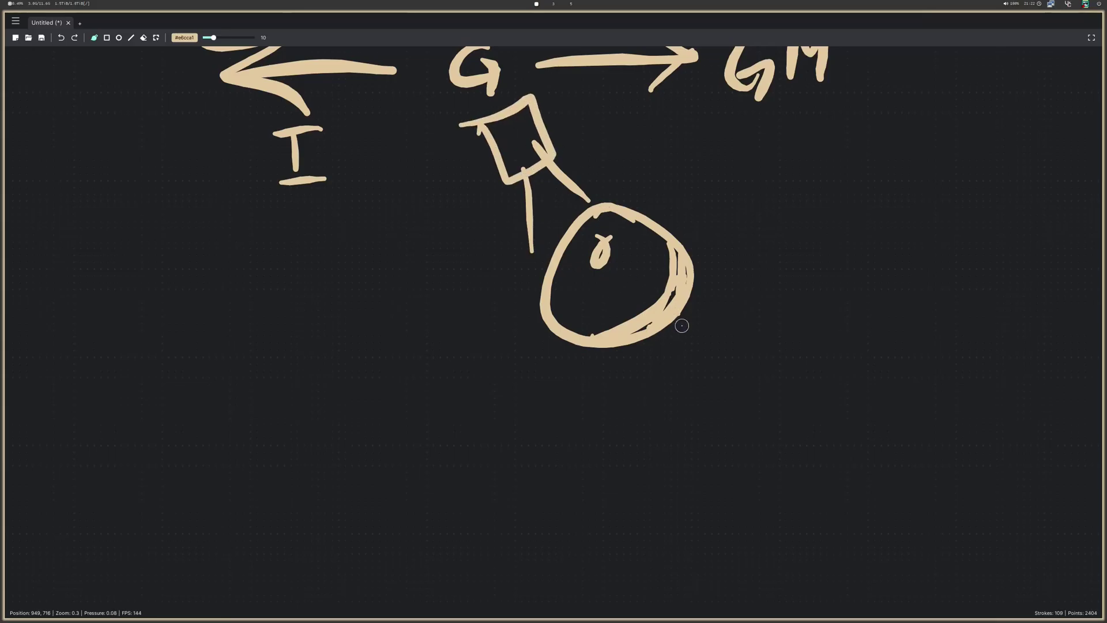
Draw five short rays extending outward from the circle's lower-right edge
{"action": "left_click_drag", "start_coordinate": [699, 266], "coordinate": [745, 304]}
{"action": "left_click_drag", "start_coordinate": [681, 314], "coordinate": [724, 327]}
{"action": "mouse_move", "coordinate": [666, 327]}
{"action": "left_mouse_down"}
{"action": "mouse_move", "coordinate": [697, 348]}
{"action": "mouse_move", "coordinate": [671, 374]}
{"action": "left_mouse_up"}
{"action": "left_click_drag", "start_coordinate": [618, 362], "coordinate": [640, 385]}
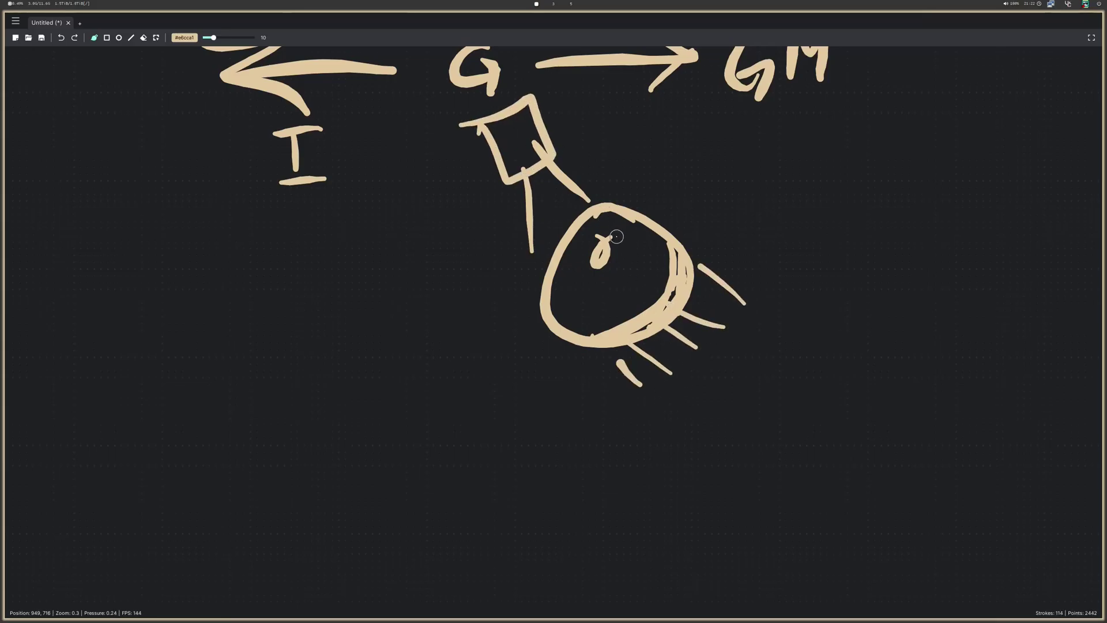
Shade the circle with curved inner strokes and a thicker lower-right rim, and link the outer rays with crossing strokes
{"action": "mouse_move", "coordinate": [612, 234]}
{"action": "left_mouse_down"}
{"action": "mouse_move", "coordinate": [656, 254]}
{"action": "mouse_move", "coordinate": [659, 281]}
{"action": "left_mouse_up"}
{"action": "left_click_drag", "start_coordinate": [576, 252], "coordinate": [574, 309]}
{"action": "left_click_drag", "start_coordinate": [573, 271], "coordinate": [586, 319]}
{"action": "left_click_drag", "start_coordinate": [565, 271], "coordinate": [571, 330]}
{"action": "mouse_move", "coordinate": [595, 305]}
{"action": "left_mouse_down"}
{"action": "mouse_move", "coordinate": [607, 319]}
{"action": "mouse_move", "coordinate": [686, 284]}
{"action": "mouse_move", "coordinate": [663, 316]}
{"action": "left_mouse_up"}
{"action": "left_click_drag", "start_coordinate": [673, 288], "coordinate": [626, 342]}
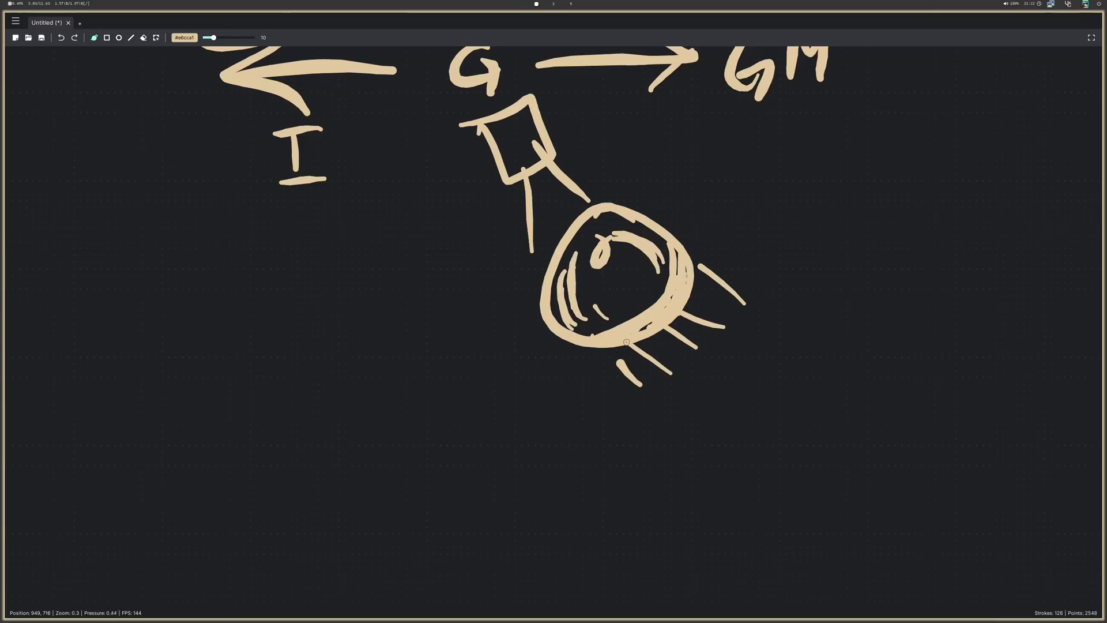
{"action": "mouse_move", "coordinate": [683, 311]}
{"action": "left_mouse_down"}
{"action": "mouse_move", "coordinate": [697, 312]}
{"action": "mouse_move", "coordinate": [658, 347]}
{"action": "mouse_move", "coordinate": [602, 364]}
{"action": "mouse_move", "coordinate": [594, 349]}
{"action": "left_mouse_up"}
Draw four short rays around the large stick figure's head, and hatch the flared neck between the tilted square and the circle
{"action": "mouse_move", "coordinate": [653, 116]}
{"action": "middle_mouse_down"}
{"action": "mouse_move", "coordinate": [632, 292]}
{"action": "mouse_move", "coordinate": [87, 378]}
{"action": "middle_mouse_up"}
{"action": "mouse_move", "coordinate": [631, 261]}
{"action": "left_mouse_down"}
{"action": "mouse_move", "coordinate": [603, 242]}
{"action": "mouse_move", "coordinate": [662, 248]}
{"action": "left_mouse_up"}
{"action": "left_click_drag", "start_coordinate": [747, 223], "coordinate": [753, 242]}
{"action": "left_click_drag", "start_coordinate": [781, 260], "coordinate": [812, 237]}
{"action": "scroll", "coordinate": [631, 306], "scroll_direction": "left", "scroll_amount": 8}
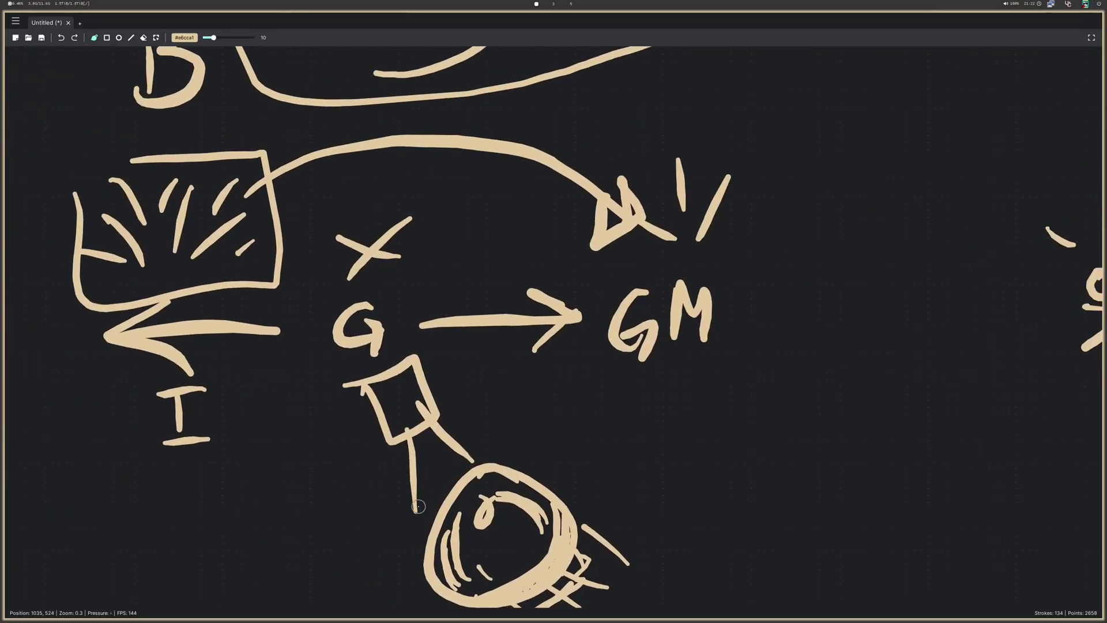
{"action": "mouse_move", "coordinate": [469, 460]}
{"action": "left_mouse_down"}
{"action": "mouse_move", "coordinate": [418, 502]}
{"action": "mouse_move", "coordinate": [425, 484]}
{"action": "left_mouse_up"}
Draw a small X in the centre of the B cloud and three check marks beside the start of the rising curve
{"action": "scroll", "coordinate": [508, 439], "scroll_direction": "up", "scroll_amount": 7}
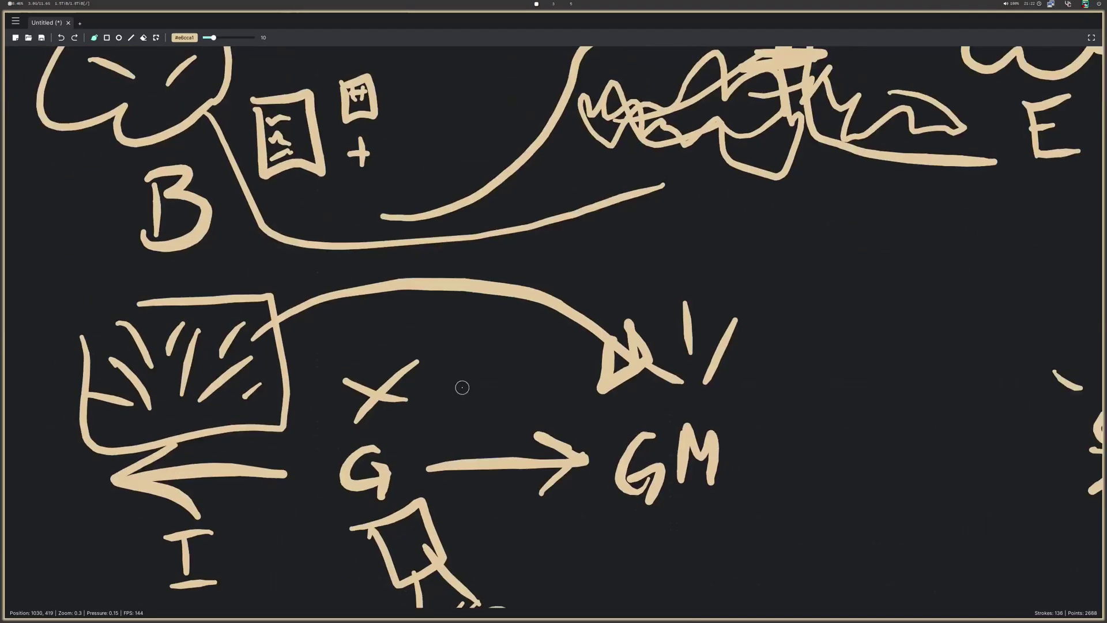
{"action": "scroll", "coordinate": [460, 385], "scroll_direction": "left", "scroll_amount": 1}
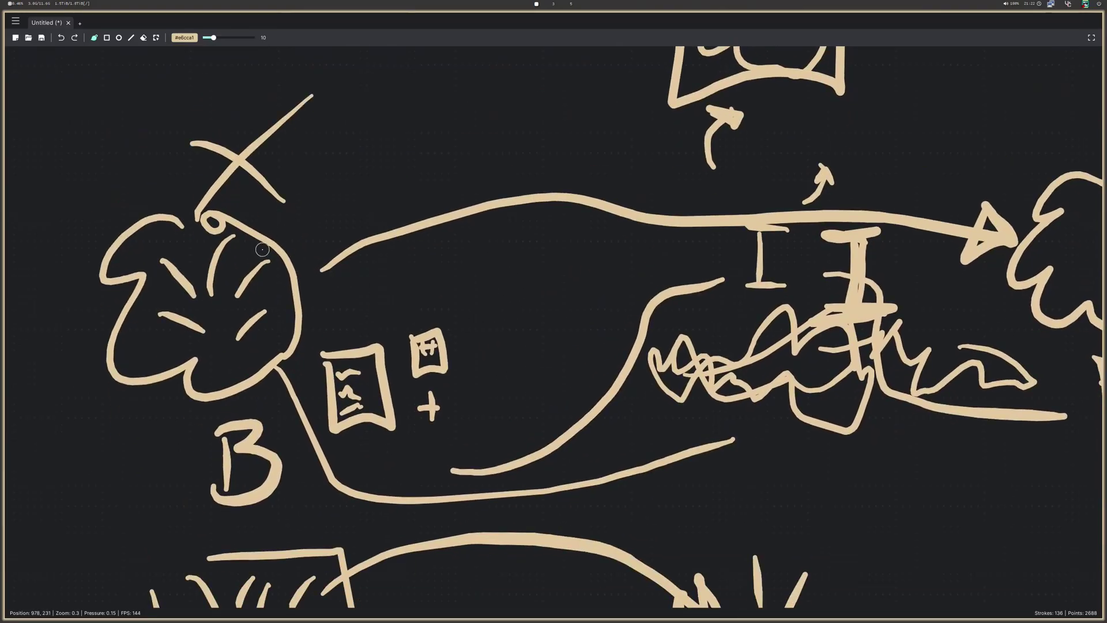
{"action": "left_click", "coordinate": [214, 316]}
{"action": "left_click_drag", "start_coordinate": [228, 310], "coordinate": [217, 330]}
{"action": "left_click_drag", "start_coordinate": [215, 312], "coordinate": [238, 330]}
{"action": "mouse_move", "coordinate": [281, 229]}
{"action": "left_mouse_down"}
{"action": "mouse_move", "coordinate": [319, 180]}
{"action": "mouse_move", "coordinate": [354, 193]}
{"action": "mouse_move", "coordinate": [363, 180]}
{"action": "left_mouse_up"}
{"action": "left_click_drag", "start_coordinate": [322, 289], "coordinate": [334, 312]}
{"action": "scroll", "coordinate": [346, 299], "scroll_direction": "down", "scroll_amount": 2}
{"action": "scroll", "coordinate": [346, 299], "scroll_direction": "left", "scroll_amount": 1}
{"action": "mouse_move", "coordinate": [354, 242]}
{"action": "left_mouse_down"}
{"action": "mouse_move", "coordinate": [397, 233]}
{"action": "mouse_move", "coordinate": [418, 210]}
{"action": "left_mouse_up"}
{"action": "scroll", "coordinate": [321, 329], "scroll_direction": "left", "scroll_amount": 2}
{"action": "scroll", "coordinate": [320, 329], "scroll_direction": "up", "scroll_amount": 1}
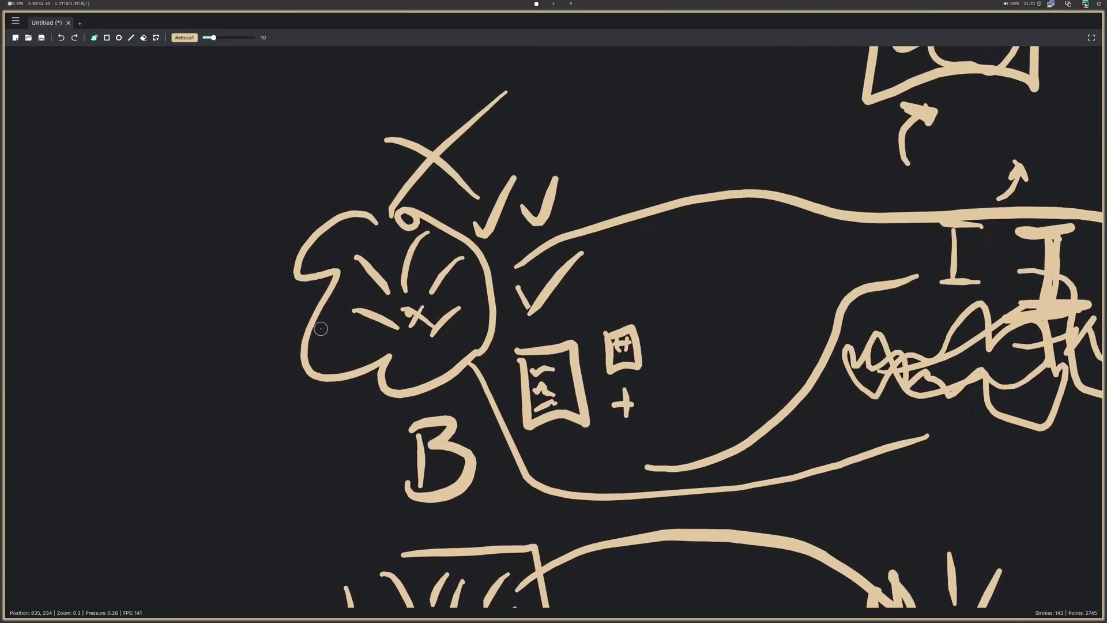
Draw three check marks left of the B cloud and one check mark above and to the right of the E cloud
{"action": "left_click_drag", "start_coordinate": [214, 211], "coordinate": [258, 145]}
{"action": "left_click_drag", "start_coordinate": [224, 295], "coordinate": [270, 249]}
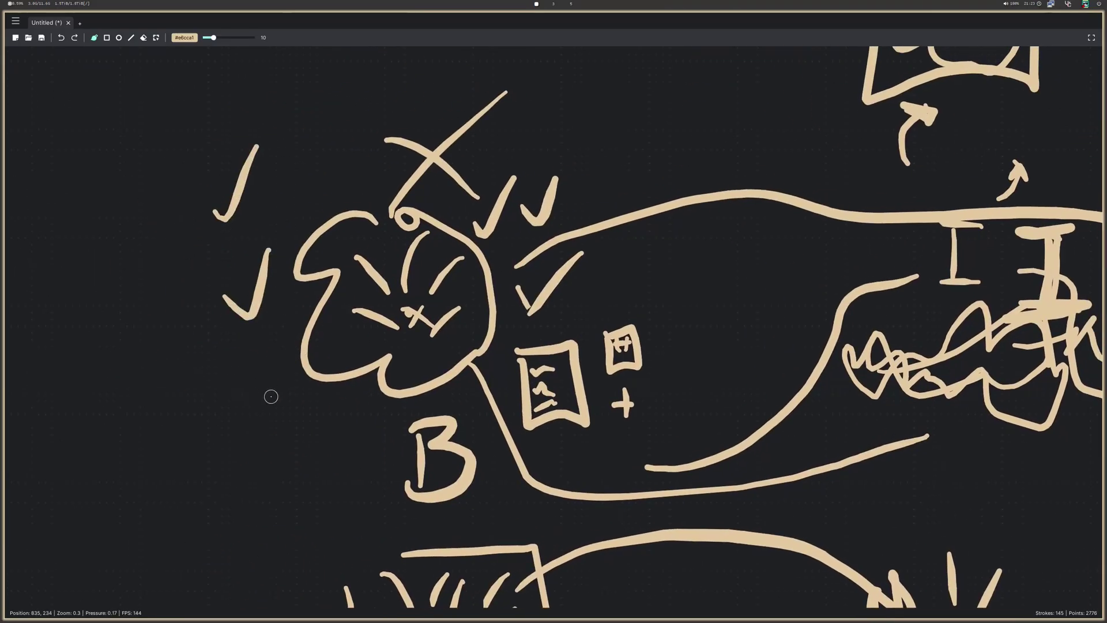
{"action": "left_click_drag", "start_coordinate": [257, 394], "coordinate": [283, 348]}
{"action": "scroll", "coordinate": [474, 477], "scroll_direction": "right", "scroll_amount": 10}
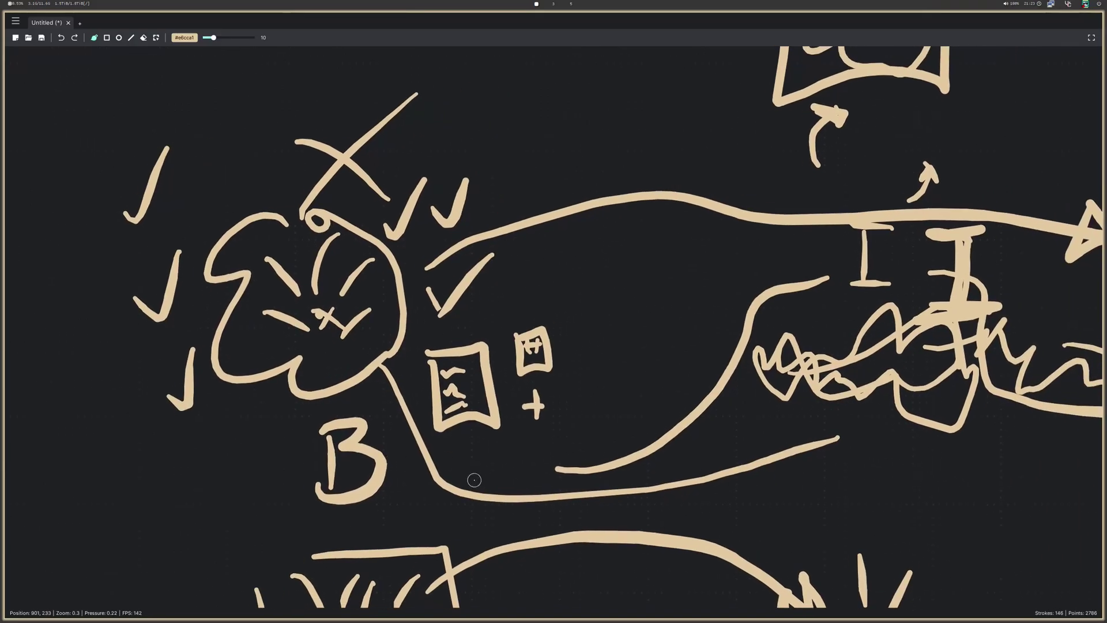
{"action": "scroll", "coordinate": [474, 477], "scroll_direction": "up", "scroll_amount": 1}
{"action": "left_click_drag", "start_coordinate": [773, 183], "coordinate": [825, 149]}
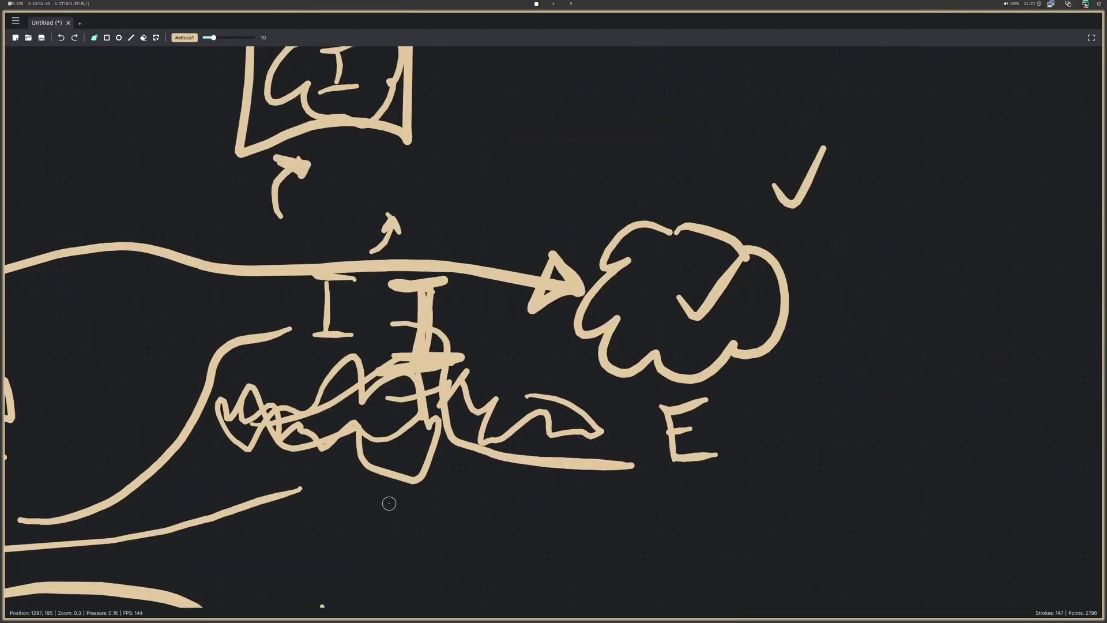
Draw a long downward arrow in the empty area between GM and the large stick figure
{"action": "scroll", "coordinate": [462, 381], "scroll_direction": "left", "scroll_amount": 5}
{"action": "scroll", "coordinate": [519, 345], "scroll_direction": "down", "scroll_amount": 1}
{"action": "scroll", "coordinate": [577, 351], "scroll_direction": "right", "scroll_amount": 2}
{"action": "scroll", "coordinate": [576, 351], "scroll_direction": "down", "scroll_amount": 3}
{"action": "scroll", "coordinate": [577, 352], "scroll_direction": "right", "scroll_amount": 3}
{"action": "scroll", "coordinate": [527, 336], "scroll_direction": "down", "scroll_amount": 3}
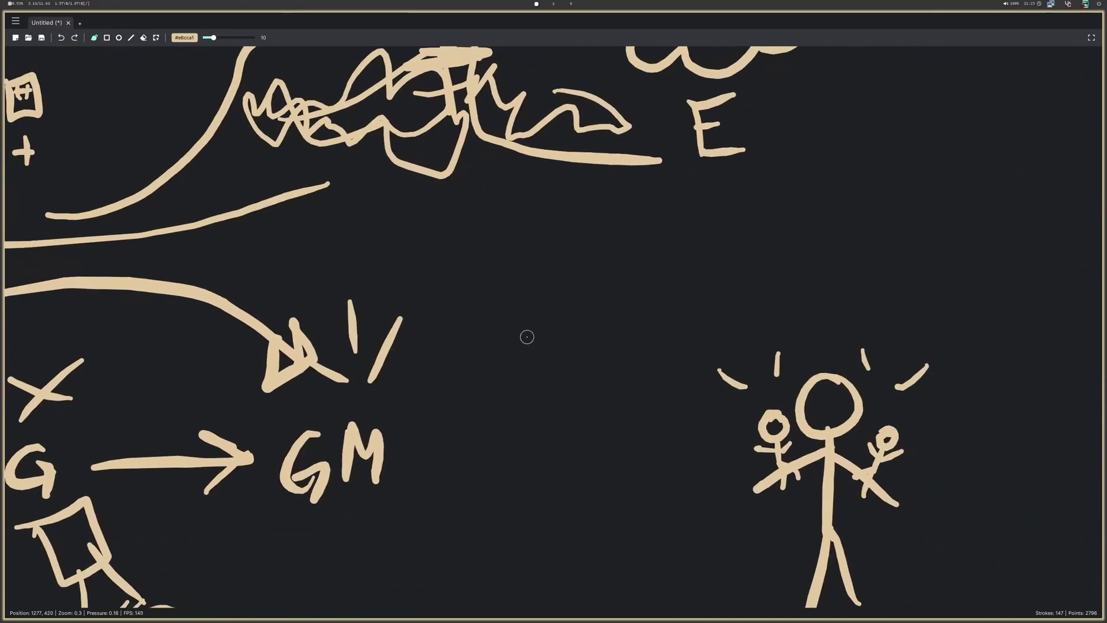
{"action": "left_click_drag", "start_coordinate": [535, 190], "coordinate": [541, 225]}
{"action": "left_click_drag", "start_coordinate": [551, 326], "coordinate": [501, 283]}
Draw three slanted figure-eight shapes stacked below the downward arrow, each with a curved stroke inside its larger loop
{"action": "middle_click_drag", "start_coordinate": [496, 473], "coordinate": [523, 255]}
{"action": "mouse_move", "coordinate": [471, 322]}
{"action": "left_mouse_down"}
{"action": "mouse_move", "coordinate": [602, 309]}
{"action": "mouse_move", "coordinate": [443, 324]}
{"action": "mouse_move", "coordinate": [573, 256]}
{"action": "left_mouse_up"}
{"action": "middle_click_drag", "start_coordinate": [573, 256], "coordinate": [628, 231]}
{"action": "left_click_drag", "start_coordinate": [628, 231], "coordinate": [595, 209]}
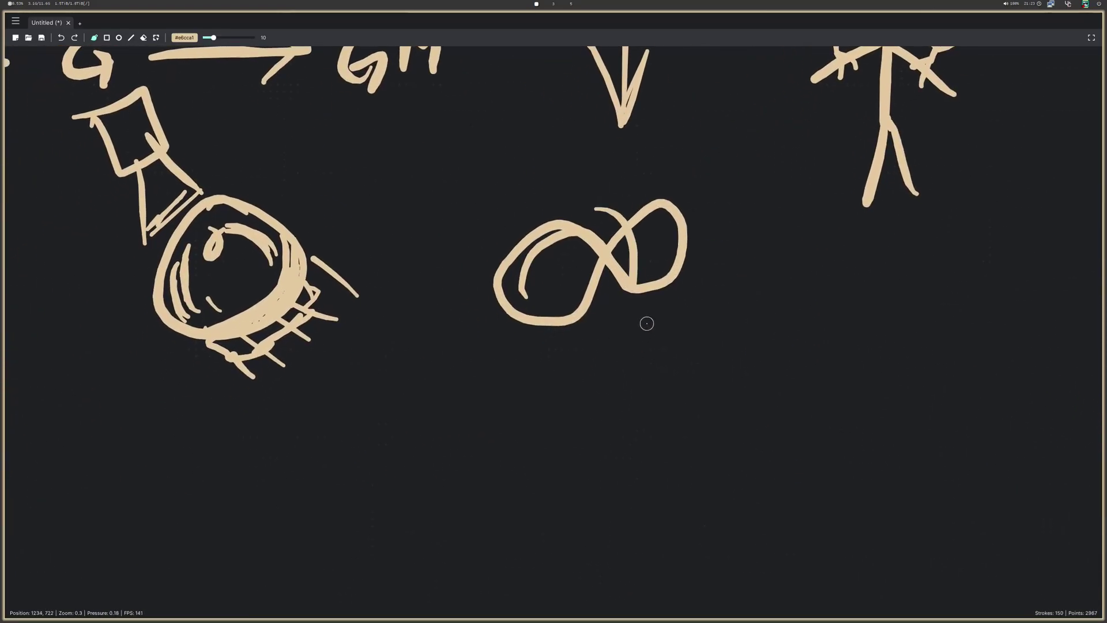
{"action": "mouse_move", "coordinate": [576, 380]}
{"action": "left_mouse_down"}
{"action": "mouse_move", "coordinate": [593, 340]}
{"action": "mouse_move", "coordinate": [551, 427]}
{"action": "mouse_move", "coordinate": [590, 337]}
{"action": "left_mouse_up"}
{"action": "middle_click_drag", "start_coordinate": [736, 355], "coordinate": [587, 280]}
{"action": "left_click_drag", "start_coordinate": [506, 429], "coordinate": [629, 441]}
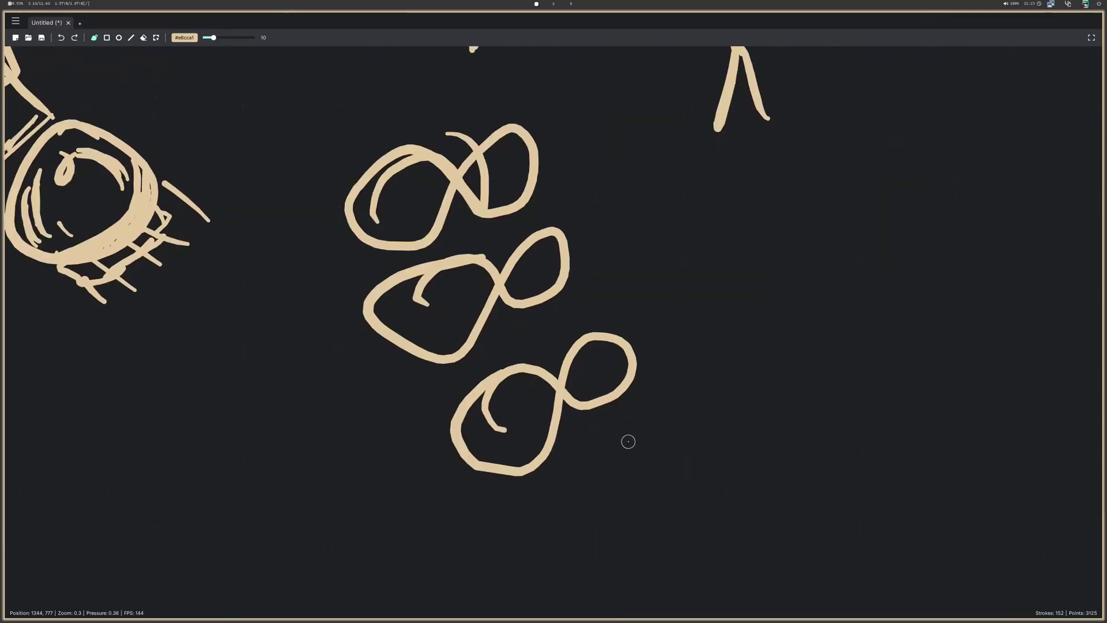
Write "Ex" beside each of the three figure-eight shapes
{"action": "mouse_move", "coordinate": [629, 102]}
{"action": "left_mouse_down"}
{"action": "mouse_move", "coordinate": [586, 157]}
{"action": "mouse_move", "coordinate": [619, 129]}
{"action": "left_mouse_up"}
{"action": "left_click_drag", "start_coordinate": [586, 158], "coordinate": [632, 149]}
{"action": "left_click_drag", "start_coordinate": [669, 128], "coordinate": [625, 169]}
{"action": "mouse_move", "coordinate": [654, 203]}
{"action": "left_mouse_down"}
{"action": "mouse_move", "coordinate": [613, 273]}
{"action": "mouse_move", "coordinate": [662, 258]}
{"action": "left_mouse_up"}
{"action": "left_click_drag", "start_coordinate": [686, 234], "coordinate": [659, 263]}
{"action": "left_click_drag", "start_coordinate": [663, 239], "coordinate": [686, 254]}
{"action": "mouse_move", "coordinate": [667, 318]}
{"action": "left_mouse_down"}
{"action": "mouse_move", "coordinate": [677, 365]}
{"action": "mouse_move", "coordinate": [699, 314]}
{"action": "left_mouse_up"}
{"action": "mouse_move", "coordinate": [675, 340]}
{"action": "left_mouse_down"}
{"action": "mouse_move", "coordinate": [694, 334]}
{"action": "mouse_move", "coordinate": [720, 353]}
{"action": "left_mouse_up"}
{"action": "mouse_move", "coordinate": [709, 339]}
{"action": "left_mouse_down"}
{"action": "mouse_move", "coordinate": [738, 358]}
{"action": "mouse_move", "coordinate": [708, 369]}
{"action": "left_mouse_up"}
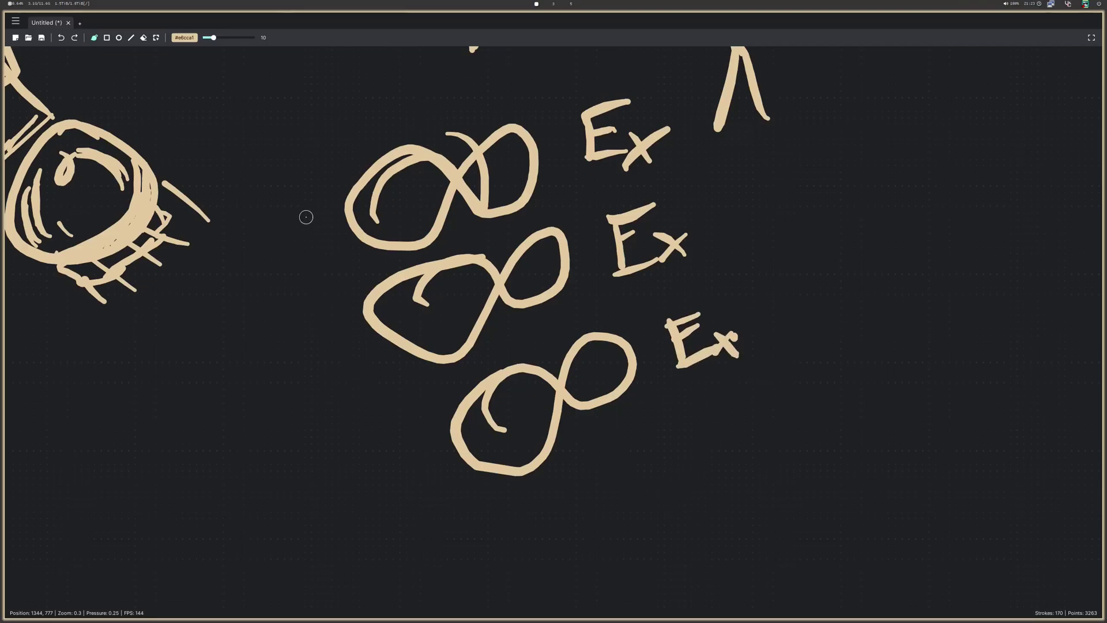
Draw four stepped arcs down the left side of the figure-eights, and a check mark with short end strokes below the last "Ex"
{"action": "mouse_move", "coordinate": [333, 202]}
{"action": "left_mouse_down"}
{"action": "mouse_move", "coordinate": [312, 300]}
{"action": "mouse_move", "coordinate": [389, 410]}
{"action": "mouse_move", "coordinate": [345, 504]}
{"action": "mouse_move", "coordinate": [435, 481]}
{"action": "mouse_move", "coordinate": [527, 568]}
{"action": "mouse_move", "coordinate": [549, 561]}
{"action": "left_mouse_up"}
{"action": "middle_click_drag", "start_coordinate": [610, 511], "coordinate": [543, 410]}
{"action": "left_click_drag", "start_coordinate": [537, 420], "coordinate": [617, 343]}
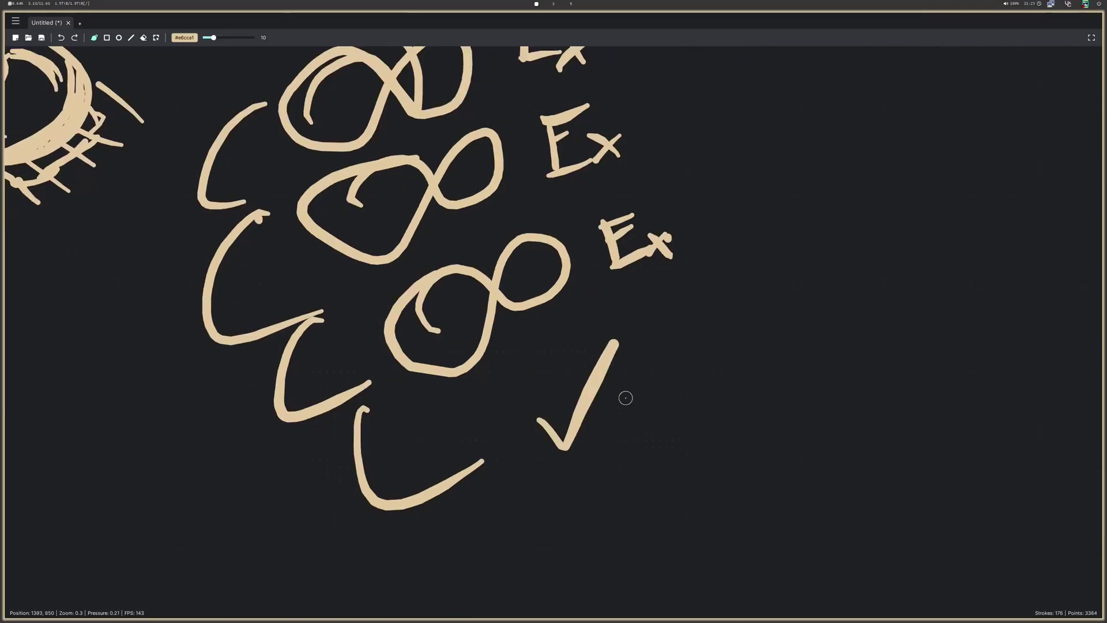
{"action": "left_click_drag", "start_coordinate": [528, 428], "coordinate": [579, 445]}
{"action": "middle_click_drag", "start_coordinate": [623, 345], "coordinate": [617, 343]}
{"action": "mouse_move", "coordinate": [592, 338]}
{"action": "left_mouse_down"}
{"action": "mouse_move", "coordinate": [629, 348]}
{"action": "mouse_move", "coordinate": [589, 335]}
{"action": "left_mouse_up"}
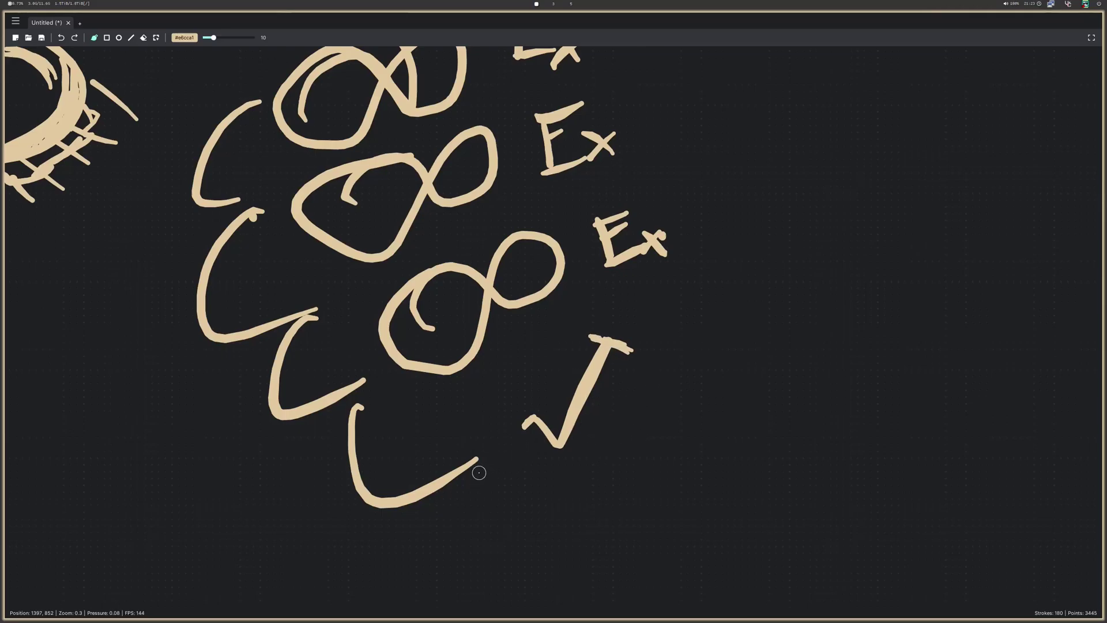
Draw a long wavy line continuing from the lowest arc, with a looping scribble above its far end
{"action": "mouse_move", "coordinate": [489, 463]}
{"action": "left_mouse_down"}
{"action": "mouse_move", "coordinate": [506, 484]}
{"action": "mouse_move", "coordinate": [841, 458]}
{"action": "left_mouse_up"}
{"action": "mouse_move", "coordinate": [690, 409]}
{"action": "left_mouse_down"}
{"action": "mouse_move", "coordinate": [712, 426]}
{"action": "mouse_move", "coordinate": [864, 402]}
{"action": "left_mouse_up"}
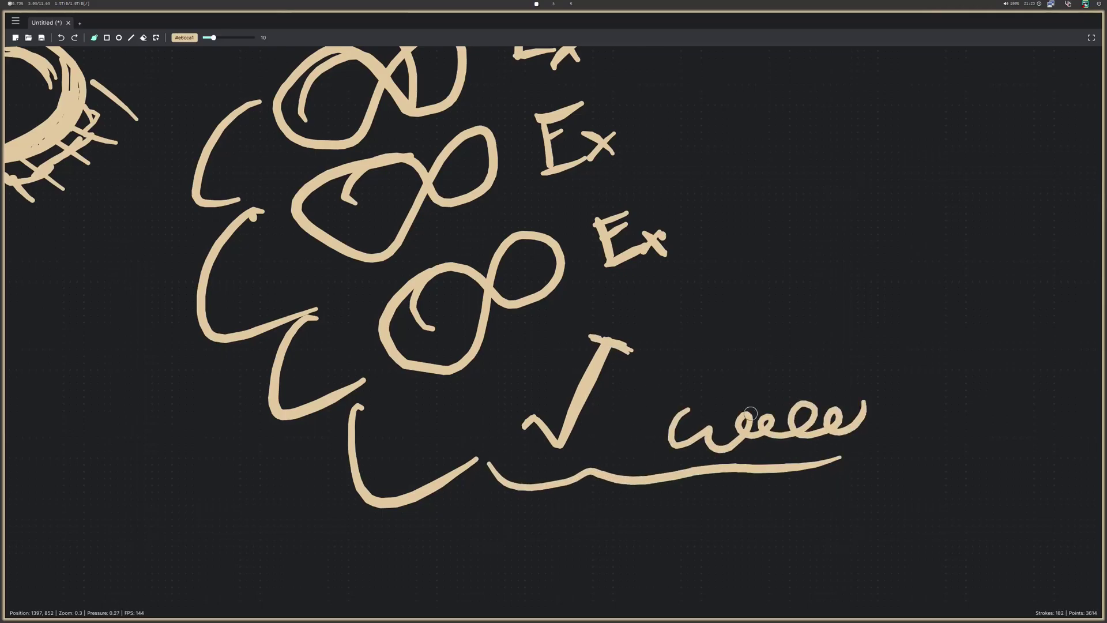
Quit the whiteboard and discard the unsaved drawing
{"action": "scroll", "coordinate": [559, 344], "scroll_direction": "up", "scroll_amount": 10}
{"action": "scroll", "coordinate": [558, 344], "scroll_direction": "left", "scroll_amount": 8}
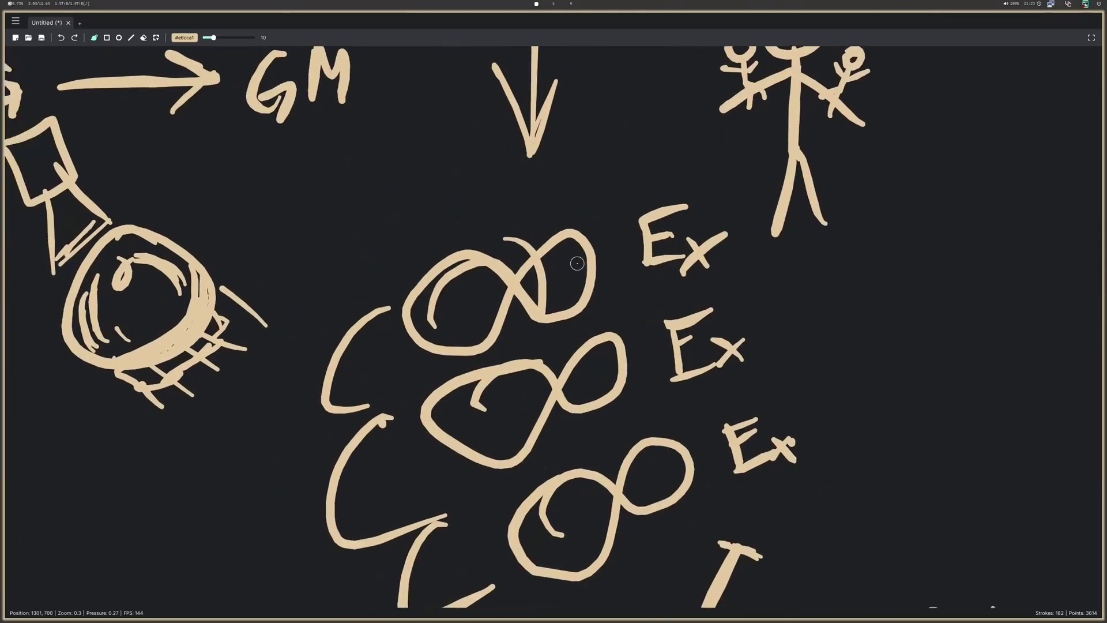
{"action": "scroll", "coordinate": [602, 306], "scroll_direction": "up", "scroll_amount": 8}
{"action": "scroll", "coordinate": [665, 525], "scroll_direction": "right", "scroll_amount": 2}
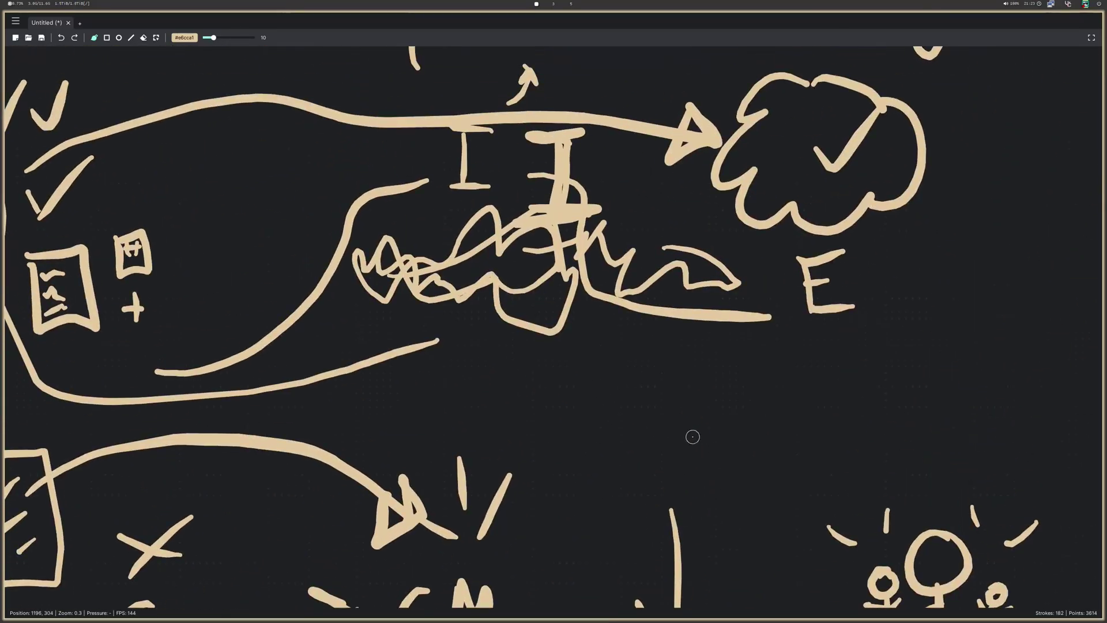
{"action": "key", "text": "ctrl+q"}
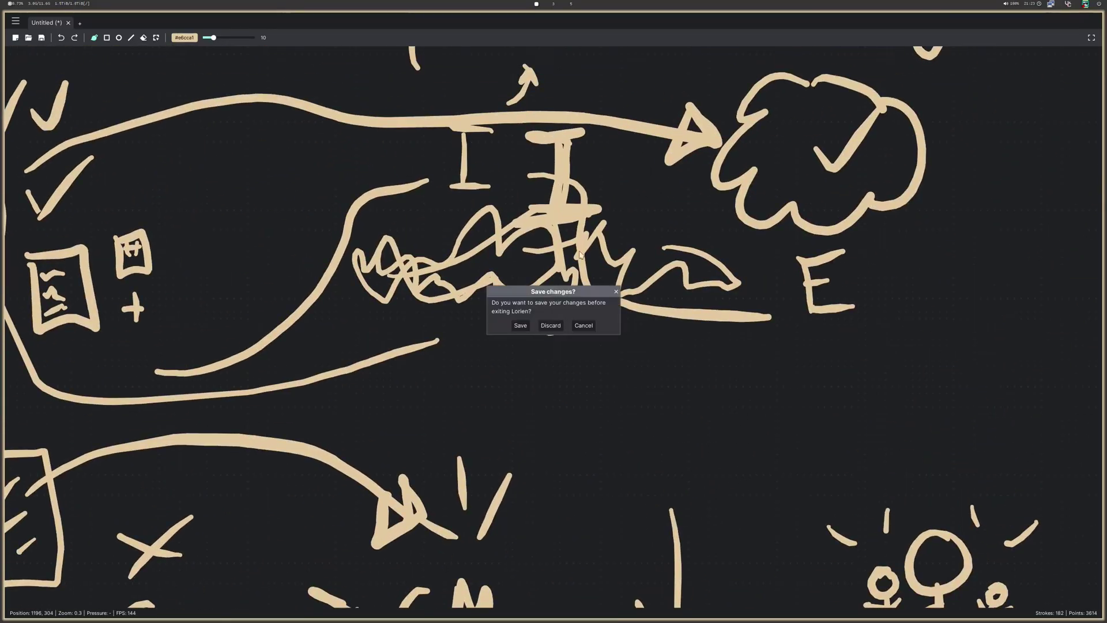
{"action": "left_click", "coordinate": [551, 326]}
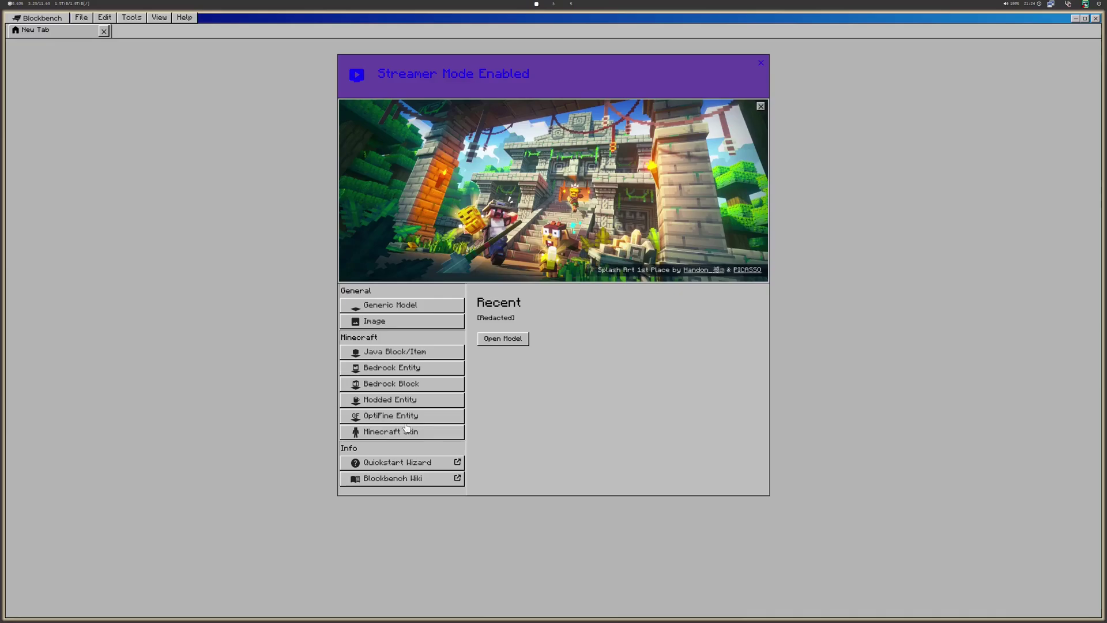
Create a new Generic Model project in Blockbench with the default project settings
{"action": "left_click", "coordinate": [400, 305]}
{"action": "left_click", "coordinate": [615, 490]}
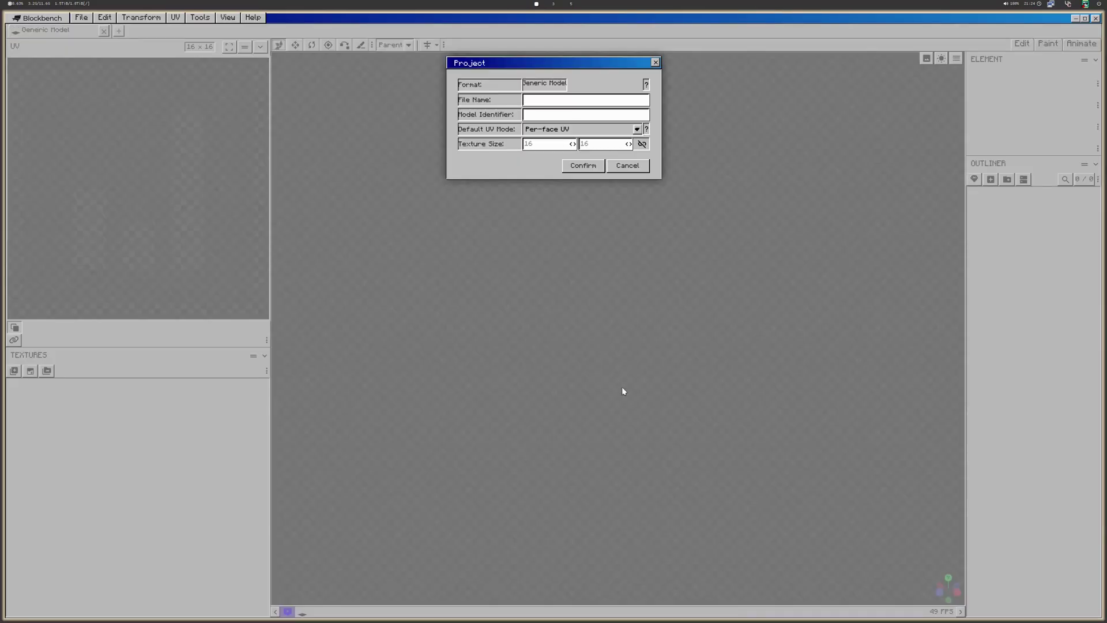
{"action": "left_click", "coordinate": [588, 167]}
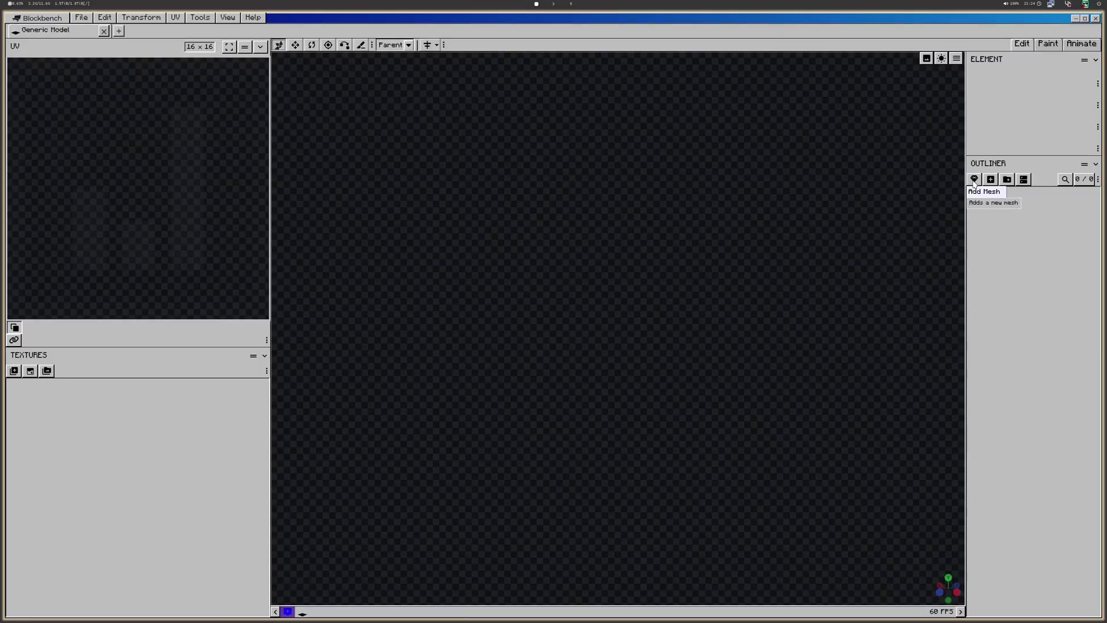
Add a plane mesh with a diameter of 16
{"action": "left_click", "coordinate": [973, 181]}
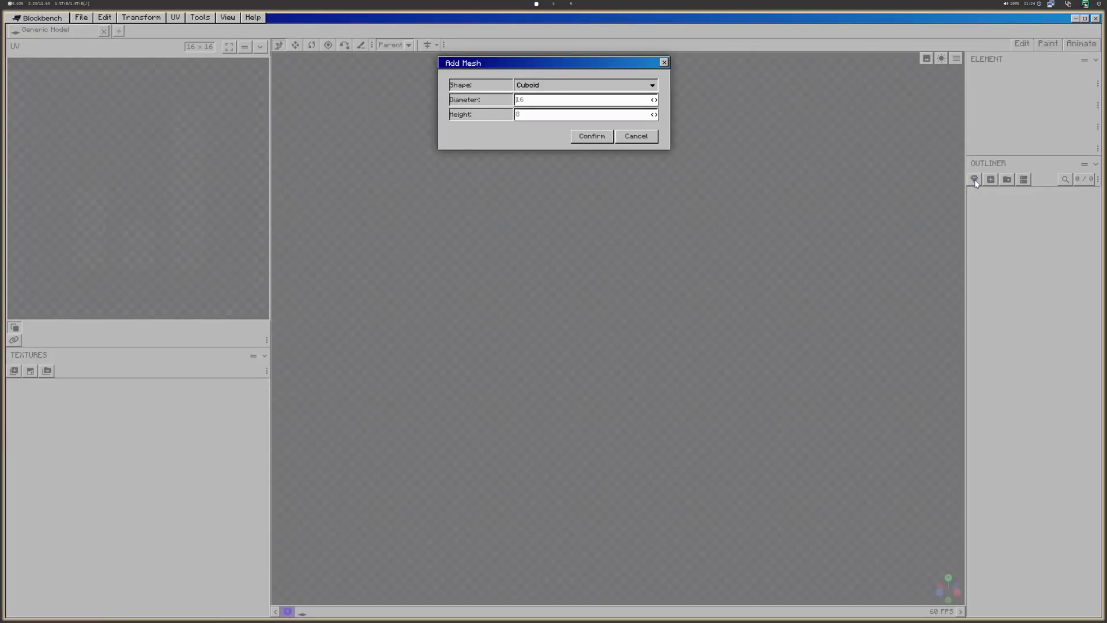
{"action": "left_click", "coordinate": [574, 88]}
{"action": "left_click", "coordinate": [555, 139]}
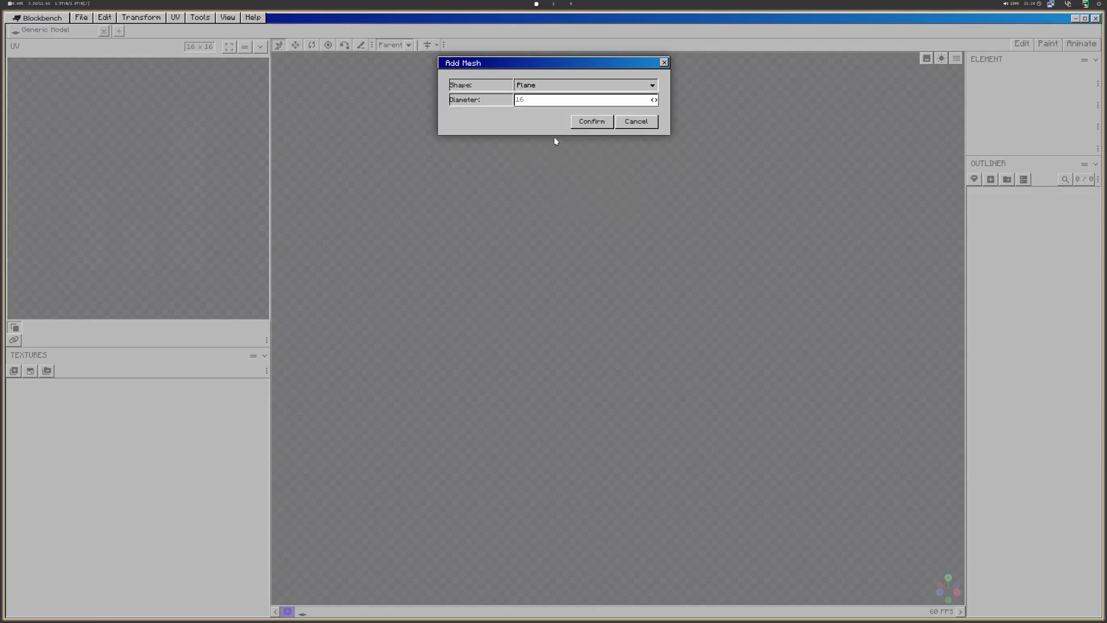
{"action": "left_click", "coordinate": [588, 123]}
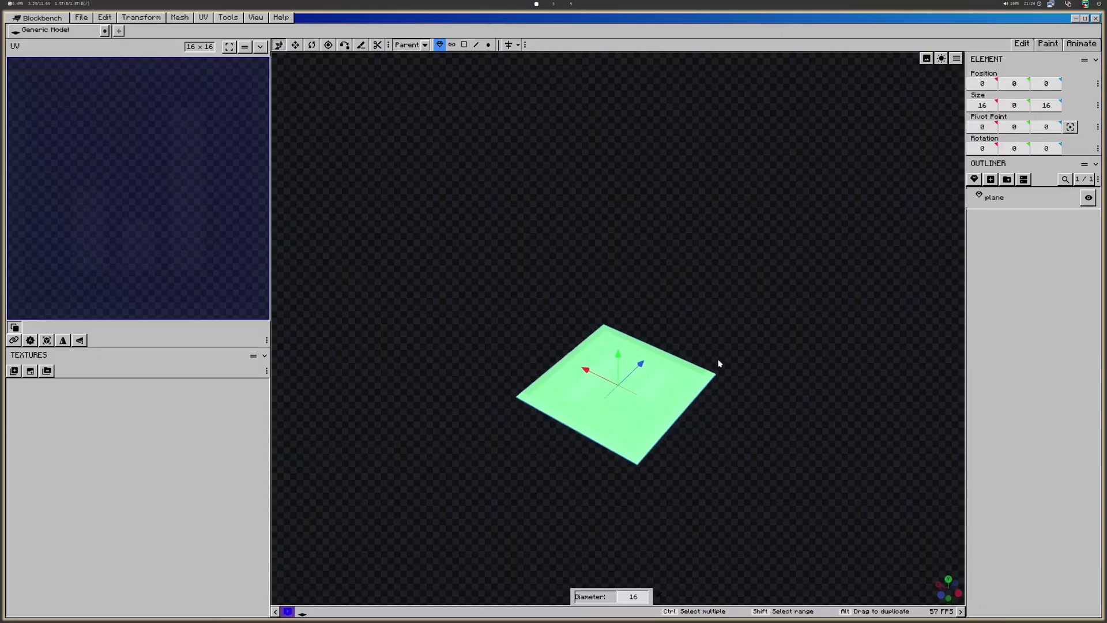
Add a cuboid mesh with a diameter of 16 and a height of 8 beside the plane
{"action": "left_click_drag", "start_coordinate": [719, 363], "coordinate": [767, 388]}
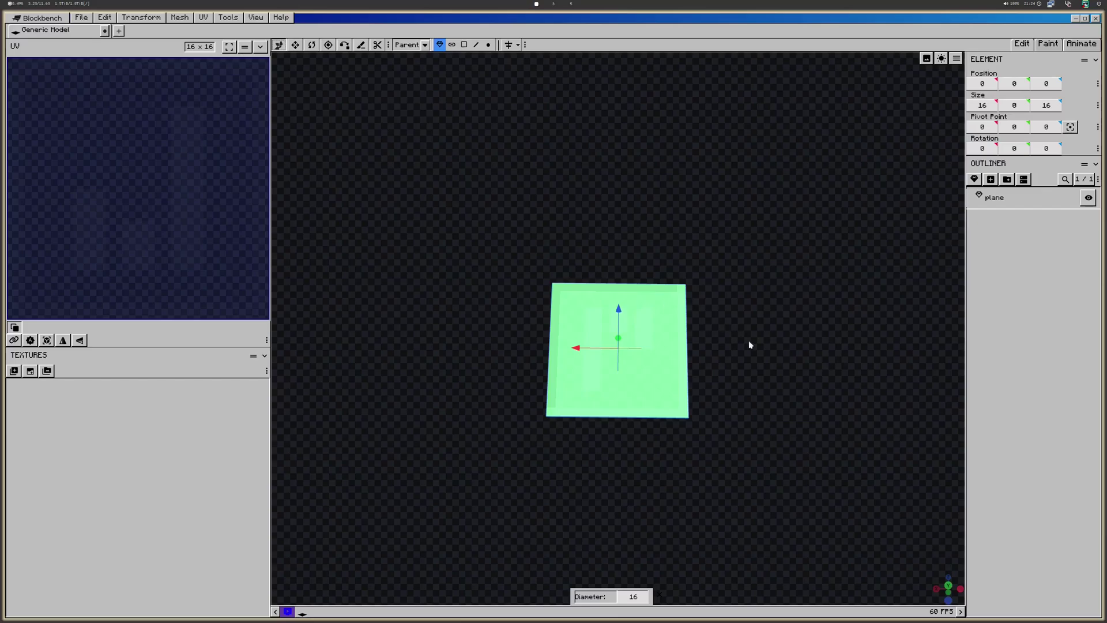
{"action": "left_click_drag", "start_coordinate": [750, 345], "coordinate": [748, 317]}
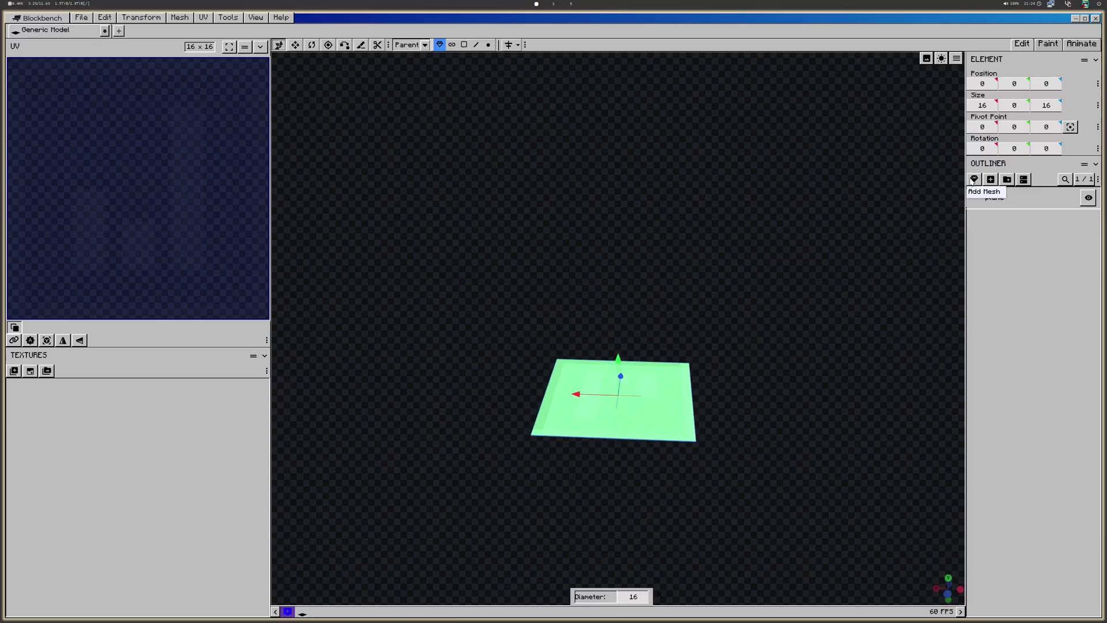
{"action": "left_click", "coordinate": [972, 181]}
{"action": "left_click", "coordinate": [576, 87]}
{"action": "left_click", "coordinate": [553, 101]}
{"action": "key", "text": "Return"}
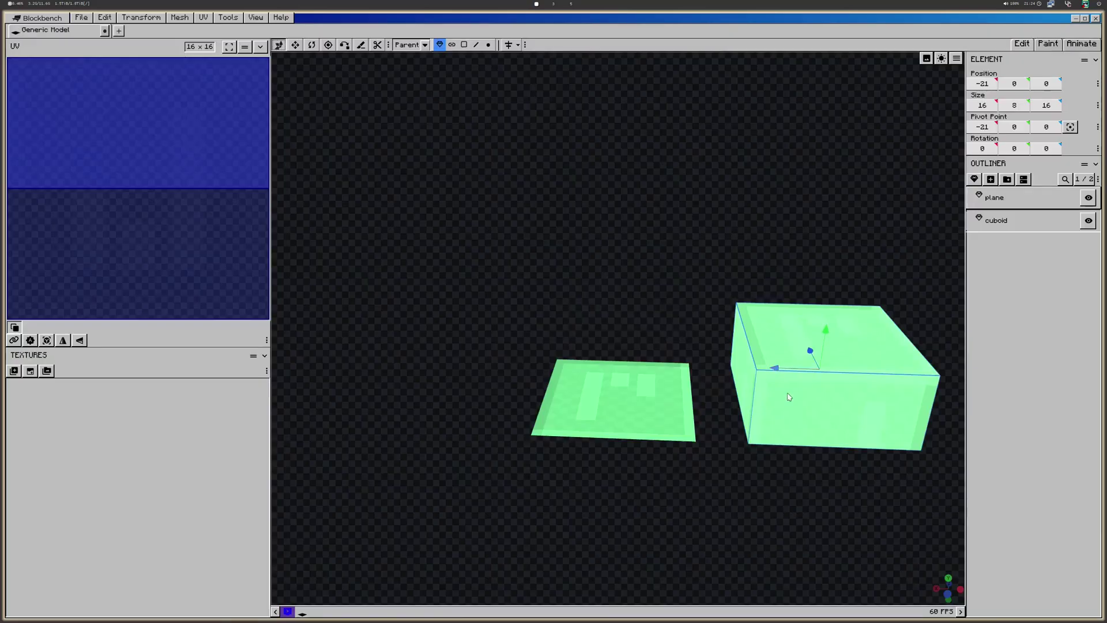
Select the cuboid's upper front edge in edge selection mode, followed by its whole top face in face selection mode
{"action": "right_click_drag", "start_coordinate": [803, 470], "coordinate": [614, 432]}
{"action": "left_click_drag", "start_coordinate": [614, 432], "coordinate": [662, 440]}
{"action": "key", "text": "4"}
{"action": "left_click_drag", "start_coordinate": [784, 349], "coordinate": [750, 333]}
{"action": "left_click", "coordinate": [633, 313]}
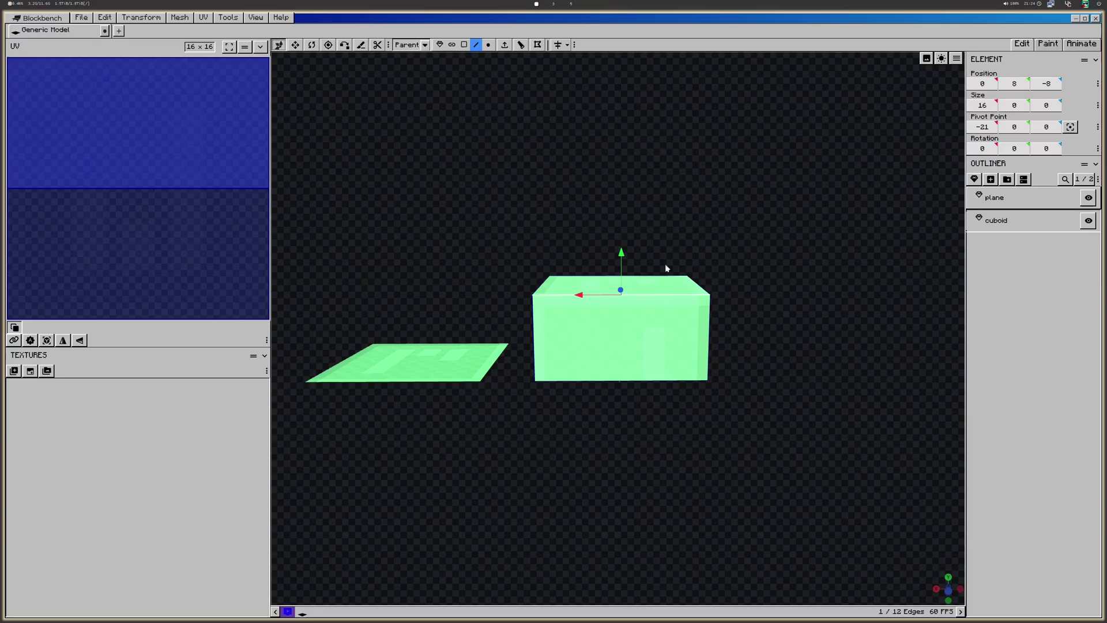
{"action": "key", "text": "3"}
{"action": "left_click", "coordinate": [685, 283]}
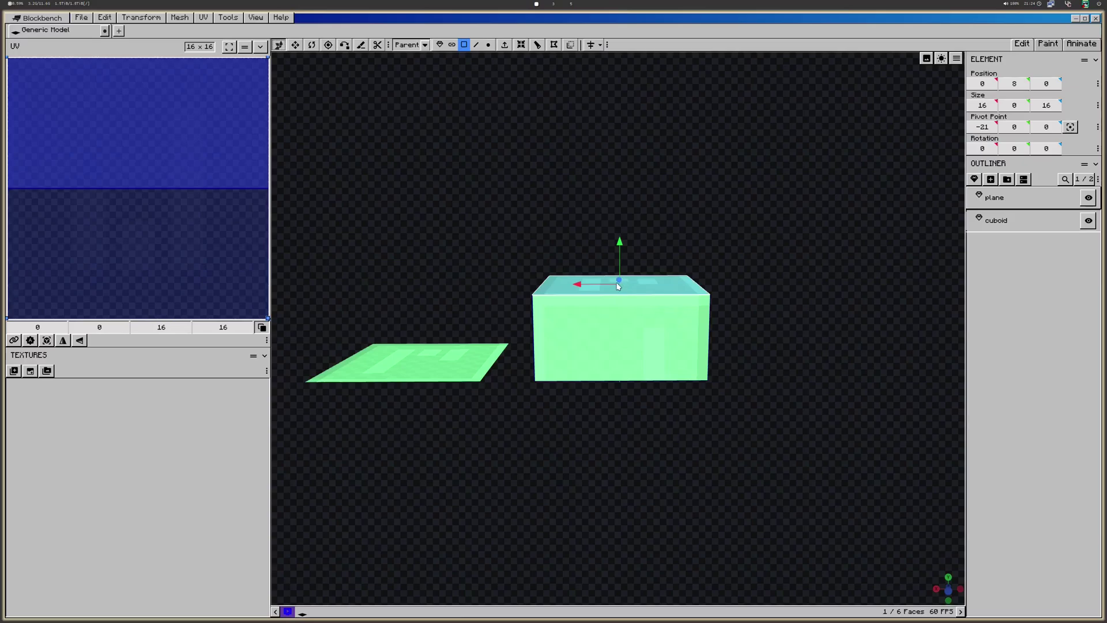
{"action": "left_click", "coordinate": [538, 47]}
{"action": "left_click_drag", "start_coordinate": [766, 247], "coordinate": [761, 294]}
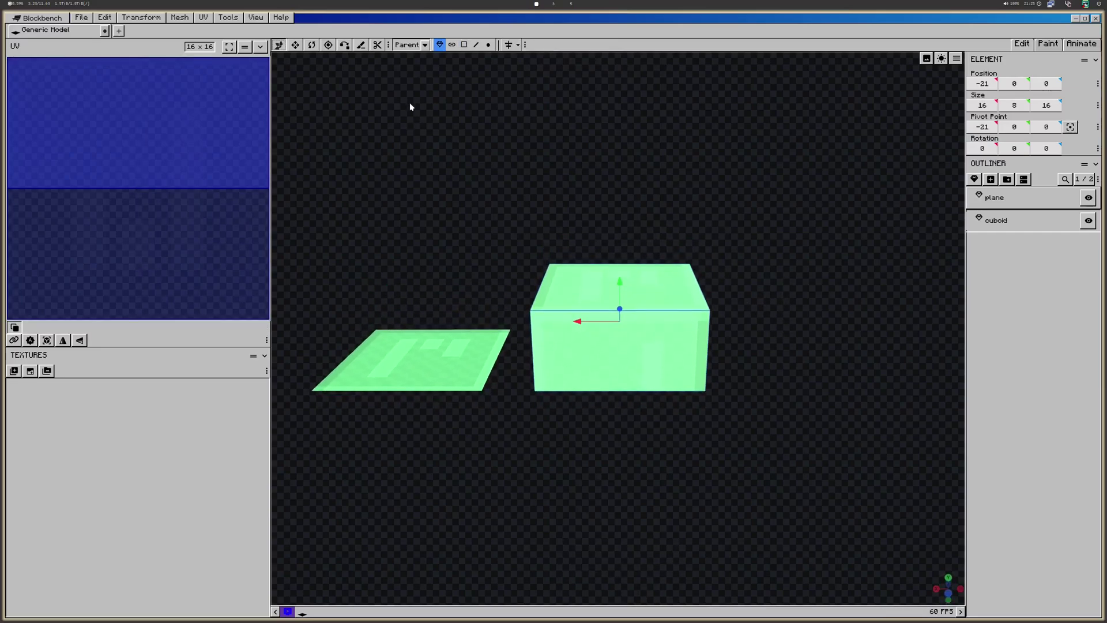
Loop cut the cuboid across its top face with one cut at an offset of 8
{"action": "left_click", "coordinate": [472, 46]}
{"action": "left_click", "coordinate": [463, 46]}
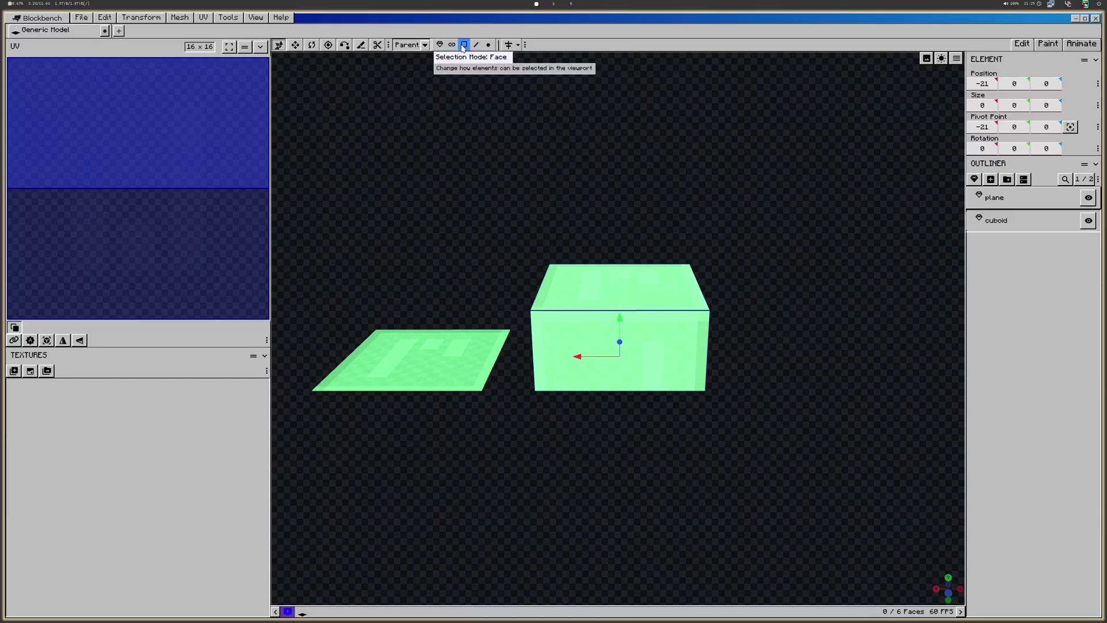
{"action": "left_click", "coordinate": [478, 47]}
{"action": "left_click", "coordinate": [463, 45]}
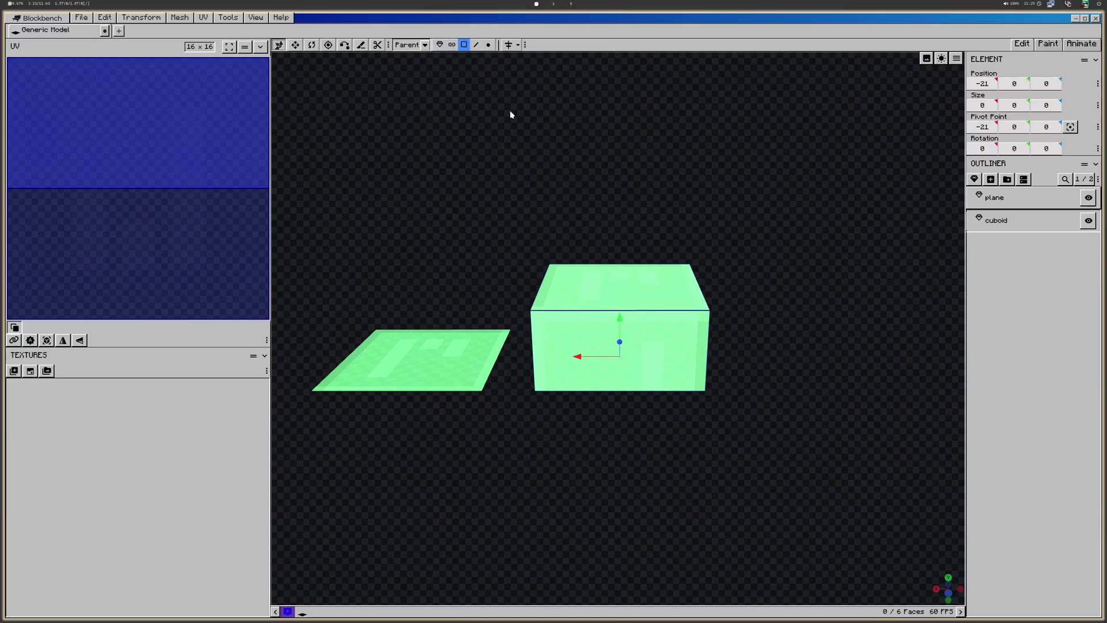
{"action": "left_click", "coordinate": [628, 301]}
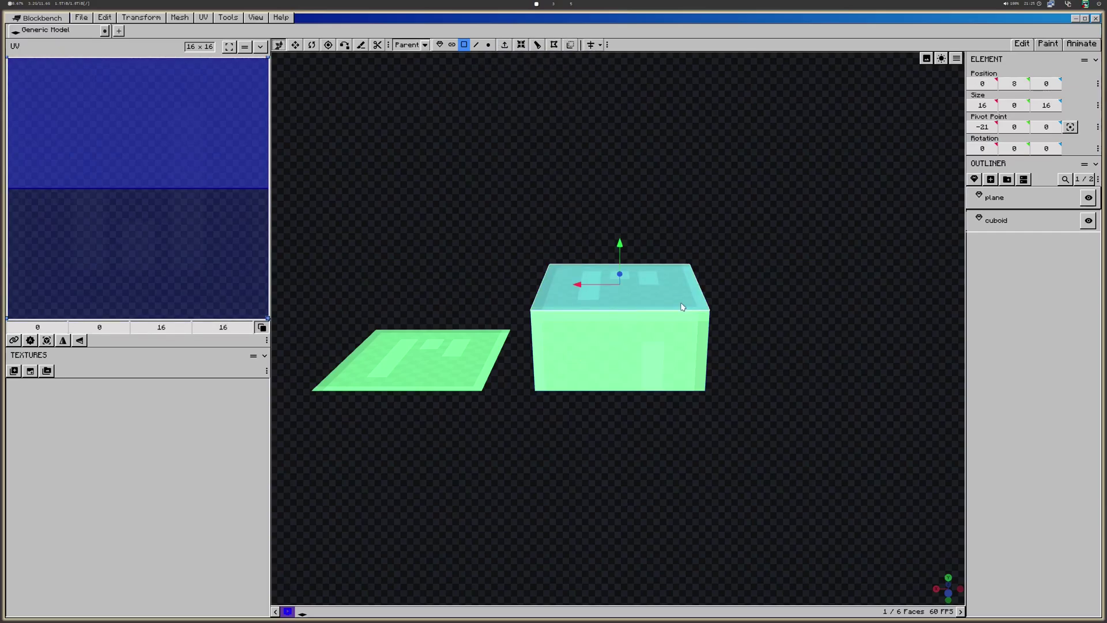
{"action": "right_click", "coordinate": [632, 281]}
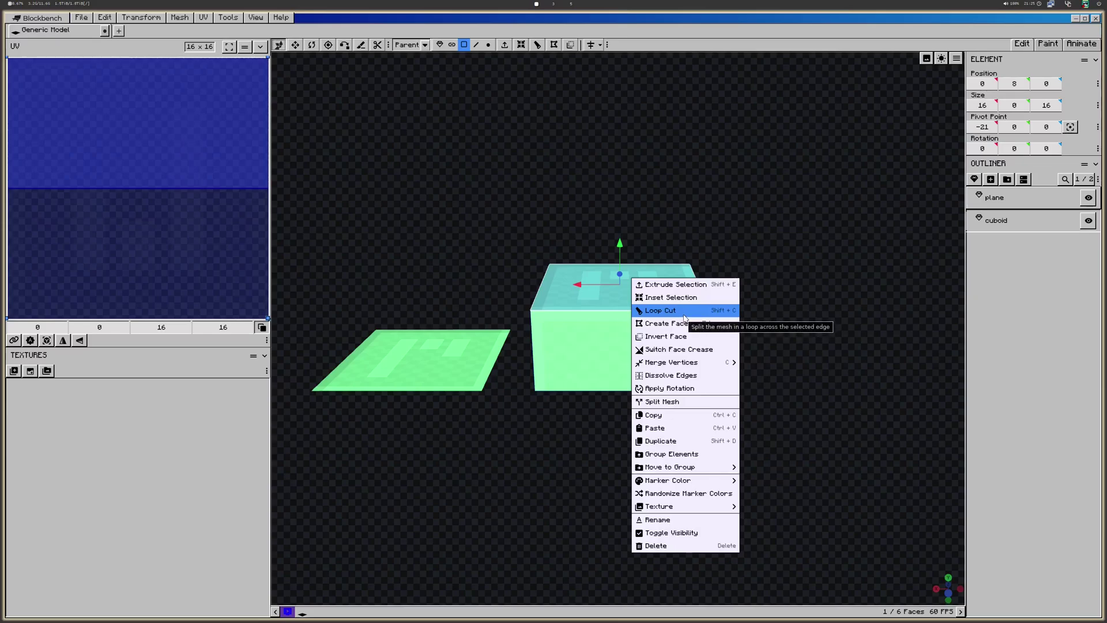
{"action": "left_click", "coordinate": [721, 311]}
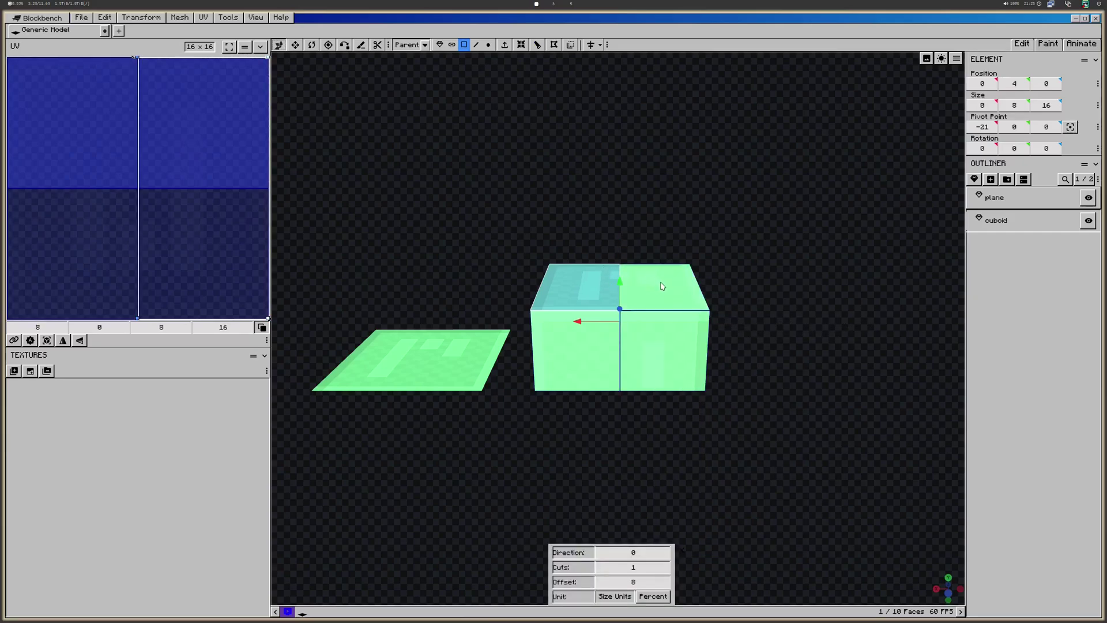
Select one half of the cuboid's split top face, try raising it vertically, and undo the move
{"action": "left_click_drag", "start_coordinate": [663, 284], "coordinate": [815, 279]}
{"action": "right_click_drag", "start_coordinate": [815, 279], "coordinate": [821, 360]}
{"action": "left_click_drag", "start_coordinate": [664, 318], "coordinate": [663, 174]}
{"action": "mouse_move", "coordinate": [823, 301]}
{"action": "left_mouse_down"}
{"action": "mouse_move", "coordinate": [929, 326]}
{"action": "mouse_move", "coordinate": [795, 261]}
{"action": "mouse_move", "coordinate": [818, 280]}
{"action": "mouse_move", "coordinate": [818, 312]}
{"action": "left_mouse_up"}
{"action": "key", "text": "ctrl+z"}
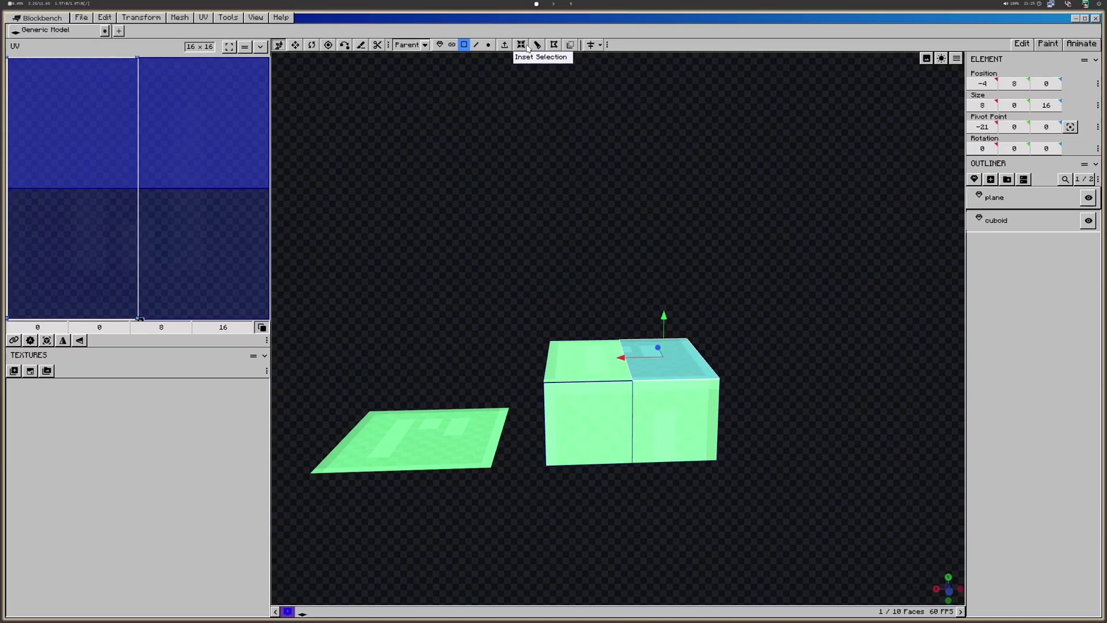
Extrude the selected half of the cuboid's top face outwards by 1 and raise it to a Y position of 21
{"action": "left_click", "coordinate": [507, 49]}
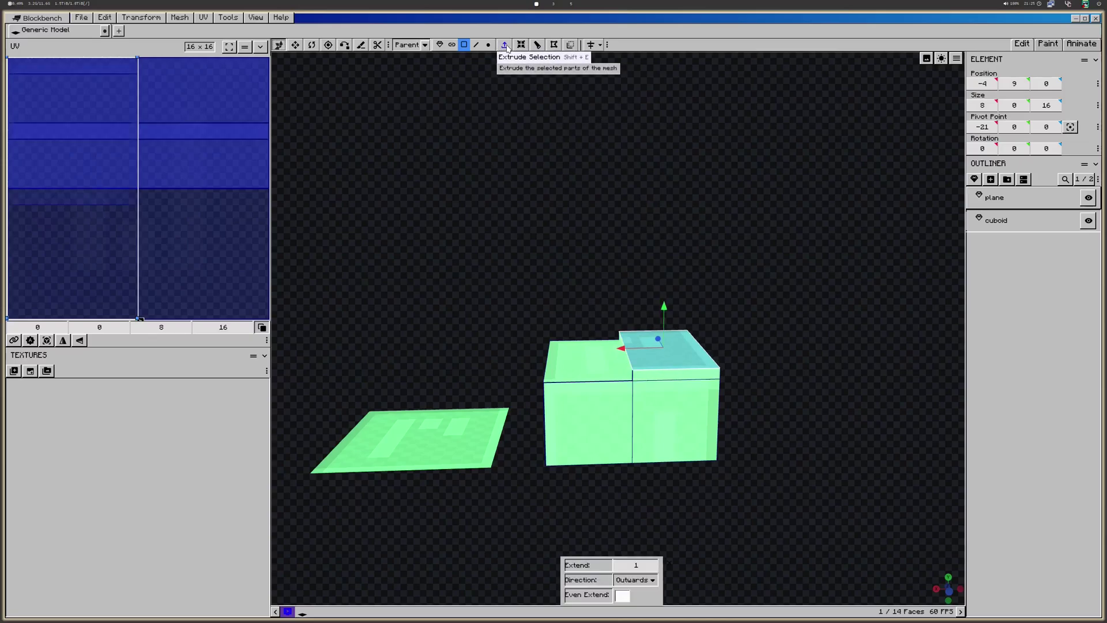
{"action": "left_click_drag", "start_coordinate": [663, 315], "coordinate": [672, 187]}
{"action": "left_click_drag", "start_coordinate": [836, 312], "coordinate": [676, 228]}
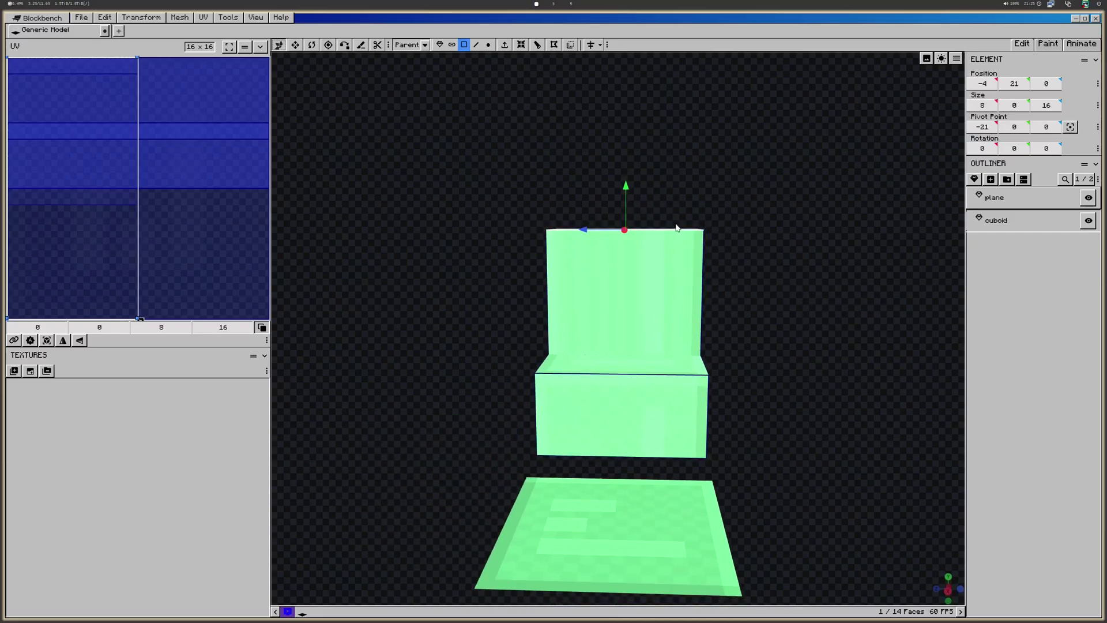
Try resizing the raised block's top face along the Z axis, and undo the change
{"action": "left_click", "coordinate": [294, 44]}
{"action": "left_click_drag", "start_coordinate": [583, 231], "coordinate": [649, 236]}
{"action": "left_click_drag", "start_coordinate": [761, 288], "coordinate": [786, 275]}
{"action": "key", "text": "ctrl+z"}
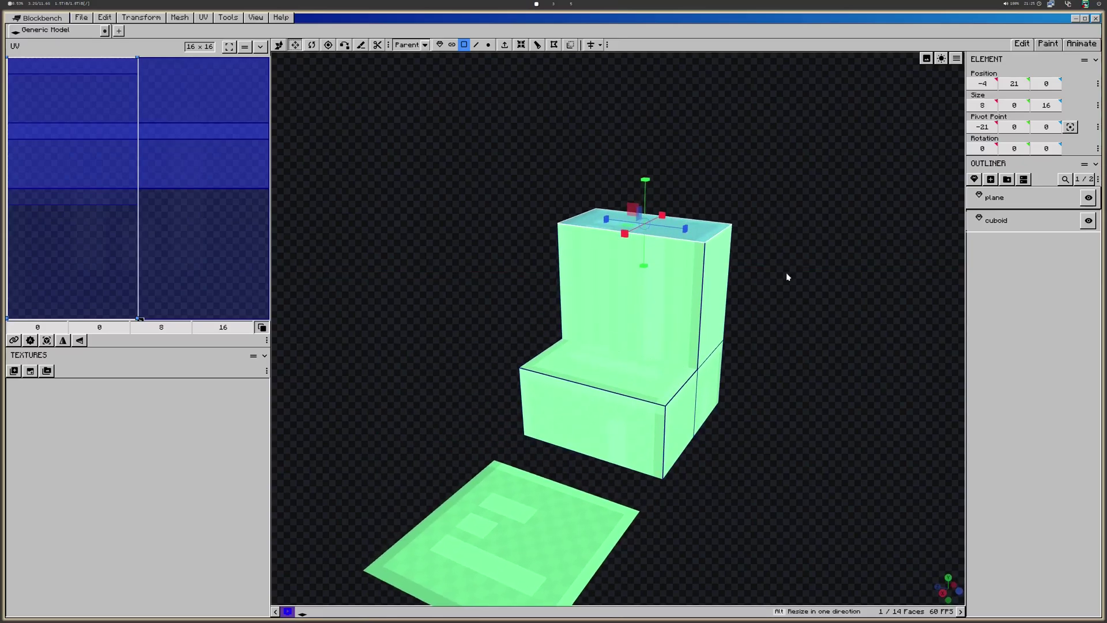
Merge all vertices of the raised block's top face in the center, and return to object selection with nothing selected
{"action": "right_click", "coordinate": [695, 229]}
{"action": "mouse_move", "coordinate": [747, 312]}
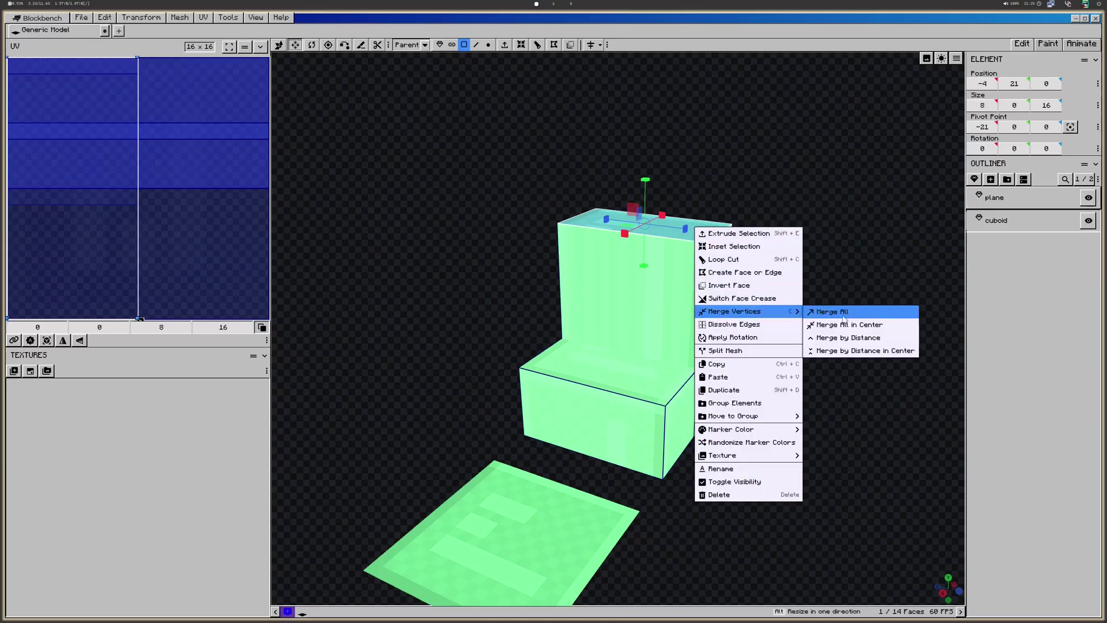
{"action": "left_click", "coordinate": [882, 325]}
{"action": "key", "text": "1"}
{"action": "left_click", "coordinate": [809, 275]}
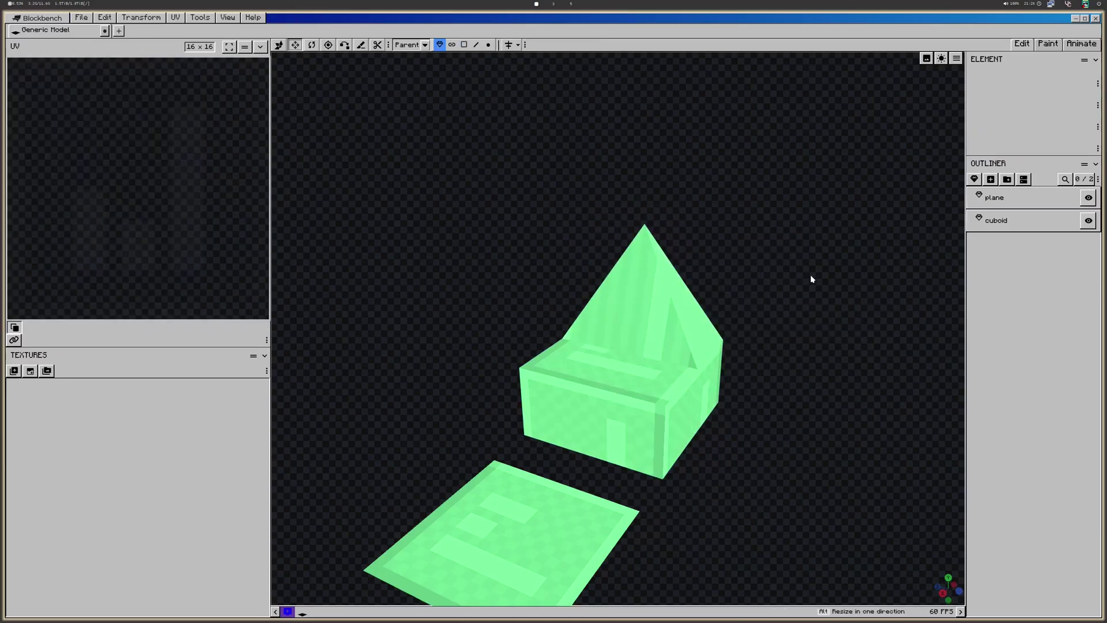
Delete the modified cuboid mesh with the pointed top
{"action": "left_click_drag", "start_coordinate": [810, 275], "coordinate": [674, 315]}
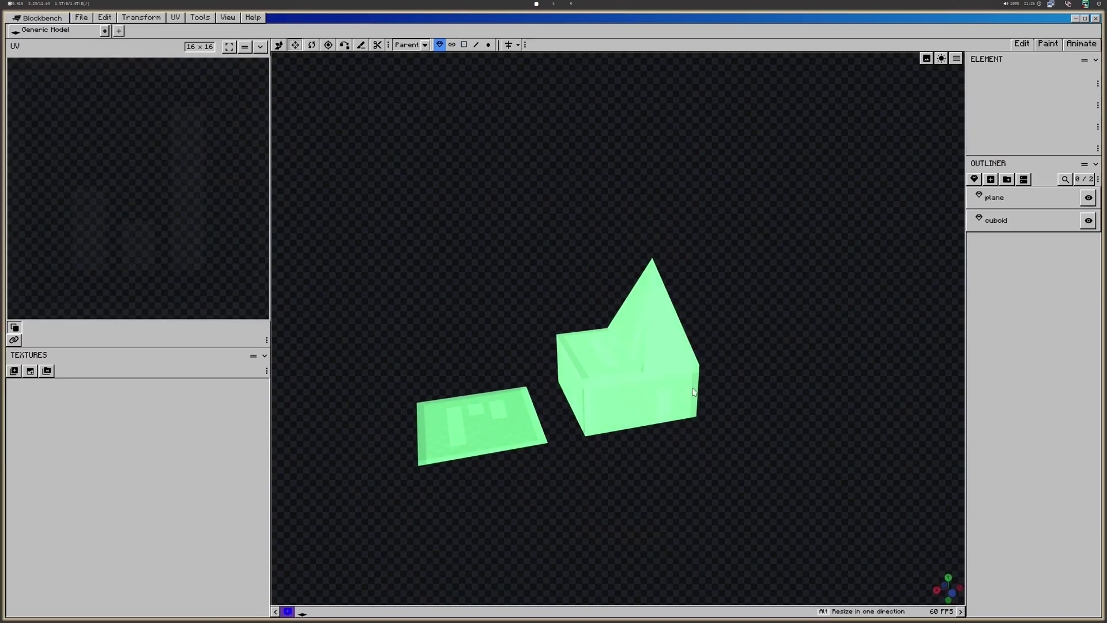
{"action": "left_click", "coordinate": [630, 386]}
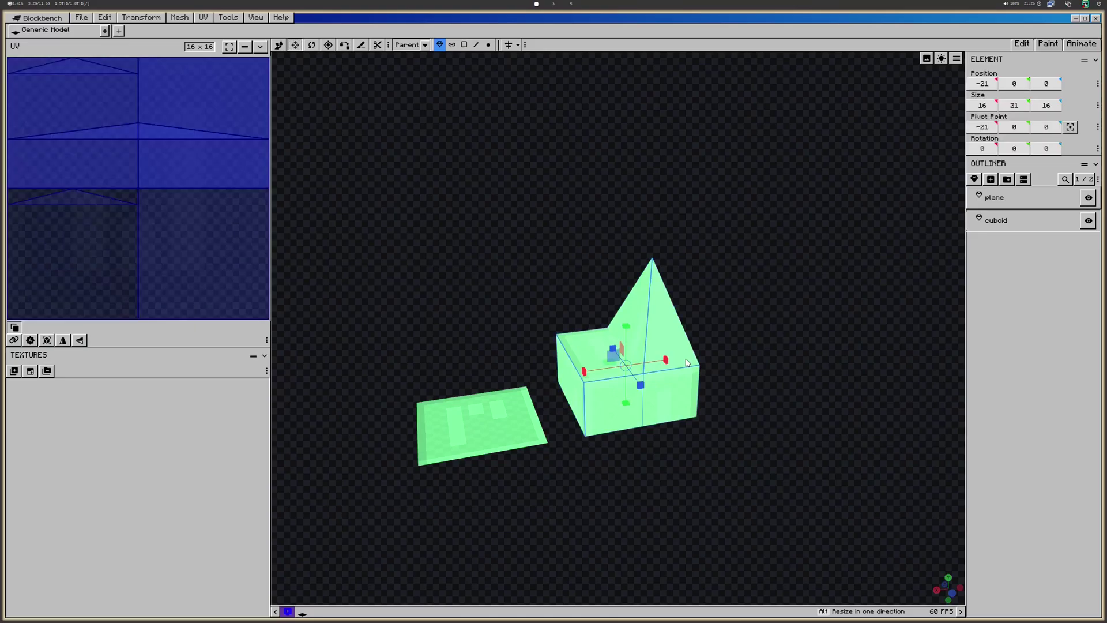
{"action": "key", "text": "Delete"}
Move the plane mesh along the X axis to position 23
{"action": "left_click", "coordinate": [427, 412]}
{"action": "key", "text": "4"}
{"action": "left_click_drag", "start_coordinate": [427, 412], "coordinate": [784, 396]}
{"action": "scroll", "coordinate": [687, 403], "scroll_direction": "up", "scroll_amount": 3}
{"action": "scroll", "coordinate": [903, 245], "scroll_direction": "down", "scroll_amount": 3}
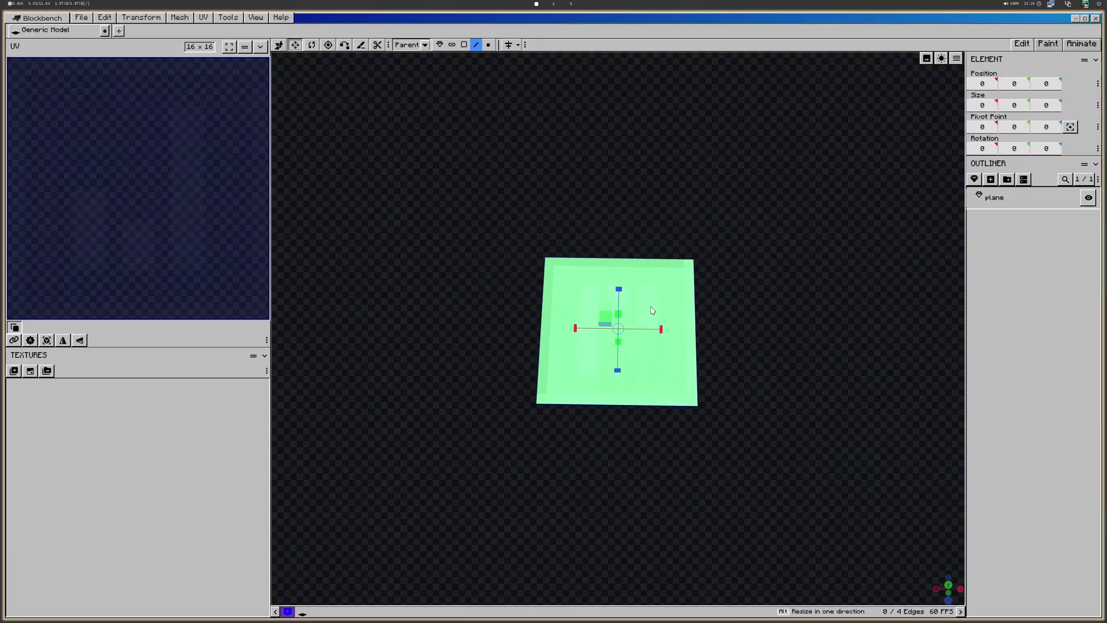
{"action": "key", "text": "v"}
{"action": "left_click_drag", "start_coordinate": [580, 333], "coordinate": [353, 329]}
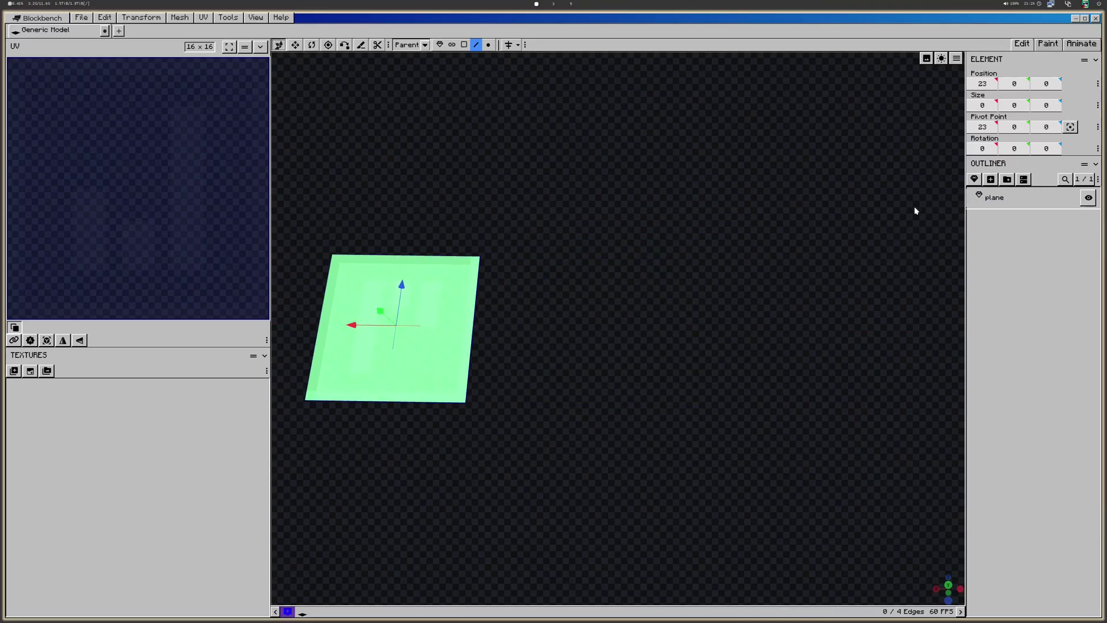
Add a cylinder mesh with a diameter of 16, a height of 8 and 5 sides
{"action": "left_click", "coordinate": [990, 180]}
{"action": "left_click", "coordinate": [574, 84]}
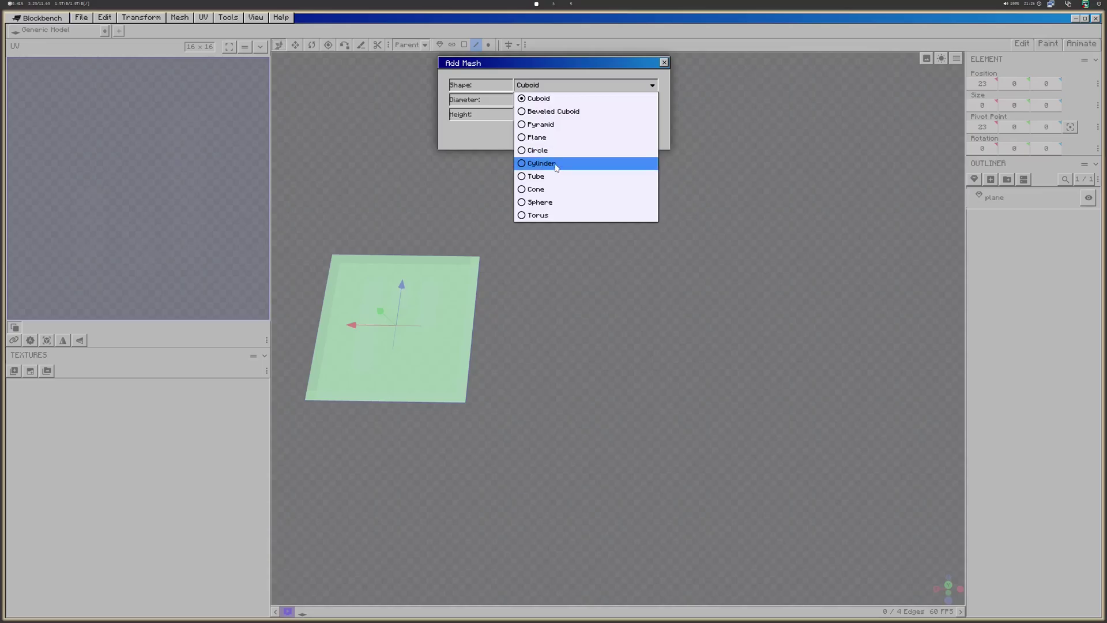
{"action": "left_click", "coordinate": [564, 162]}
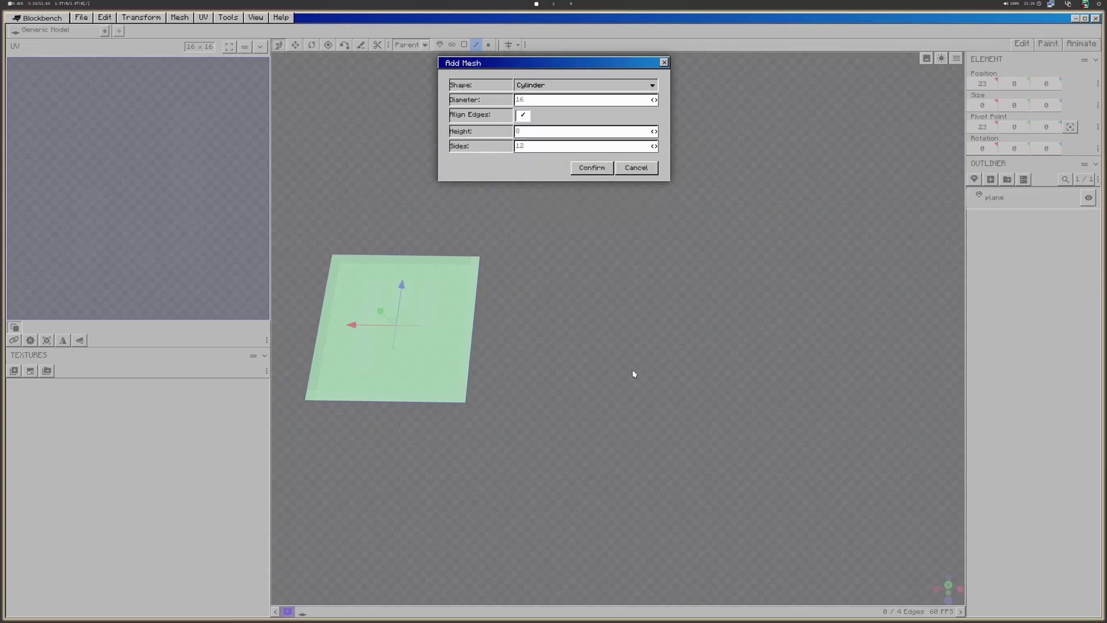
{"action": "left_click", "coordinate": [592, 168]}
{"action": "left_click_drag", "start_coordinate": [633, 596], "coordinate": [593, 597]}
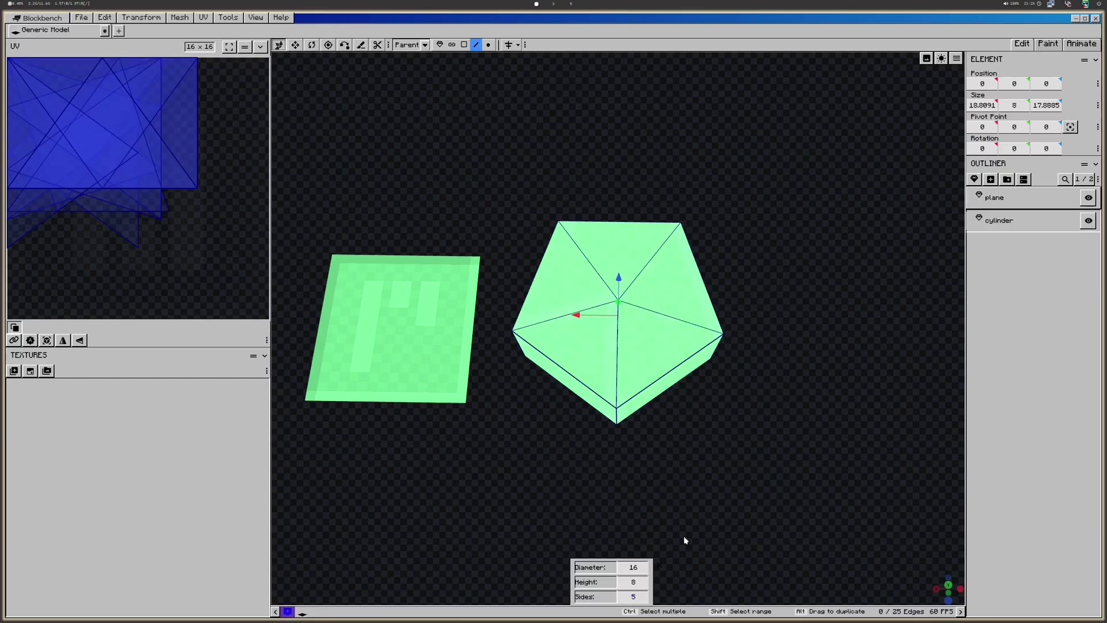
Flatten the five-sided cylinder to a height of 0 with the resize tool
{"action": "left_click_drag", "start_coordinate": [684, 540], "coordinate": [684, 462]}
{"action": "key", "text": "s"}
{"action": "left_click_drag", "start_coordinate": [618, 248], "coordinate": [618, 284]}
{"action": "key", "text": "v"}
Loop cut the plane through its front edge with one cut at an offset of 8, and switch to vertex selection
{"action": "left_click_drag", "start_coordinate": [709, 365], "coordinate": [519, 452]}
{"action": "left_click", "coordinate": [661, 457]}
{"action": "right_click_drag", "start_coordinate": [519, 452], "coordinate": [687, 368]}
{"action": "double_click", "coordinate": [580, 381]}
{"action": "left_click", "coordinate": [572, 378]}
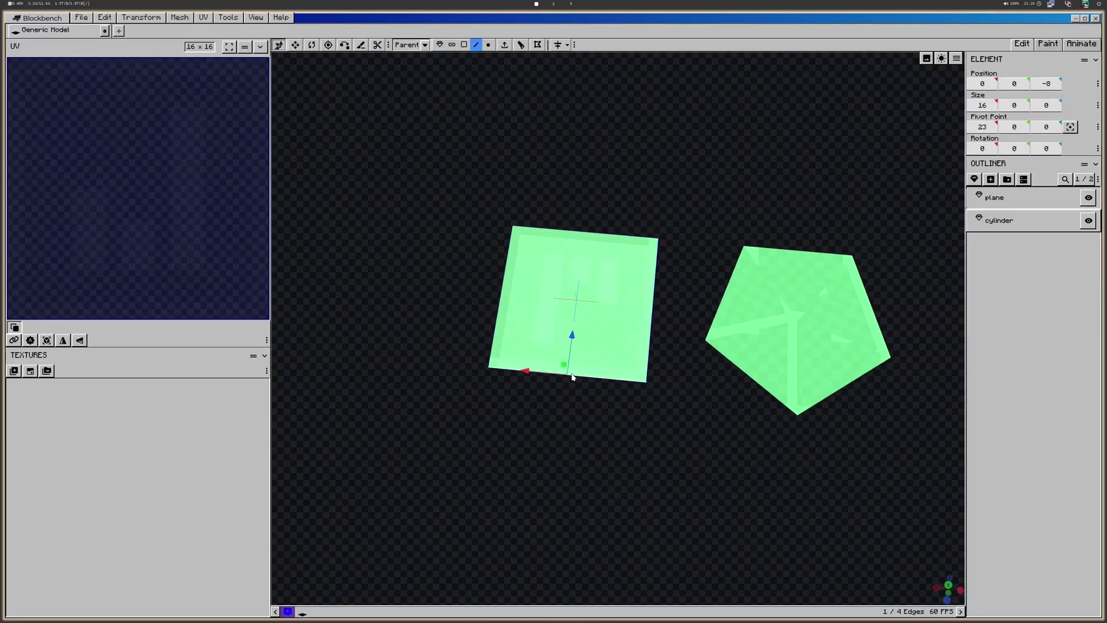
{"action": "left_click", "coordinate": [521, 44]}
{"action": "key", "text": "4"}
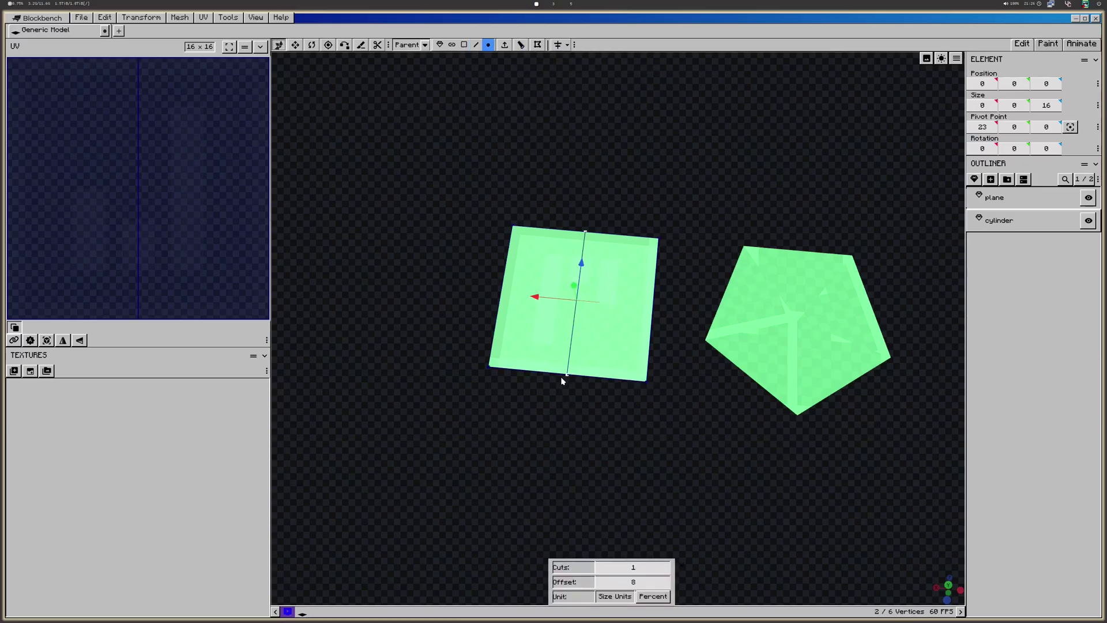
Move the plane's front midpoint vertex to Z -13, and spread the two front corners 20 wide at Z -6
{"action": "left_click", "coordinate": [567, 374]}
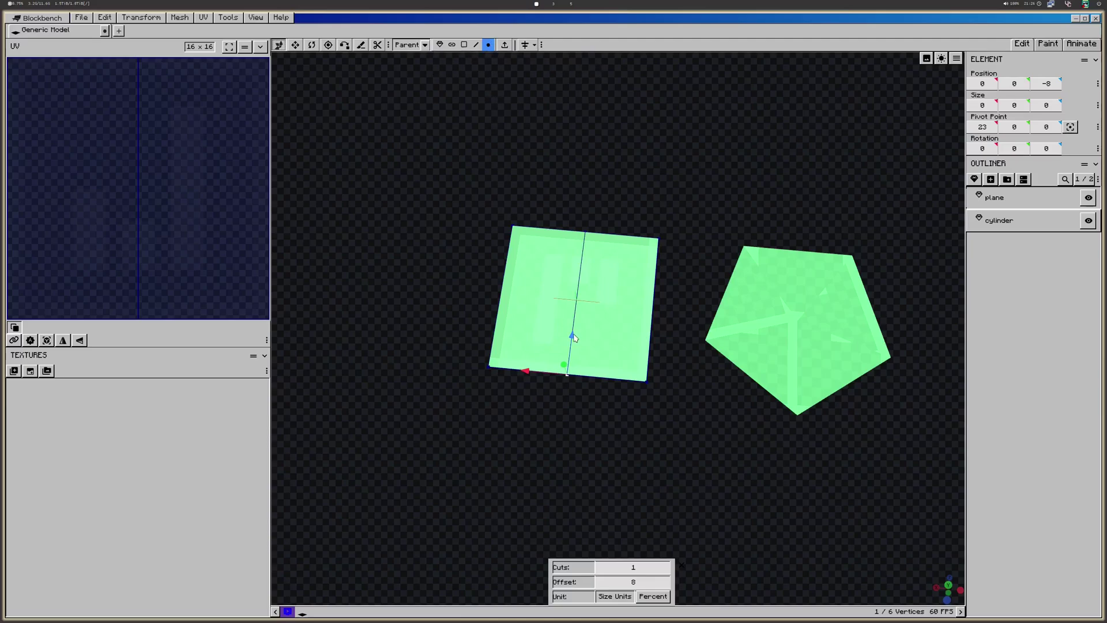
{"action": "left_click_drag", "start_coordinate": [574, 338], "coordinate": [576, 388]}
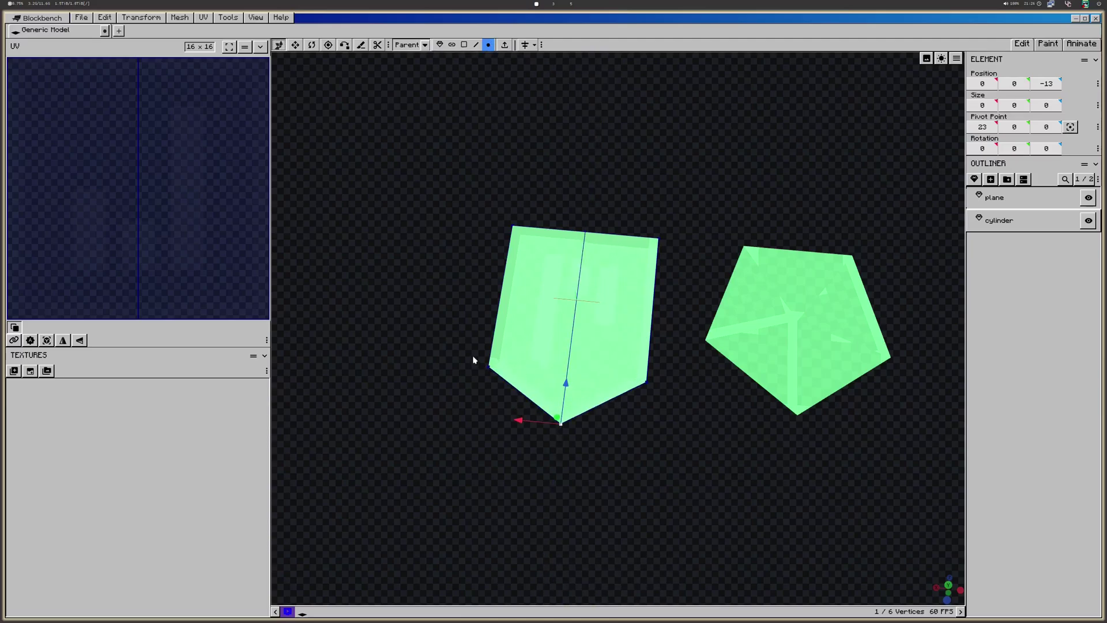
{"action": "left_click_drag", "start_coordinate": [472, 360], "coordinate": [650, 398]}
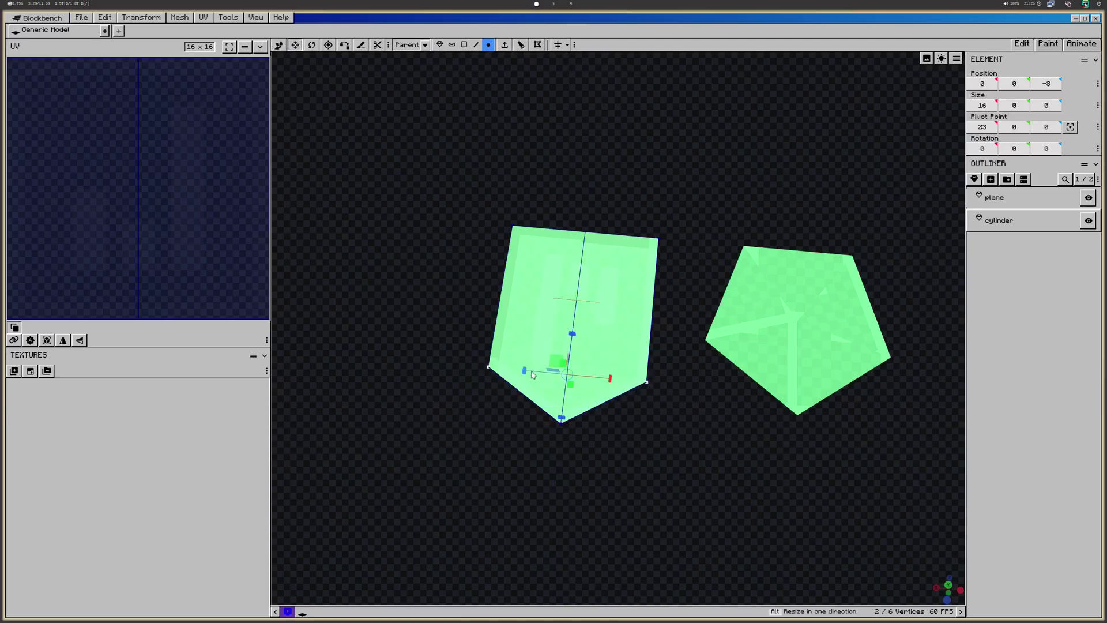
{"action": "left_click_drag", "start_coordinate": [525, 370], "coordinate": [504, 371]}
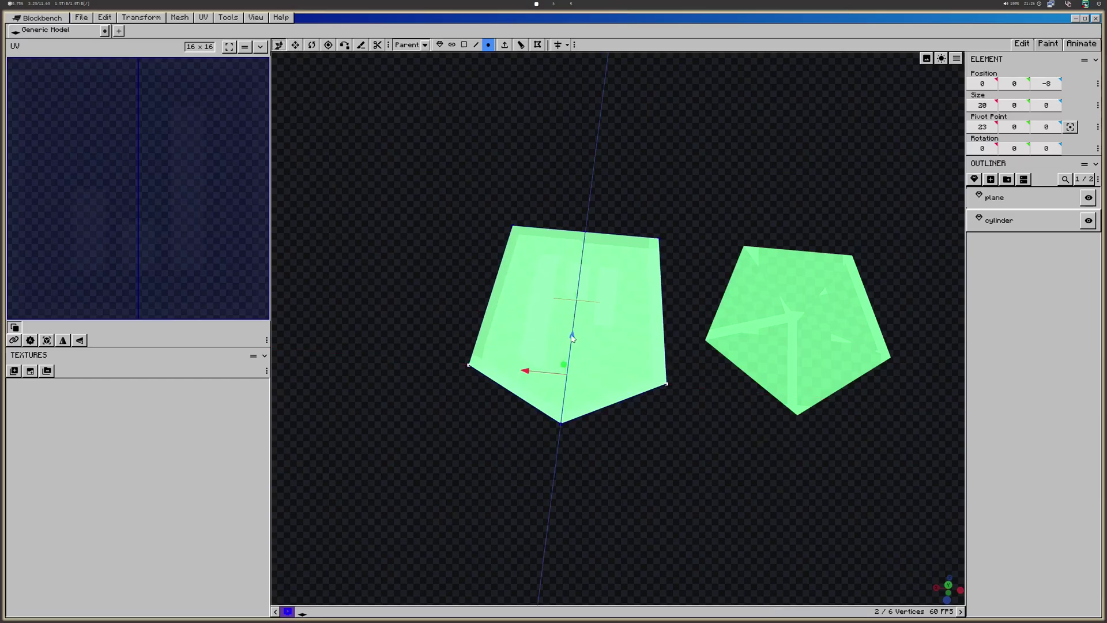
{"action": "left_click_drag", "start_coordinate": [572, 336], "coordinate": [556, 235]}
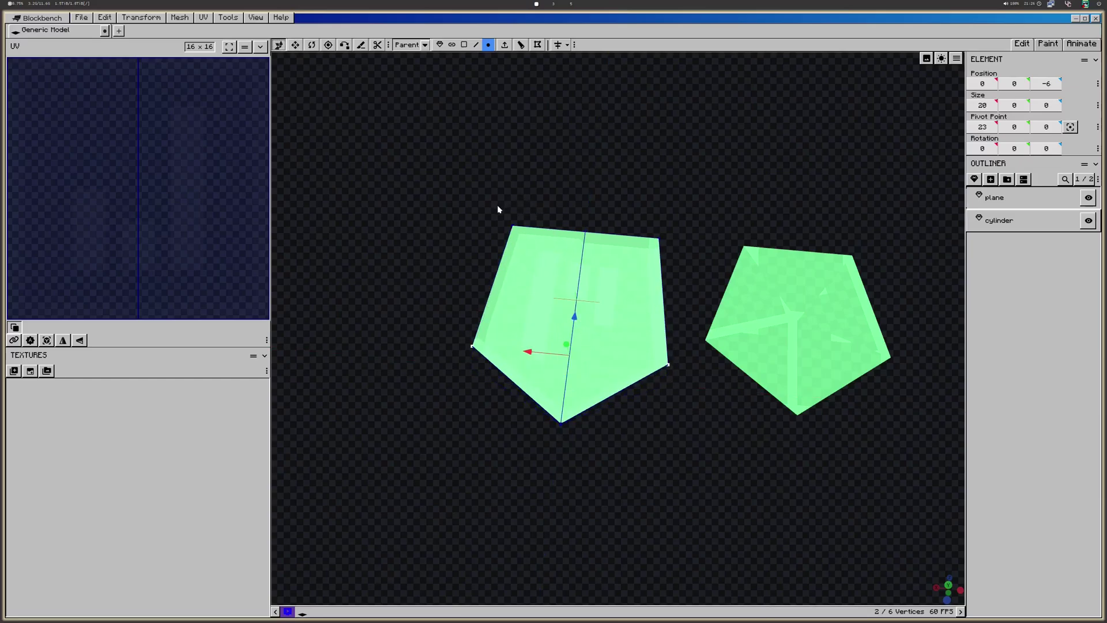
Narrow the plane's back edge by scaling its vertices inward along X to form a pentagon
{"action": "left_click_drag", "start_coordinate": [497, 206], "coordinate": [663, 254]}
{"action": "key", "text": "s"}
{"action": "left_click_drag", "start_coordinate": [556, 232], "coordinate": [565, 233]}
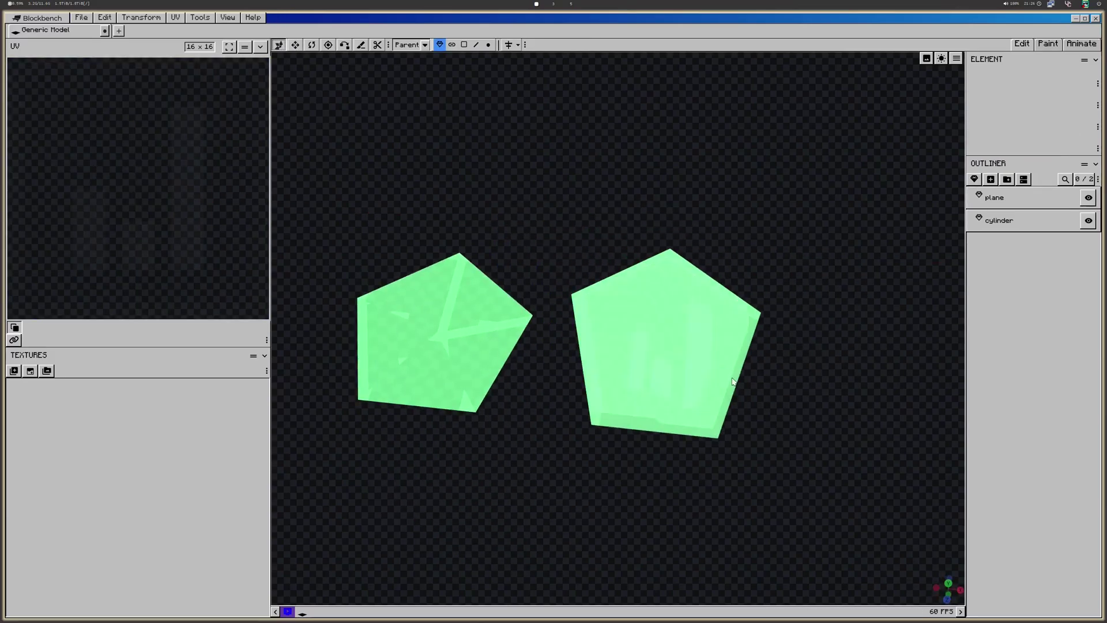
Compare the shape and edge layout of the reshaped plane with the flattened cylinder, selecting each in turn
{"action": "left_click_drag", "start_coordinate": [726, 384], "coordinate": [751, 403]}
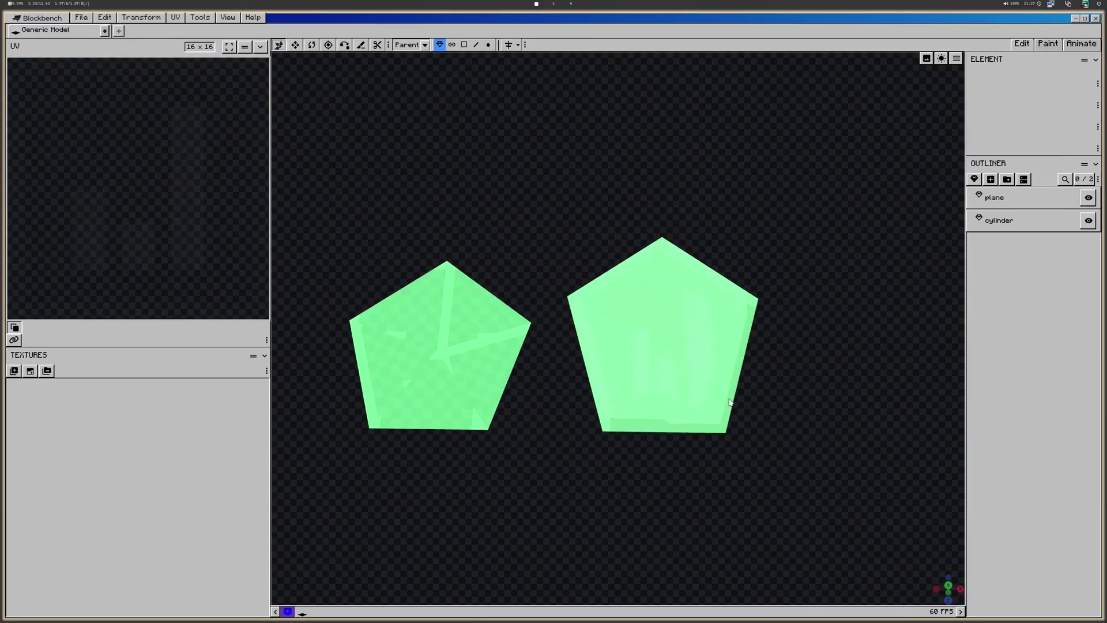
{"action": "left_click_drag", "start_coordinate": [501, 488], "coordinate": [739, 446]}
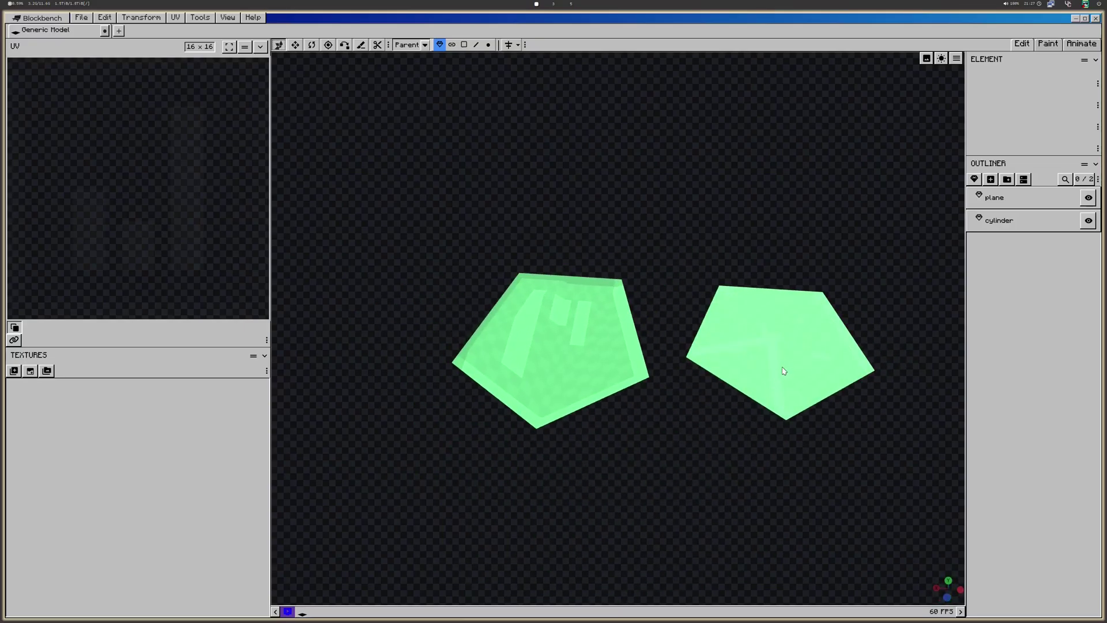
{"action": "left_click", "coordinate": [773, 350]}
{"action": "left_click", "coordinate": [542, 377]}
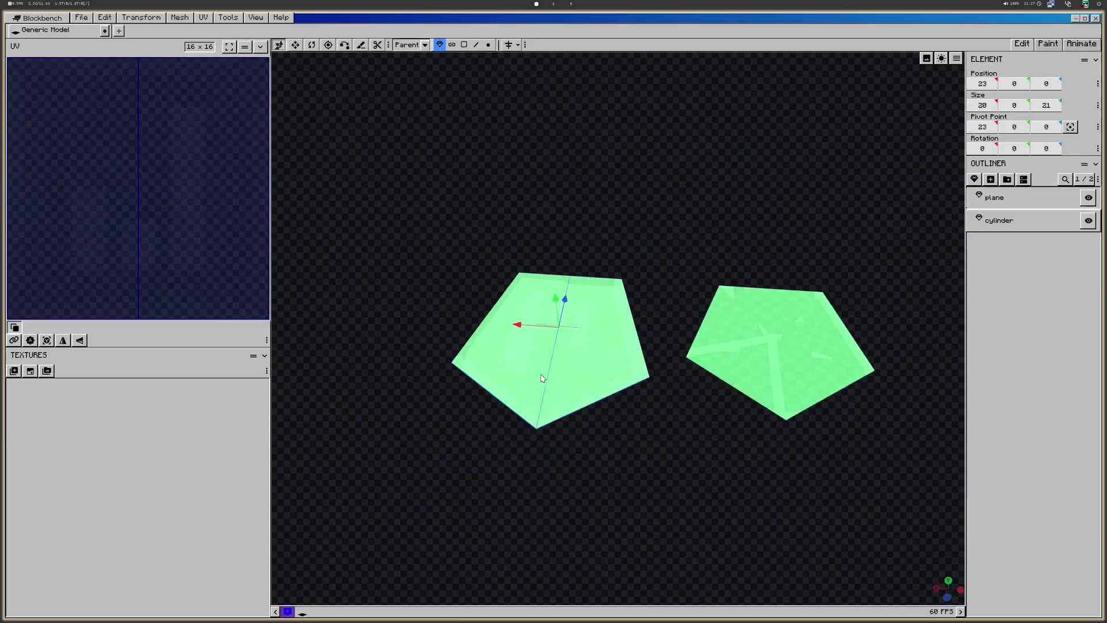
{"action": "left_click", "coordinate": [839, 372]}
{"action": "left_click", "coordinate": [564, 331]}
Delete the flattened cylinder and move the remaining pentagonal plane along the X axis to position 4
{"action": "left_click", "coordinate": [800, 342]}
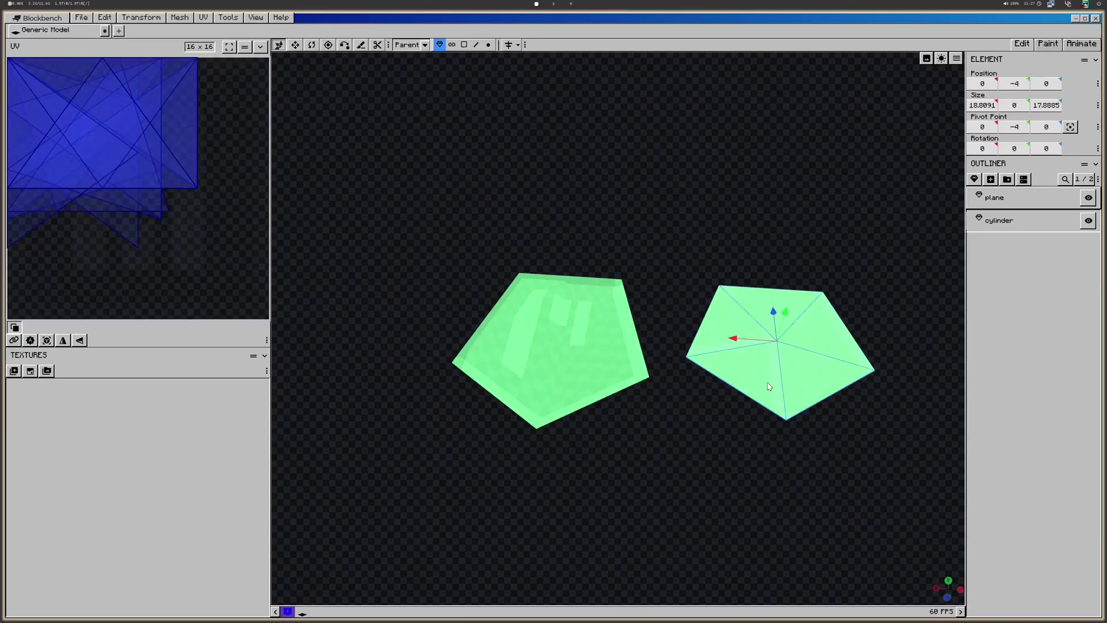
{"action": "key", "text": "Delete"}
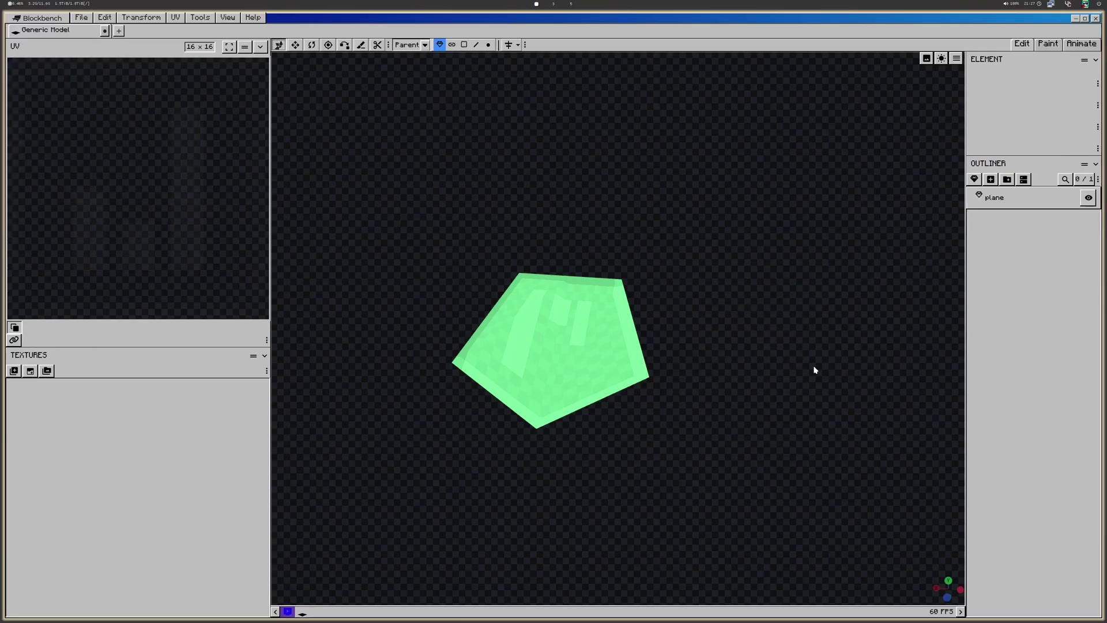
{"action": "left_click", "coordinate": [601, 324]}
{"action": "left_click_drag", "start_coordinate": [523, 329], "coordinate": [713, 329]}
{"action": "left_click_drag", "start_coordinate": [865, 442], "coordinate": [658, 411]}
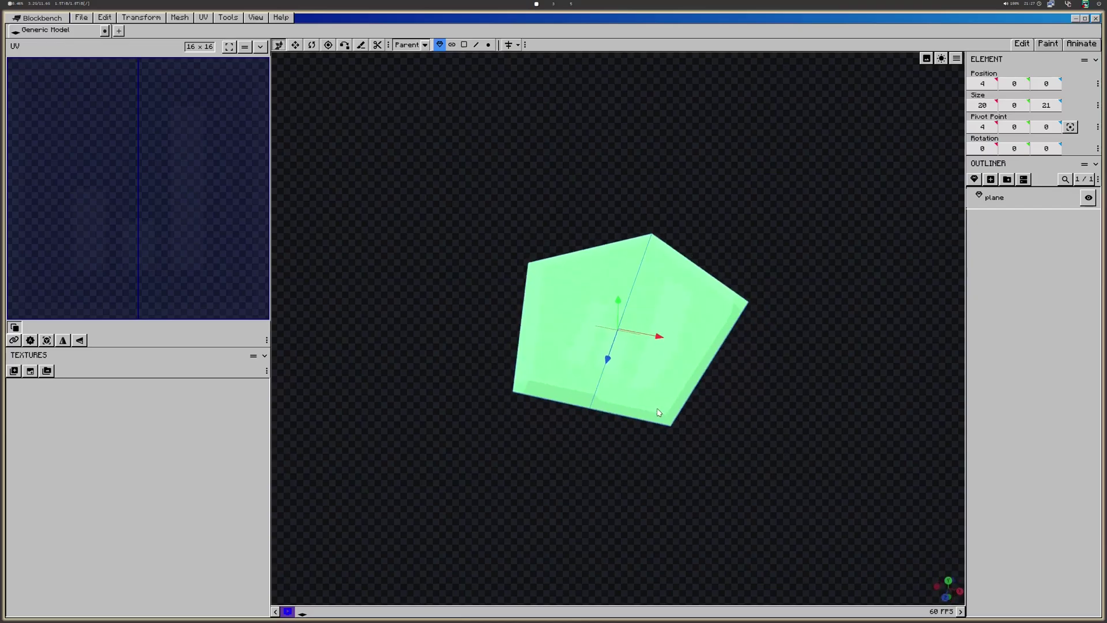
{"action": "left_click_drag", "start_coordinate": [757, 421], "coordinate": [775, 439]}
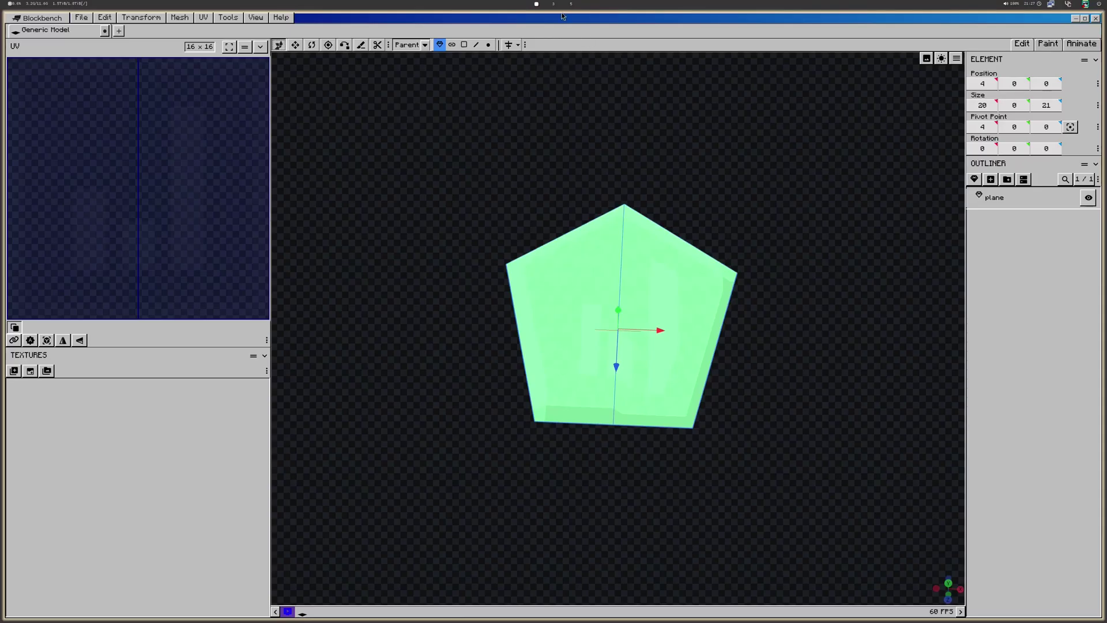
{"action": "key", "text": "super+v"}
{"action": "right_click_drag", "start_coordinate": [580, 291], "coordinate": [271, 421], "text": "super"}
{"action": "left_click_drag", "start_coordinate": [542, 252], "coordinate": [546, 347], "text": "super"}
{"action": "left_click_drag", "start_coordinate": [548, 306], "coordinate": [545, 274], "text": "super"}
{"action": "left_click", "coordinate": [494, 86]}
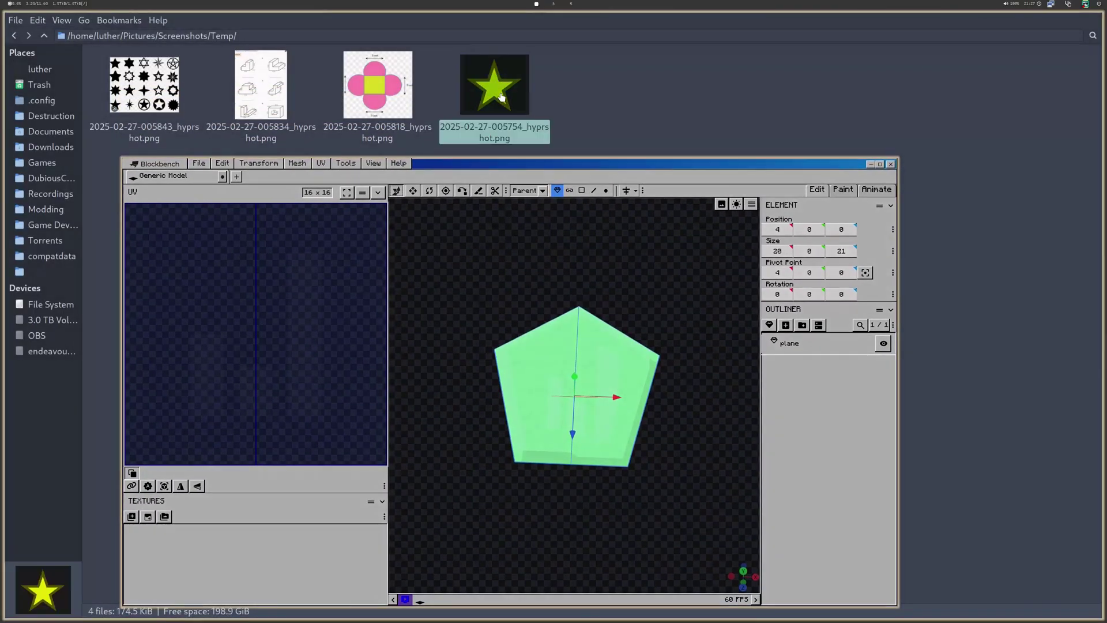
{"action": "left_click_drag", "start_coordinate": [492, 83], "coordinate": [531, 307]}
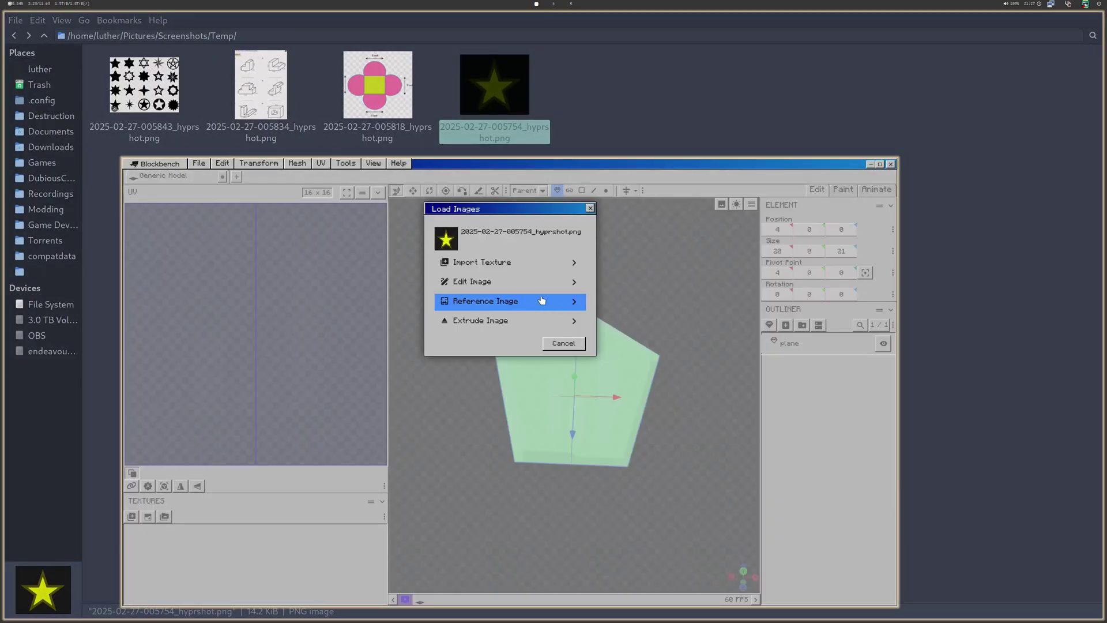
{"action": "left_click", "coordinate": [540, 301]}
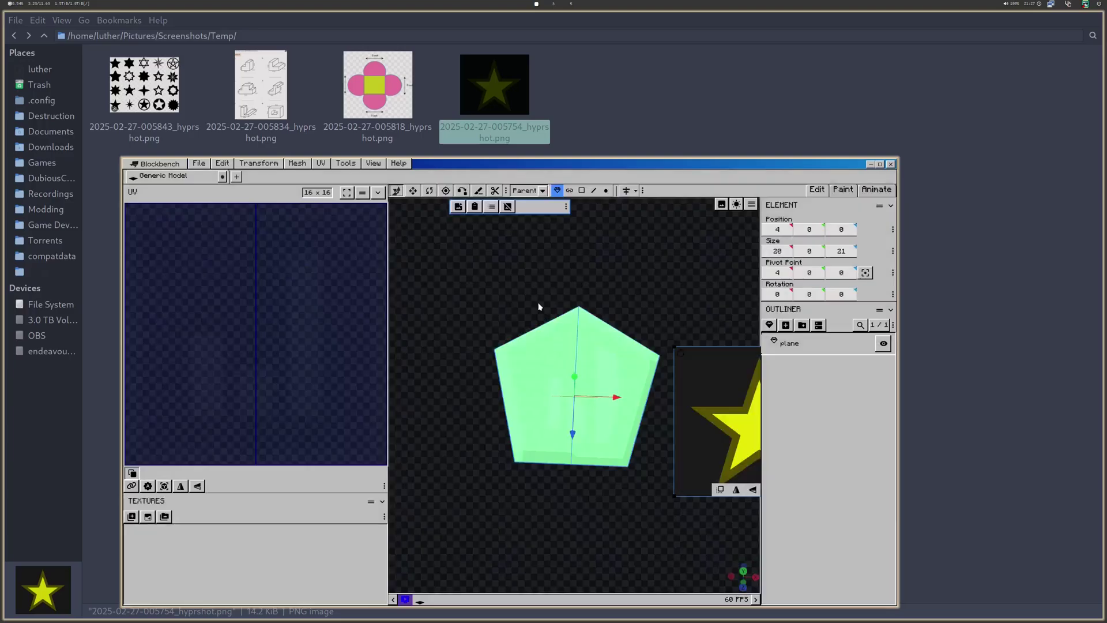
Enlarge the star reference image and center it behind the pentagonal plane
{"action": "left_click_drag", "start_coordinate": [577, 355], "coordinate": [749, 503]}
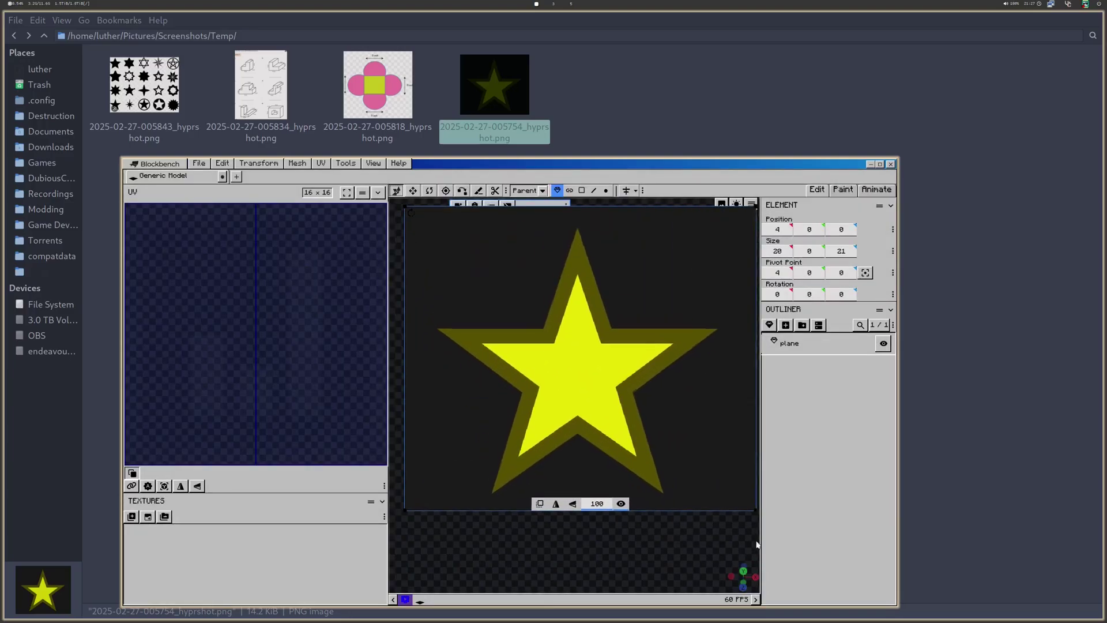
{"action": "left_click_drag", "start_coordinate": [619, 354], "coordinate": [617, 390]}
{"action": "left_click", "coordinate": [647, 230]}
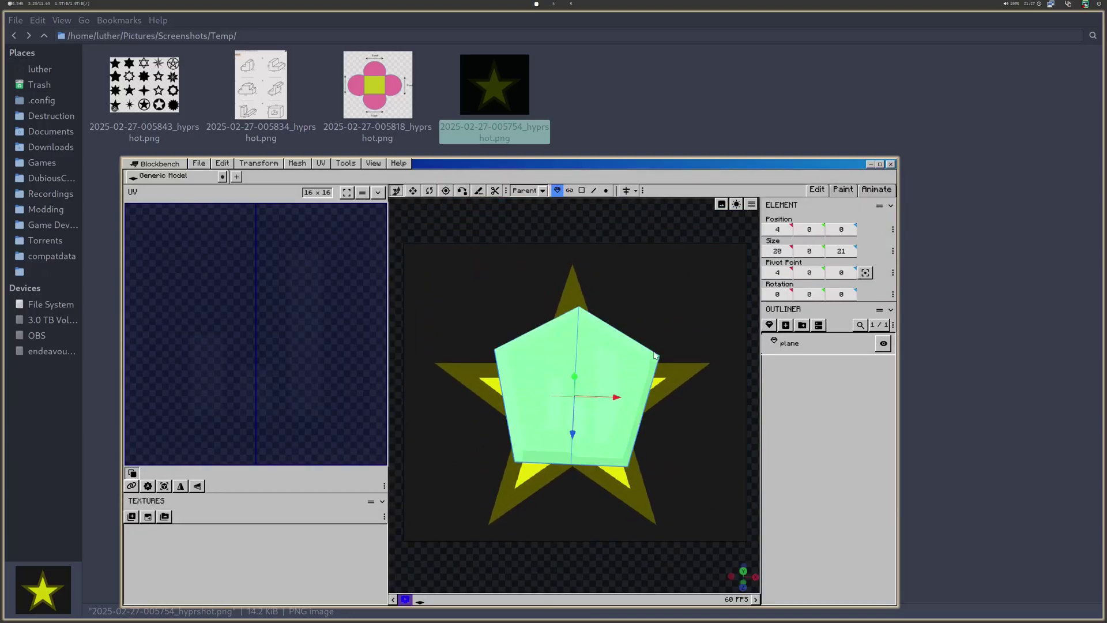
Display the model in Wireframe and match the pentagon's view, orientation and apparent size to the inner pentagon of the reference star
{"action": "left_click_drag", "start_coordinate": [655, 231], "coordinate": [657, 254]}
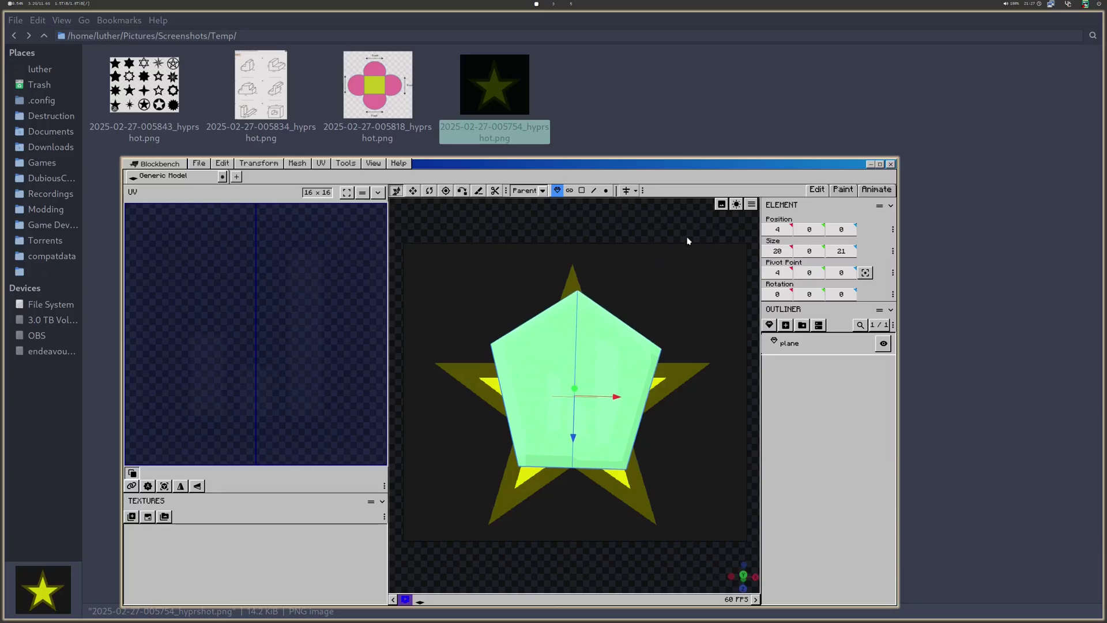
{"action": "left_click", "coordinate": [722, 204]}
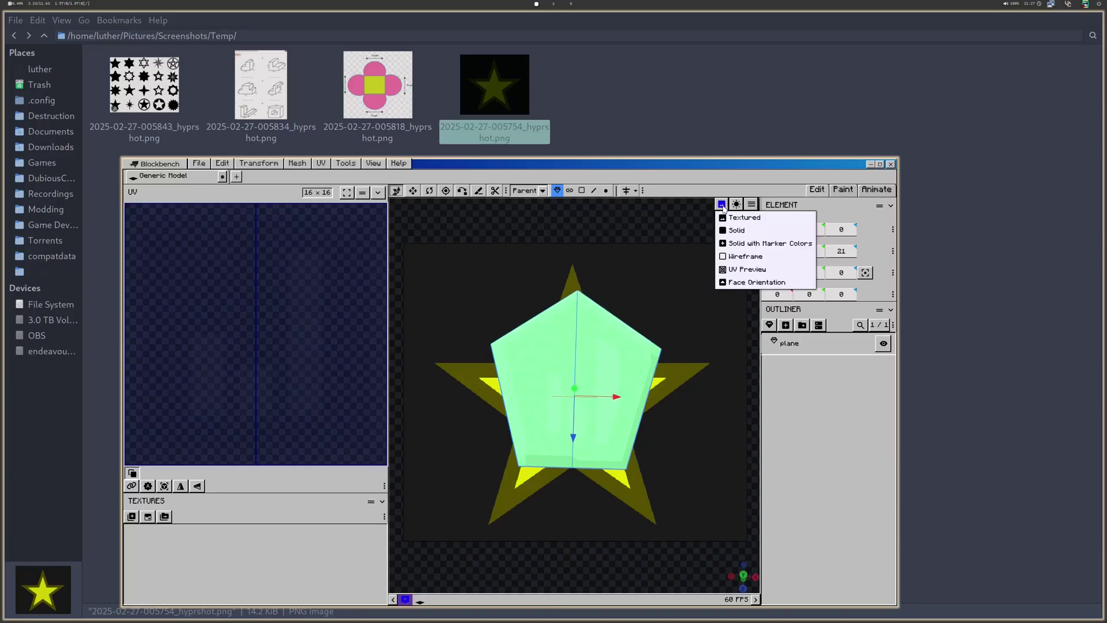
{"action": "left_click", "coordinate": [735, 262]}
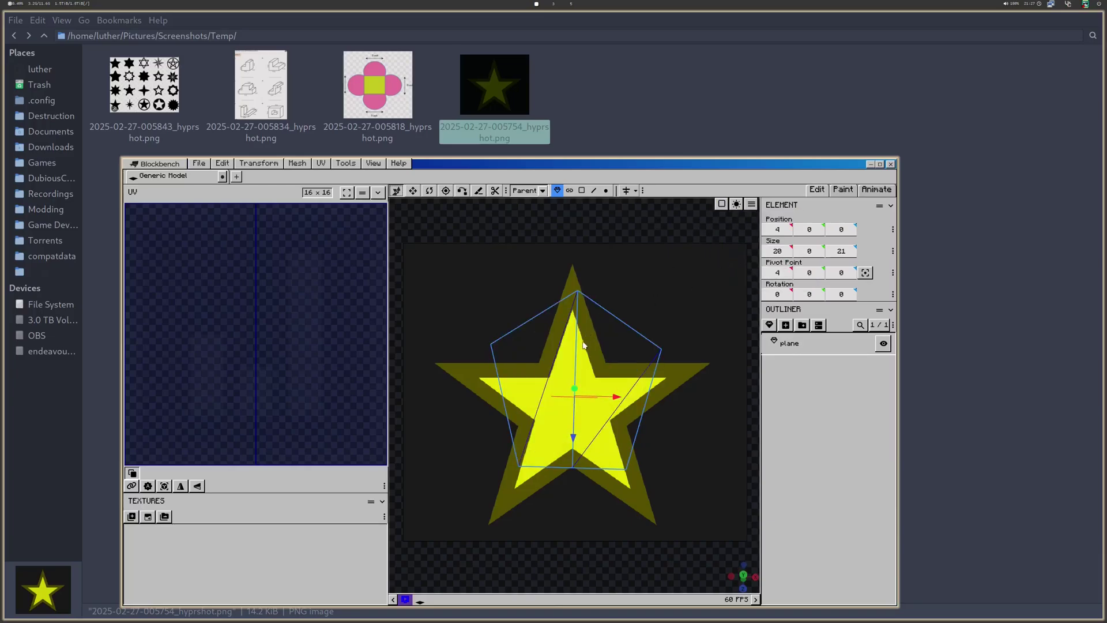
{"action": "key", "text": "r"}
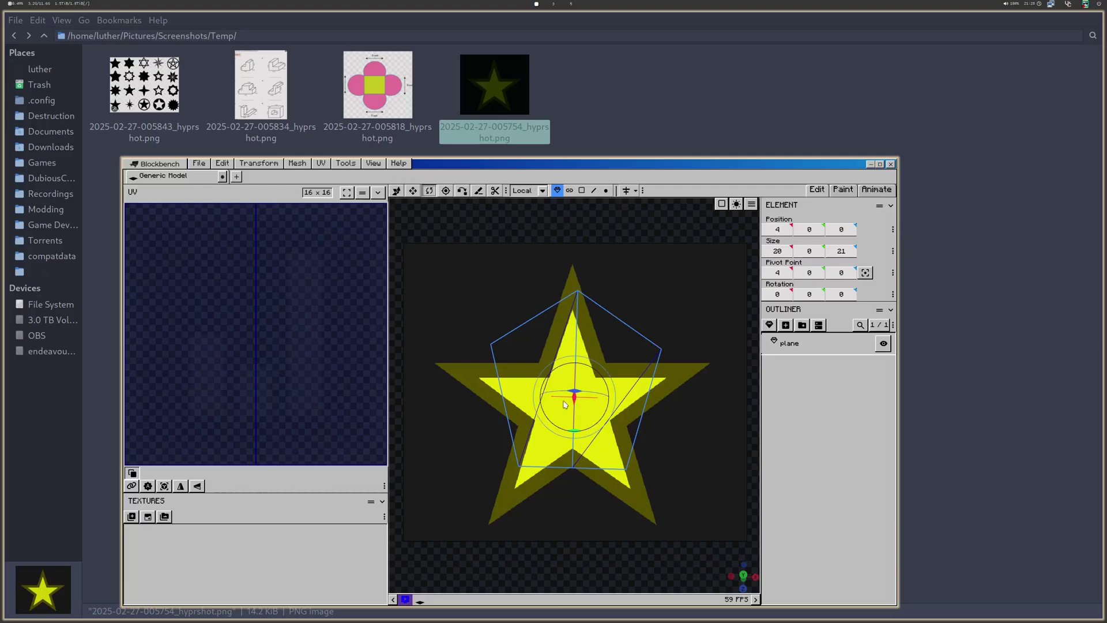
{"action": "left_click_drag", "start_coordinate": [580, 435], "coordinate": [523, 428]}
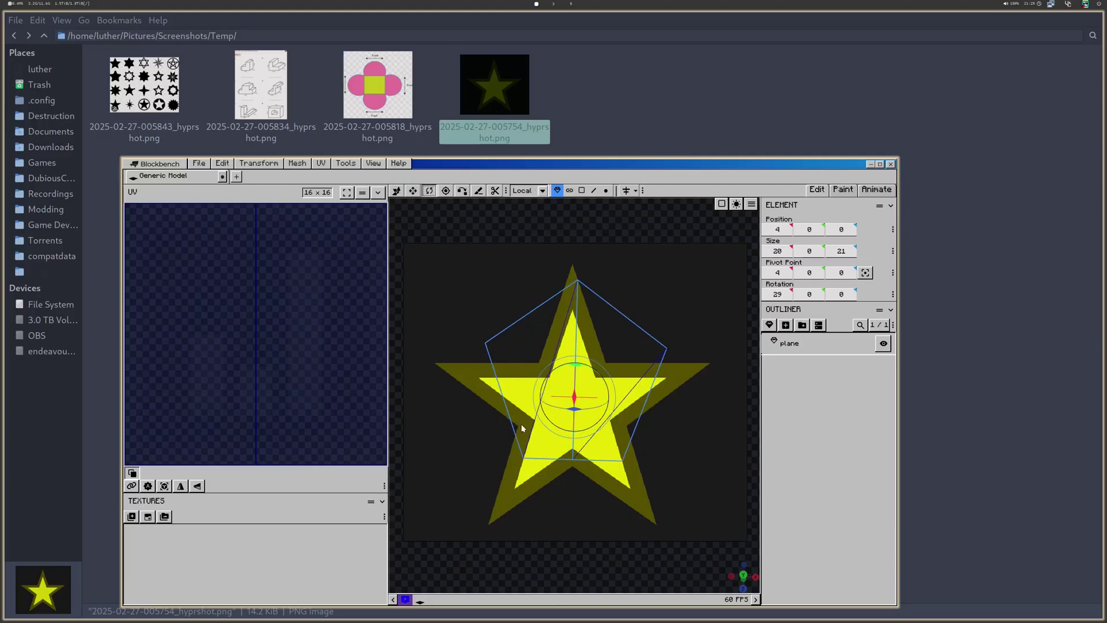
{"action": "left_click_drag", "start_coordinate": [641, 355], "coordinate": [672, 391]}
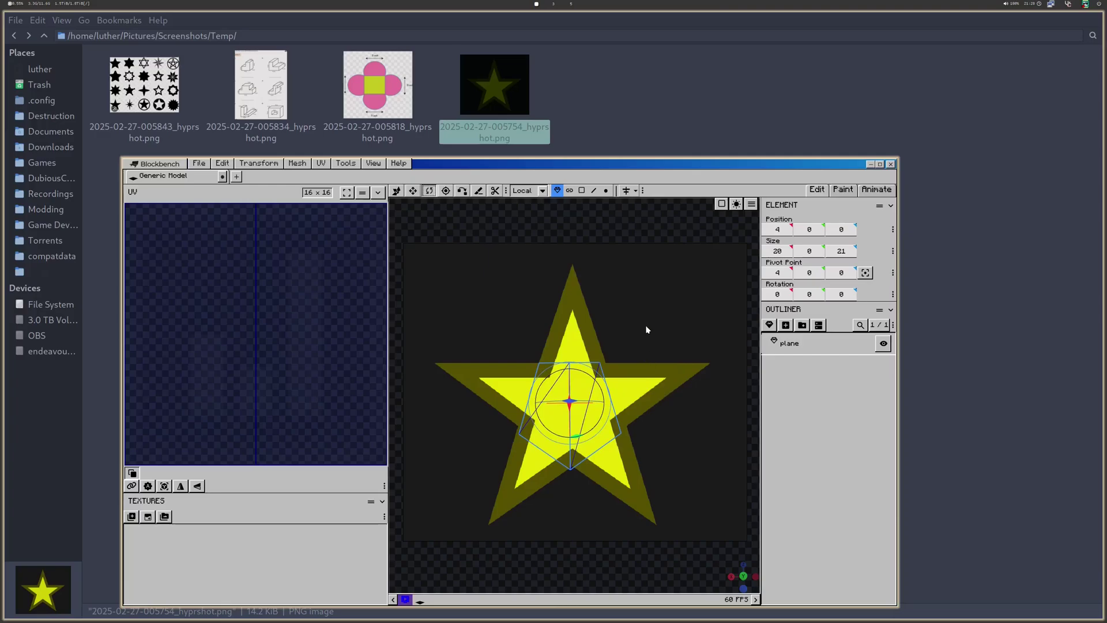
Check the star reference without the plane selected, and set the viewport's view mode back to Textured
{"action": "left_click", "coordinate": [609, 282]}
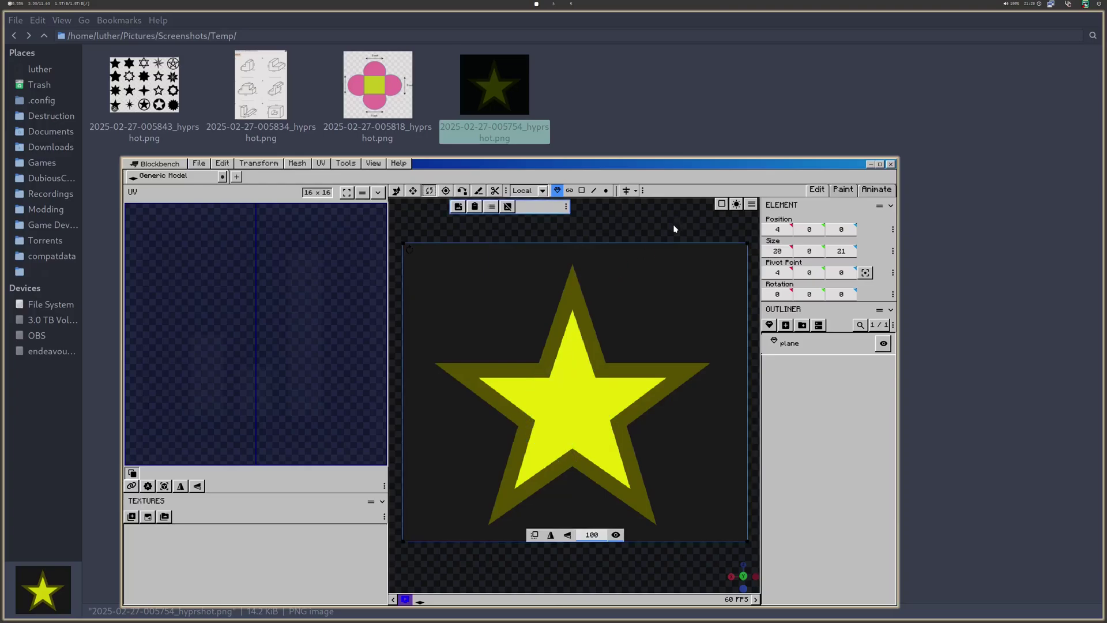
{"action": "left_click", "coordinate": [585, 406]}
{"action": "left_click", "coordinate": [721, 203]}
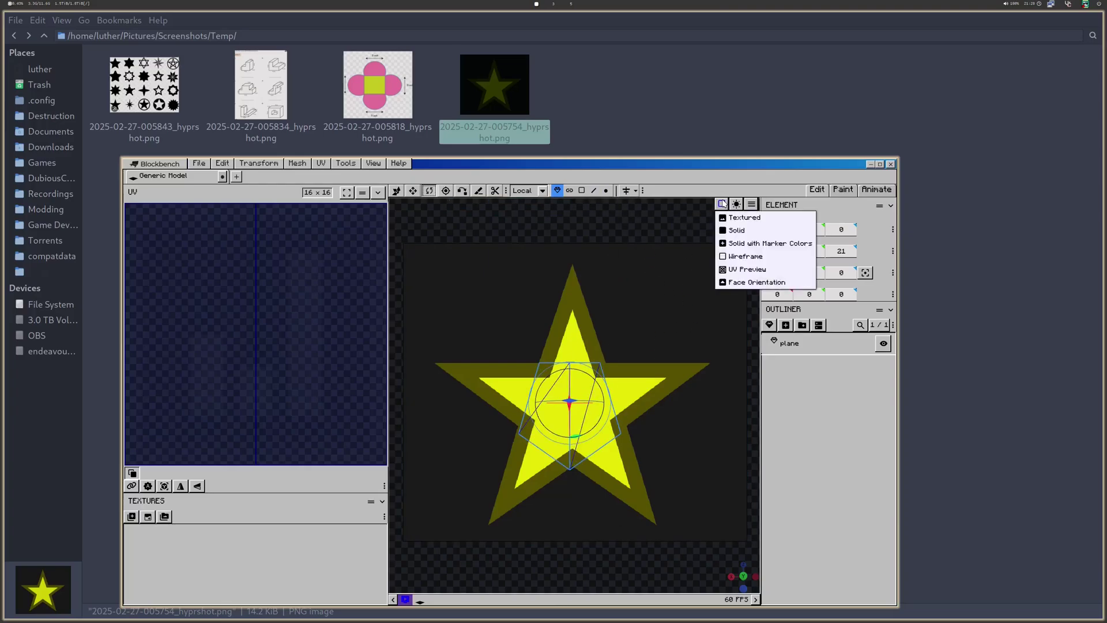
{"action": "left_click", "coordinate": [743, 215]}
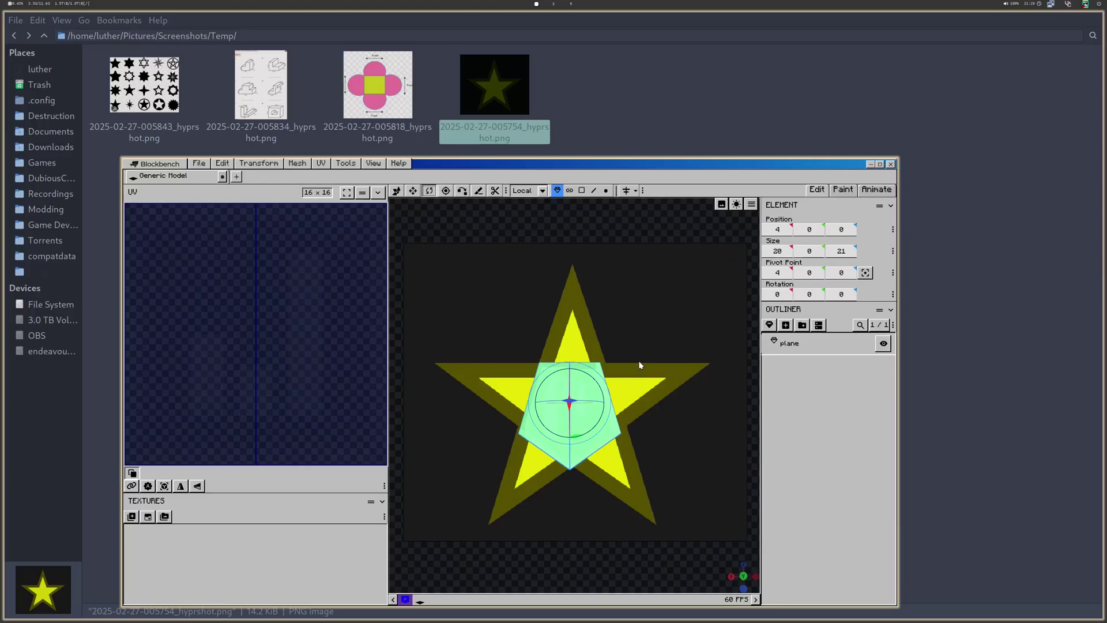
Delete the star reference image, restore the model window to full size and close the file manager
{"action": "left_click", "coordinate": [651, 357]}
{"action": "key", "text": "Delete"}
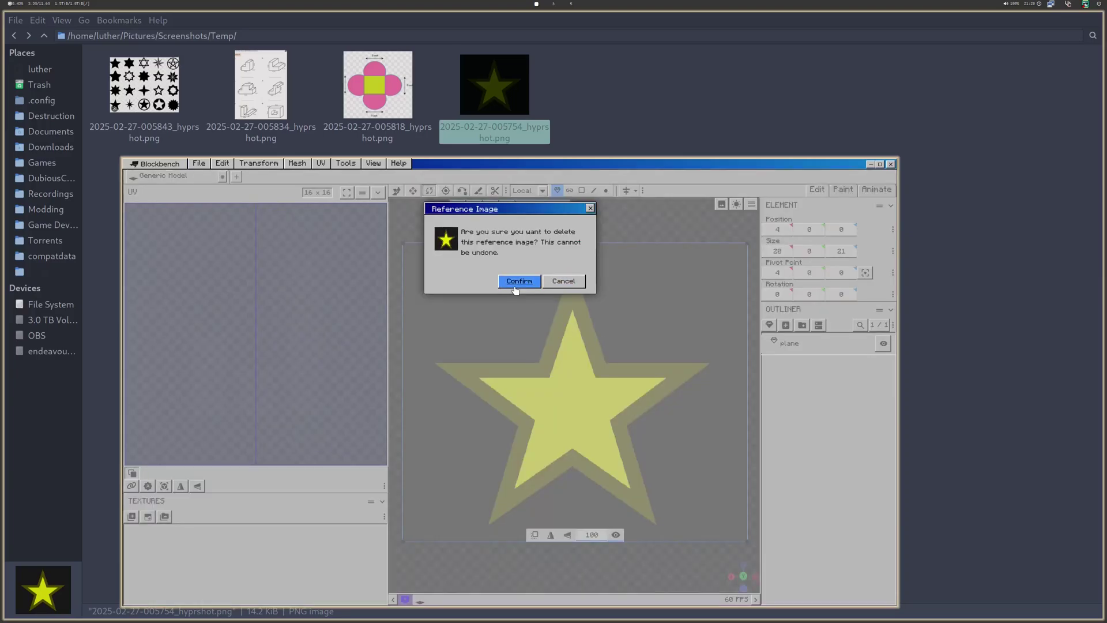
{"action": "key", "text": "Return"}
{"action": "key", "text": "super+v"}
{"action": "key", "text": "super+q"}
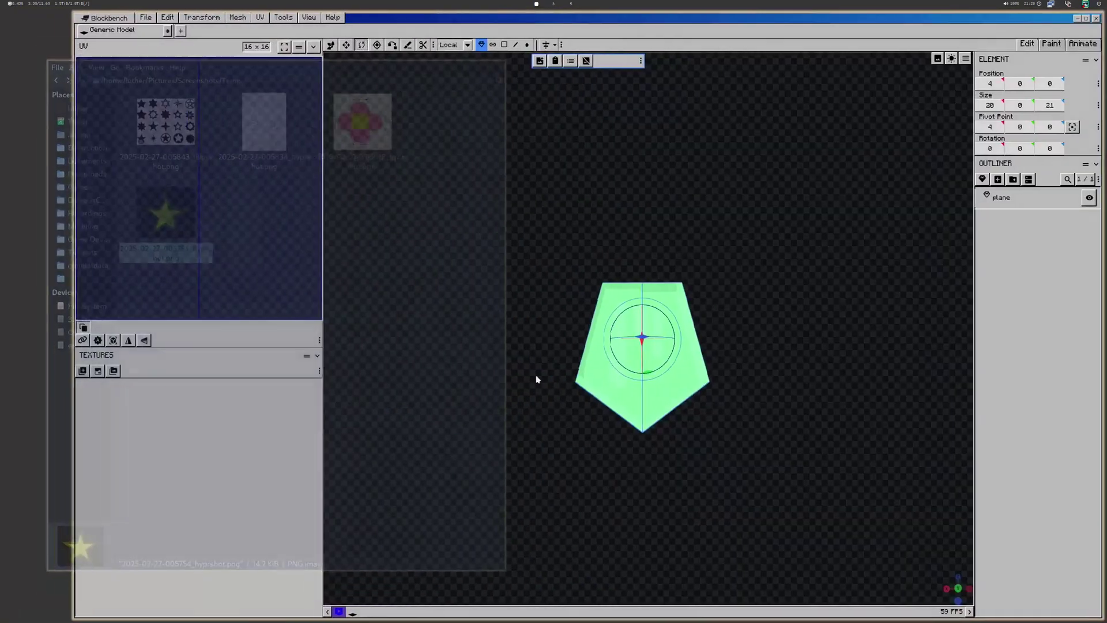
In edge selection mode, extrude one side edge of the pentagon outwards with an Extend value of 5
{"action": "left_click", "coordinate": [734, 353]}
{"action": "left_click_drag", "start_coordinate": [734, 353], "coordinate": [758, 397]}
{"action": "key", "text": "3"}
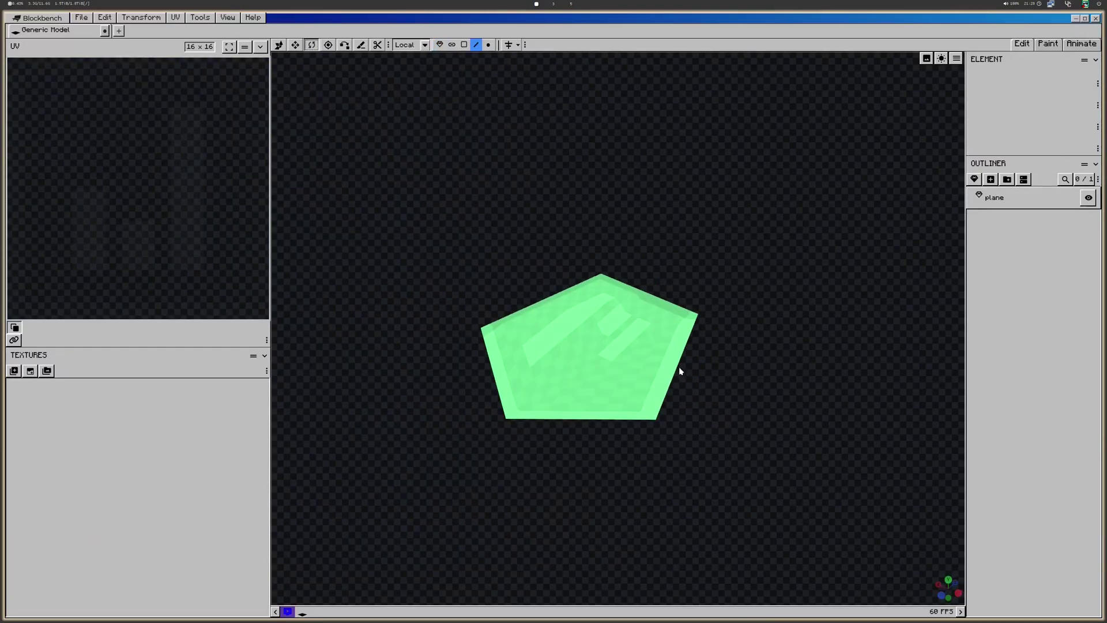
{"action": "left_click_drag", "start_coordinate": [678, 373], "coordinate": [760, 360]}
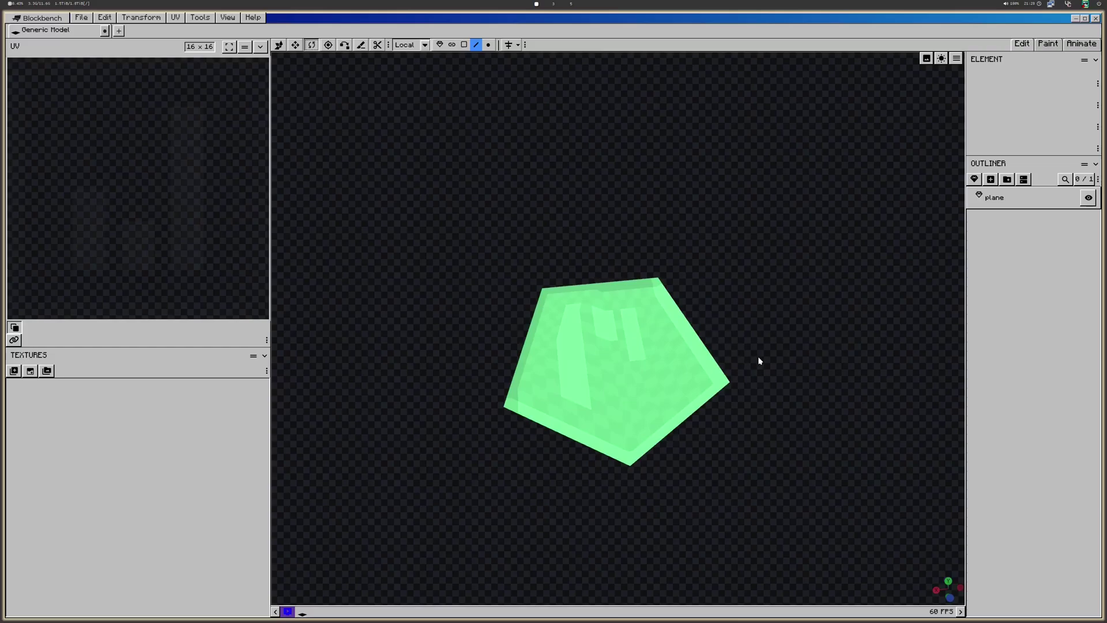
{"action": "left_click", "coordinate": [696, 336]}
{"action": "left_click", "coordinate": [691, 326]}
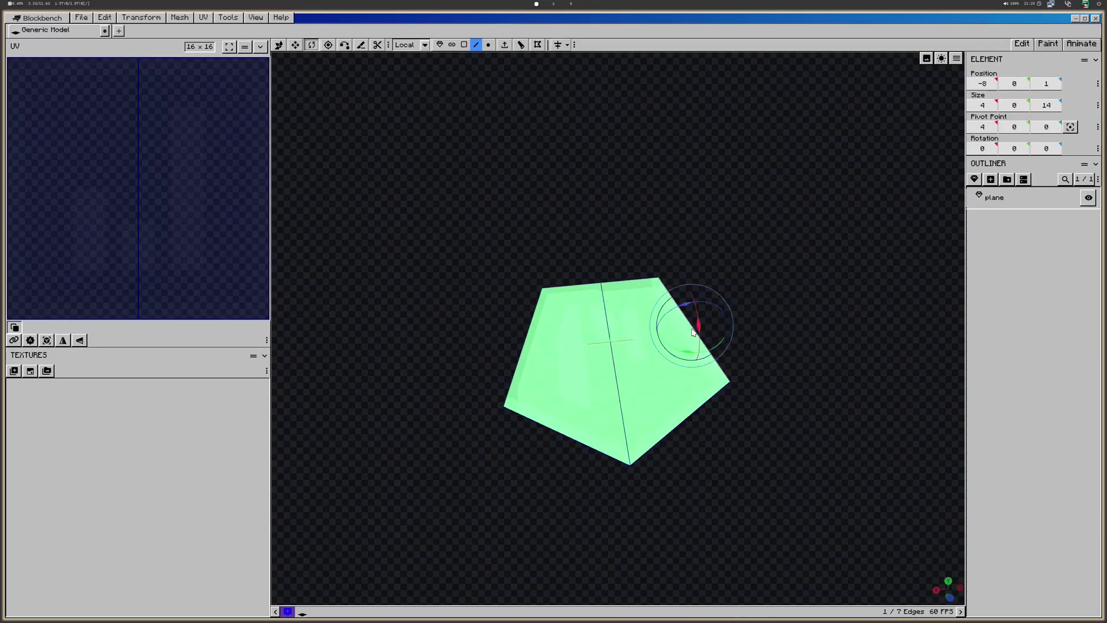
{"action": "left_click_drag", "start_coordinate": [842, 336], "coordinate": [822, 346]}
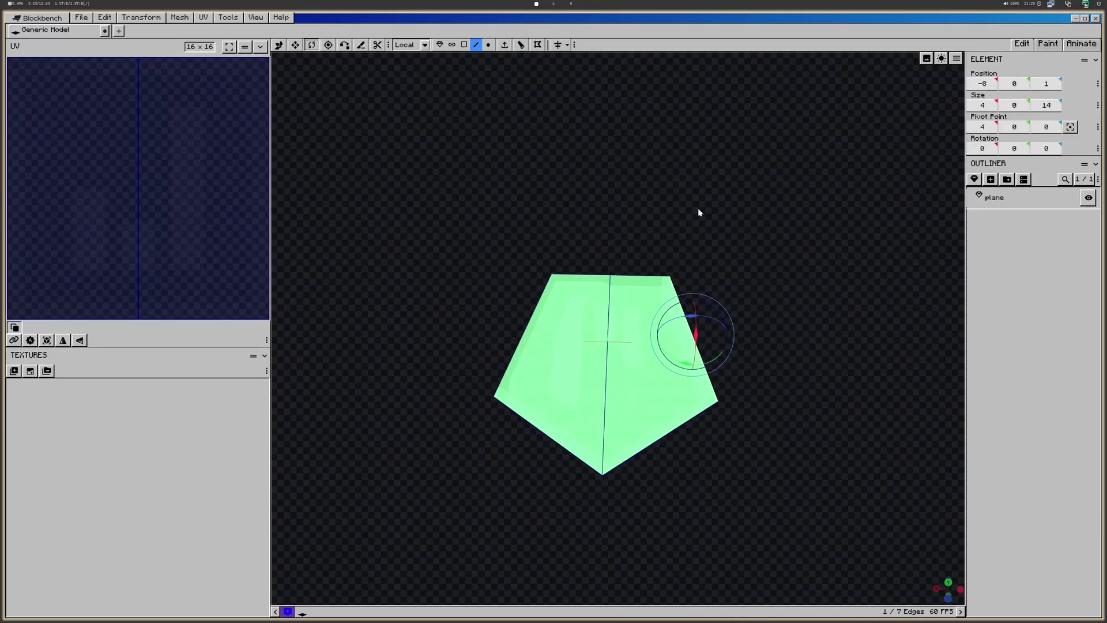
{"action": "left_click", "coordinate": [505, 45]}
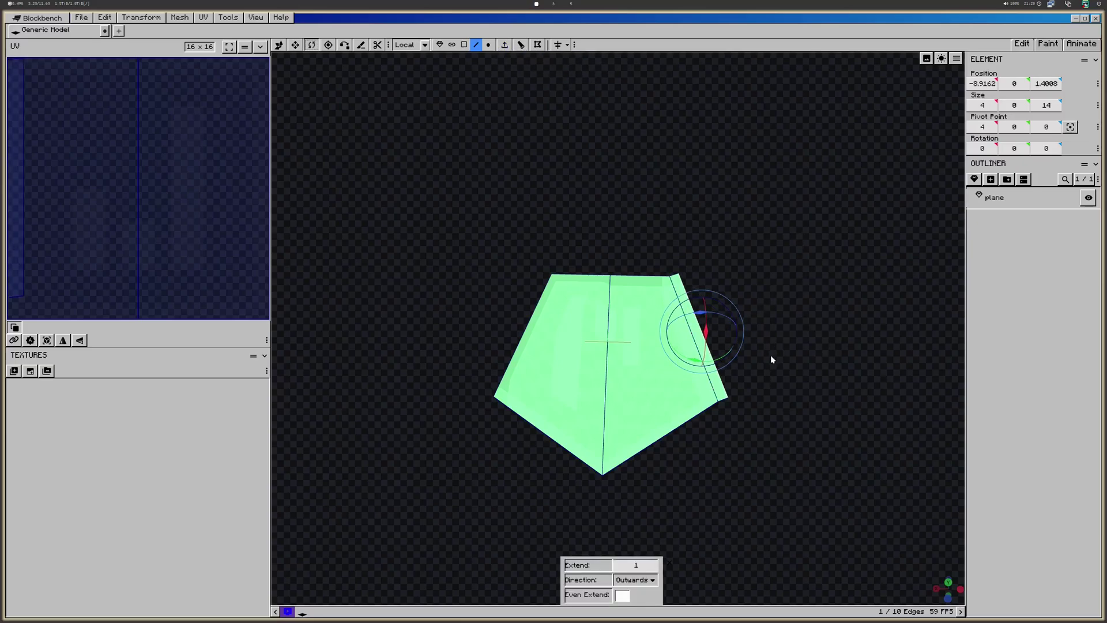
{"action": "key", "text": "v"}
{"action": "left_click_drag", "start_coordinate": [634, 565], "coordinate": [669, 565]}
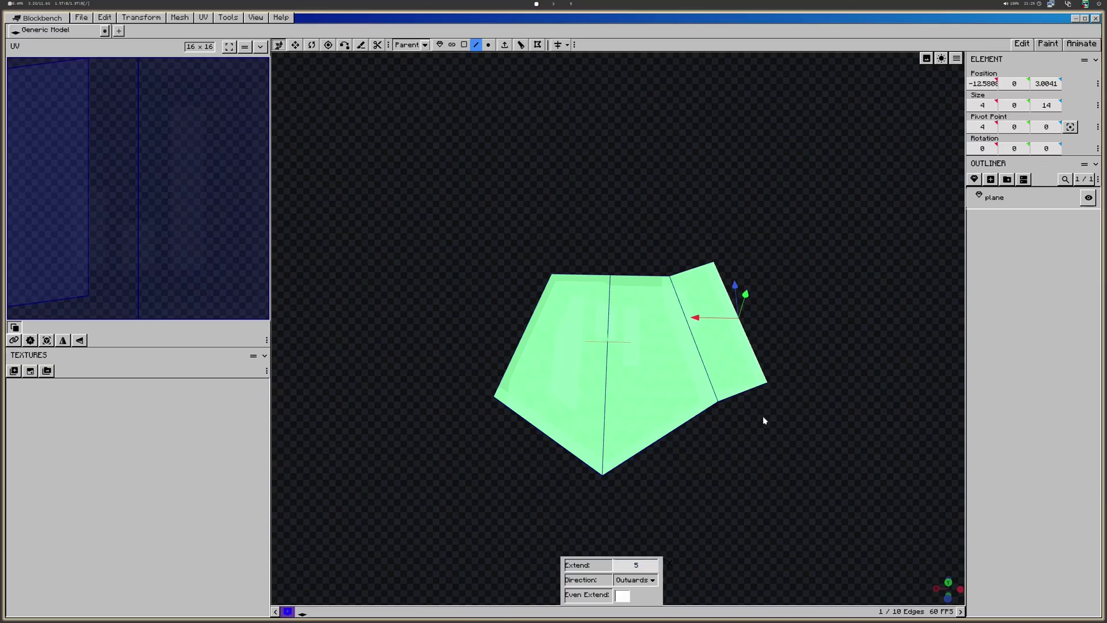
Merge the extruded edge's two vertices into a point with Merge All in Center, and undo the merge
{"action": "left_click_drag", "start_coordinate": [757, 444], "coordinate": [761, 390]}
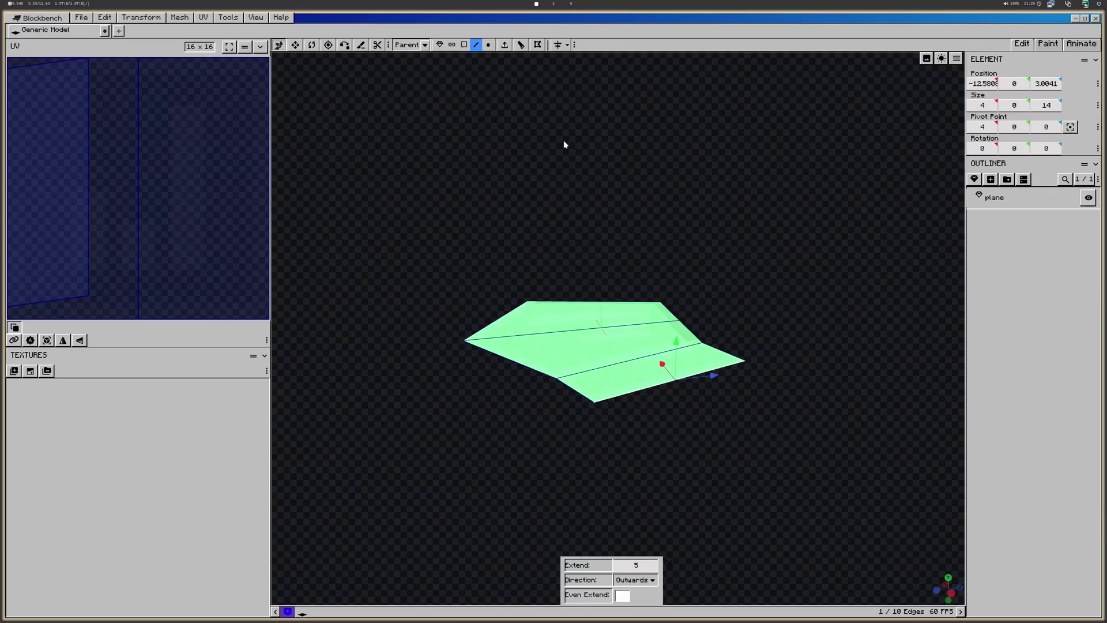
{"action": "right_click", "coordinate": [711, 372]}
{"action": "right_click", "coordinate": [689, 375]}
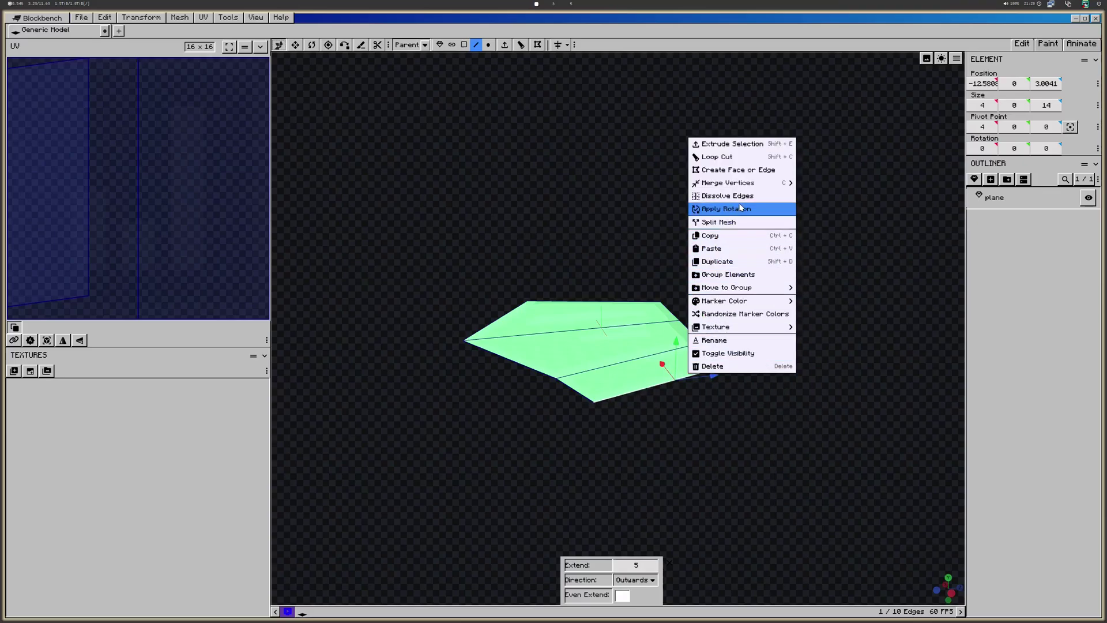
{"action": "right_click", "coordinate": [831, 420]}
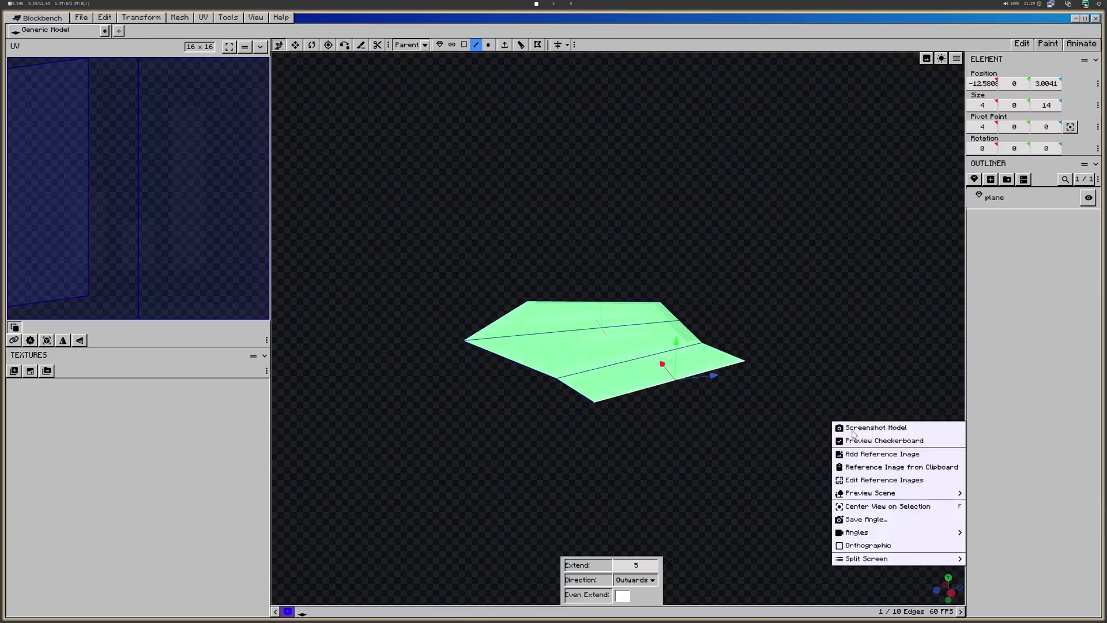
{"action": "right_click", "coordinate": [697, 370]}
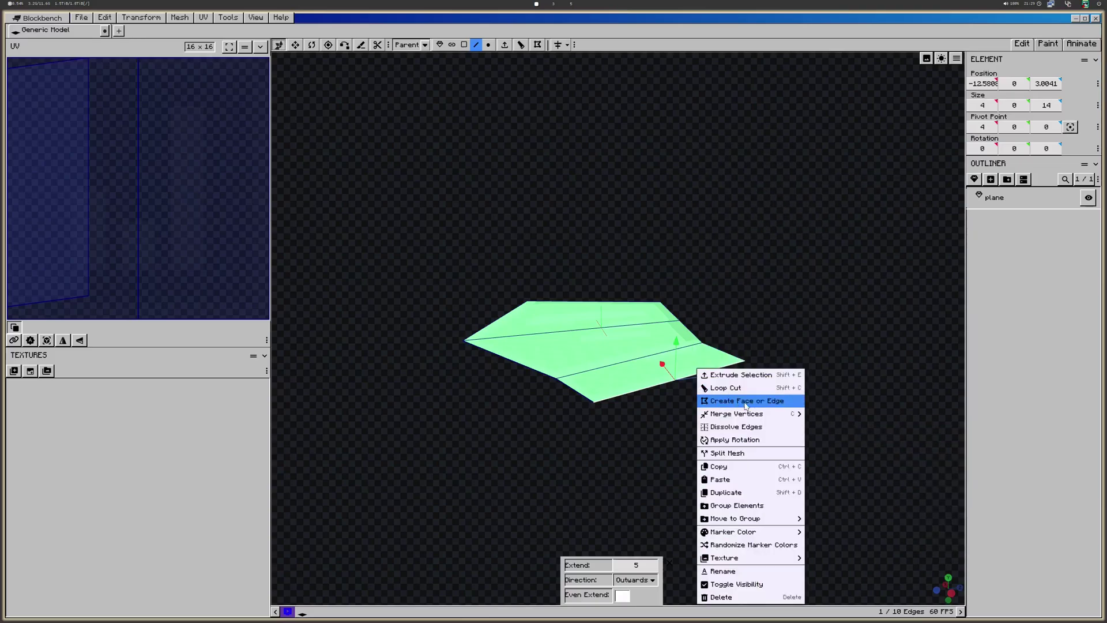
{"action": "mouse_move", "coordinate": [767, 415]}
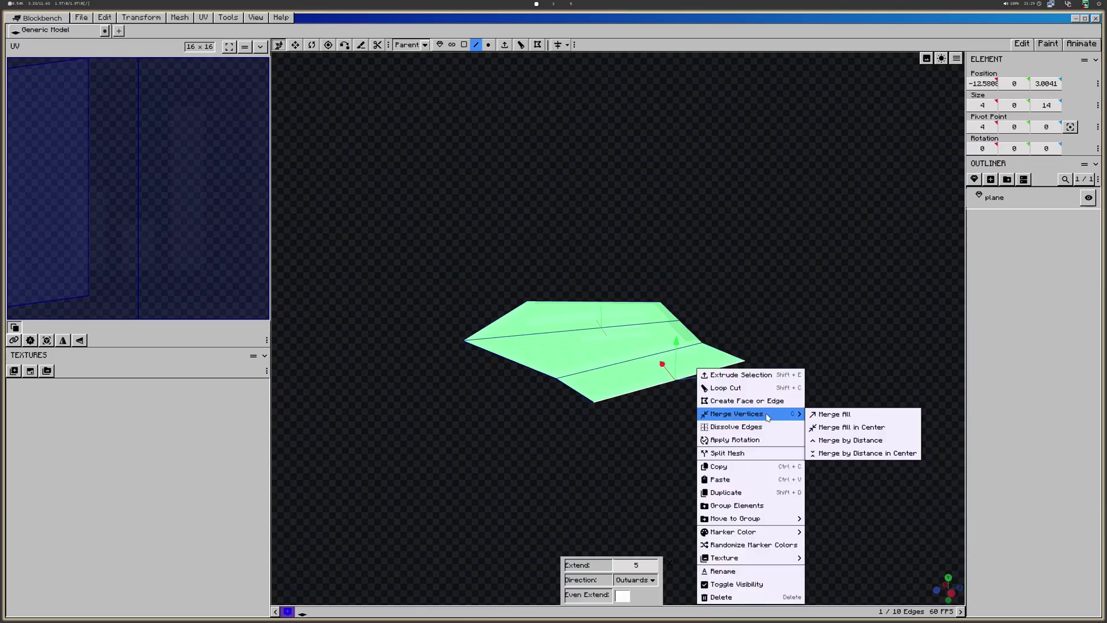
{"action": "left_click", "coordinate": [892, 427]}
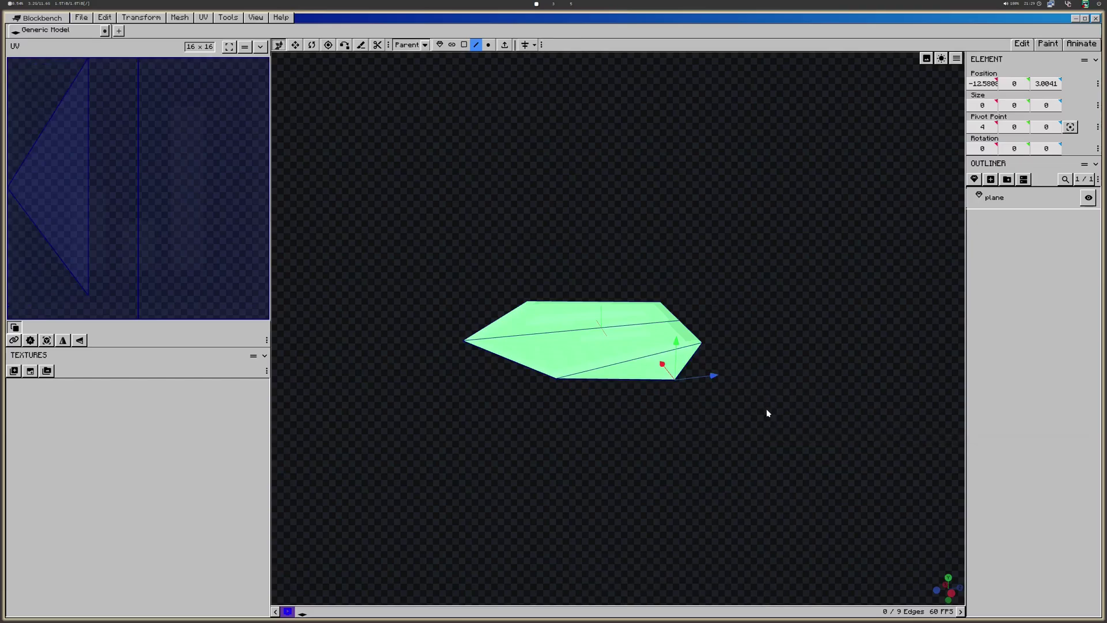
{"action": "key", "text": "ctrl+z"}
Reselect the outer extruded edge, collapse it onto one of its corners with Merge All, and undo that merge
{"action": "right_click", "coordinate": [703, 369]}
{"action": "left_click", "coordinate": [682, 379]}
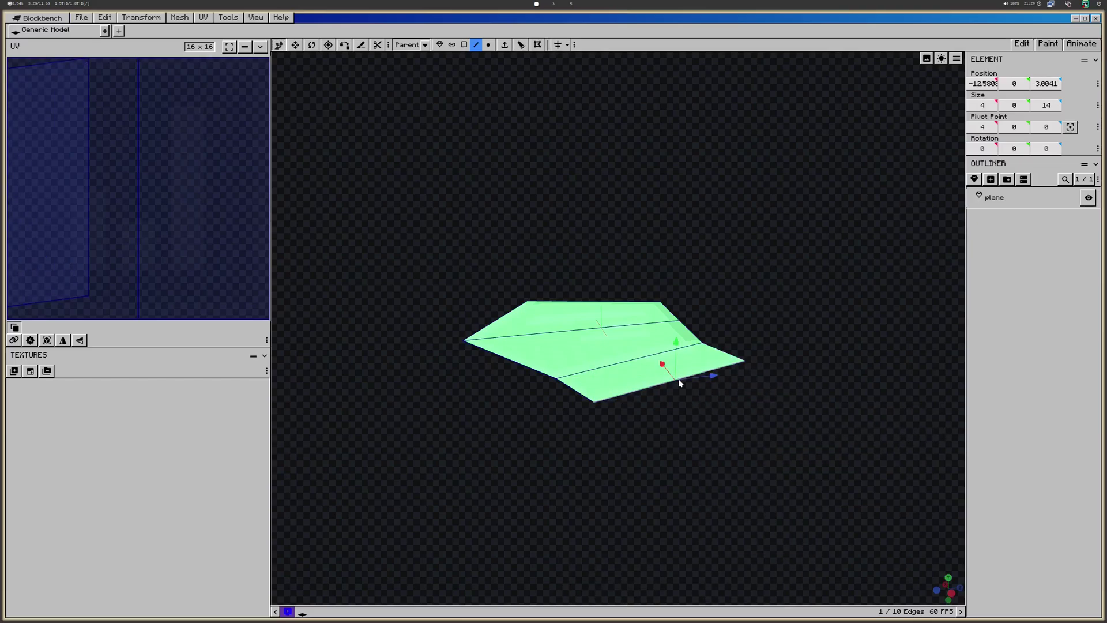
{"action": "right_click", "coordinate": [715, 364]}
{"action": "mouse_move", "coordinate": [767, 407]}
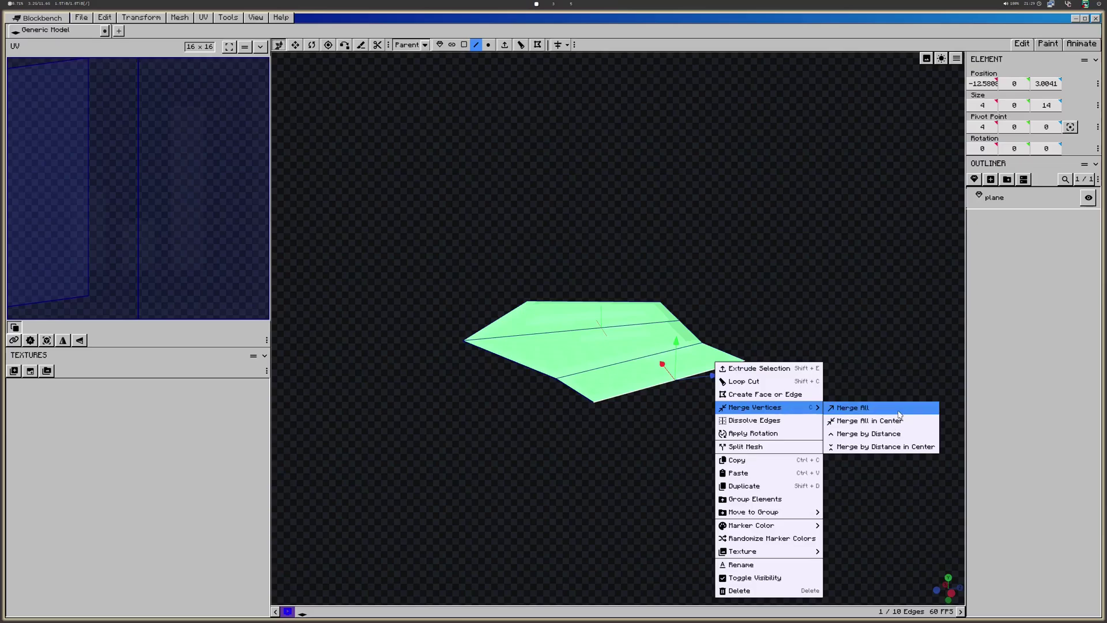
{"action": "left_click", "coordinate": [852, 408]}
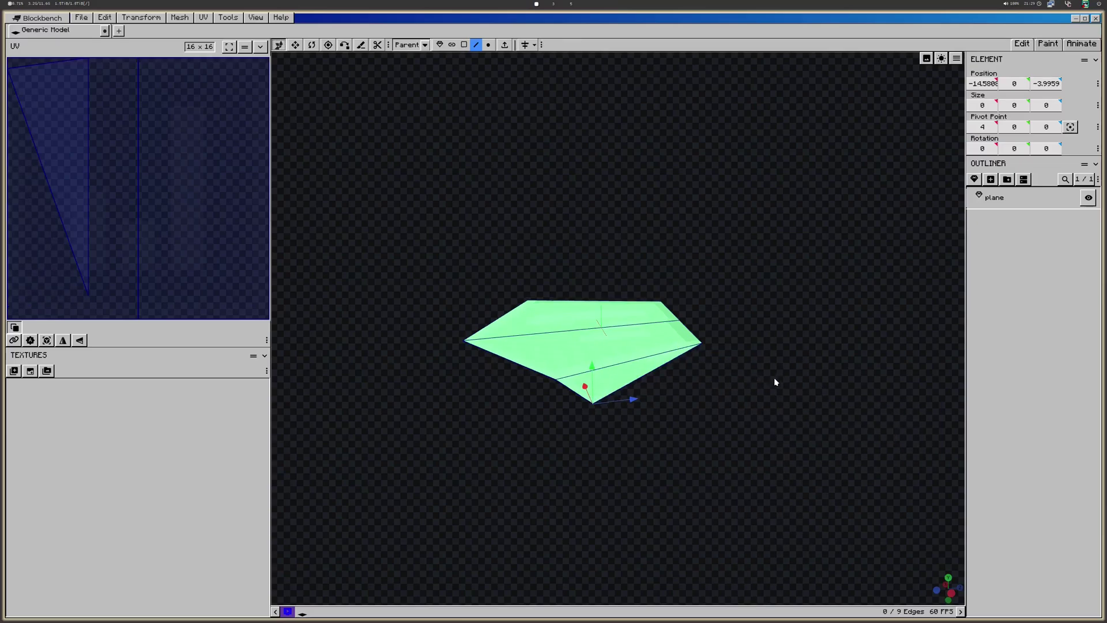
{"action": "left_click_drag", "start_coordinate": [773, 381], "coordinate": [608, 447]}
{"action": "key", "text": "ctrl+z"}
Reselect the outer extruded edge and try Merge by Distance on its vertices
{"action": "right_click", "coordinate": [591, 434]}
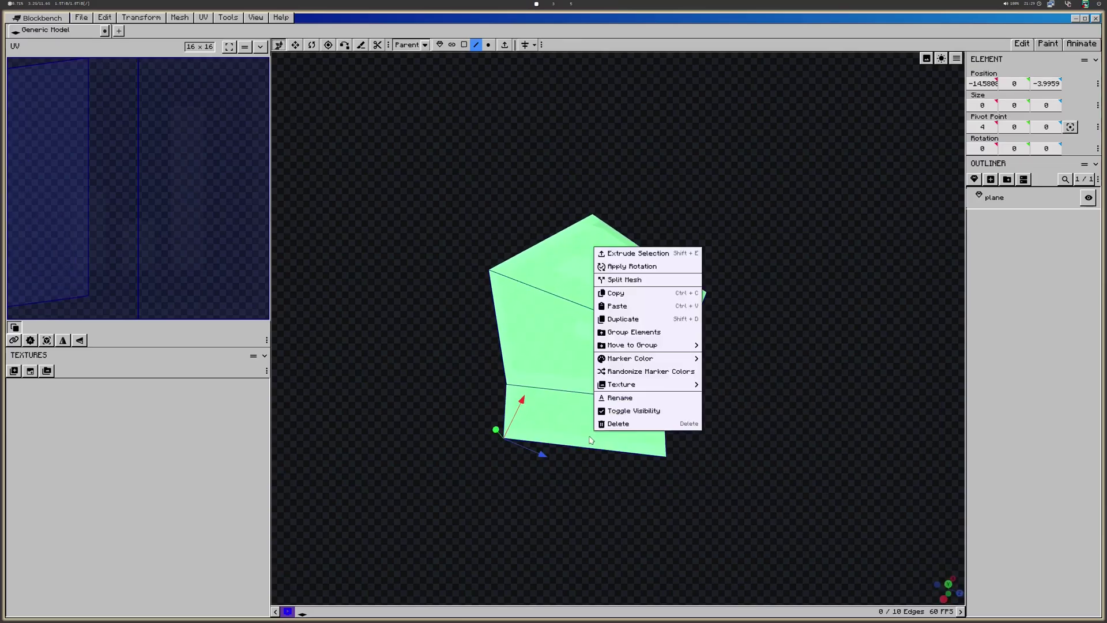
{"action": "left_click", "coordinate": [587, 447]}
{"action": "right_click", "coordinate": [587, 448]}
{"action": "mouse_move", "coordinate": [663, 257]}
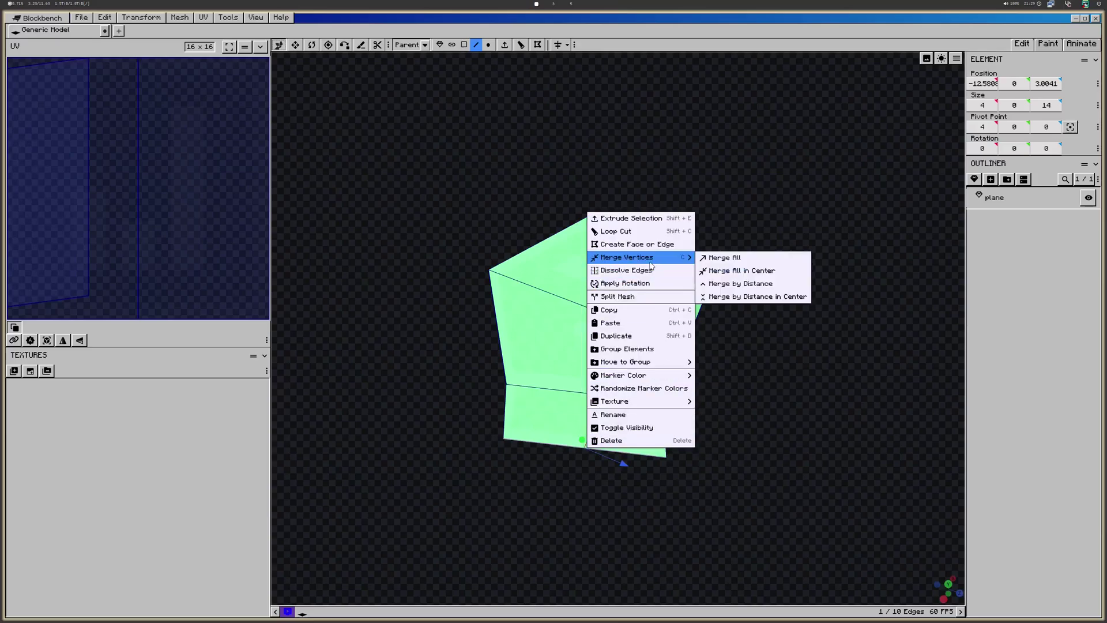
{"action": "left_click", "coordinate": [776, 287]}
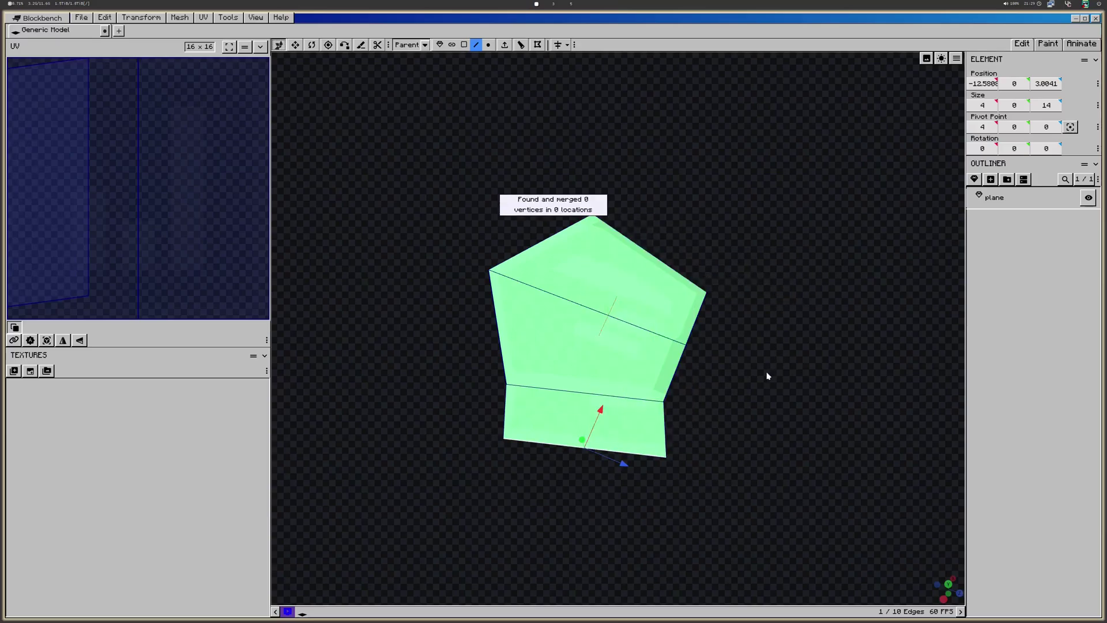
Examine the Merge Vertices options available for the outer extruded edge in both vertex and edge selection modes
{"action": "right_click", "coordinate": [611, 451]}
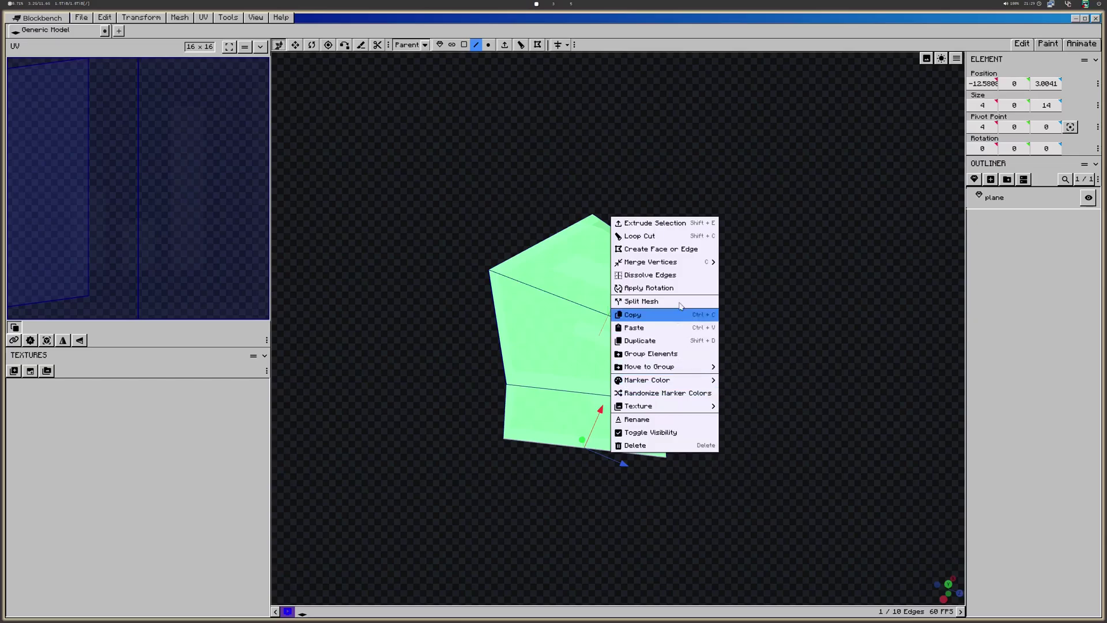
{"action": "mouse_move", "coordinate": [663, 262]}
{"action": "left_click", "coordinate": [798, 302]}
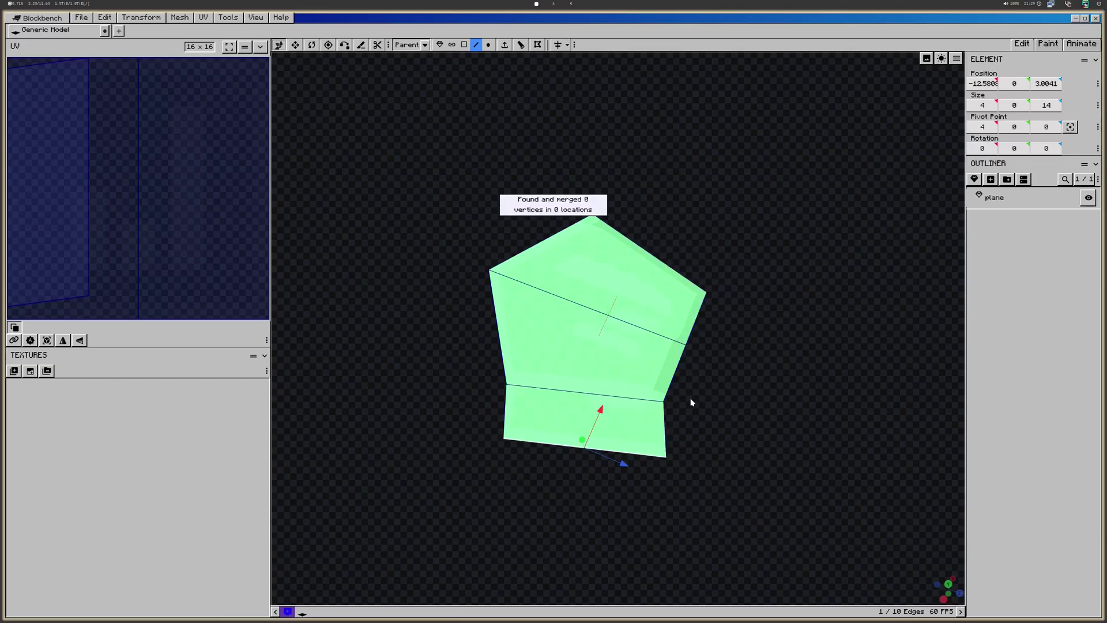
{"action": "key", "text": "1"}
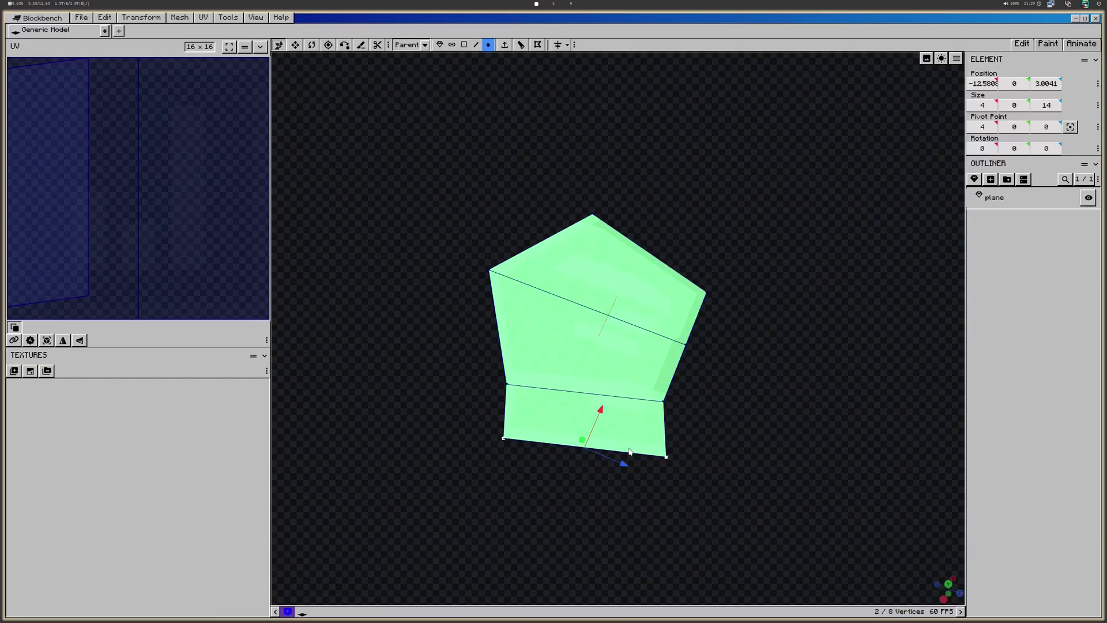
{"action": "right_click", "coordinate": [629, 451]}
{"action": "mouse_move", "coordinate": [666, 254]}
{"action": "left_click", "coordinate": [832, 299]}
{"action": "left_click_drag", "start_coordinate": [698, 408], "coordinate": [774, 365]}
{"action": "key", "text": "2"}
{"action": "right_click", "coordinate": [717, 394]}
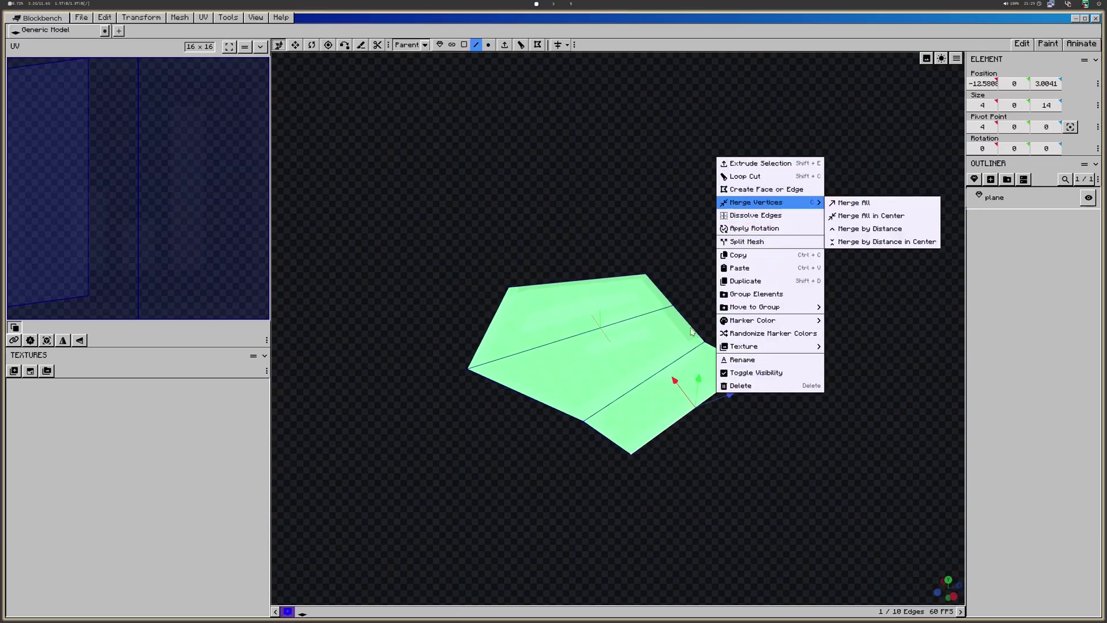
{"action": "left_click", "coordinate": [672, 363]}
In face selection mode, extrude the pentagon's middle face upwards and undo the extrusion
{"action": "key", "text": "3"}
{"action": "left_click", "coordinate": [646, 339]}
{"action": "key", "text": "shift+e"}
{"action": "left_click_drag", "start_coordinate": [610, 317], "coordinate": [610, 133]}
{"action": "key", "text": "ctrl+z"}
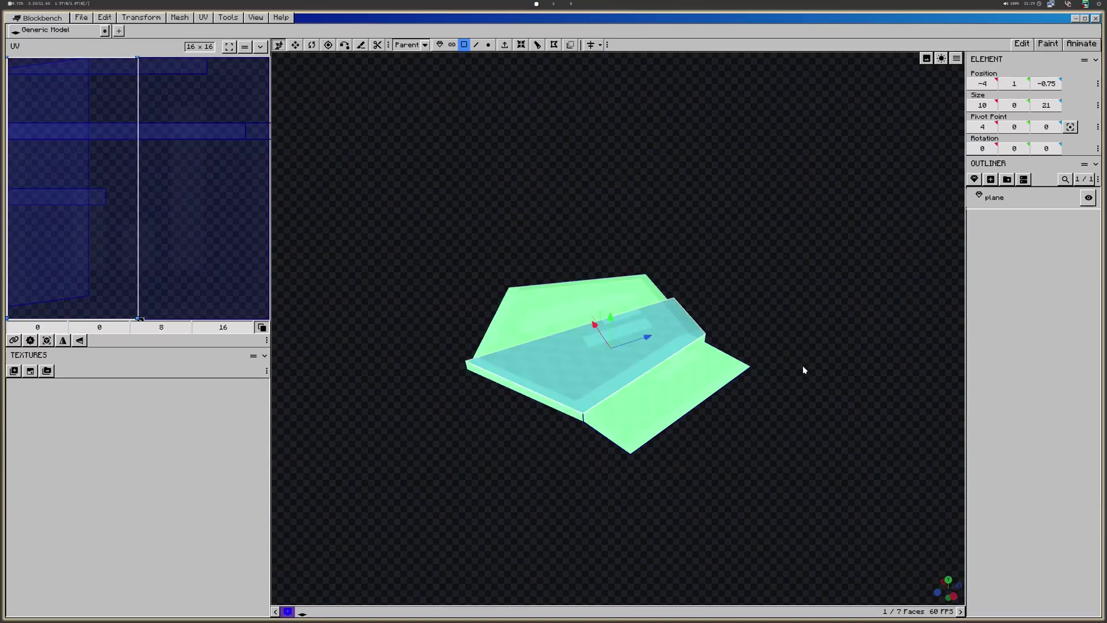
{"action": "key", "text": "ctrl+z"}
Return to edge selection mode and merge the outer extruded edge's vertices into one point with Merge All in Center
{"action": "key", "text": "4"}
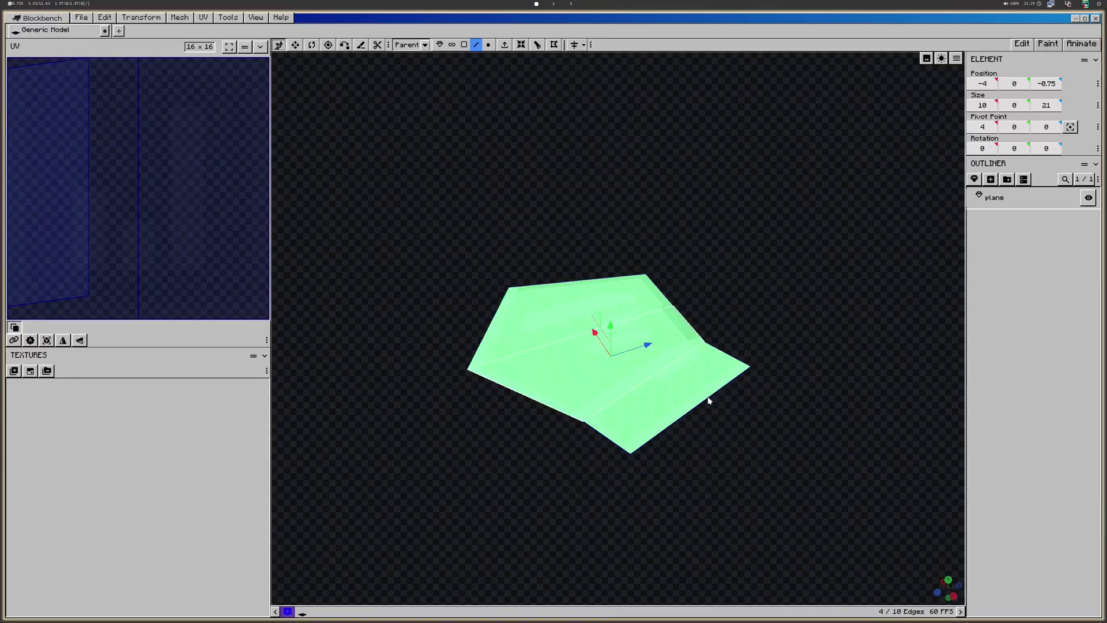
{"action": "left_click", "coordinate": [709, 396]}
{"action": "key", "text": "m"}
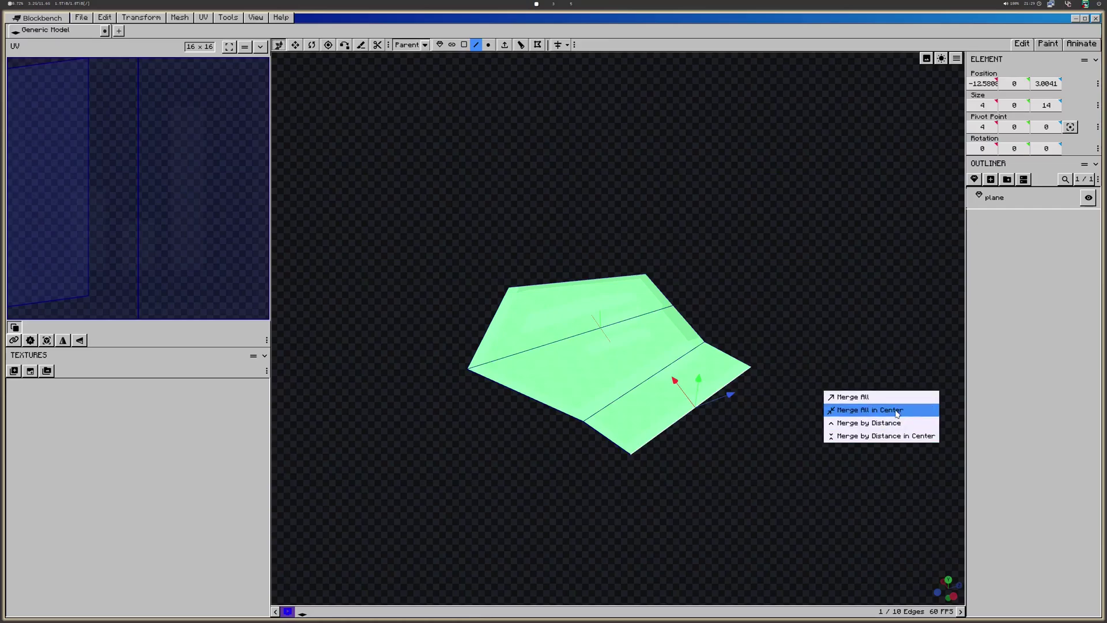
{"action": "left_click", "coordinate": [899, 412]}
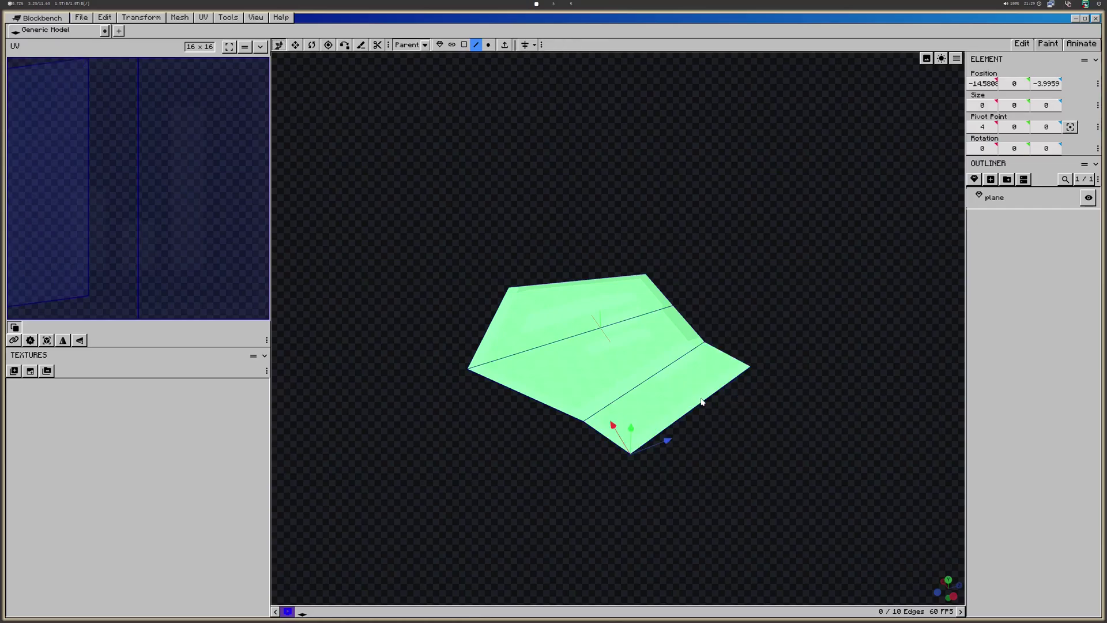
{"action": "left_click", "coordinate": [703, 404]}
{"action": "right_click", "coordinate": [702, 404]}
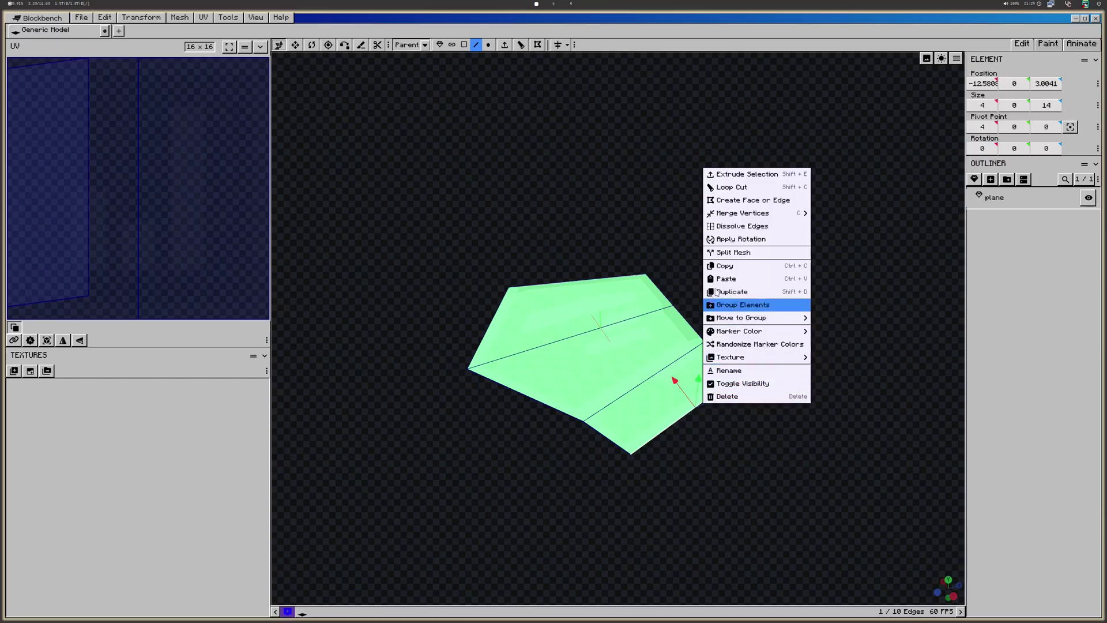
{"action": "mouse_move", "coordinate": [752, 214]}
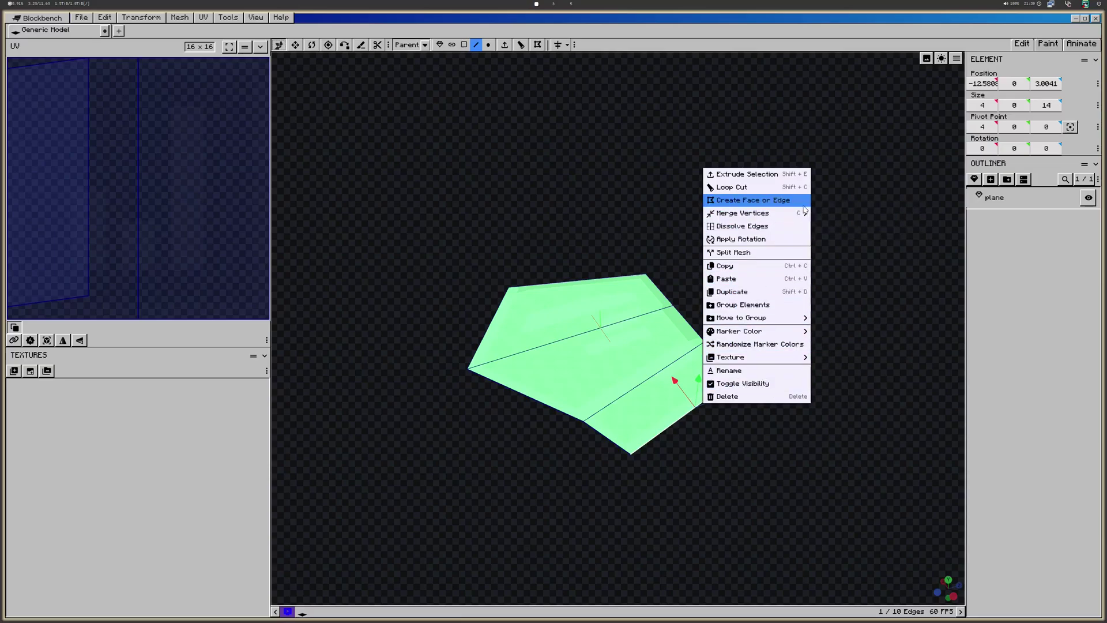
{"action": "mouse_move", "coordinate": [803, 212]}
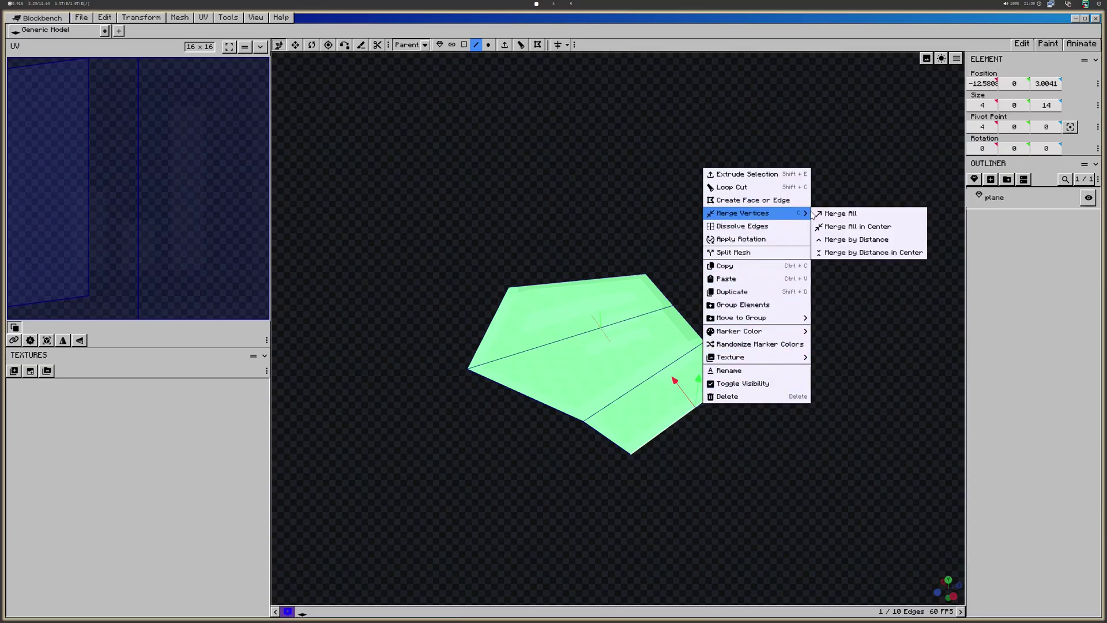
{"action": "left_click", "coordinate": [910, 226]}
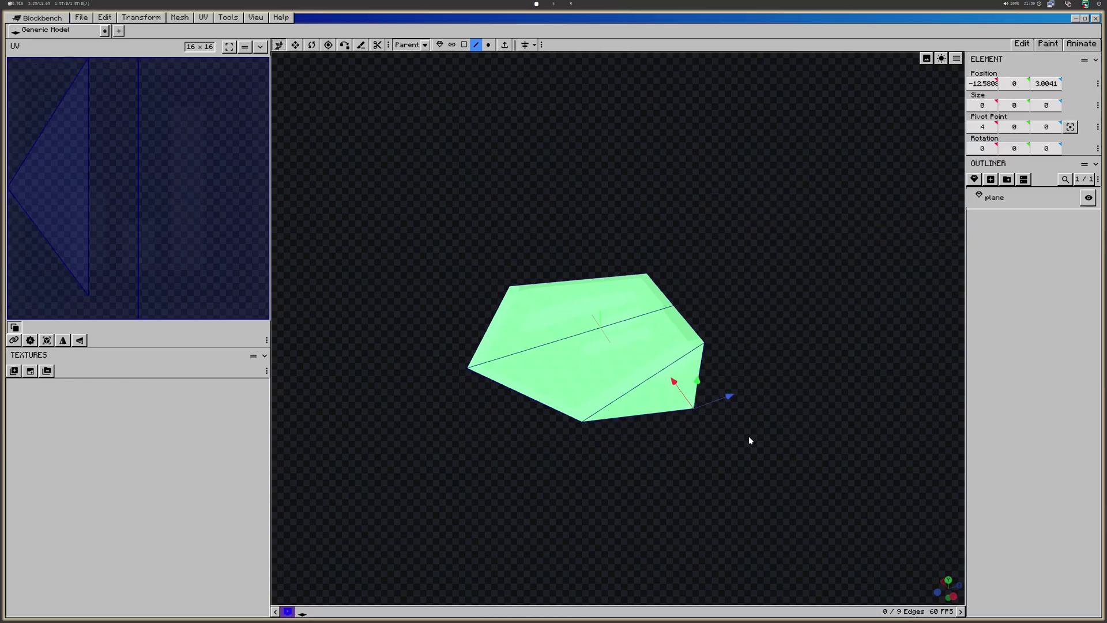
Extrude the pentagon's opposite side edge outwards with an Extend value of 5 and collapse the new edge with Merge All in Center
{"action": "left_click_drag", "start_coordinate": [748, 436], "coordinate": [667, 480]}
{"action": "left_click_drag", "start_coordinate": [685, 382], "coordinate": [724, 370]}
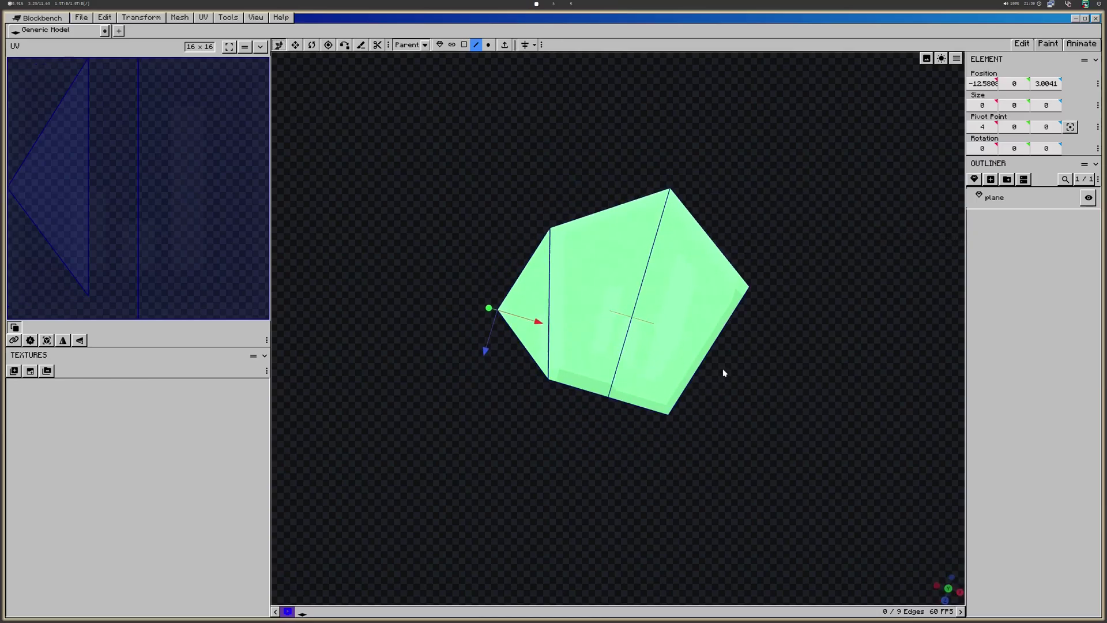
{"action": "left_click", "coordinate": [708, 358]}
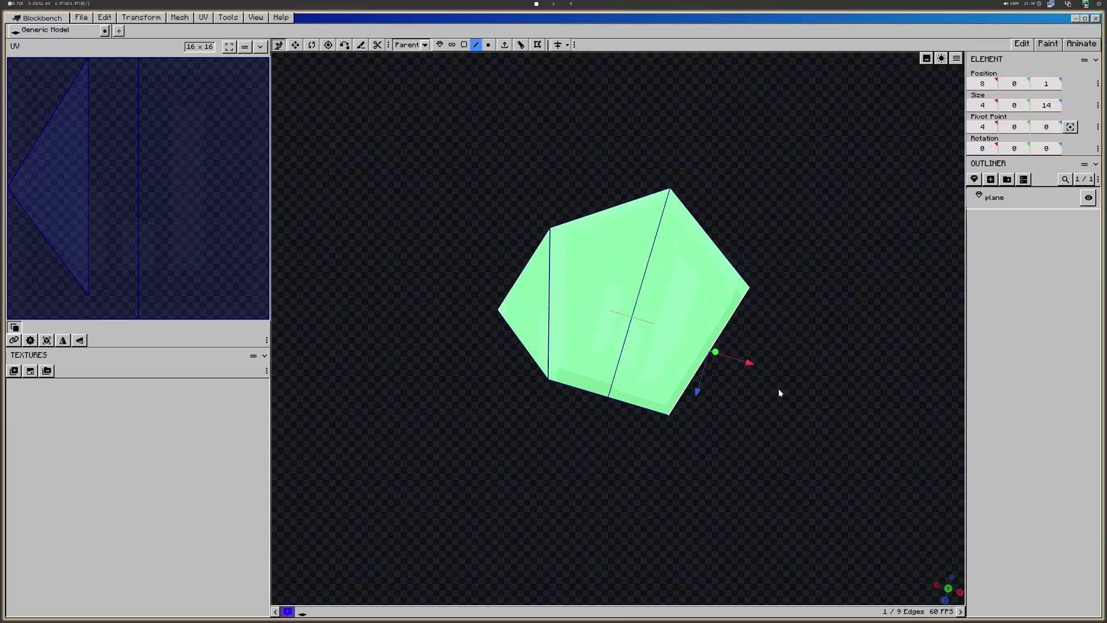
{"action": "key", "text": "e"}
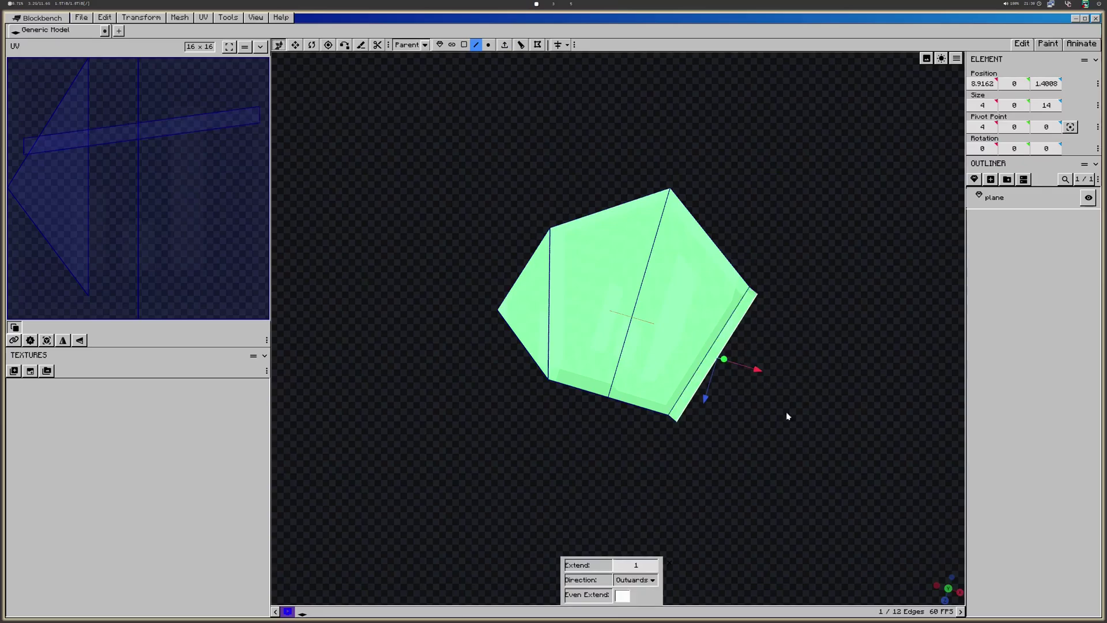
{"action": "left_click", "coordinate": [636, 565]}
{"action": "type", "text": "5"}
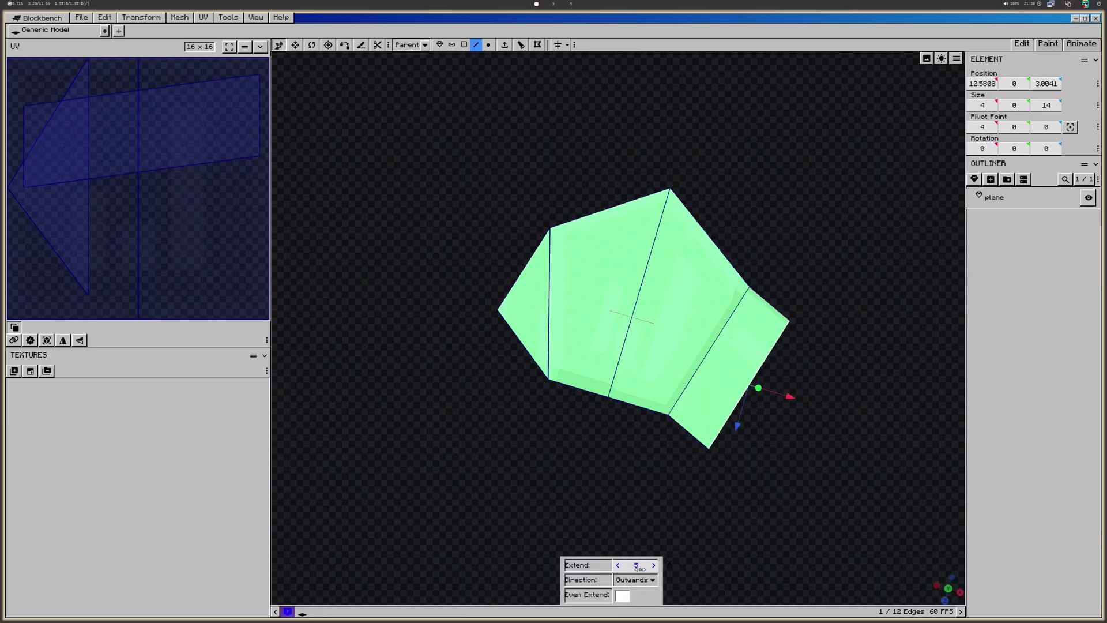
{"action": "type", "text": "m"}
{"action": "left_click", "coordinate": [882, 420]}
Extrude the upper edge next to that side outwards by 5 and merge the new edge's vertices in the center
{"action": "left_click", "coordinate": [721, 252]}
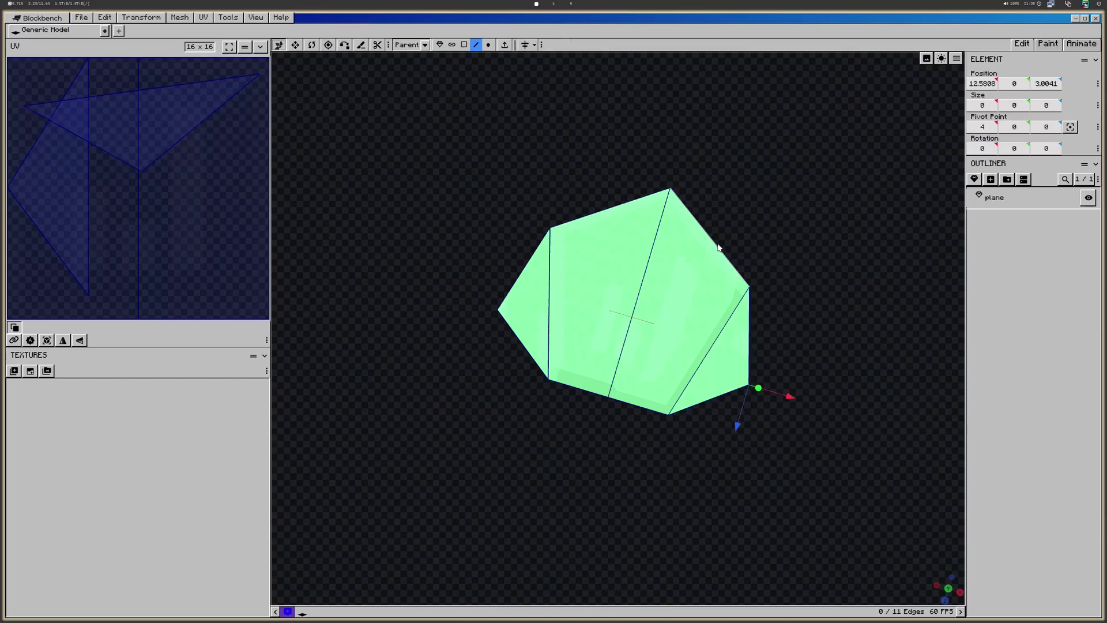
{"action": "key", "text": "e"}
{"action": "left_click", "coordinate": [636, 566]}
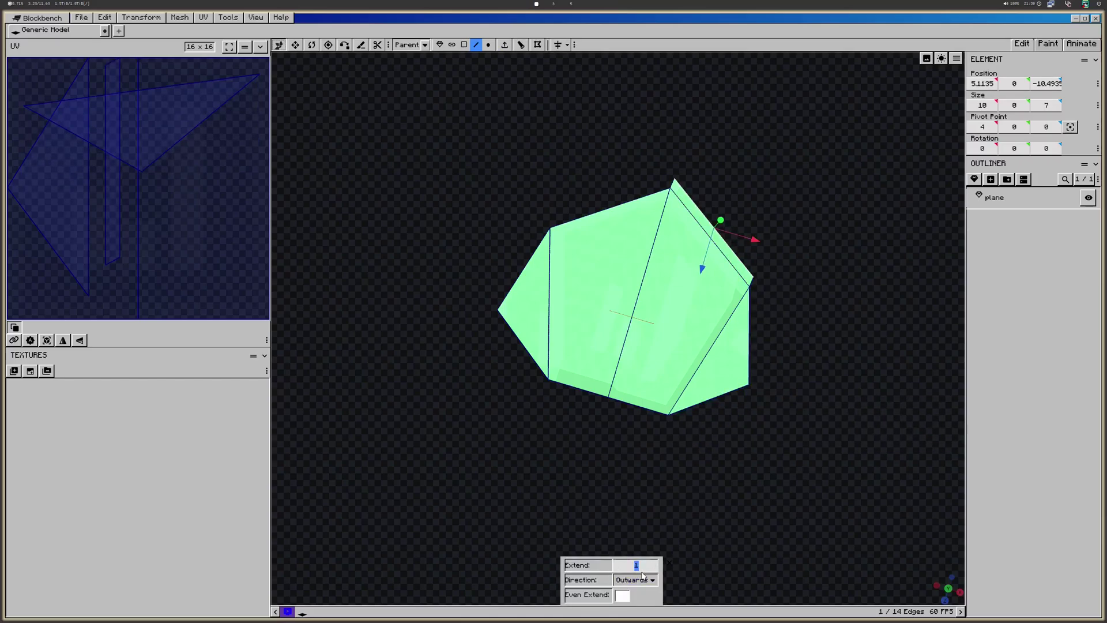
{"action": "type", "text": "5"}
{"action": "key", "text": "Return"}
{"action": "key", "text": "m"}
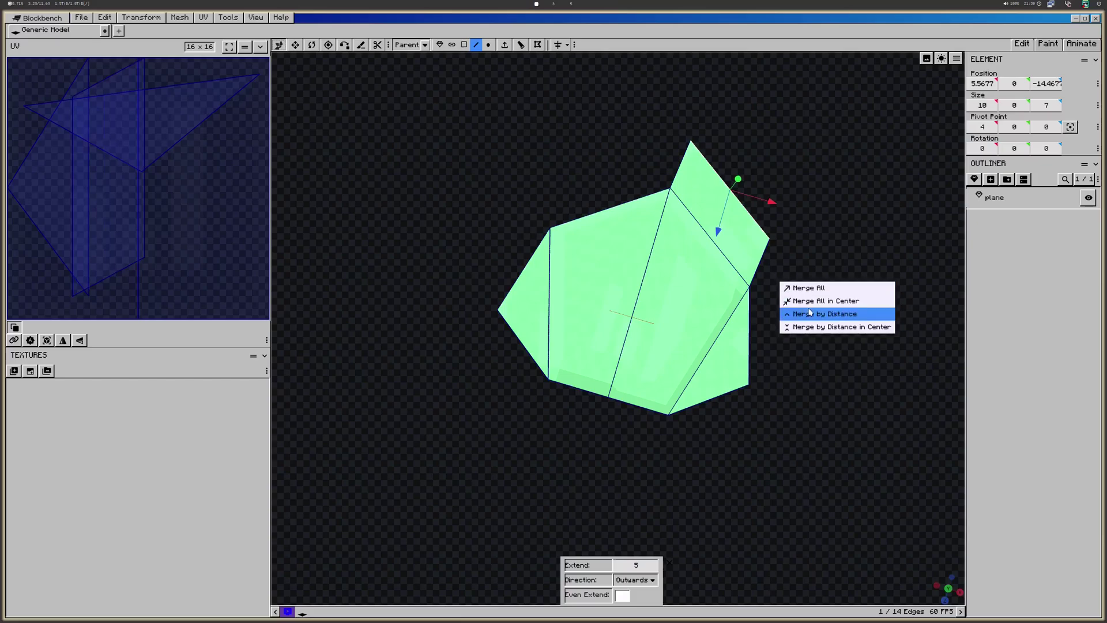
{"action": "left_click", "coordinate": [818, 300]}
Extrude the remaining upper pentagon edge outwards with Extend 5 and merge its outer vertices in the center to form a point
{"action": "left_click", "coordinate": [619, 208]}
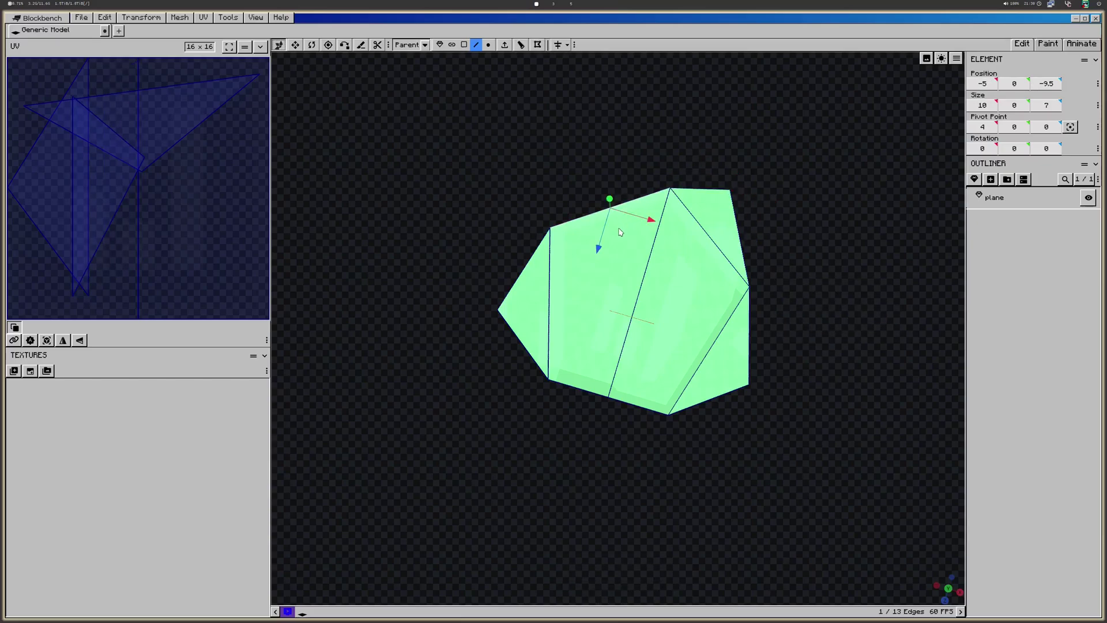
{"action": "key", "text": "e"}
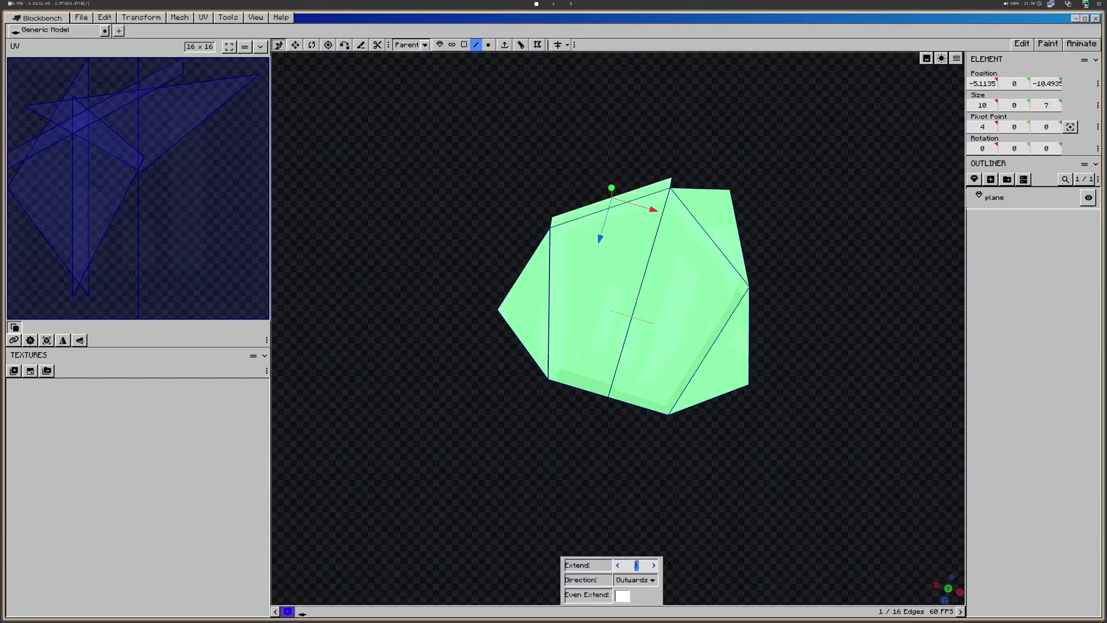
{"action": "key", "text": "Return"}
{"action": "key", "text": "m"}
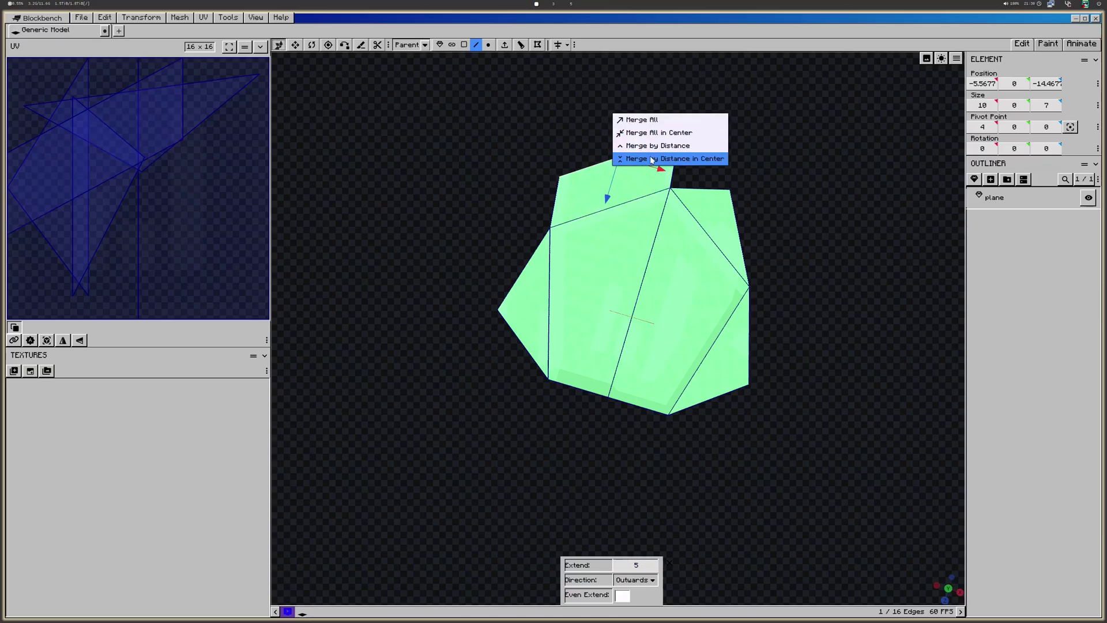
{"action": "left_click", "coordinate": [640, 133]}
Select both halves of the pentagon's split base edge together
{"action": "left_click", "coordinate": [588, 390]}
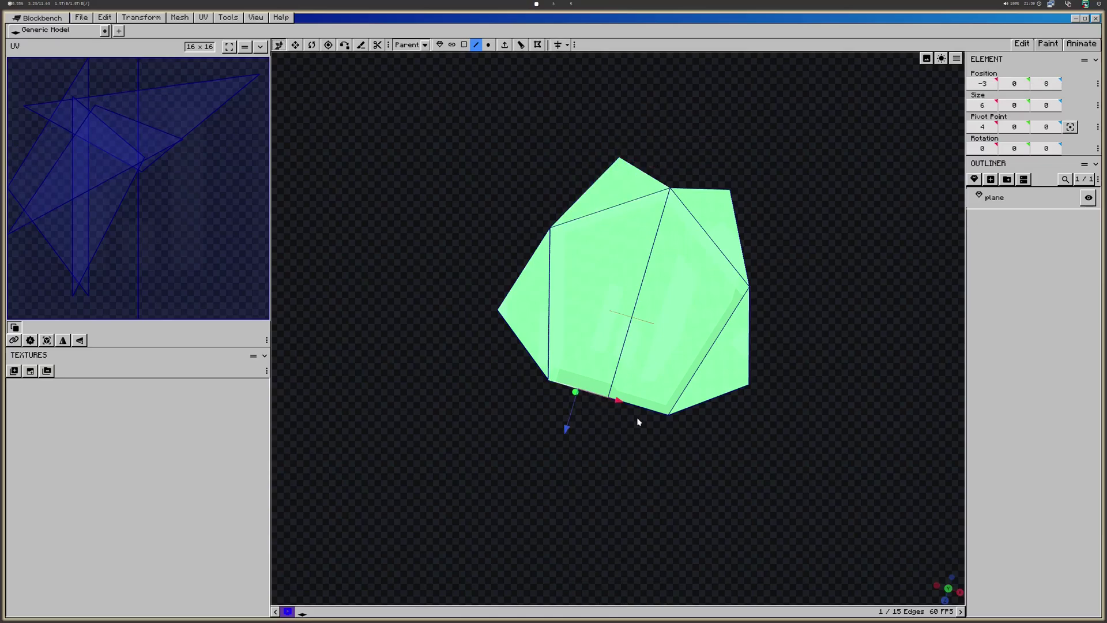
{"action": "left_click", "coordinate": [648, 409], "text": "shift"}
{"action": "left_click_drag", "start_coordinate": [671, 473], "coordinate": [732, 475]}
{"action": "scroll", "coordinate": [719, 467], "scroll_direction": "down", "scroll_amount": 3}
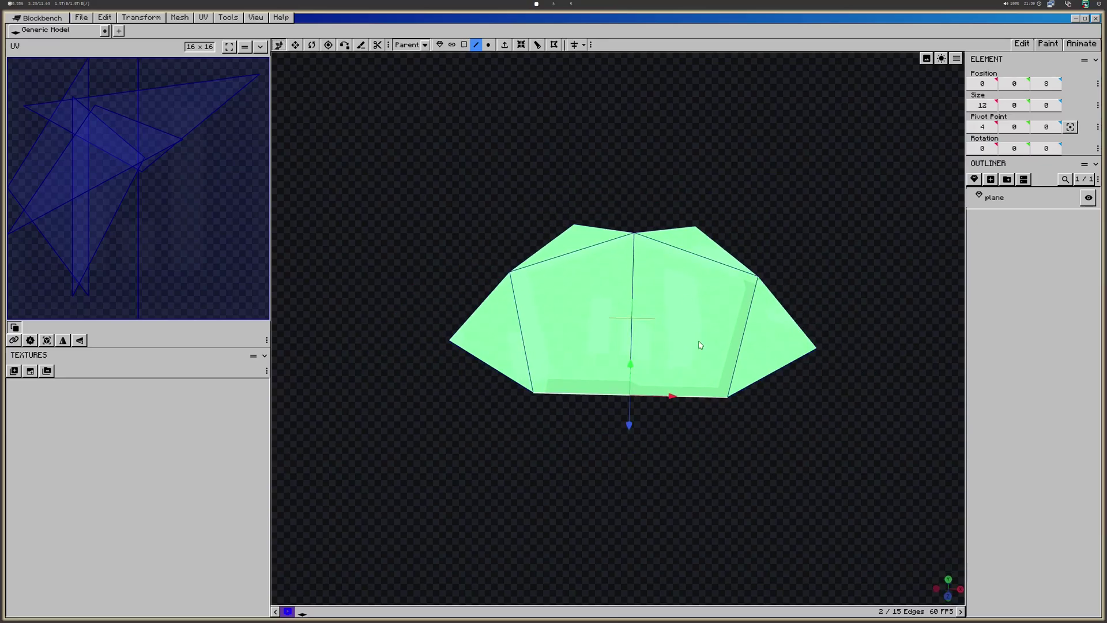
Open the file manager tiled beside the model window and go to the TTRPG folder inside Documents
{"action": "key", "text": "super+v"}
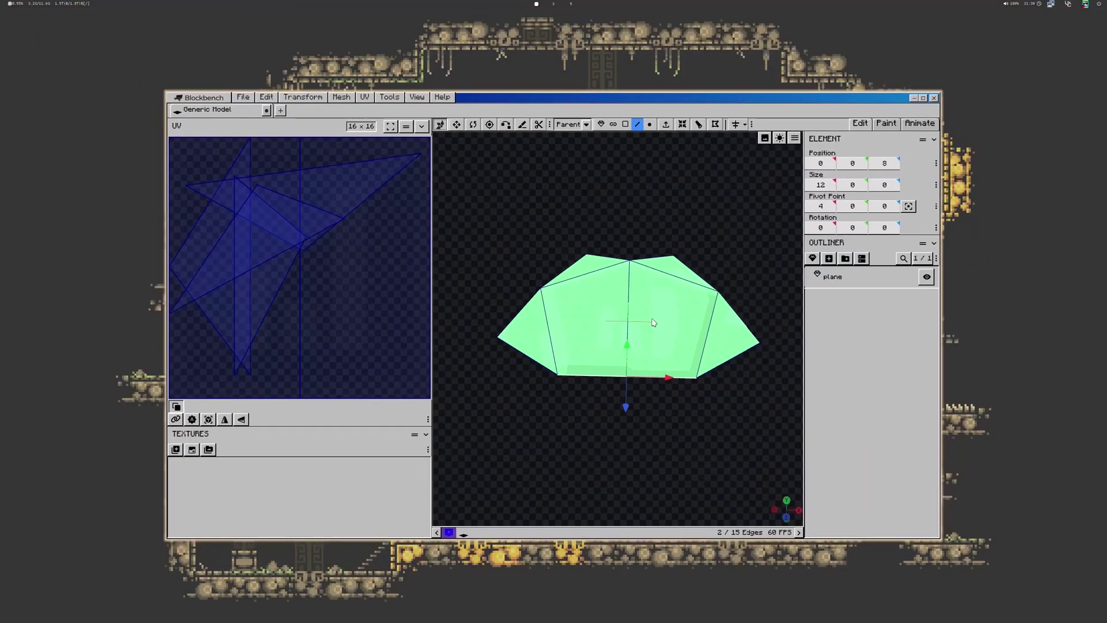
{"action": "key", "text": "super+e"}
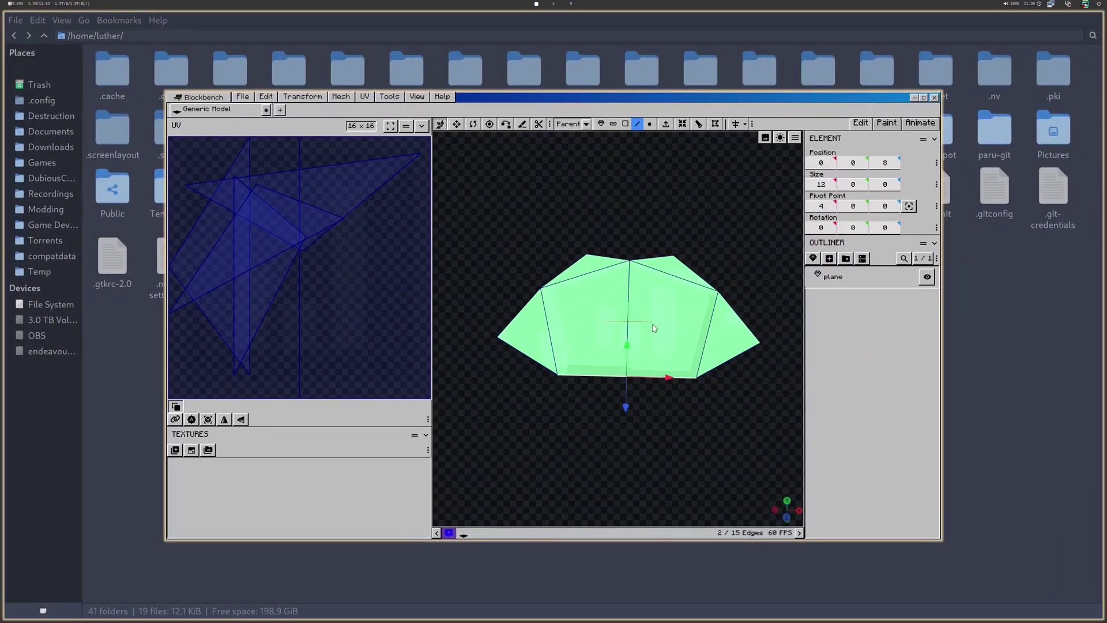
{"action": "key", "text": "super+v"}
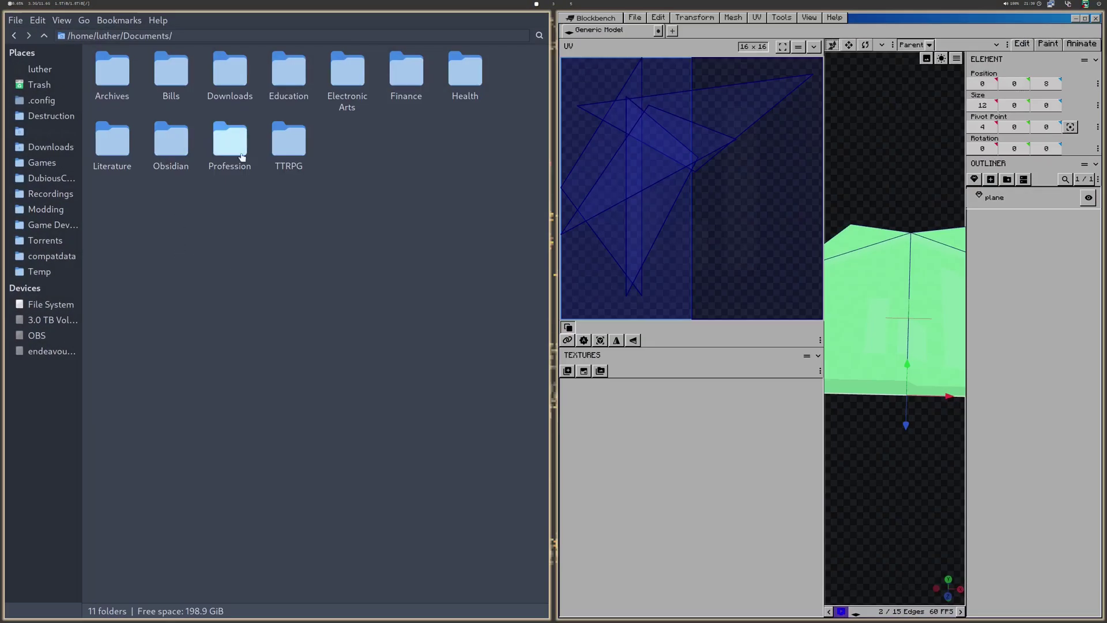
{"action": "double_click", "coordinate": [287, 141]}
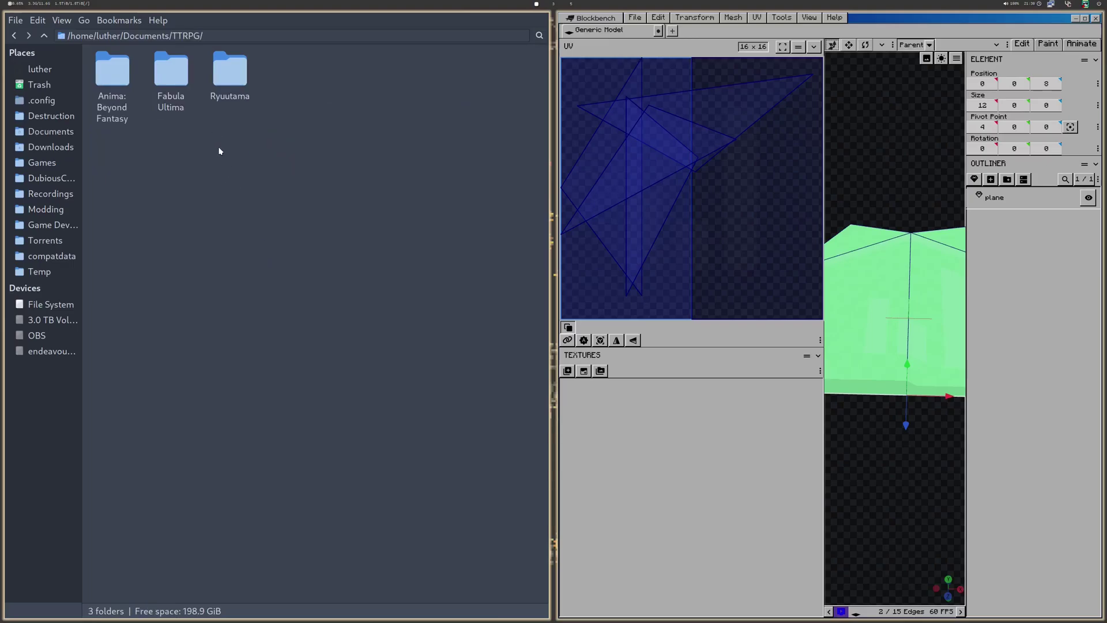
Demonstrate selecting the Ryuutama folder alone and using a selection box, and clear the selection
{"action": "left_click", "coordinate": [234, 91]}
{"action": "left_click_drag", "start_coordinate": [234, 91], "coordinate": [263, 131]}
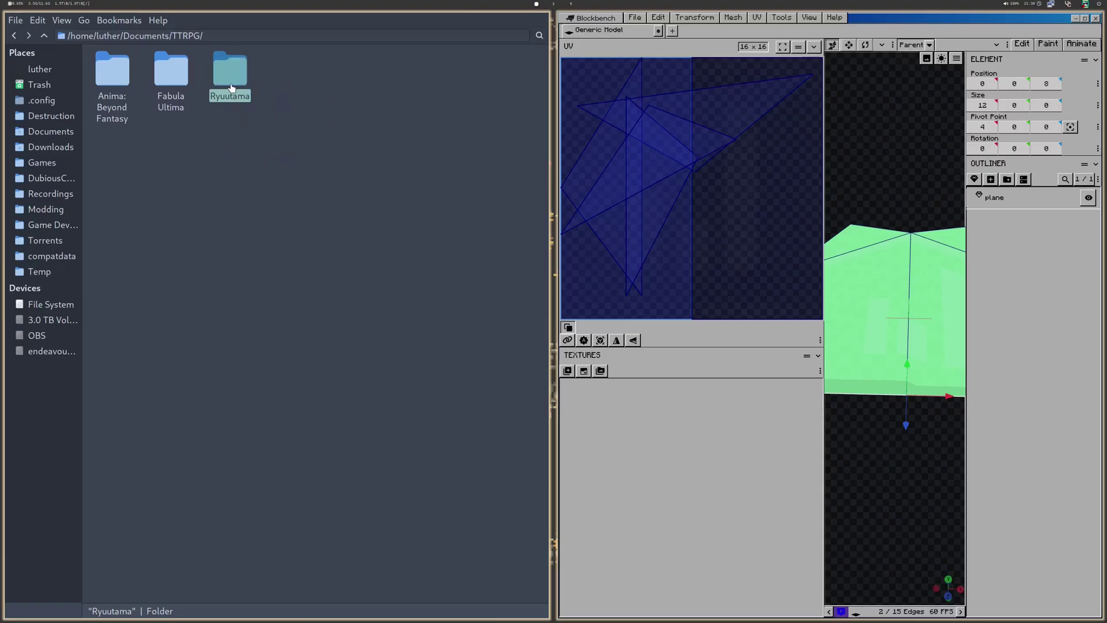
{"action": "left_click_drag", "start_coordinate": [261, 185], "coordinate": [167, 75]}
{"action": "left_click", "coordinate": [330, 231]}
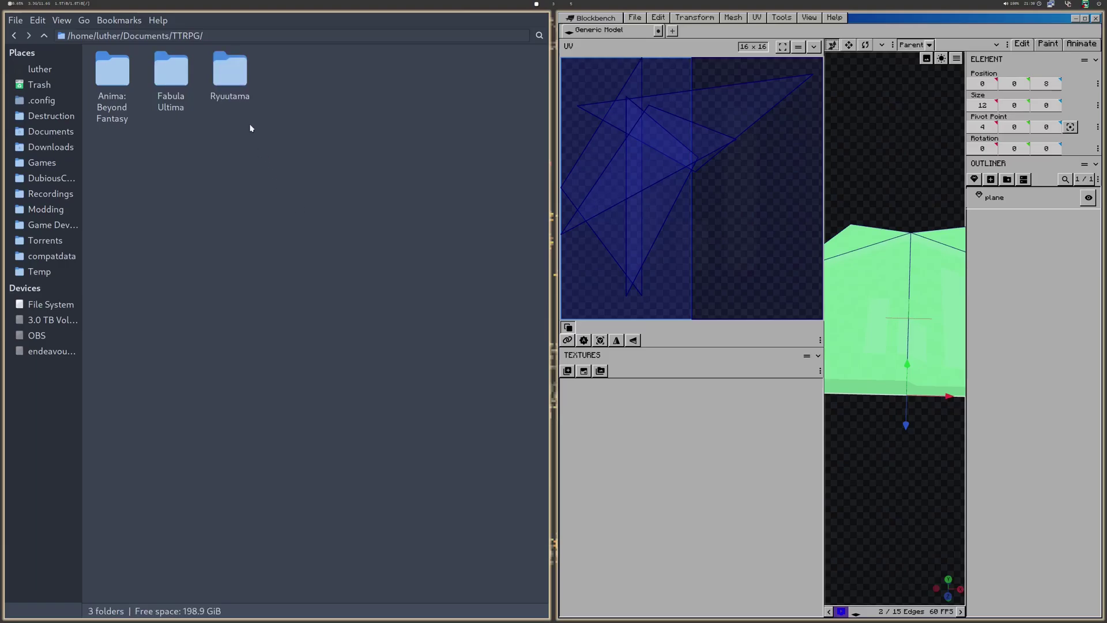
Select only the Ryuutama and Anima: Beyond Fantasy folders together, and deselect them
{"action": "left_click", "coordinate": [229, 72]}
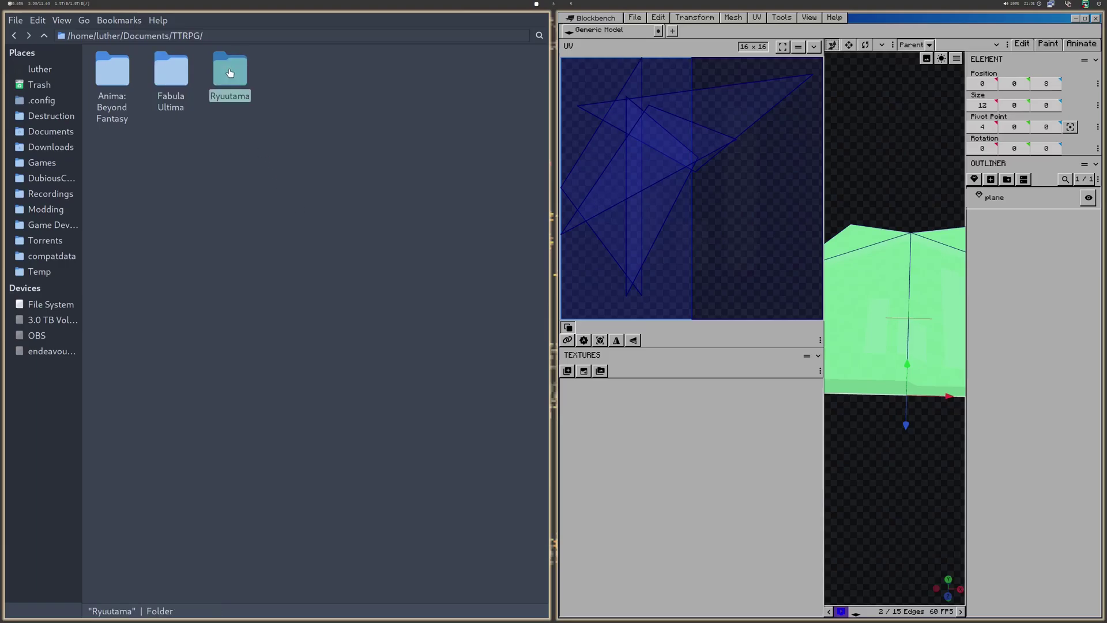
{"action": "left_click", "coordinate": [120, 87], "text": "ctrl"}
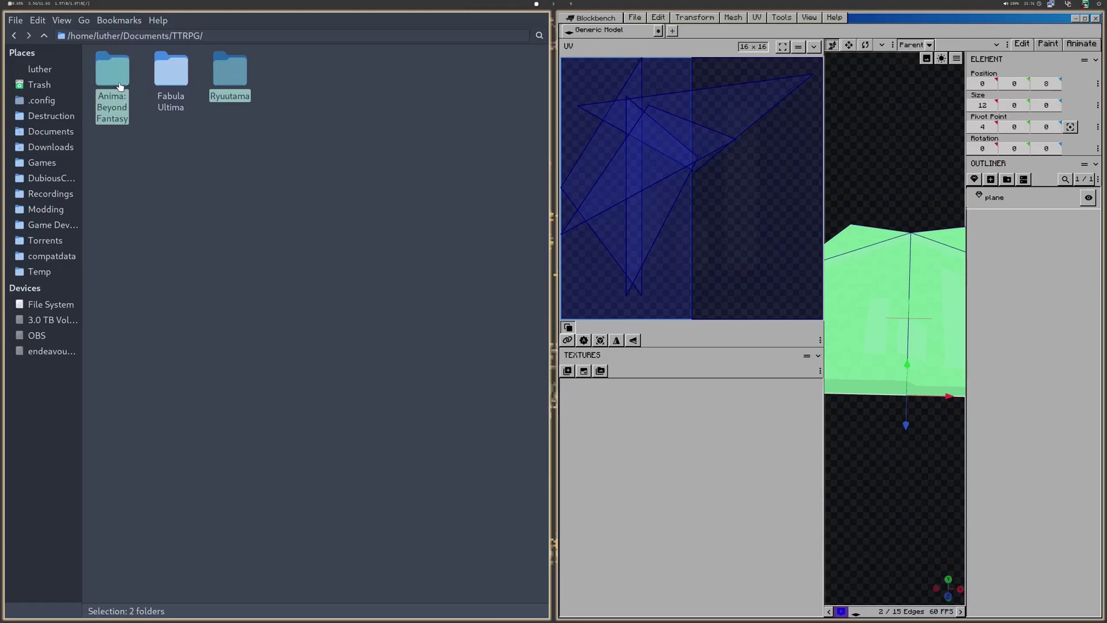
{"action": "mouse_move", "coordinate": [120, 87]}
{"action": "left_mouse_down"}
{"action": "mouse_move", "coordinate": [122, 126]}
{"action": "mouse_move", "coordinate": [110, 87]}
{"action": "left_mouse_up"}
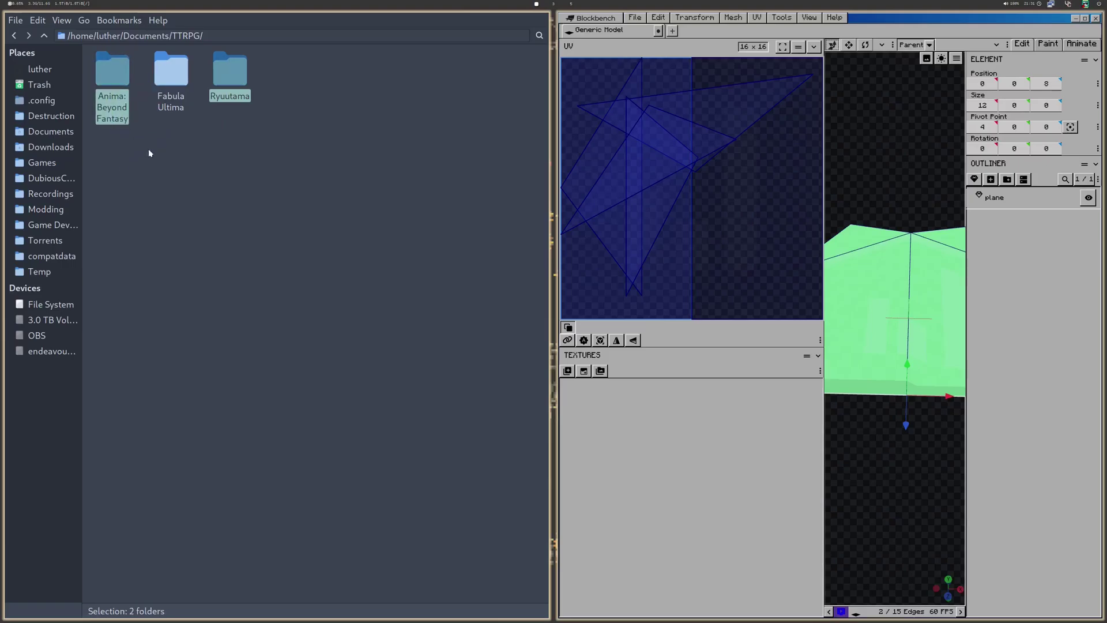
{"action": "left_click", "coordinate": [226, 189]}
Select the whole range of folders from Ryuutama to Anima: Beyond Fantasy
{"action": "left_click", "coordinate": [231, 79]}
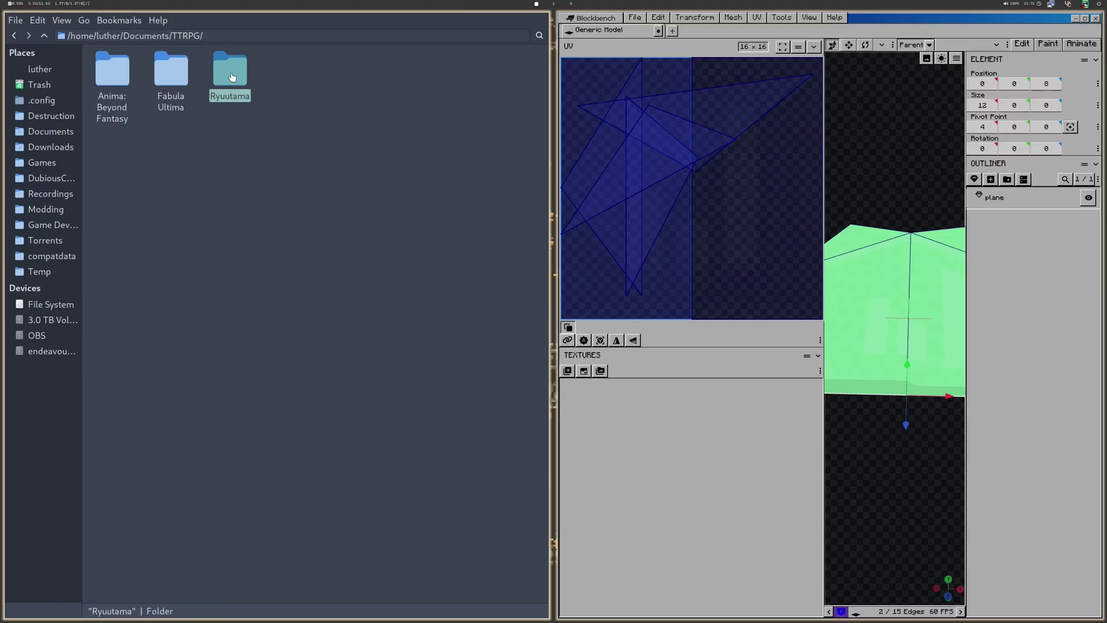
{"action": "left_click", "coordinate": [114, 79], "text": "shift"}
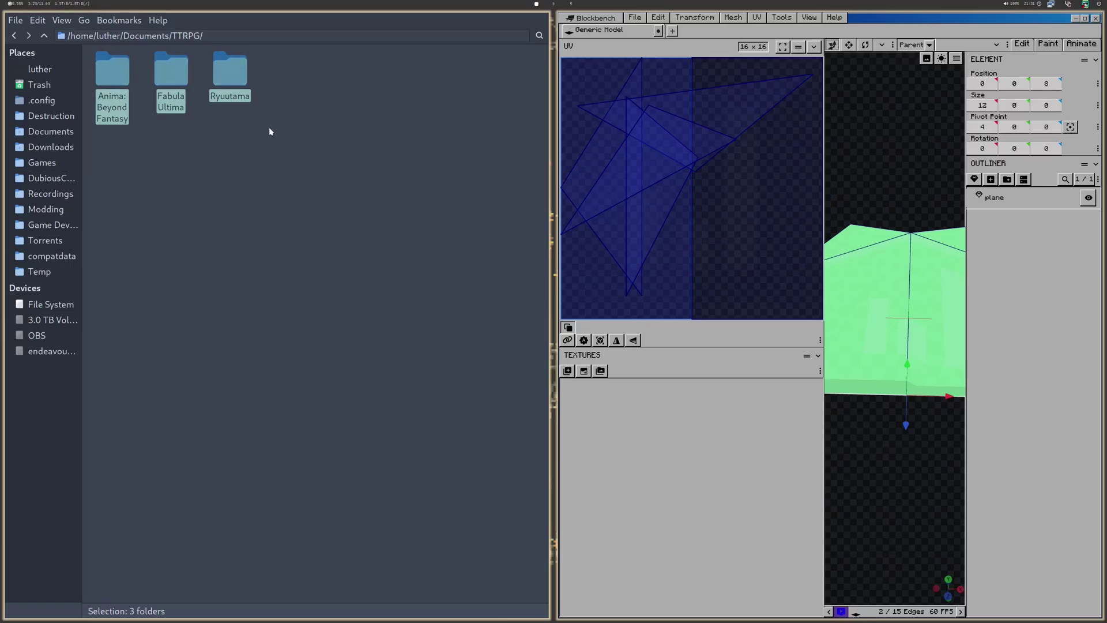
Clear the folder selection and close the file manager to return to the Blockbench model
{"action": "left_click", "coordinate": [290, 169]}
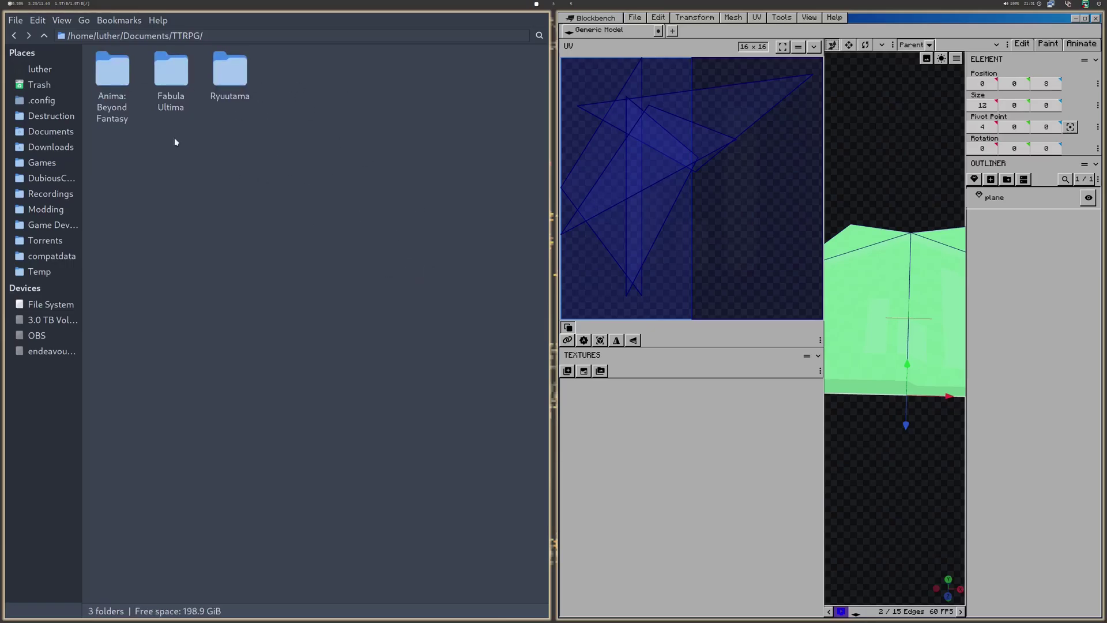
{"action": "key", "text": "ctrl+w"}
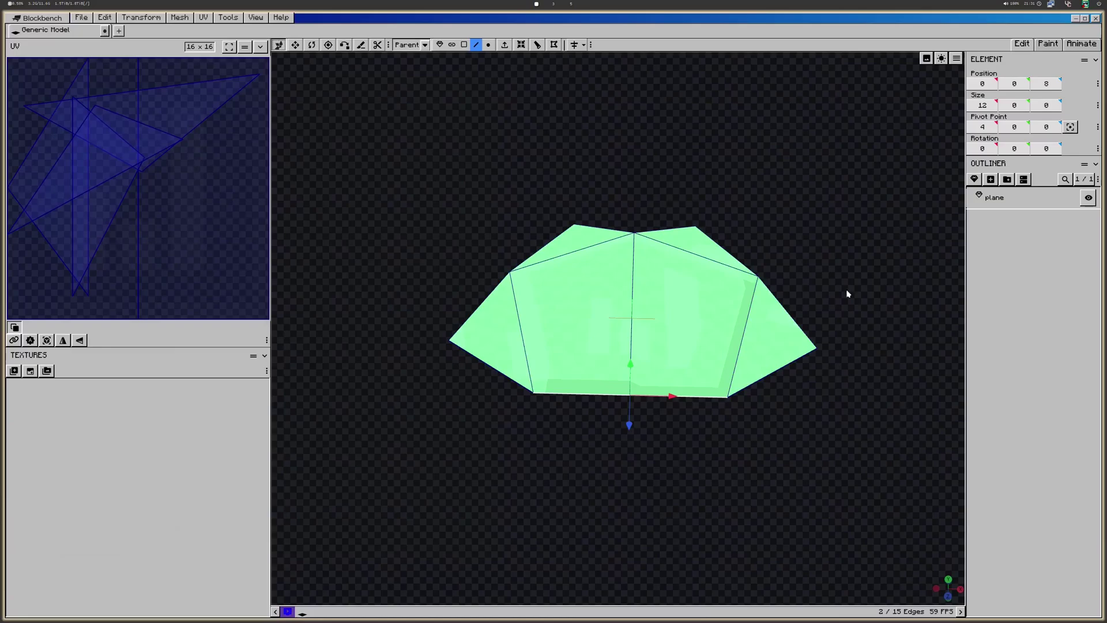
Extend only one half of the pentagon's split bottom edge outwards by 1, and undo the extension
{"action": "left_click_drag", "start_coordinate": [847, 294], "coordinate": [818, 351]}
{"action": "left_click_drag", "start_coordinate": [768, 497], "coordinate": [586, 431]}
{"action": "left_click", "coordinate": [577, 423]}
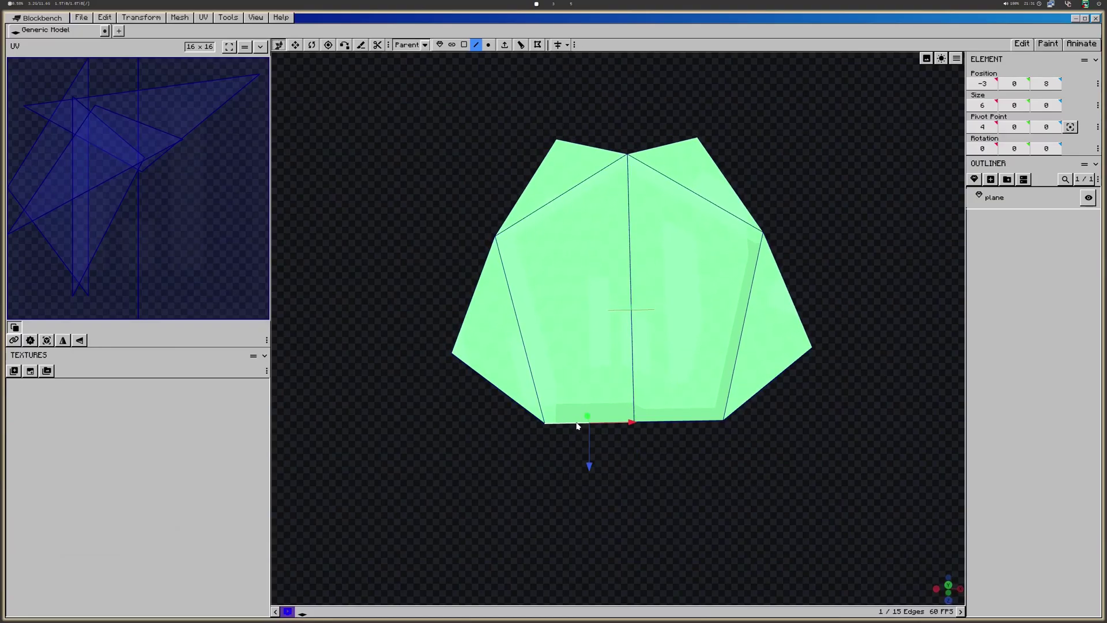
{"action": "left_click_drag", "start_coordinate": [641, 475], "coordinate": [574, 442]}
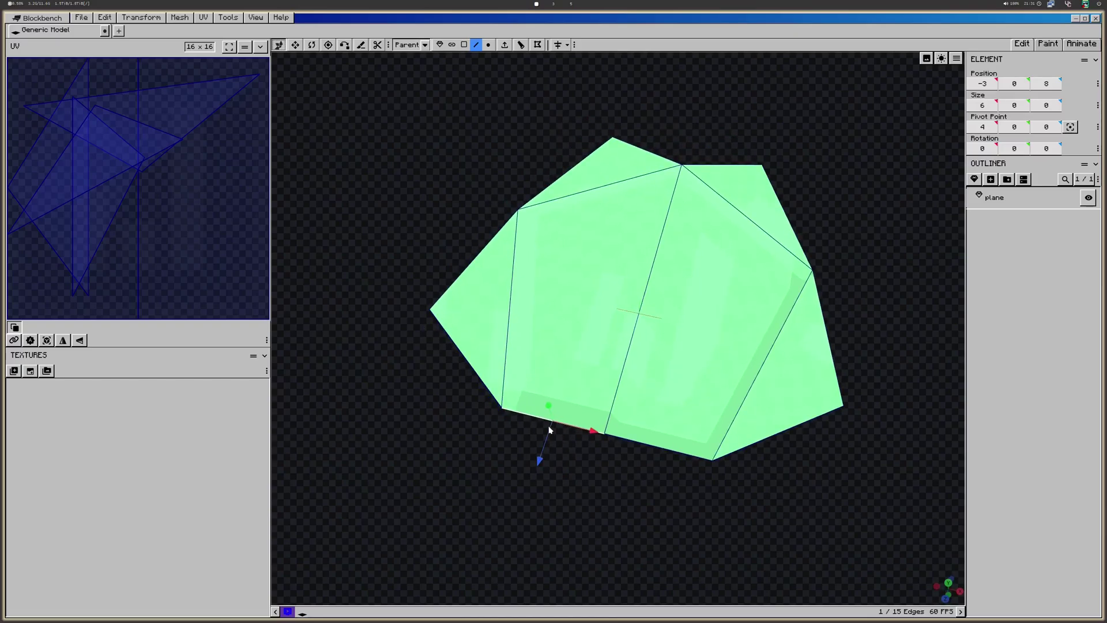
{"action": "key", "text": "e"}
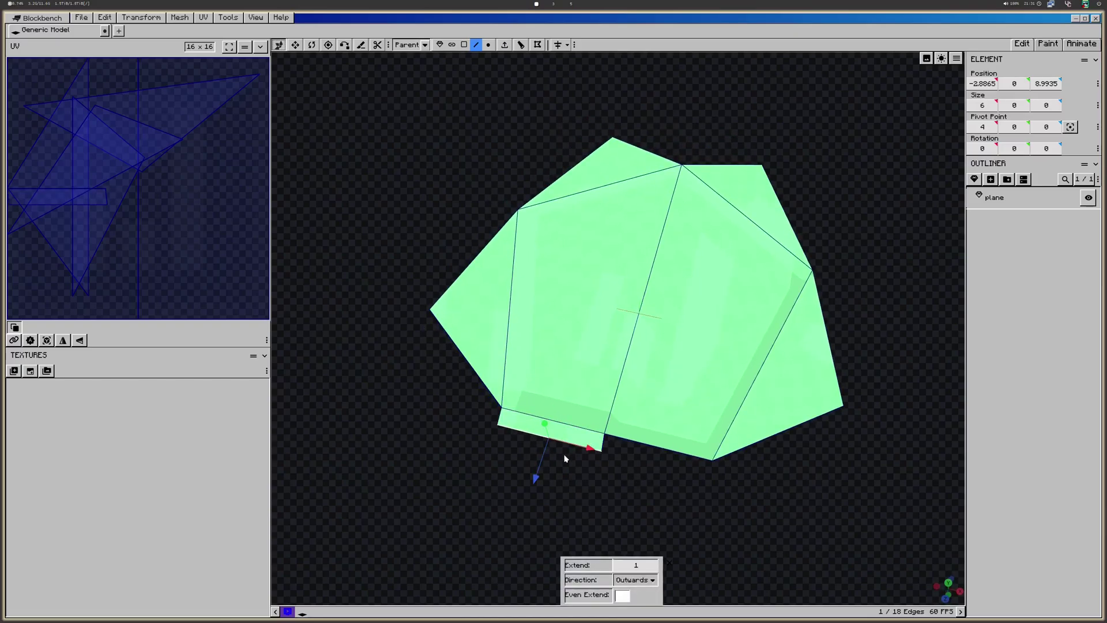
{"action": "key", "text": "ctrl+z"}
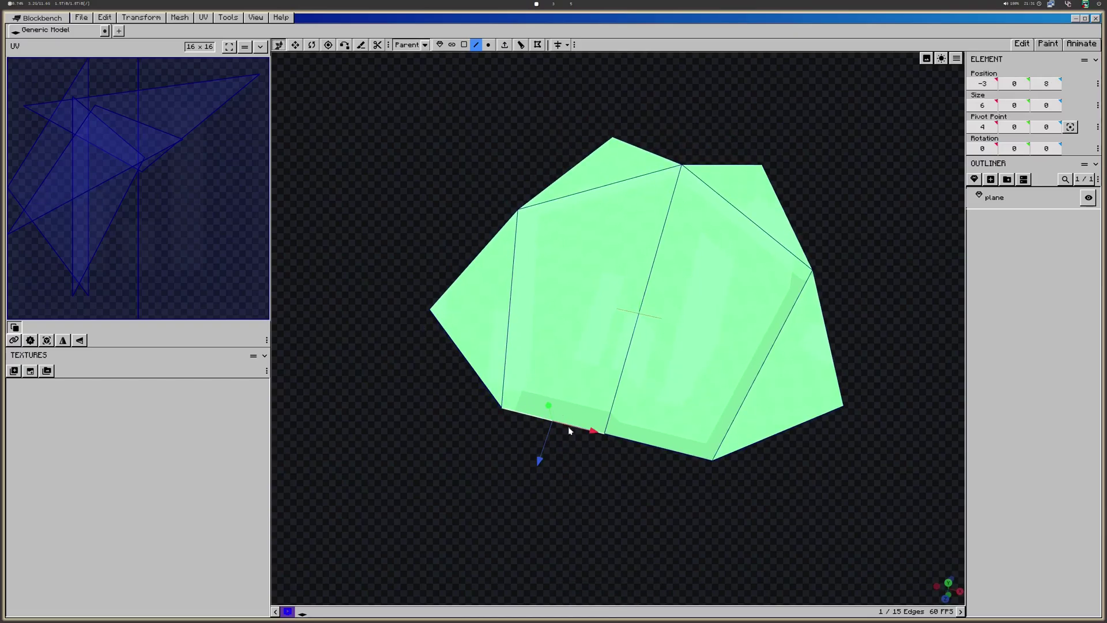
Extend both halves of the split edge outwards together, pull them farther out, and merge their vertices into one center point
{"action": "left_click", "coordinate": [654, 443], "text": "shift"}
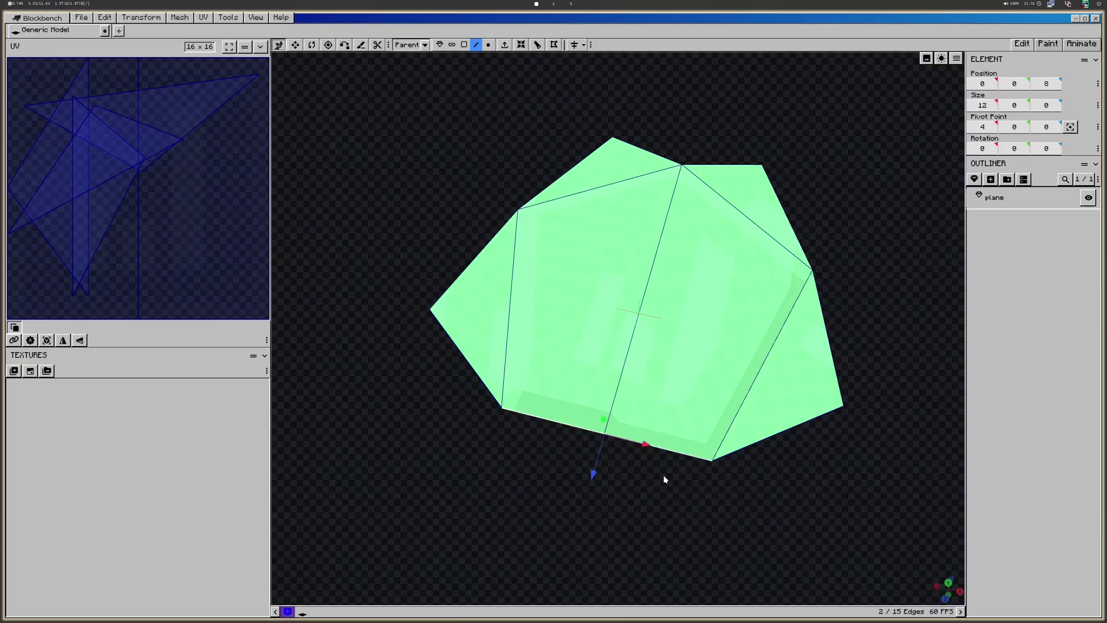
{"action": "scroll", "coordinate": [692, 481], "scroll_direction": "down", "scroll_amount": 3}
{"action": "key", "text": "e"}
{"action": "left_click_drag", "start_coordinate": [596, 430], "coordinate": [568, 497]}
{"action": "right_click", "coordinate": [594, 444]}
{"action": "mouse_move", "coordinate": [661, 260]}
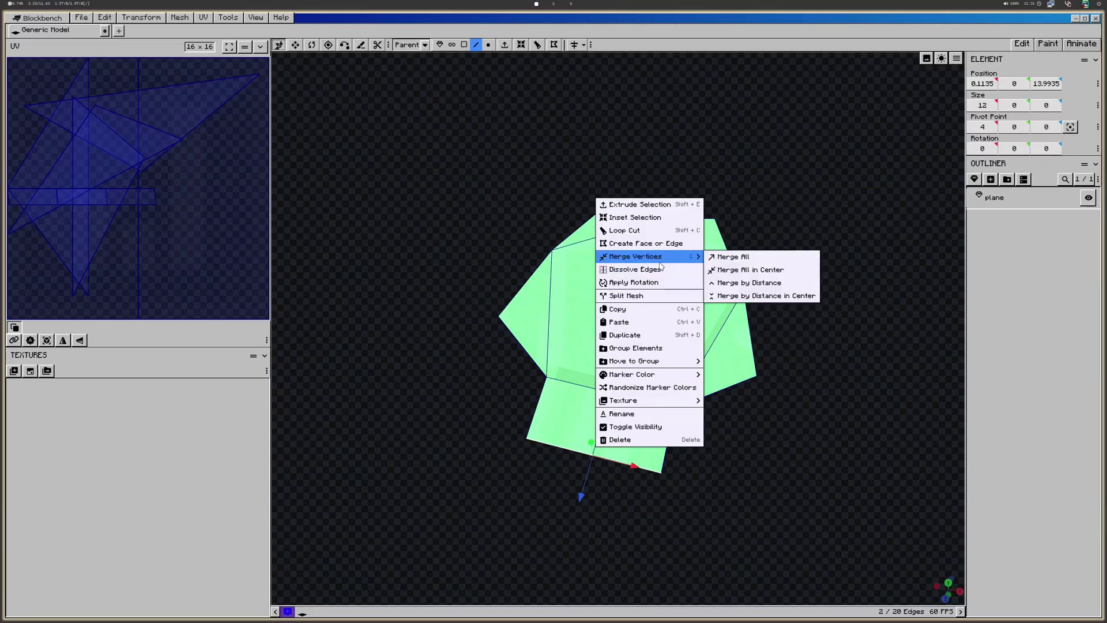
{"action": "left_click", "coordinate": [744, 255]}
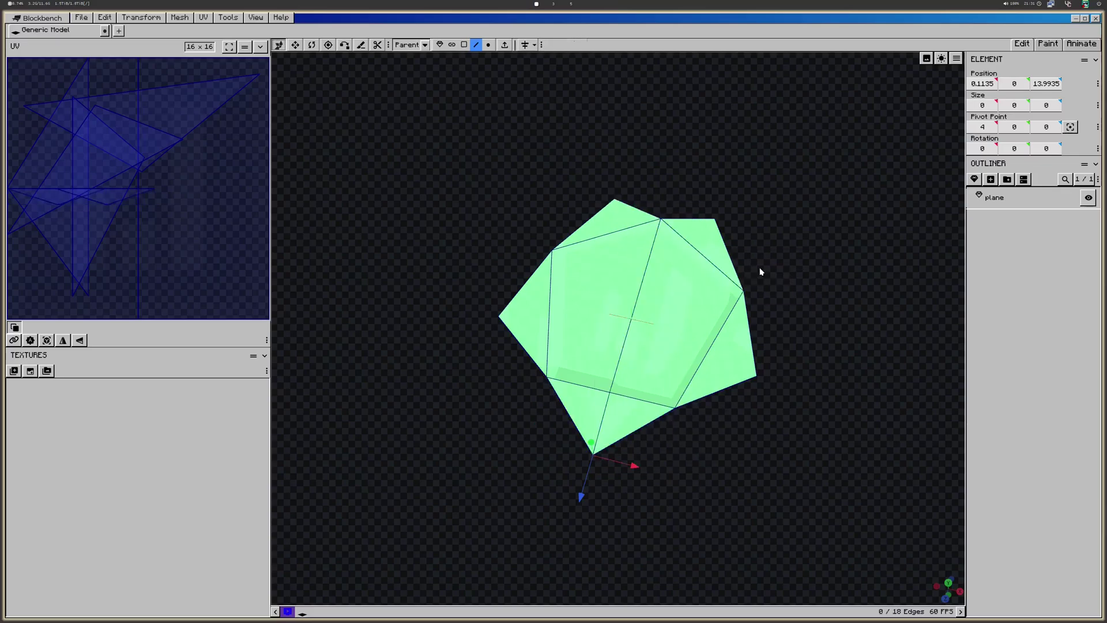
Try moving a single arm's tip vertex along the Z axis, and undo the move
{"action": "left_click", "coordinate": [760, 458]}
{"action": "left_click", "coordinate": [790, 434]}
{"action": "left_click_drag", "start_coordinate": [790, 434], "coordinate": [443, 435]}
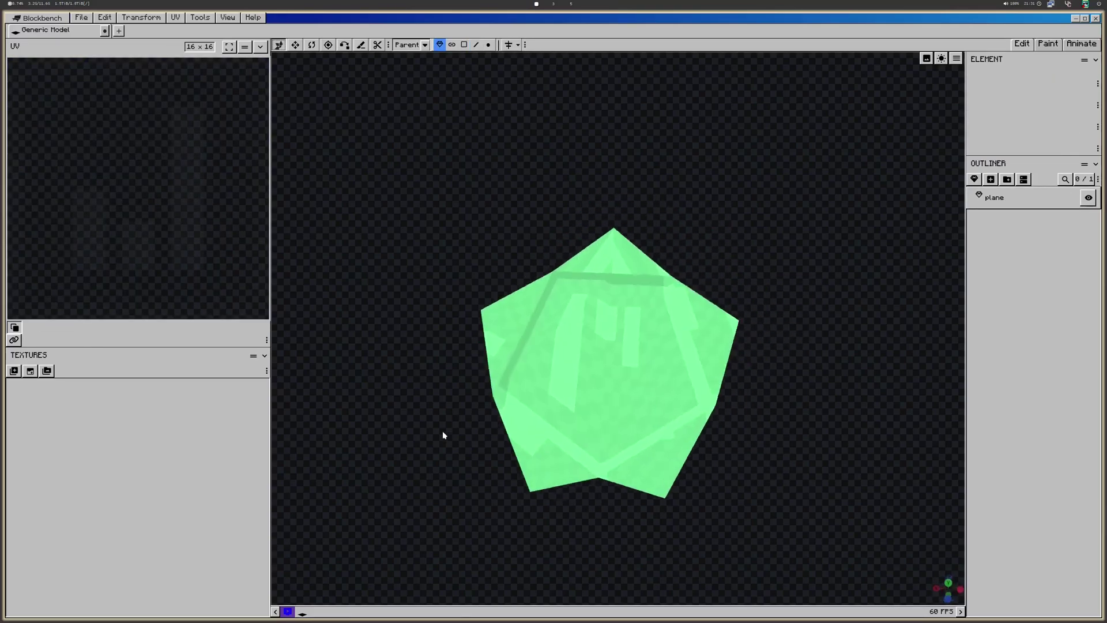
{"action": "left_click", "coordinate": [493, 369]}
{"action": "left_click", "coordinate": [477, 319]}
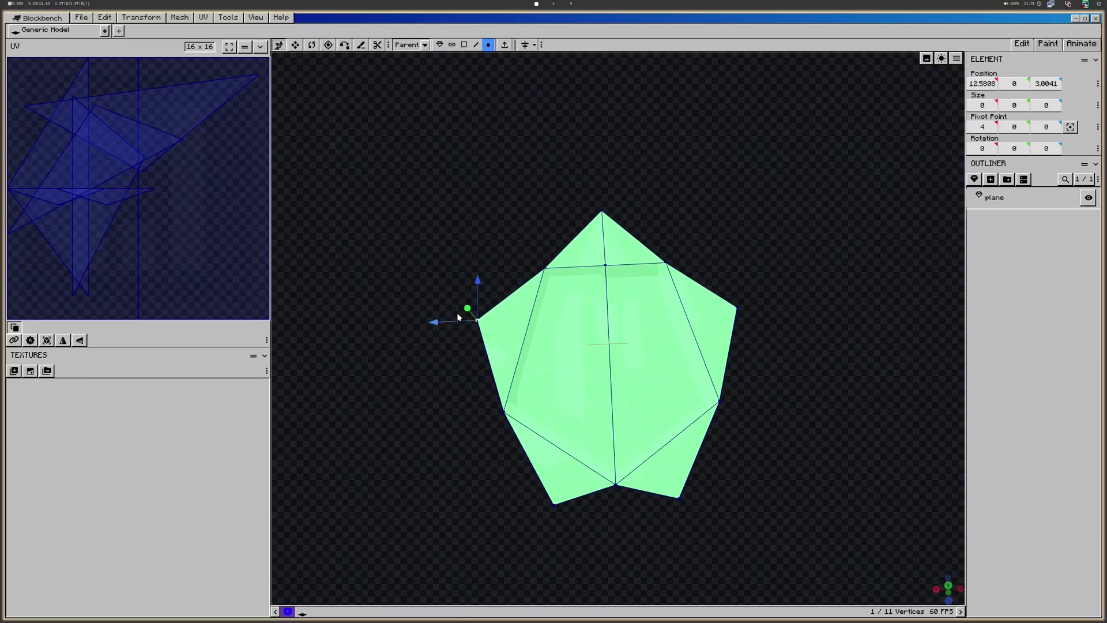
{"action": "left_click_drag", "start_coordinate": [477, 297], "coordinate": [472, 254]}
{"action": "key", "text": "ctrl+z"}
Box-select the two side tips and the edge vertices between them, and resize them flat along the Z axis
{"action": "left_click_drag", "start_coordinate": [405, 233], "coordinate": [695, 302], "text": "ctrl"}
{"action": "left_click_drag", "start_coordinate": [845, 333], "coordinate": [442, 243]}
{"action": "key", "text": "s"}
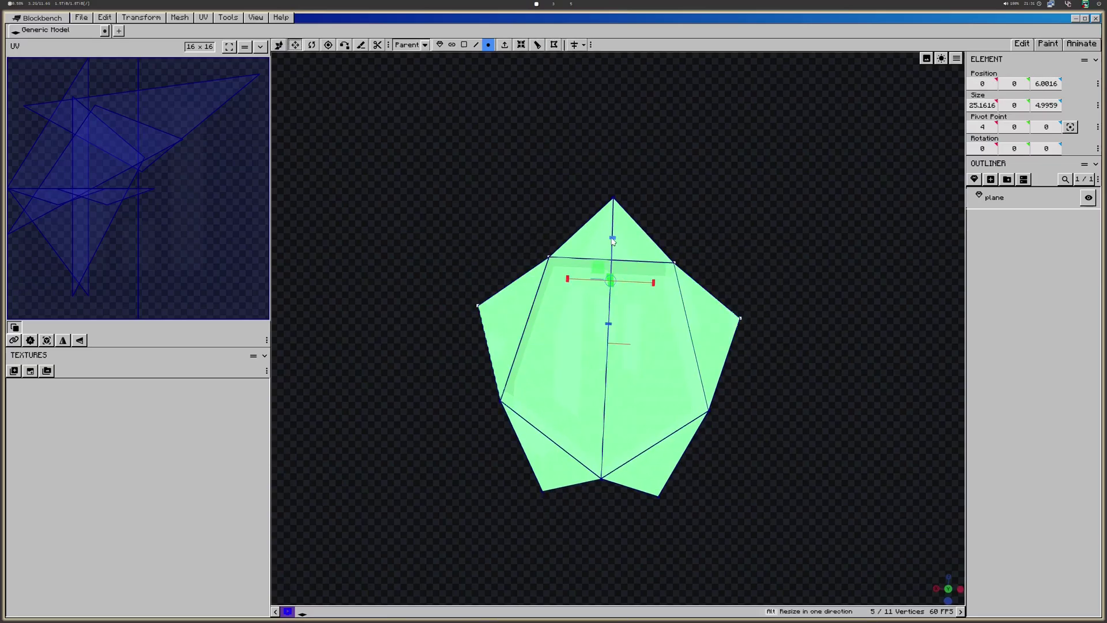
{"action": "left_click_drag", "start_coordinate": [612, 240], "coordinate": [614, 341]}
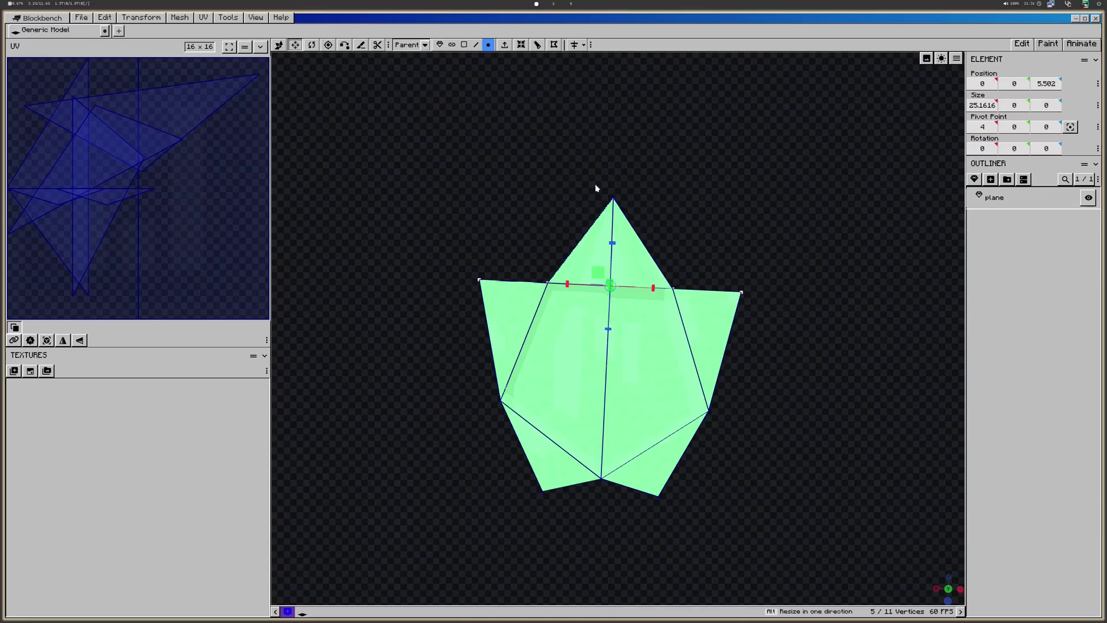
Move the two lower tip vertices outward to lengthen the star's bottom arms, and deselect the mesh
{"action": "left_click_drag", "start_coordinate": [604, 181], "coordinate": [748, 531]}
{"action": "left_click", "coordinate": [658, 496]}
{"action": "key", "text": "v"}
{"action": "left_click", "coordinate": [543, 490]}
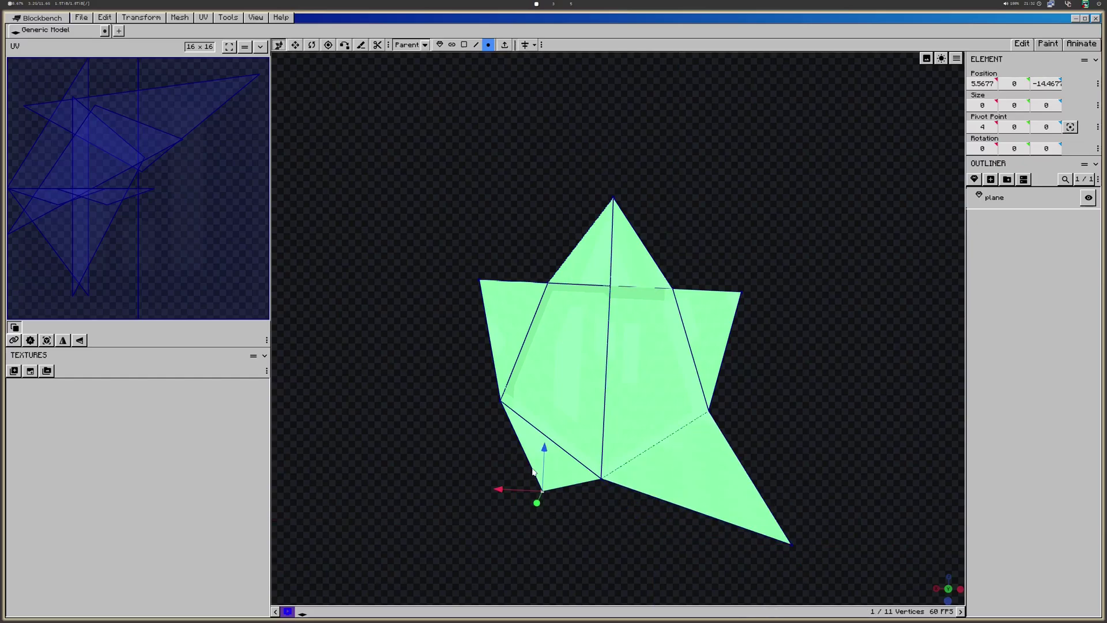
{"action": "left_click_drag", "start_coordinate": [500, 489], "coordinate": [438, 488]}
{"action": "left_click_drag", "start_coordinate": [759, 370], "coordinate": [521, 201]}
{"action": "left_click", "coordinate": [771, 380]}
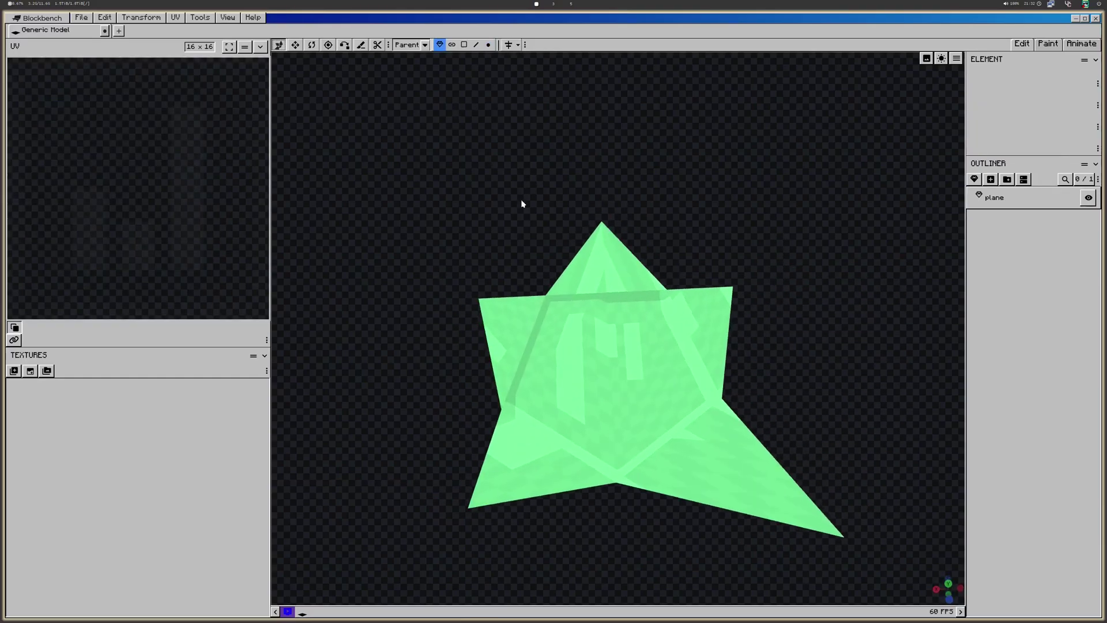
{"action": "key", "text": "super+v"}
{"action": "key", "text": "super+e"}
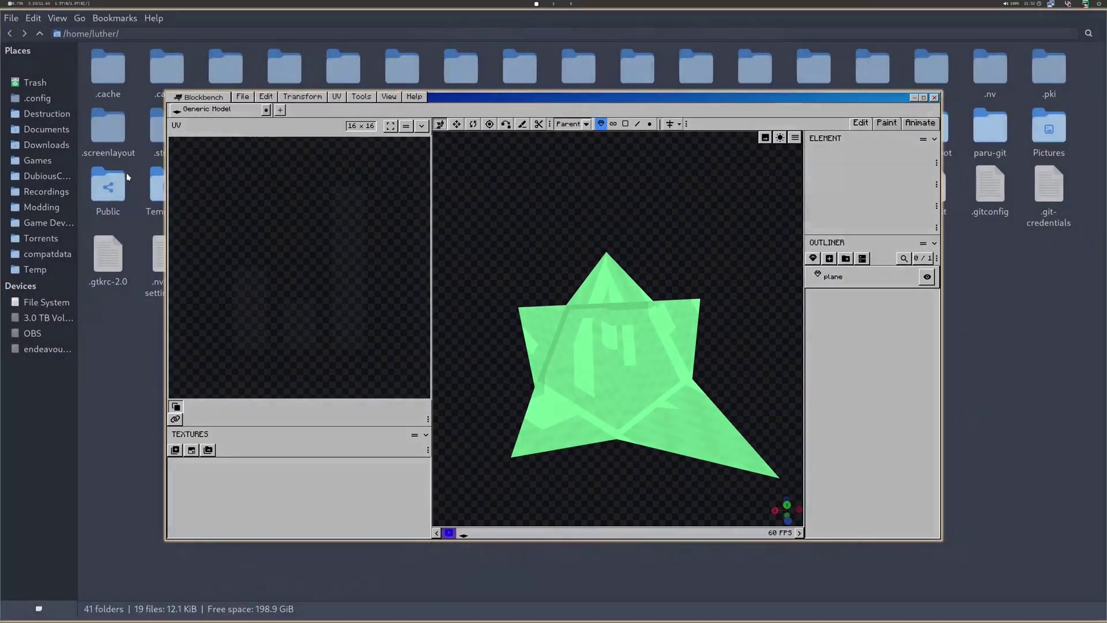
{"action": "left_click", "coordinate": [48, 273]}
{"action": "left_click_drag", "start_coordinate": [494, 72], "coordinate": [581, 239]}
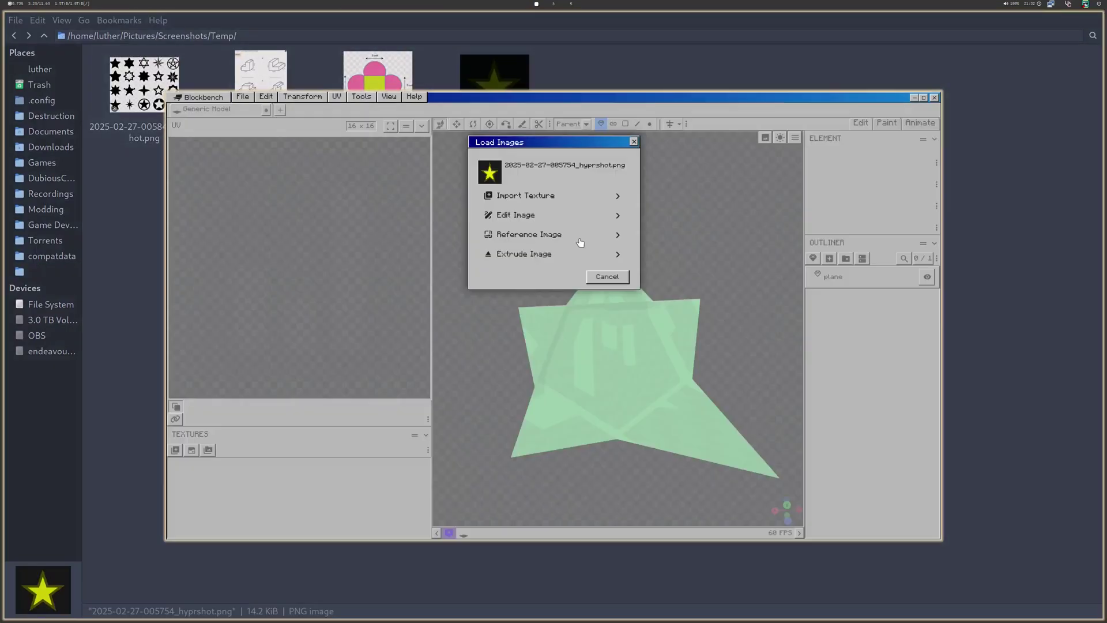
{"action": "left_click", "coordinate": [587, 235]}
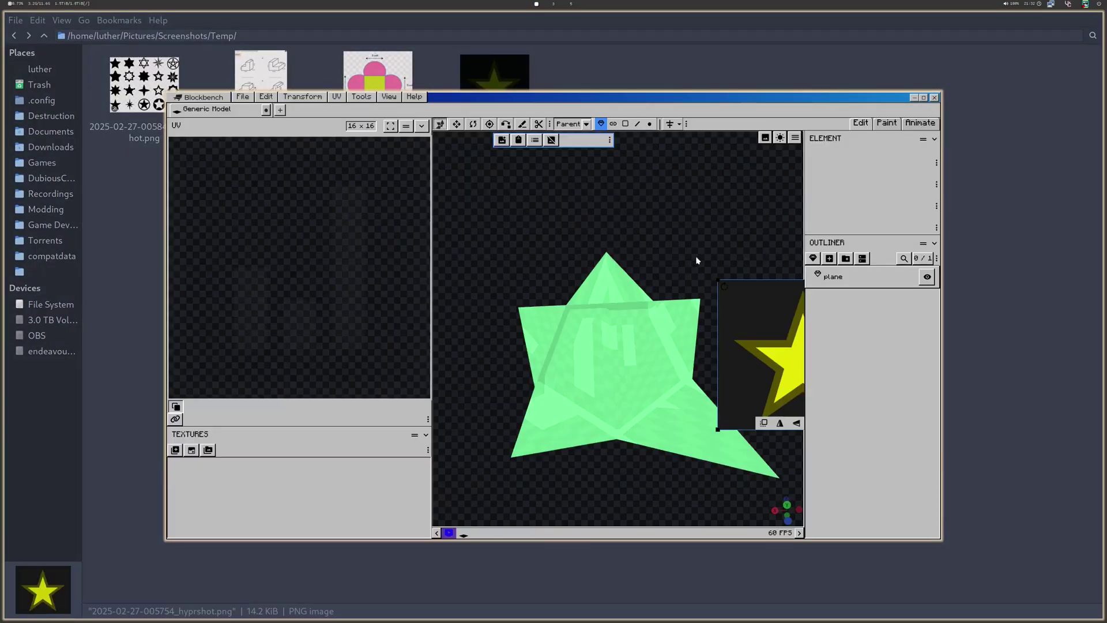
Enlarge the star reference image, center it behind the mesh in the full-size Blockbench window, and finish adjusting it
{"action": "left_click_drag", "start_coordinate": [613, 291], "coordinate": [800, 453]}
{"action": "left_click_drag", "start_coordinate": [684, 323], "coordinate": [688, 350]}
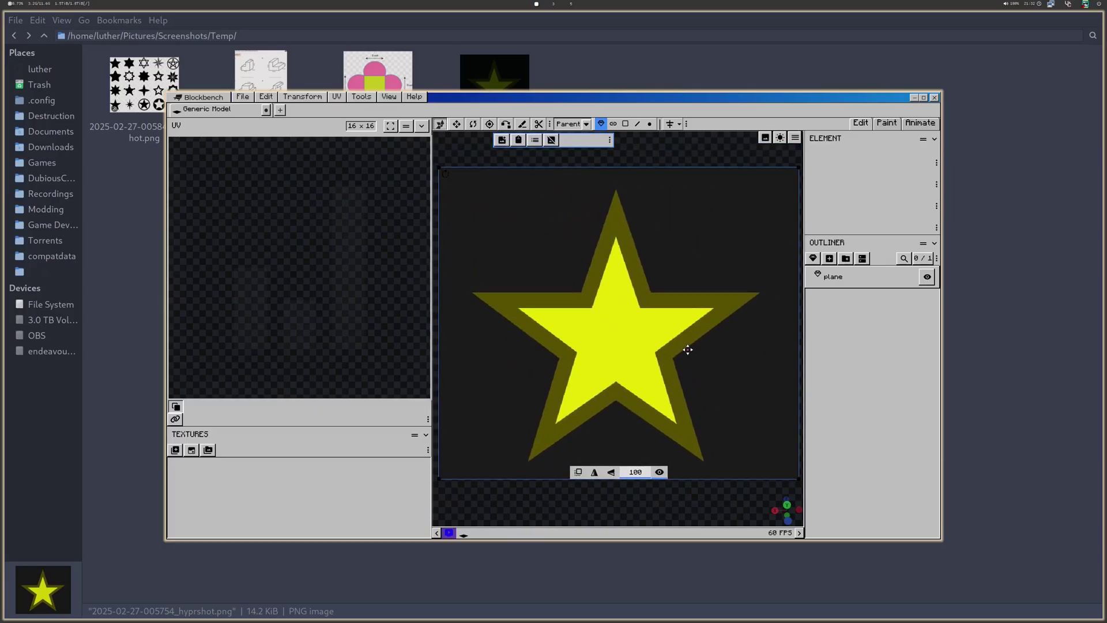
{"action": "key", "text": "super+v"}
{"action": "key", "text": "super+f"}
{"action": "left_click_drag", "start_coordinate": [677, 390], "coordinate": [897, 583]}
{"action": "left_click_drag", "start_coordinate": [748, 398], "coordinate": [753, 406]}
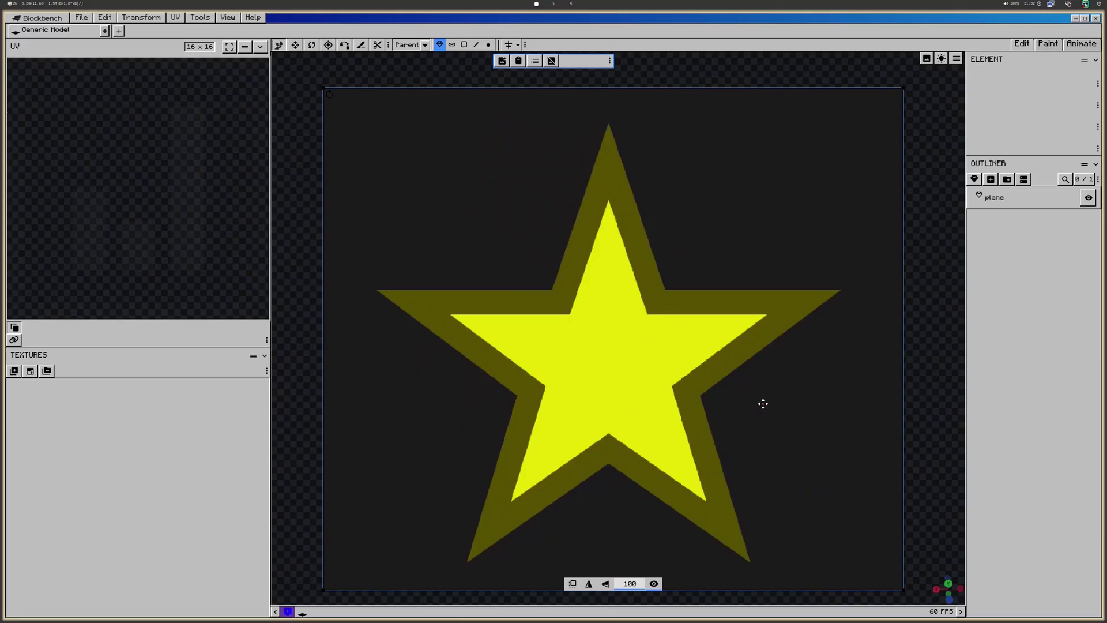
{"action": "left_click", "coordinate": [935, 437]}
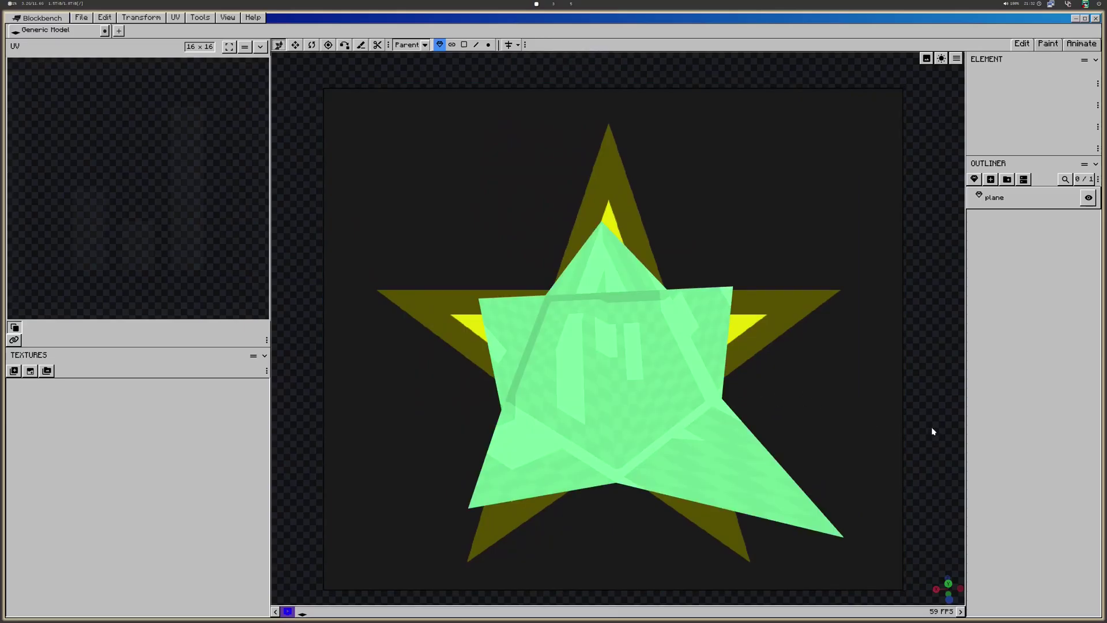
Move the left arm's tip vertex outward to X 22.5808 to reach the reference star's outer point
{"action": "left_click", "coordinate": [621, 324]}
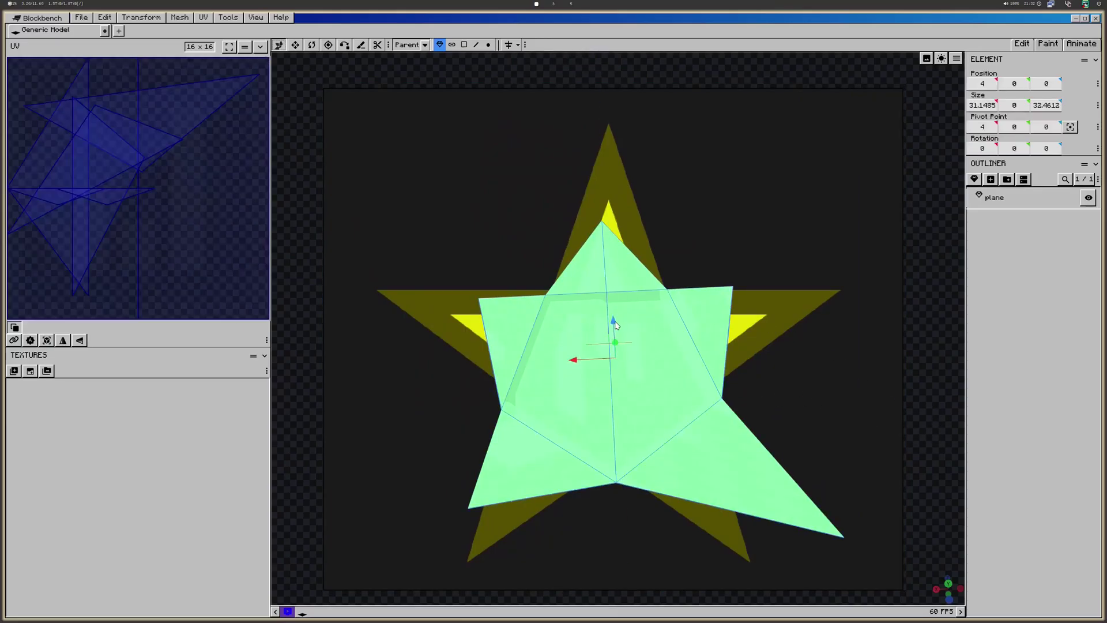
{"action": "left_click", "coordinate": [488, 45]}
{"action": "left_click", "coordinate": [478, 299]}
{"action": "left_click_drag", "start_coordinate": [443, 298], "coordinate": [375, 248]}
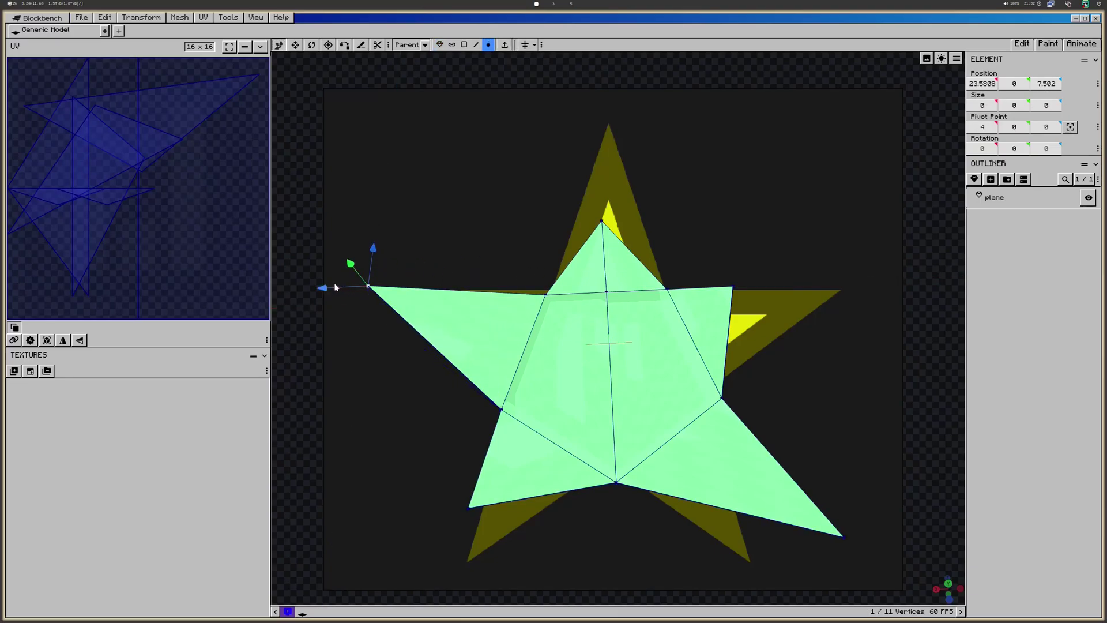
{"action": "left_click_drag", "start_coordinate": [329, 287], "coordinate": [334, 289]}
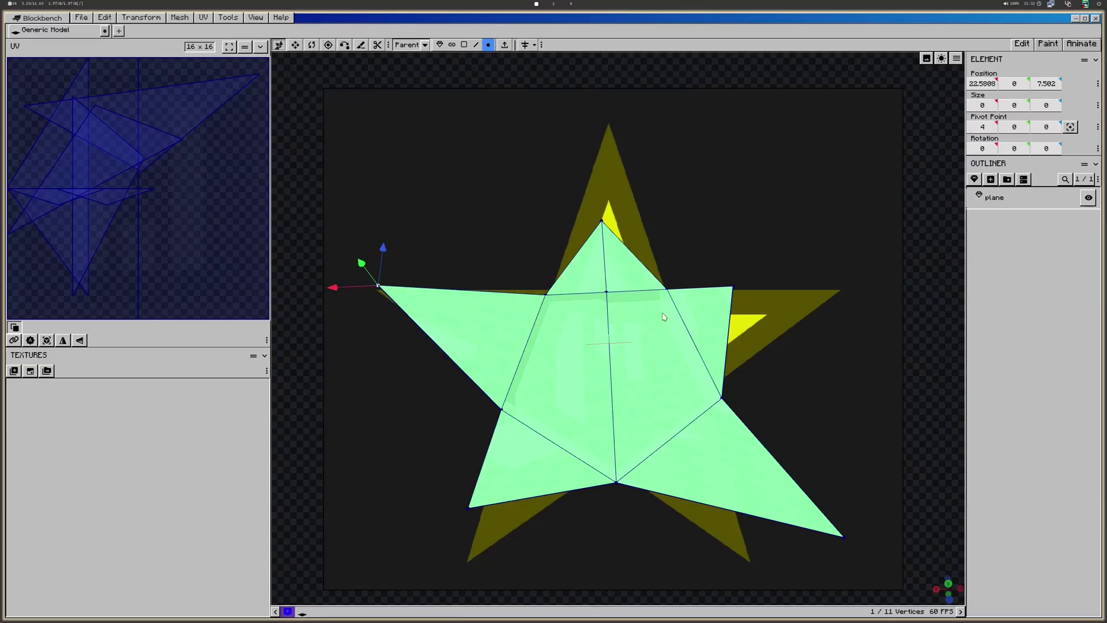
Return to object selection and set the viewport's view mode to Wireframe
{"action": "key", "text": "1"}
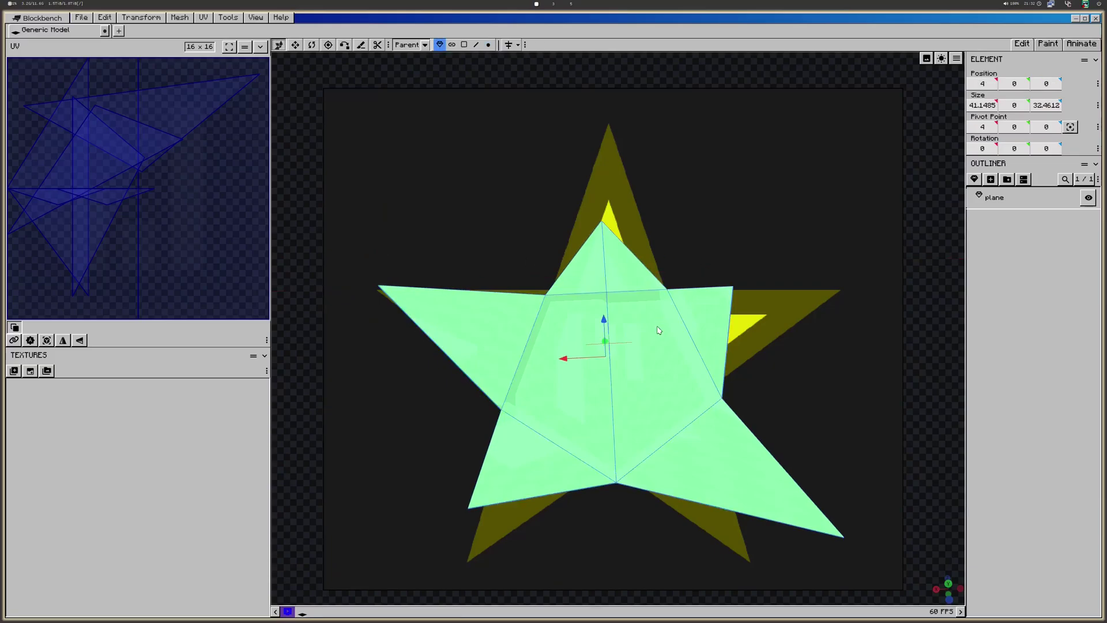
{"action": "left_click", "coordinate": [926, 58]}
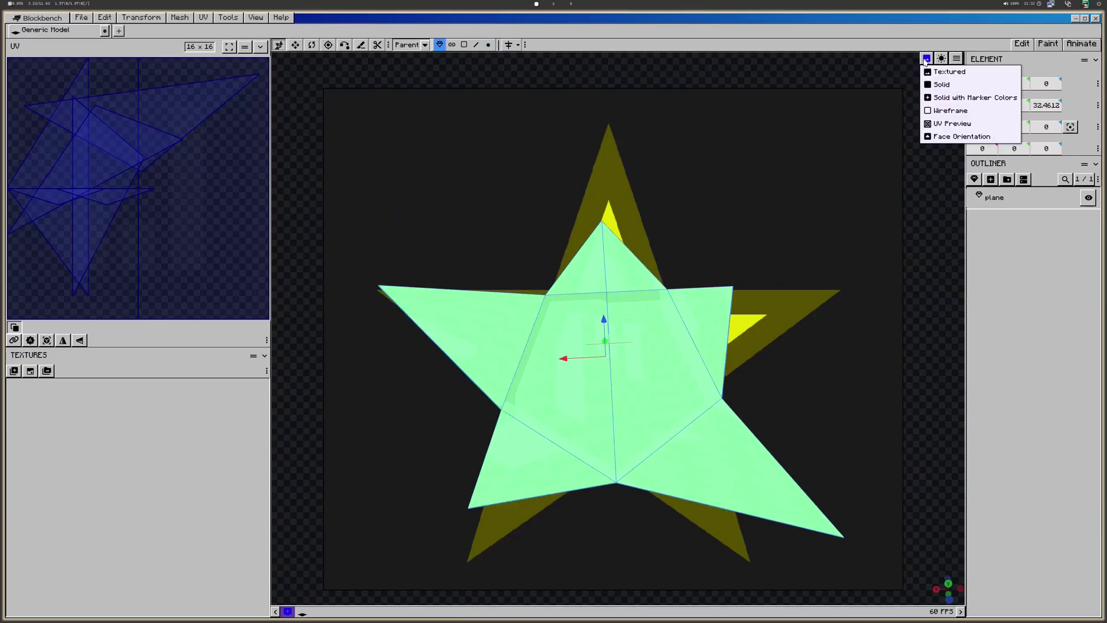
{"action": "left_click", "coordinate": [942, 110]}
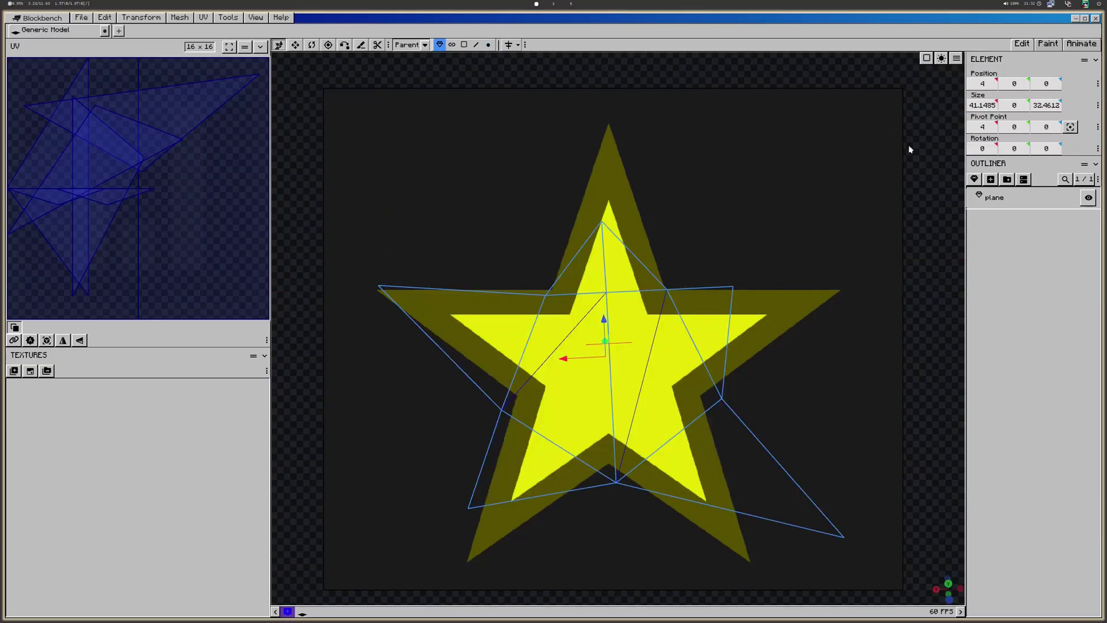
Select the top tip vertex and raise it along Z to the reference star's top outer point
{"action": "key", "text": "5"}
{"action": "left_click", "coordinate": [601, 222]}
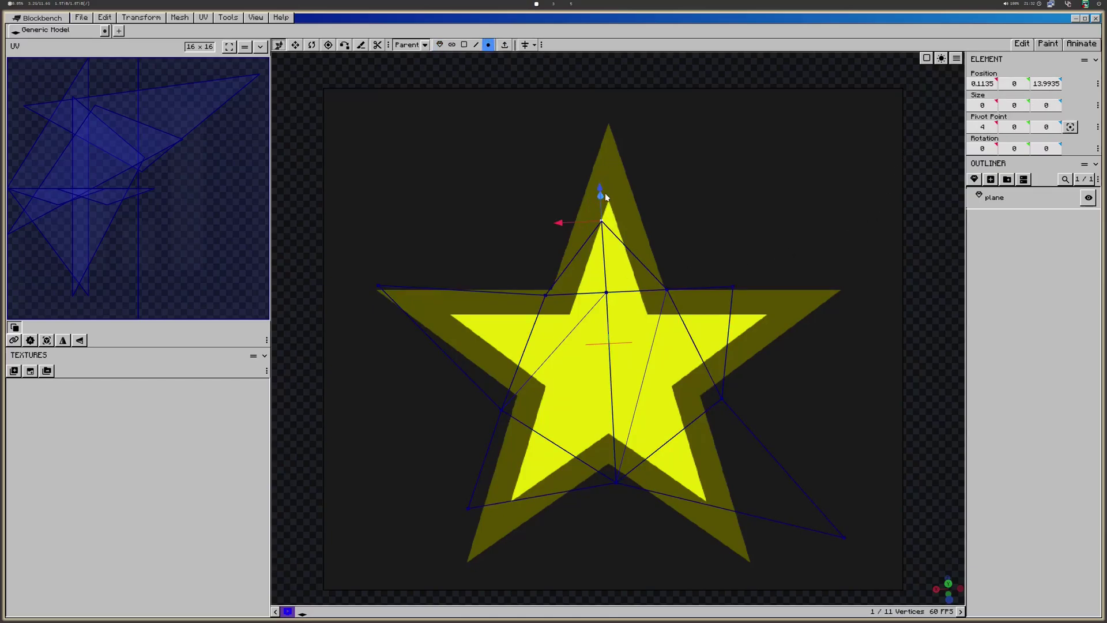
{"action": "left_click_drag", "start_coordinate": [735, 212], "coordinate": [726, 271]}
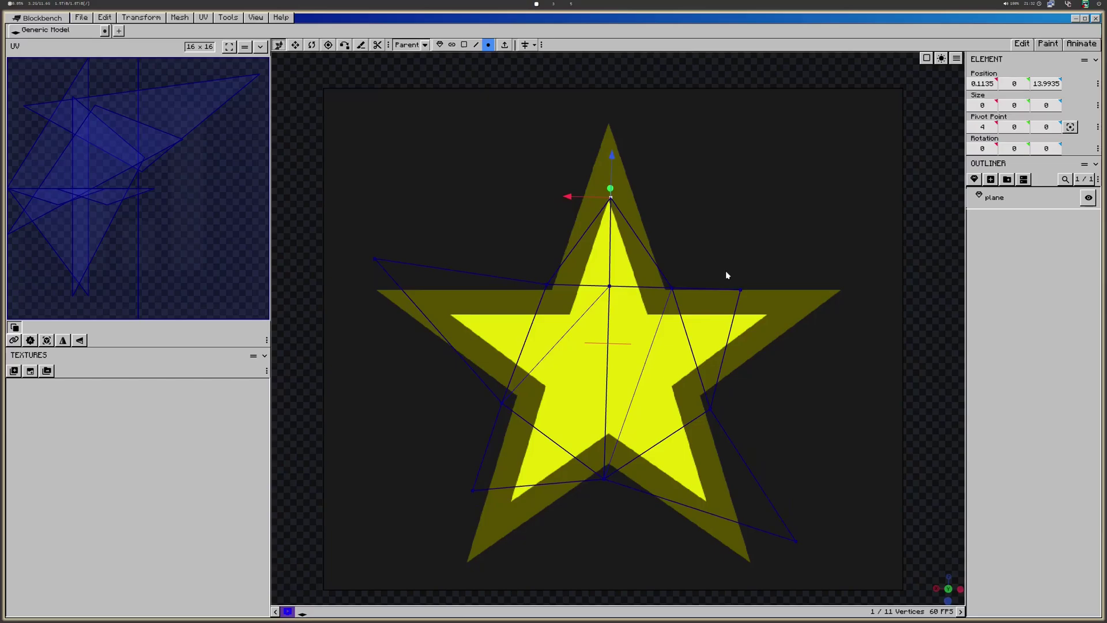
{"action": "left_click_drag", "start_coordinate": [609, 159], "coordinate": [618, 88]}
Lower the left tip to Z 5.502 and pull the right tip out to X about -22.58 to match the reference
{"action": "left_click", "coordinate": [372, 265]}
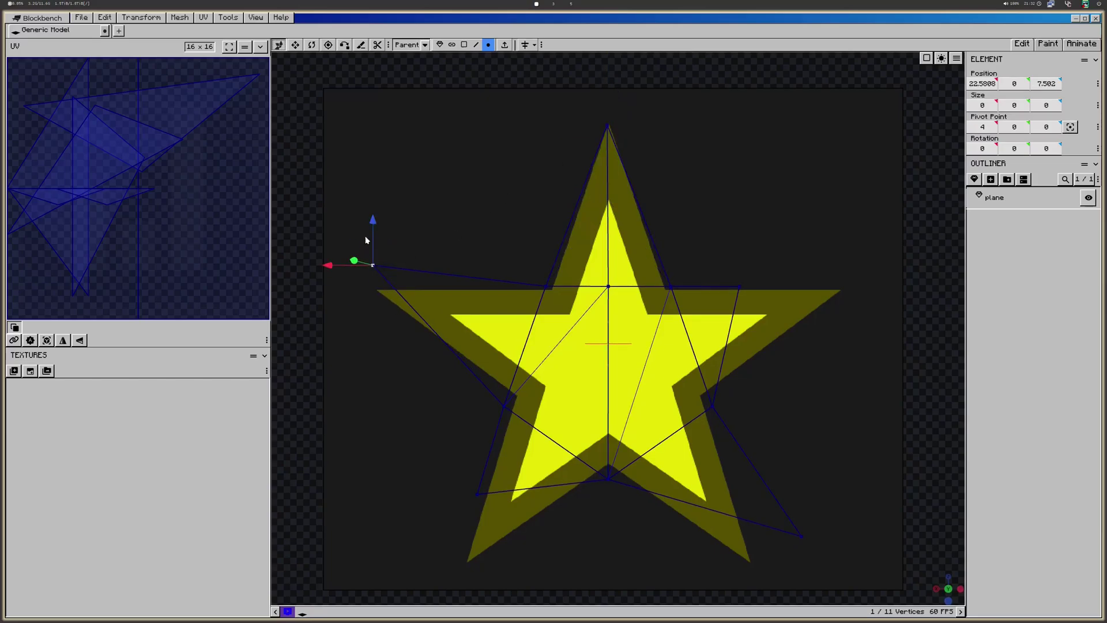
{"action": "mouse_move", "coordinate": [369, 240]}
{"action": "left_mouse_down"}
{"action": "mouse_move", "coordinate": [373, 260]}
{"action": "mouse_move", "coordinate": [373, 243]}
{"action": "left_mouse_up"}
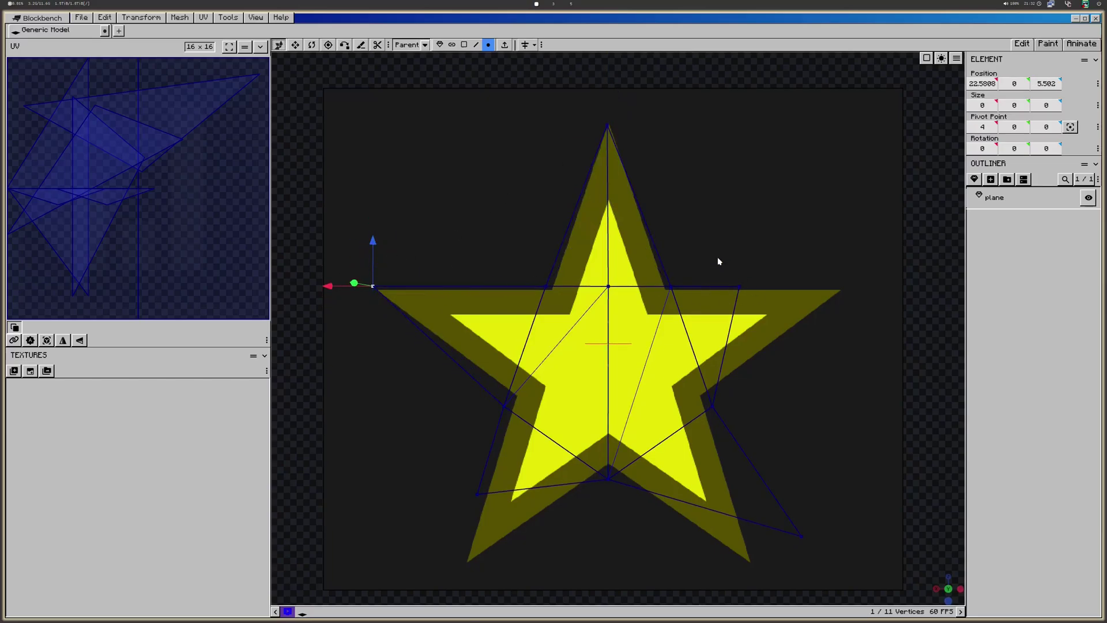
{"action": "left_click", "coordinate": [740, 286]}
{"action": "left_click_drag", "start_coordinate": [701, 289], "coordinate": [805, 292]}
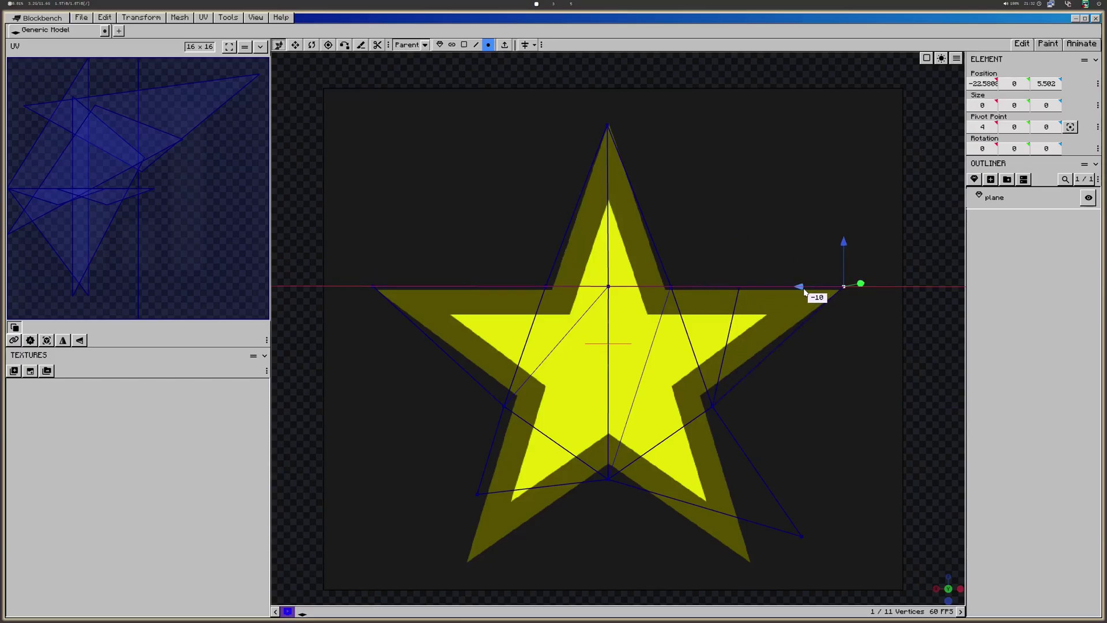
Move both bottom tips onto the reference star's lower points, at X about -13.57 and 13.57 and Z about -20.47
{"action": "left_click", "coordinate": [801, 536]}
{"action": "left_click_drag", "start_coordinate": [755, 539], "coordinate": [699, 544]}
{"action": "left_click_drag", "start_coordinate": [738, 495], "coordinate": [741, 512]}
{"action": "left_click_drag", "start_coordinate": [693, 557], "coordinate": [700, 559]}
{"action": "left_click_drag", "start_coordinate": [462, 461], "coordinate": [473, 516]}
{"action": "left_click_drag", "start_coordinate": [436, 557], "coordinate": [425, 560]}
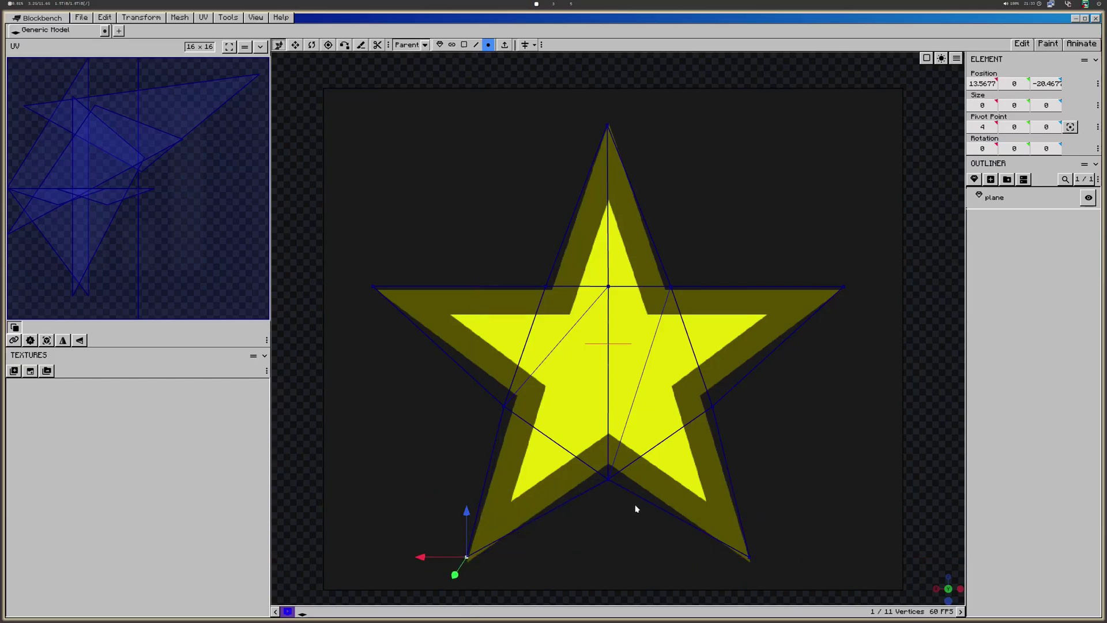
Align the bottom inner vertex, both bottom tips and the right lower inner vertex (X -8.75, Z -5) with the reference star
{"action": "left_click_drag", "start_coordinate": [635, 508], "coordinate": [609, 424]}
{"action": "left_click", "coordinate": [466, 558]}
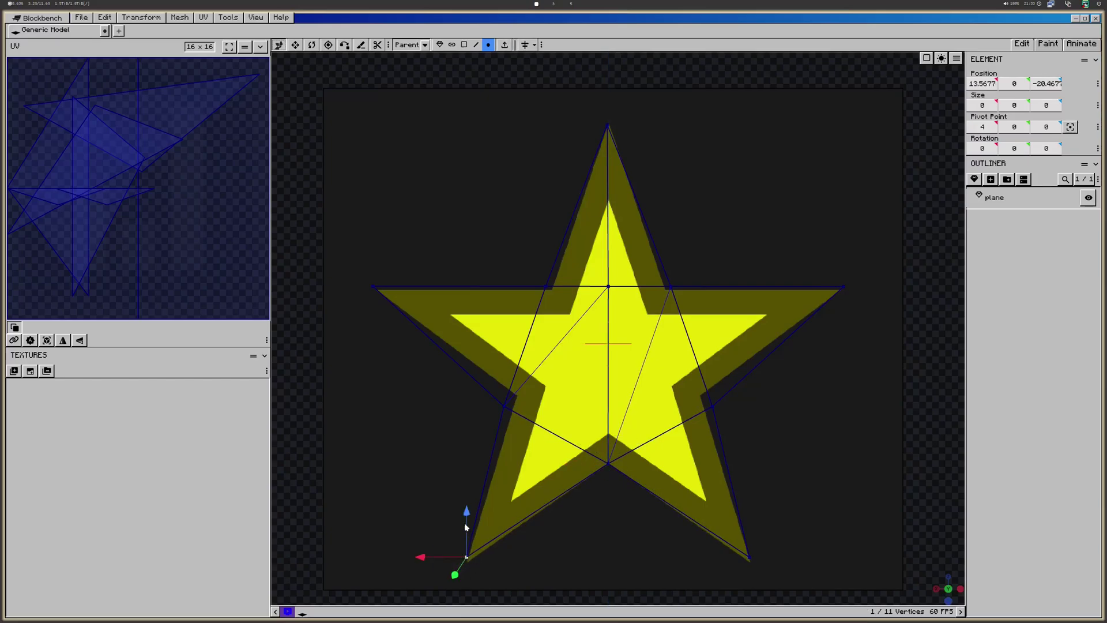
{"action": "left_click", "coordinate": [748, 559]}
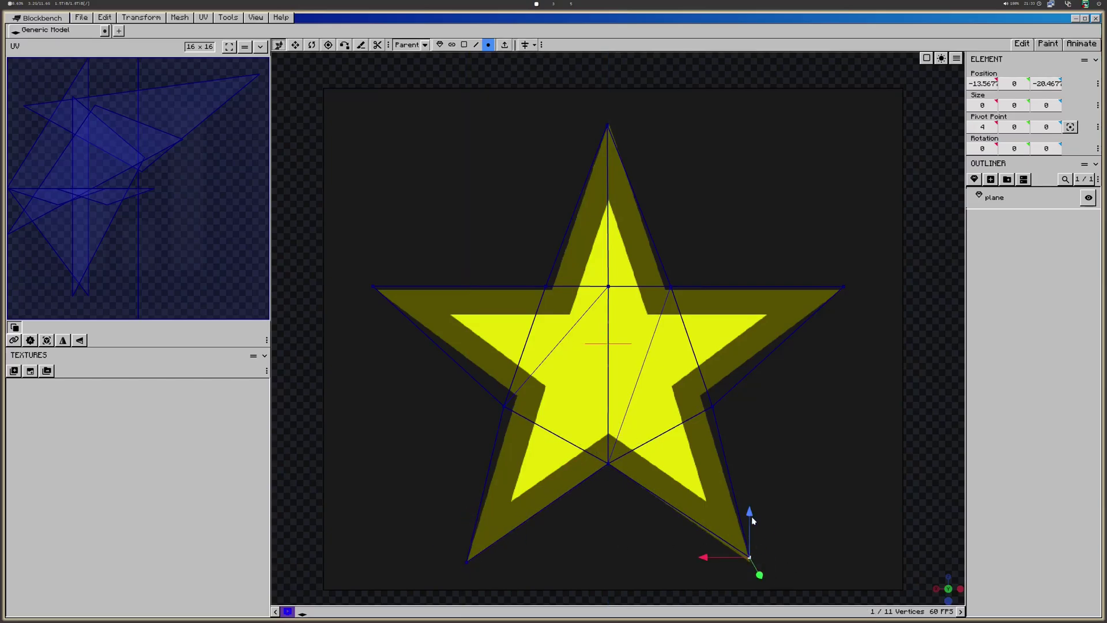
{"action": "left_click", "coordinate": [713, 396]}
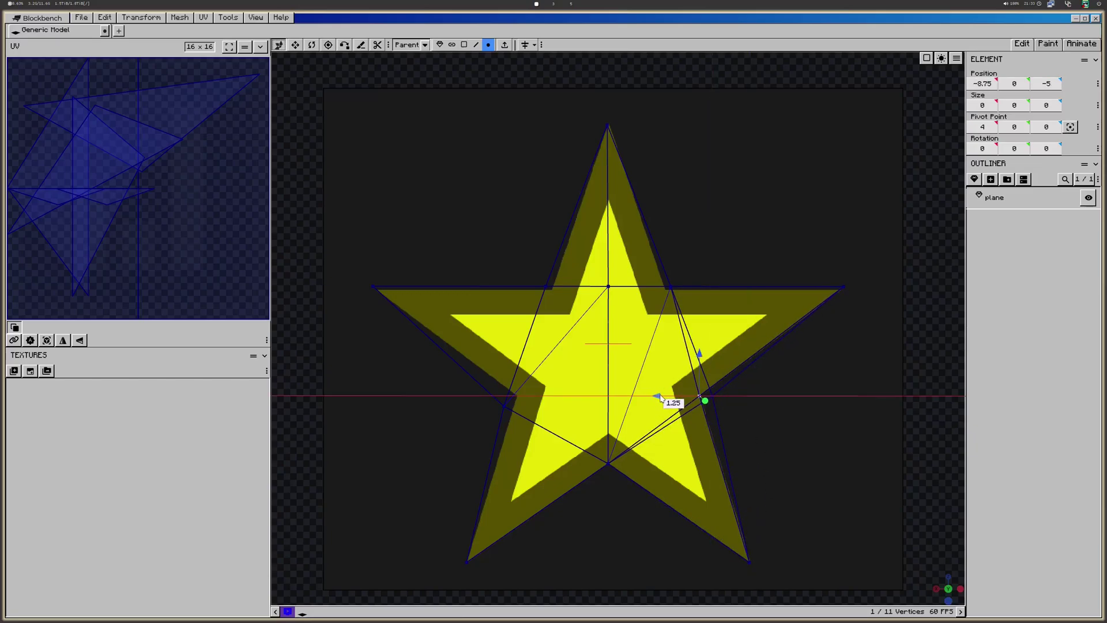
Nudge the right tip inward to X about -22.33 and slightly down onto the reference star's outer point
{"action": "left_click", "coordinate": [843, 279]}
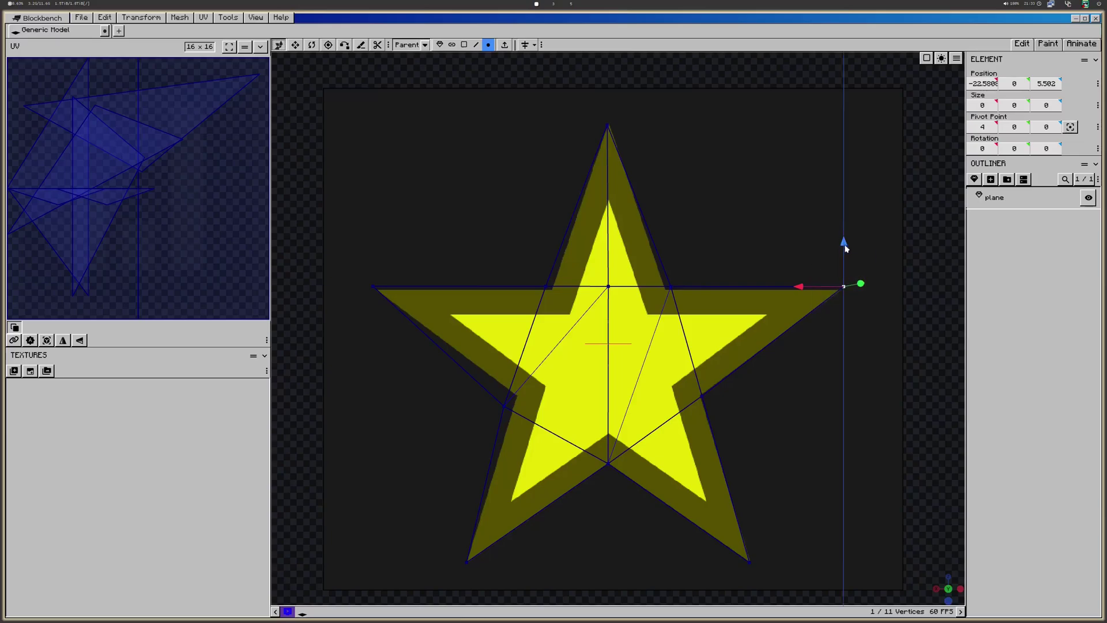
{"action": "left_click_drag", "start_coordinate": [844, 242], "coordinate": [844, 247]}
{"action": "left_click_drag", "start_coordinate": [801, 289], "coordinate": [799, 288]}
{"action": "left_click_drag", "start_coordinate": [840, 248], "coordinate": [843, 256]}
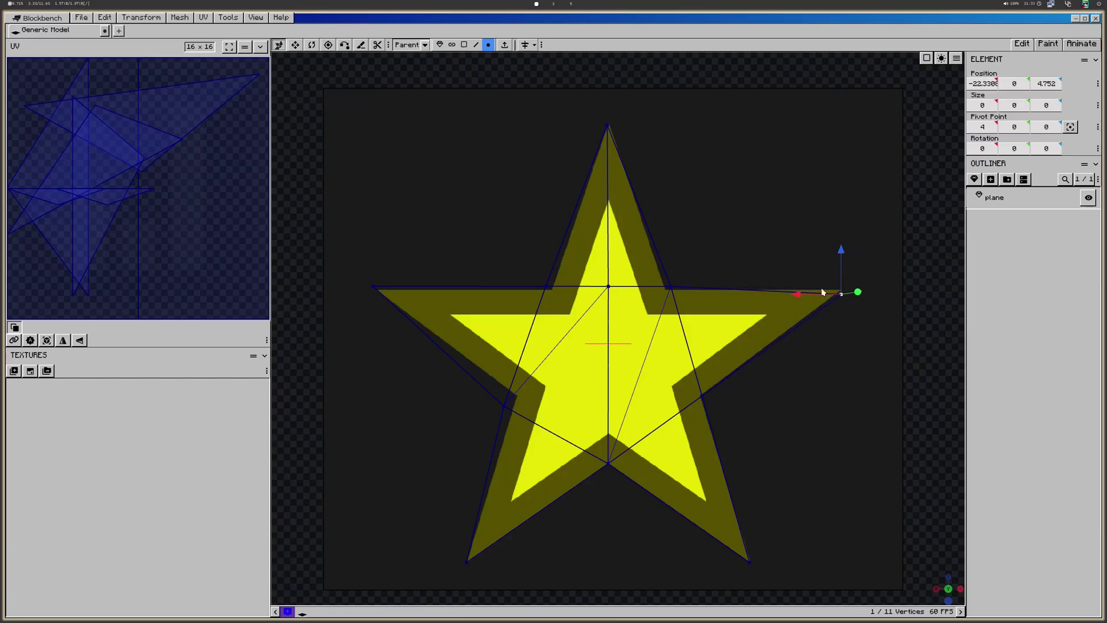
{"action": "left_click_drag", "start_coordinate": [799, 298], "coordinate": [816, 308]}
{"action": "key", "text": "ctrl+z"}
Move the left tip to X about 22.33 and Z 5.252 to match the reference star
{"action": "left_click", "coordinate": [374, 288]}
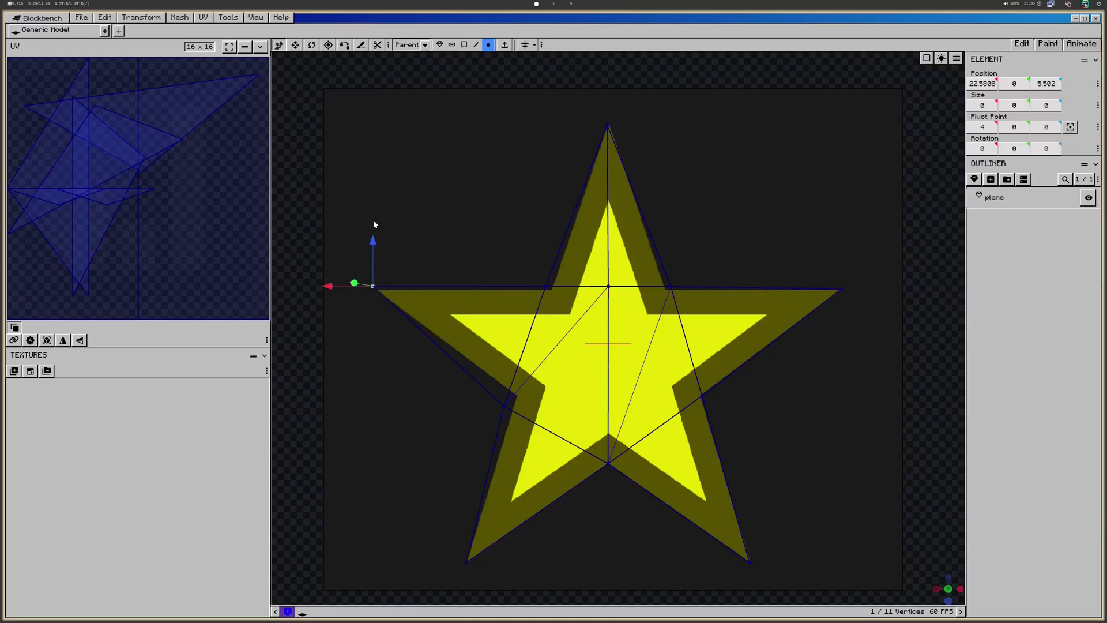
{"action": "left_click_drag", "start_coordinate": [373, 240], "coordinate": [375, 242]}
{"action": "left_click_drag", "start_coordinate": [328, 286], "coordinate": [328, 289]}
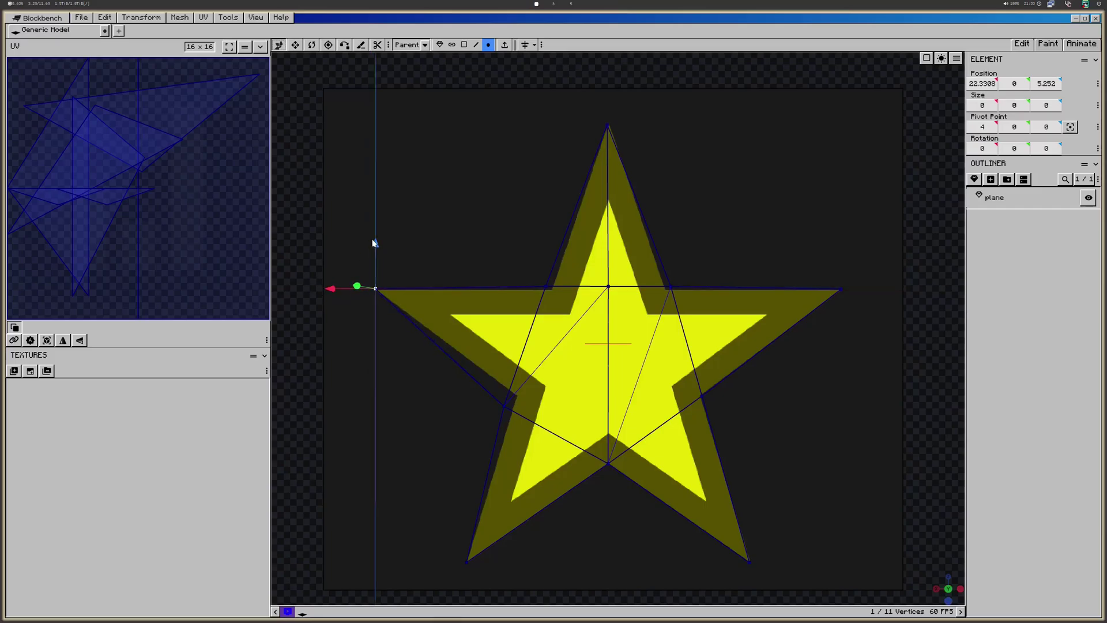
Move the left lower inner vertex to X 8.75, Z -5 on the reference outline
{"action": "left_click", "coordinate": [503, 410]}
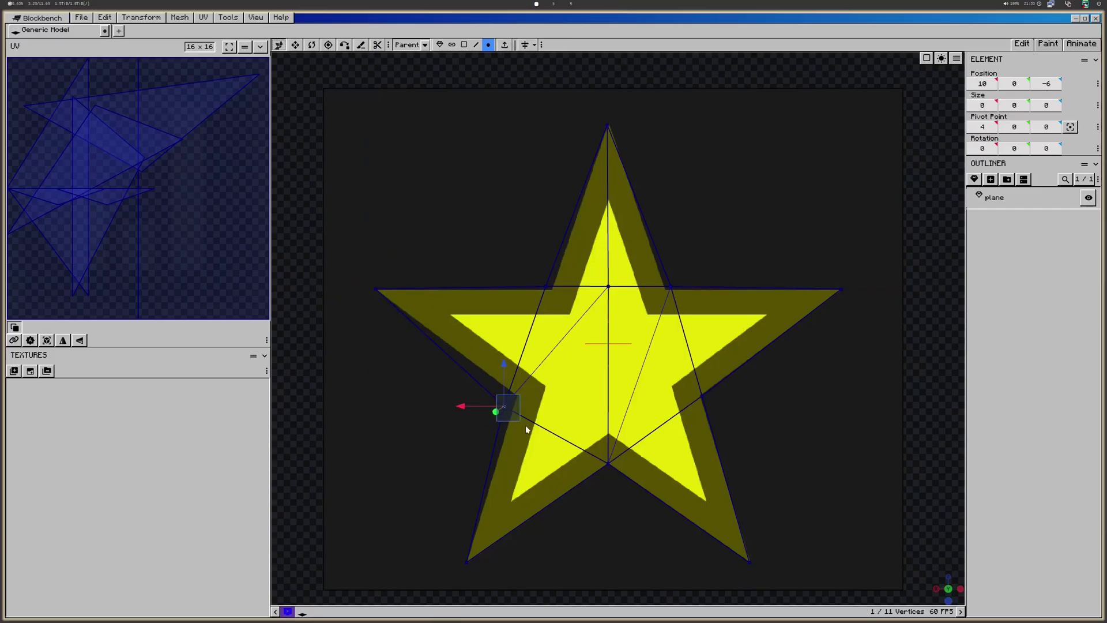
{"action": "left_click_drag", "start_coordinate": [502, 377], "coordinate": [508, 368]}
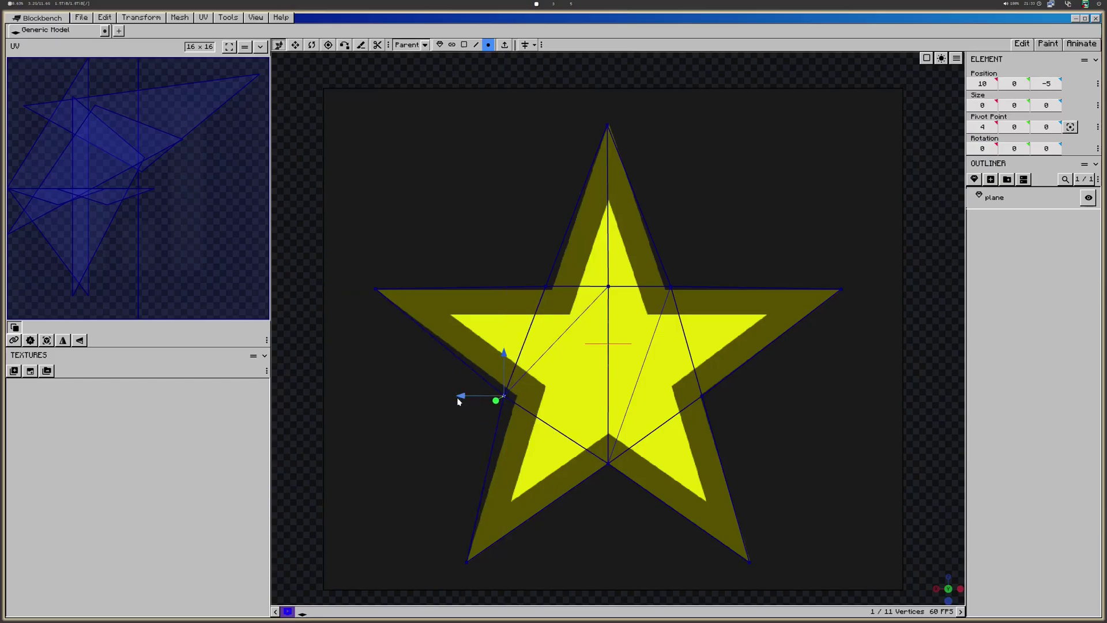
{"action": "left_click_drag", "start_coordinate": [460, 397], "coordinate": [474, 398]}
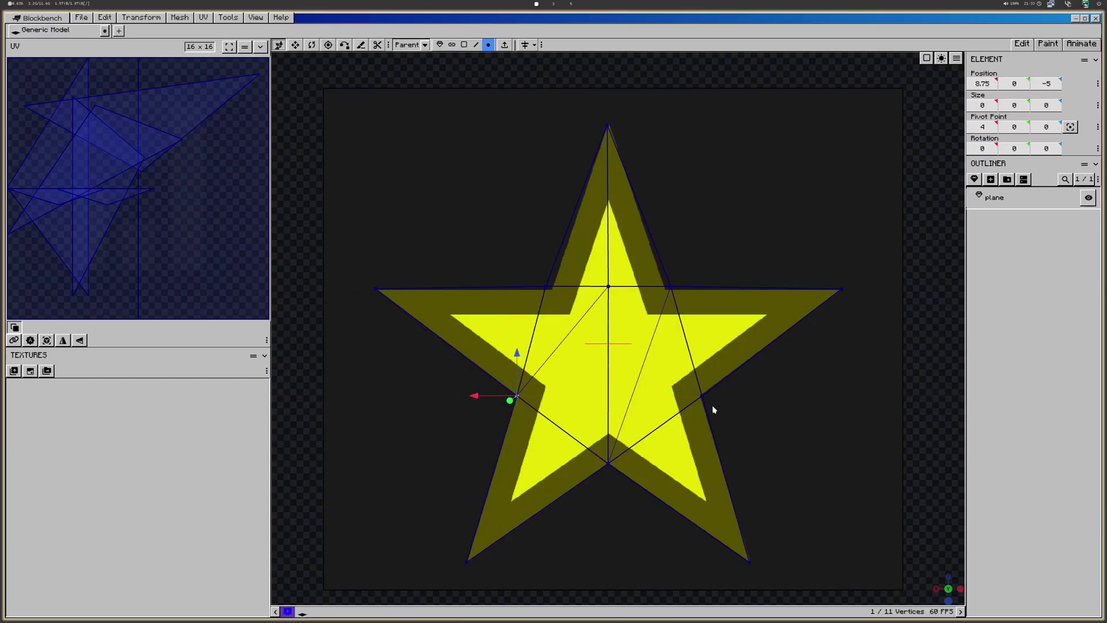
Move the upper-left inner vertex to X 5.25, Z 5.252, and align the upper-right inner and upper center vertices at Z 5.252
{"action": "left_click", "coordinate": [543, 287]}
{"action": "left_click_drag", "start_coordinate": [545, 244], "coordinate": [547, 247]}
{"action": "left_click_drag", "start_coordinate": [508, 288], "coordinate": [527, 291]}
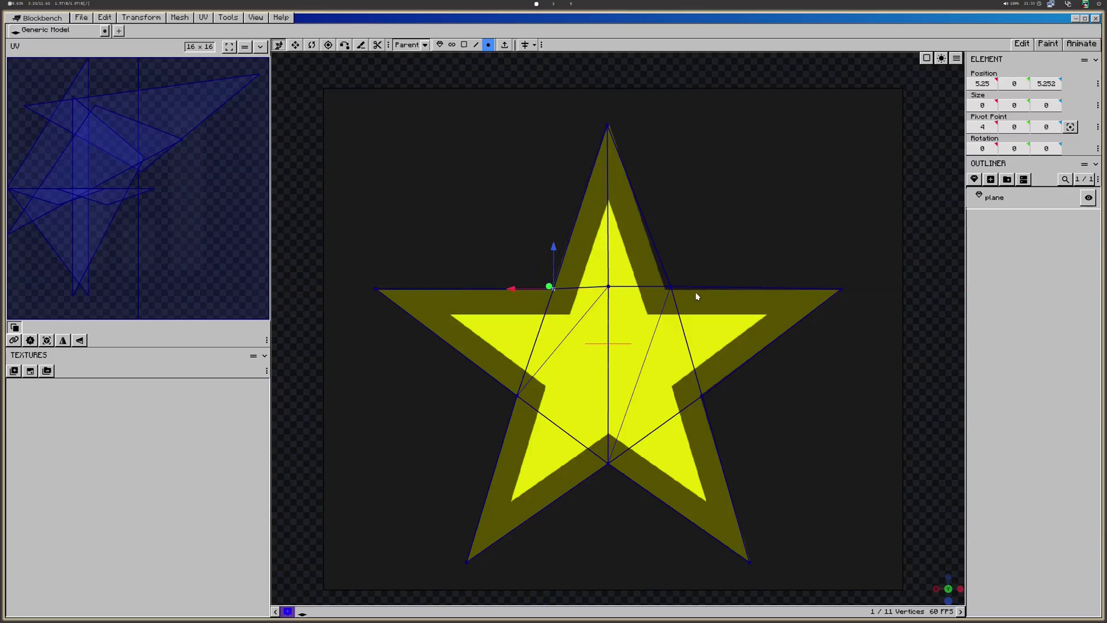
{"action": "left_click", "coordinate": [673, 287]}
{"action": "left_click_drag", "start_coordinate": [671, 247], "coordinate": [671, 248]}
{"action": "left_click_drag", "start_coordinate": [629, 288], "coordinate": [566, 289]}
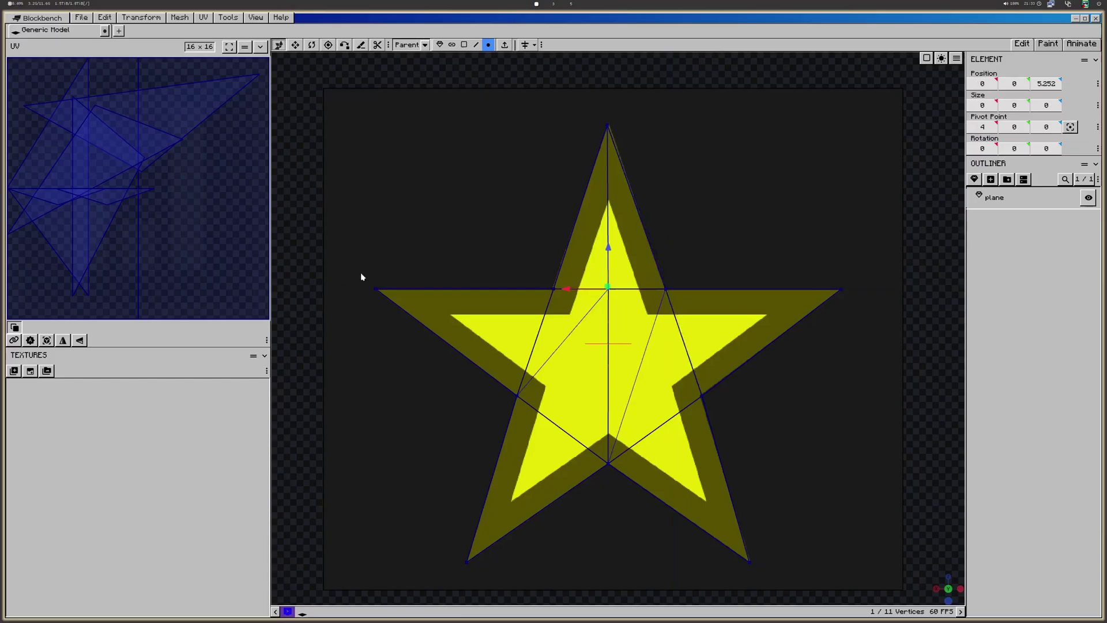
Return to object selection and switch the viewport from wireframe back to the textured view mode
{"action": "left_click", "coordinate": [812, 468]}
{"action": "left_click_drag", "start_coordinate": [800, 385], "coordinate": [783, 468]}
{"action": "left_click_drag", "start_coordinate": [783, 468], "coordinate": [815, 466]}
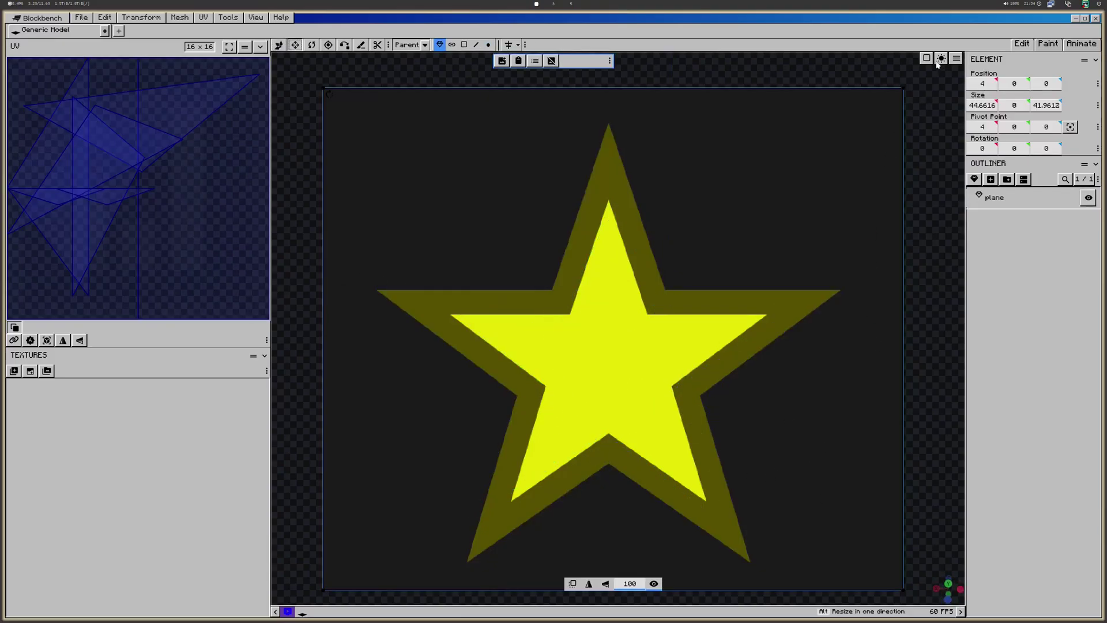
{"action": "left_click", "coordinate": [928, 60]}
{"action": "left_click", "coordinate": [927, 59]}
{"action": "left_click", "coordinate": [928, 71]}
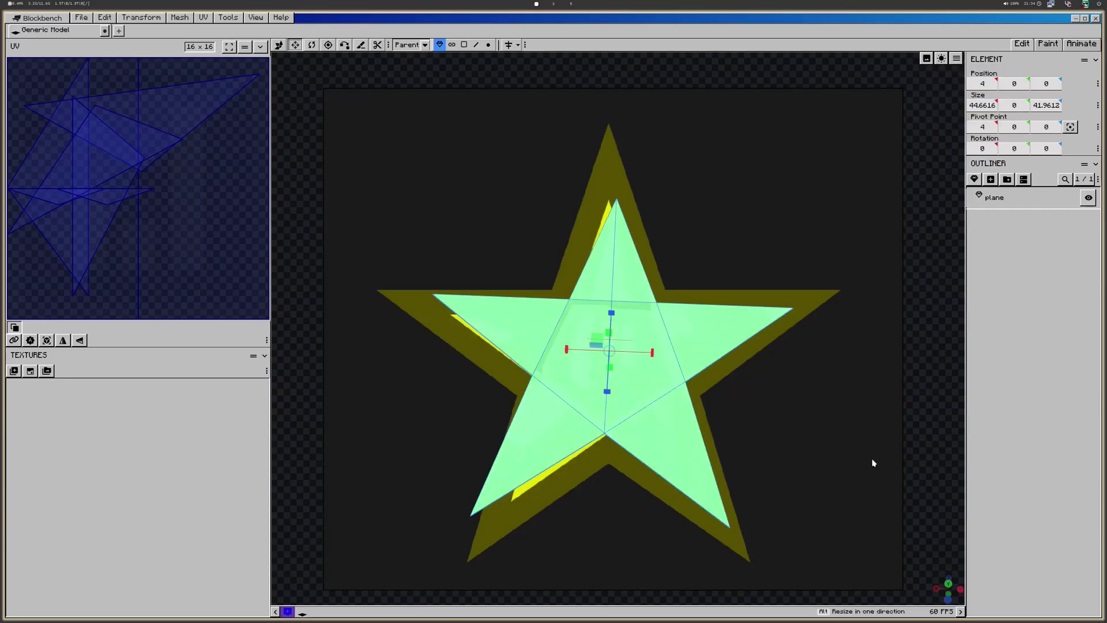
Delete the star reference image from the viewport
{"action": "mouse_move", "coordinate": [874, 463]}
{"action": "left_mouse_down"}
{"action": "mouse_move", "coordinate": [820, 432]}
{"action": "mouse_move", "coordinate": [854, 460]}
{"action": "left_mouse_up"}
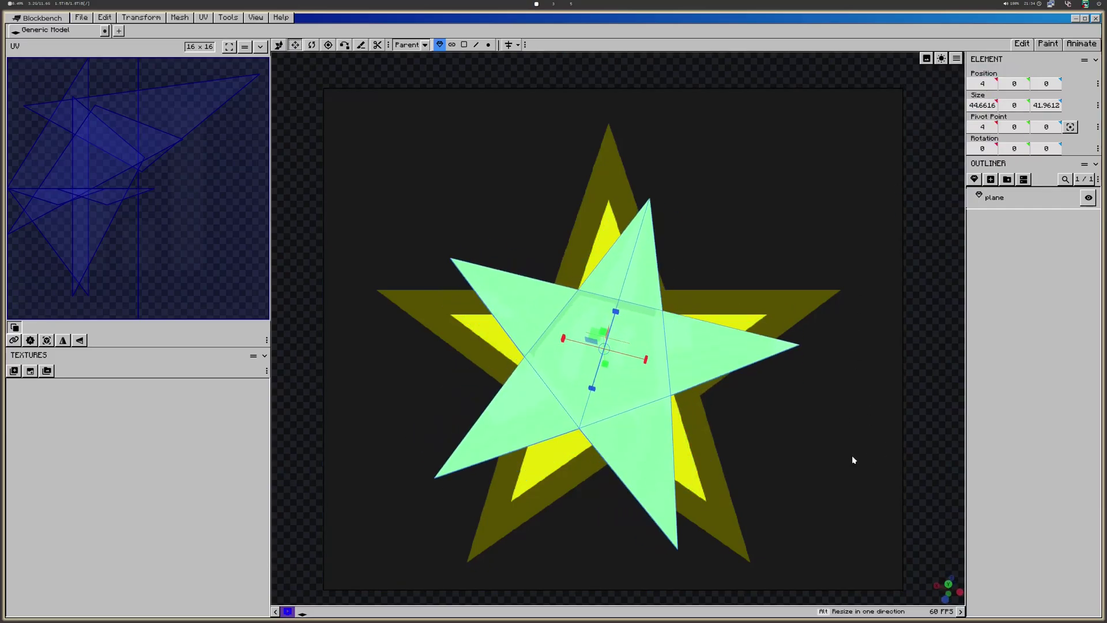
{"action": "double_click", "coordinate": [852, 456]}
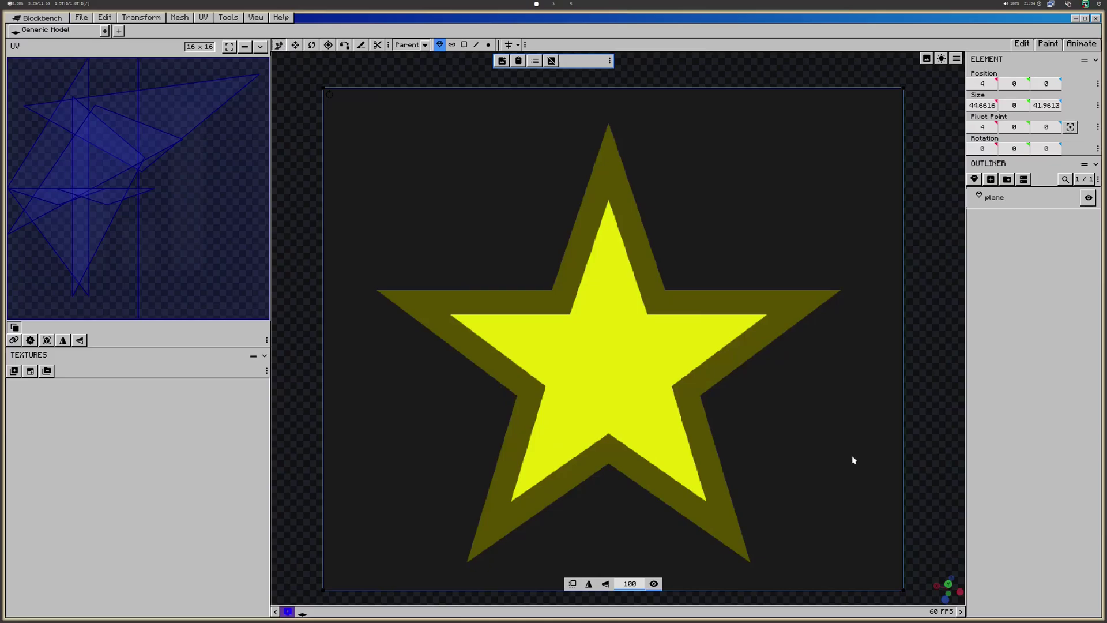
{"action": "key", "text": "Delete"}
{"action": "left_click", "coordinate": [577, 137]}
{"action": "left_click_drag", "start_coordinate": [795, 477], "coordinate": [815, 503]}
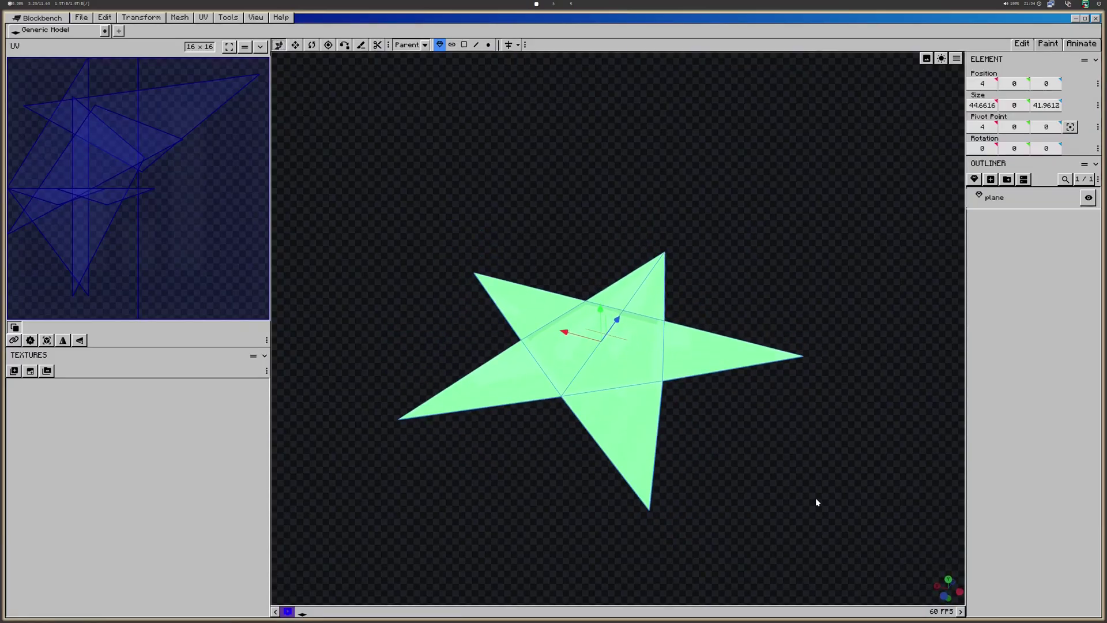
Select all faces of the star and extrude them upward to a total thickness of about 10 units
{"action": "key", "text": "Tab"}
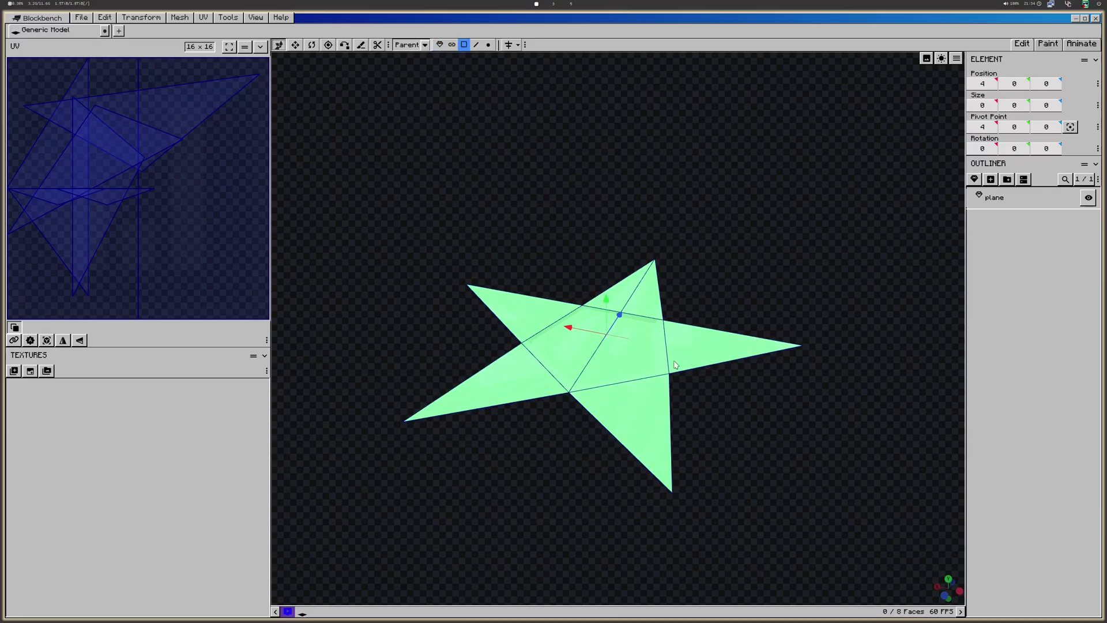
{"action": "left_click_drag", "start_coordinate": [683, 365], "coordinate": [719, 271]}
{"action": "key", "text": "4"}
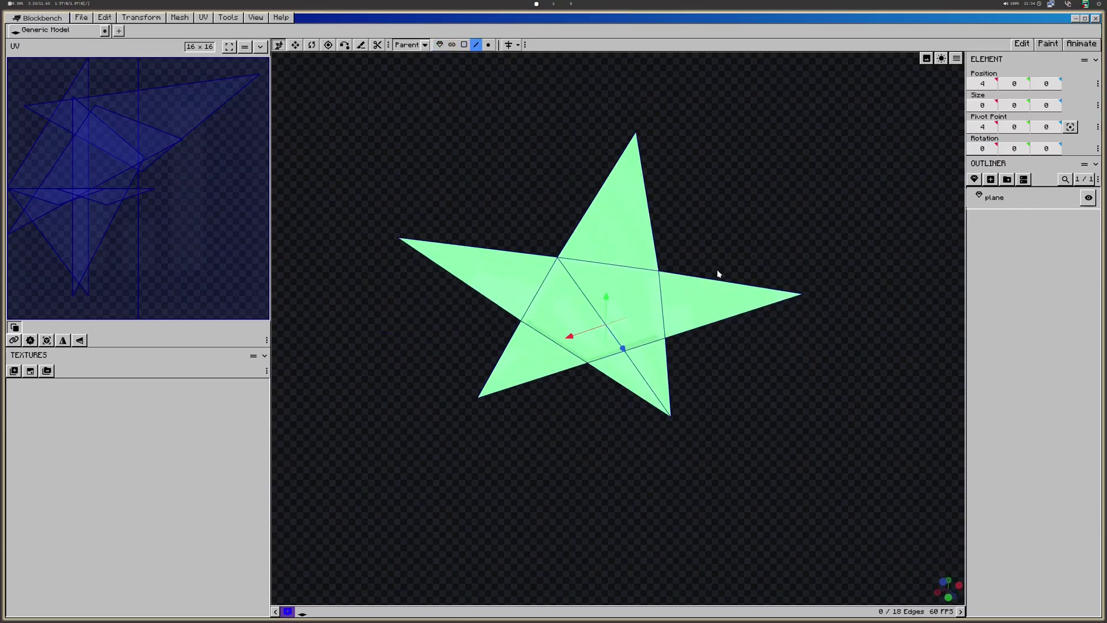
{"action": "left_click", "coordinate": [719, 278]}
{"action": "left_click_drag", "start_coordinate": [724, 318], "coordinate": [634, 353]}
{"action": "key", "text": "3"}
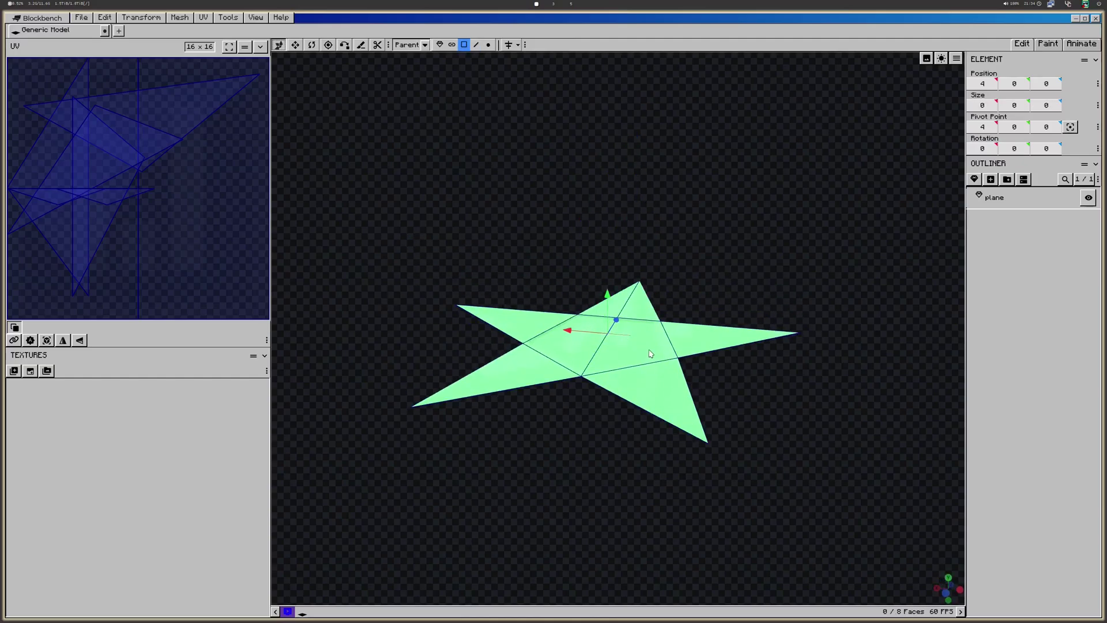
{"action": "key", "text": "ctrl+a"}
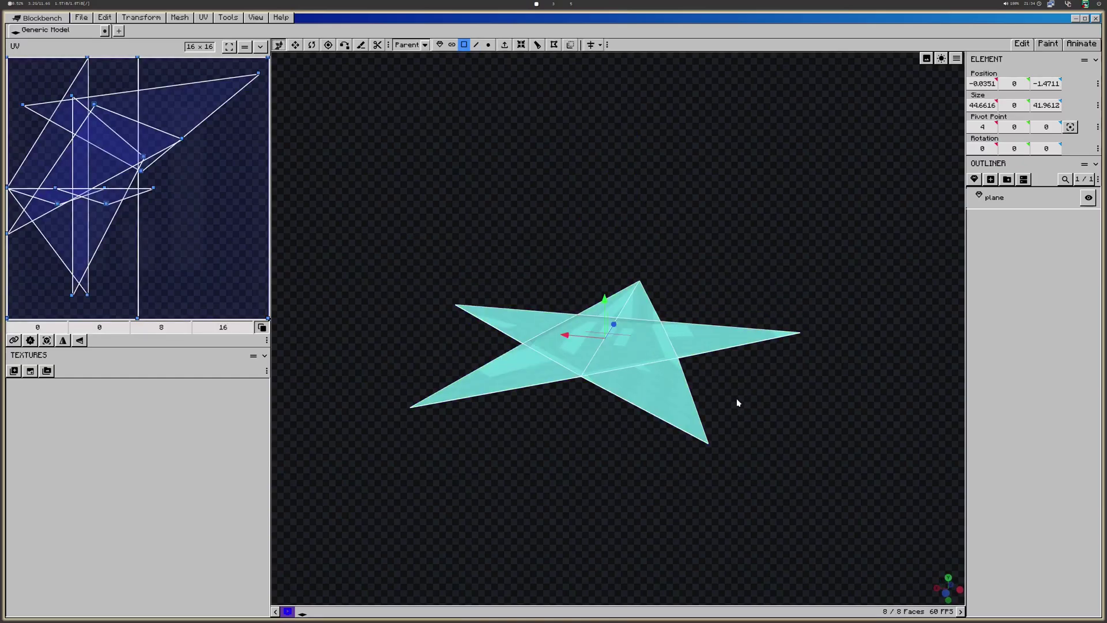
{"action": "left_click", "coordinate": [504, 44]}
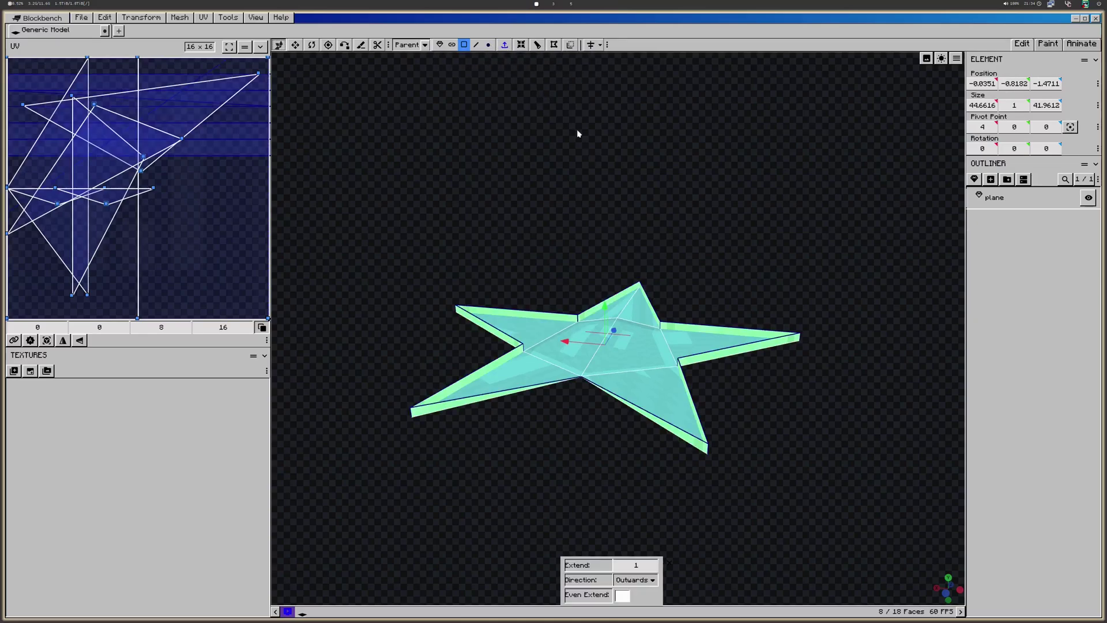
{"action": "left_click_drag", "start_coordinate": [603, 307], "coordinate": [606, 219]}
Return to object selection, deselect the star and turn on viewport shading to inspect its sides
{"action": "left_click_drag", "start_coordinate": [824, 413], "coordinate": [877, 192]}
{"action": "key", "text": "1"}
{"action": "left_click", "coordinate": [832, 401]}
{"action": "left_click", "coordinate": [940, 58]}
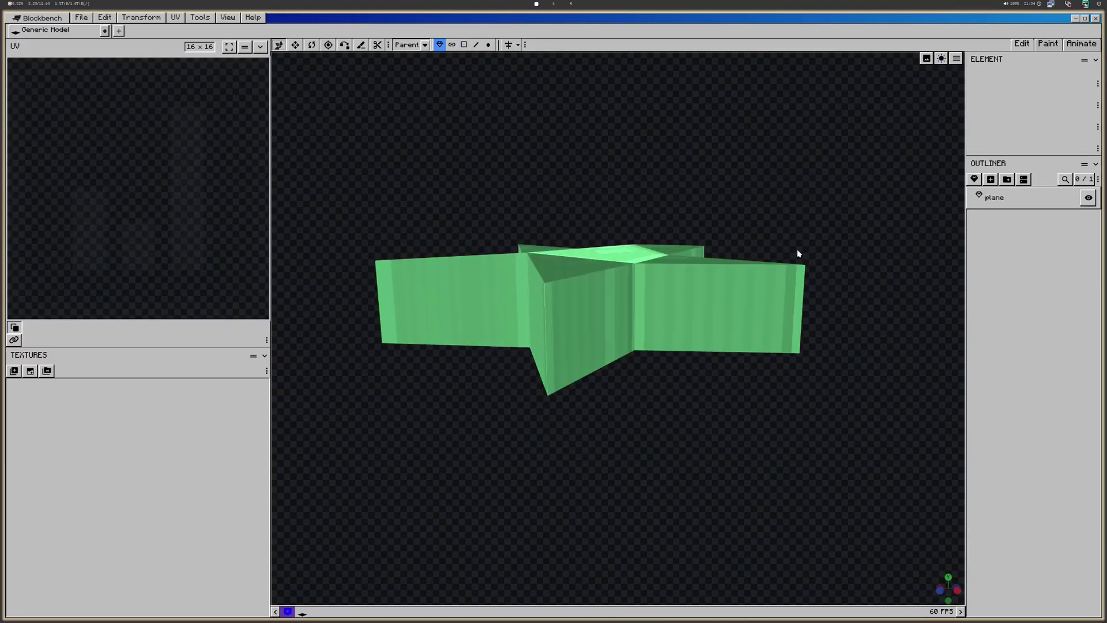
{"action": "mouse_move", "coordinate": [798, 252]}
{"action": "left_mouse_down"}
{"action": "mouse_move", "coordinate": [827, 267]}
{"action": "mouse_move", "coordinate": [880, 244]}
{"action": "left_mouse_up"}
{"action": "right_click_drag", "start_coordinate": [883, 252], "coordinate": [857, 337]}
{"action": "left_click_drag", "start_coordinate": [833, 367], "coordinate": [830, 358]}
Select all upper vertices of the extruded star and scale them along Y to flatten them to zero height
{"action": "key", "text": "5"}
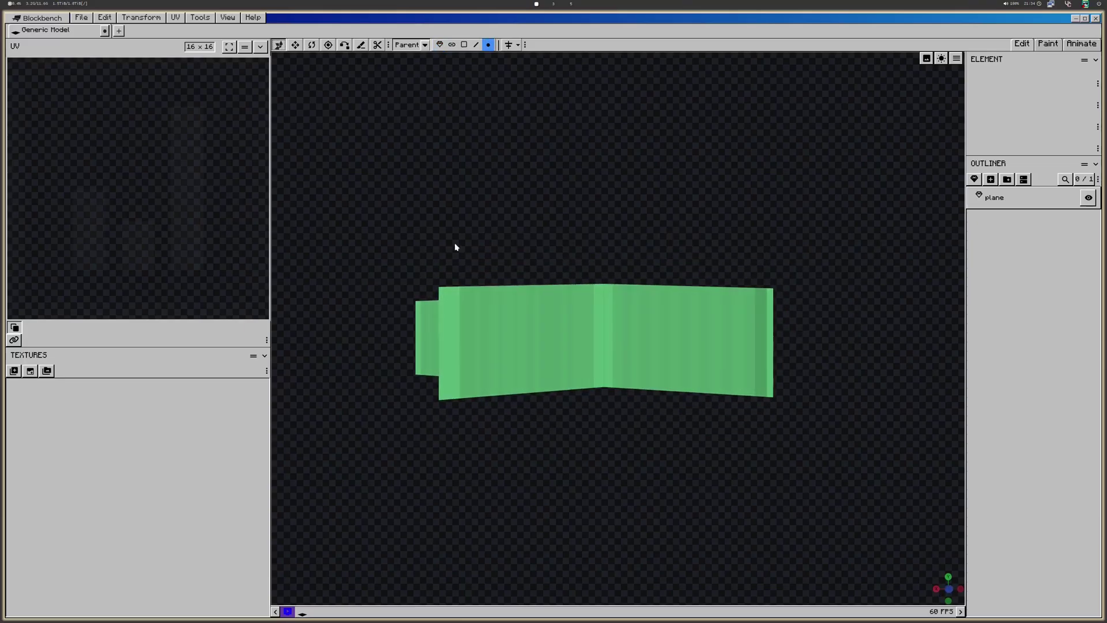
{"action": "left_click", "coordinate": [477, 322]}
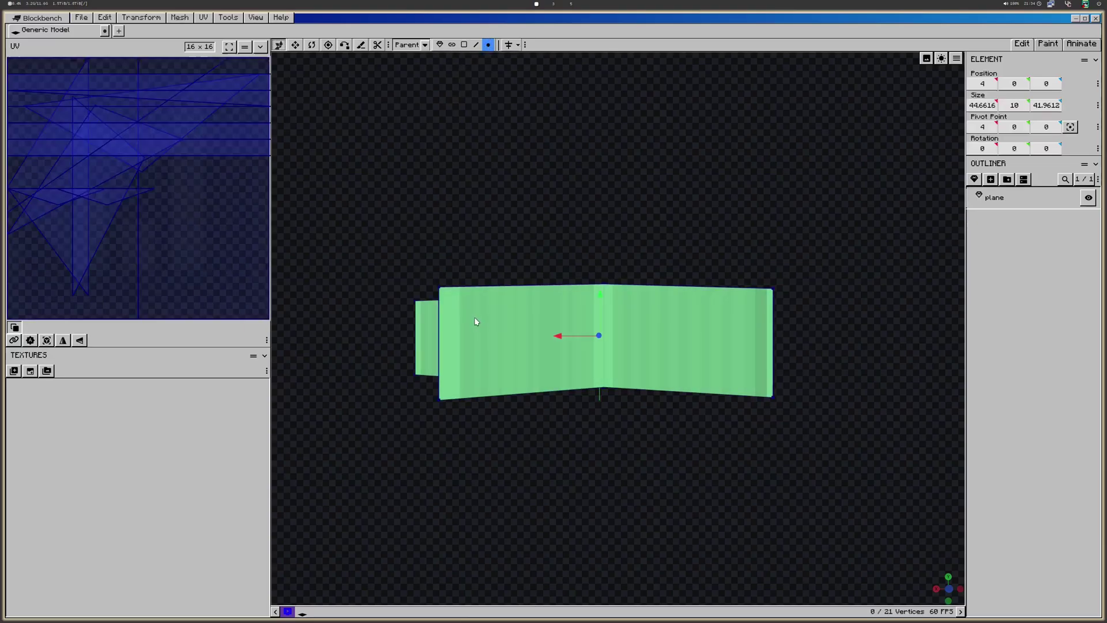
{"action": "left_click_drag", "start_coordinate": [363, 182], "coordinate": [866, 324]}
{"action": "mouse_move", "coordinate": [870, 421]}
{"action": "left_mouse_down"}
{"action": "mouse_move", "coordinate": [714, 439]}
{"action": "mouse_move", "coordinate": [516, 401]}
{"action": "mouse_move", "coordinate": [429, 433]}
{"action": "mouse_move", "coordinate": [686, 460]}
{"action": "mouse_move", "coordinate": [852, 449]}
{"action": "mouse_move", "coordinate": [874, 428]}
{"action": "left_mouse_up"}
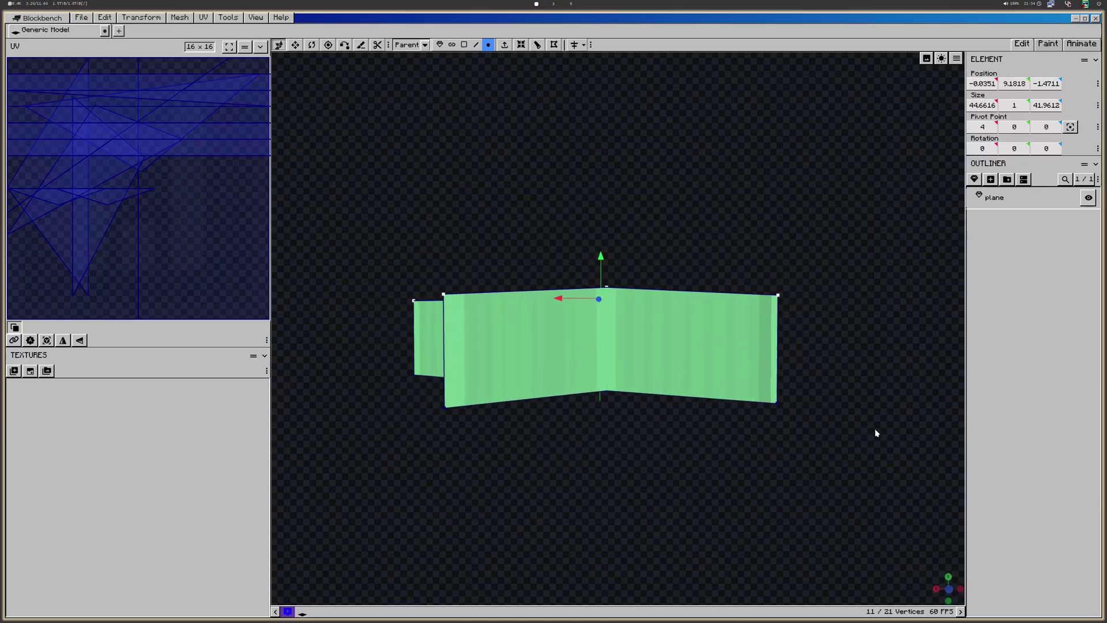
{"action": "key", "text": "v"}
{"action": "left_click_drag", "start_coordinate": [601, 259], "coordinate": [602, 254]}
Switch to edge selection with the star's open underside in view
{"action": "left_click_drag", "start_coordinate": [766, 232], "coordinate": [742, 204]}
{"action": "key", "text": "2"}
{"action": "left_click_drag", "start_coordinate": [644, 314], "coordinate": [642, 300]}
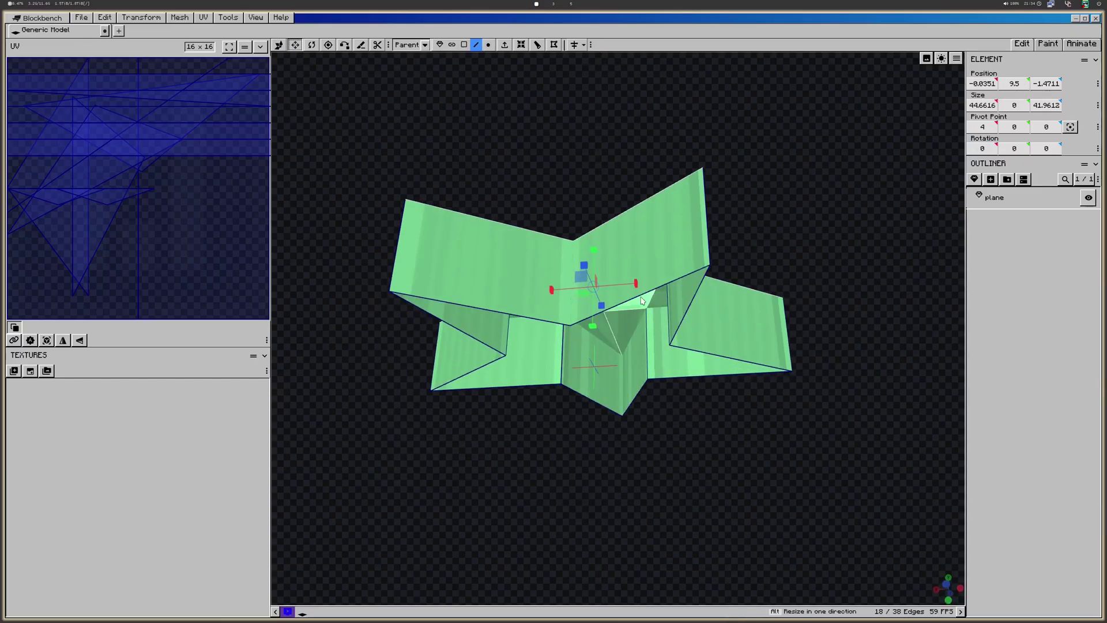
Try selecting the edges of the star's open bottom outline one by one
{"action": "left_click", "coordinate": [643, 294]}
{"action": "left_click_drag", "start_coordinate": [722, 386], "coordinate": [785, 457]}
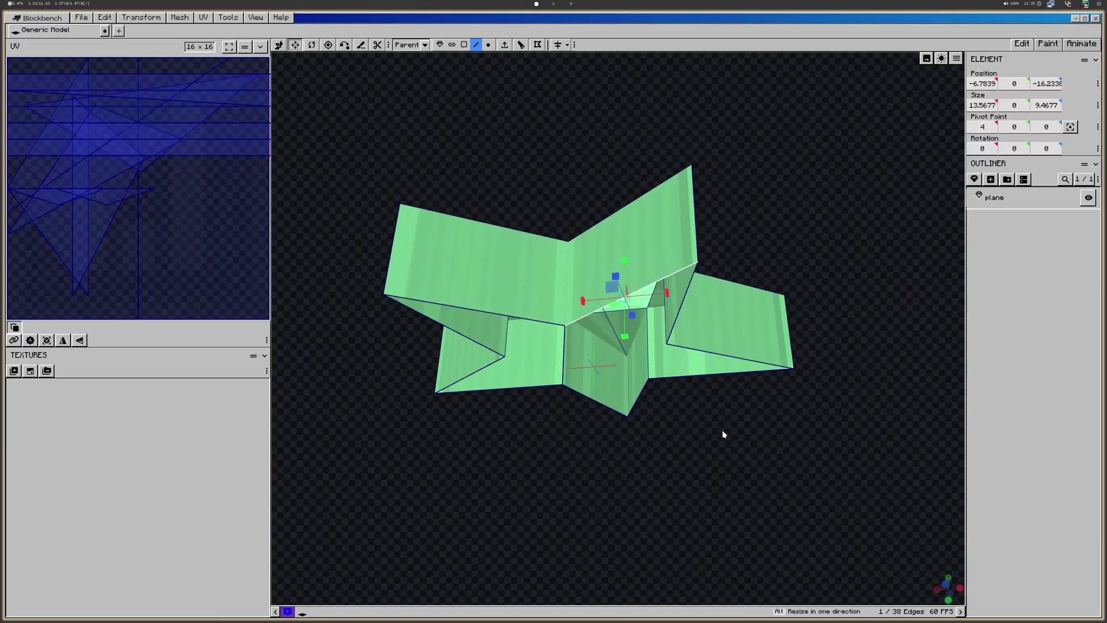
{"action": "left_click_drag", "start_coordinate": [723, 434], "coordinate": [675, 336]}
{"action": "left_click_drag", "start_coordinate": [665, 384], "coordinate": [715, 413]}
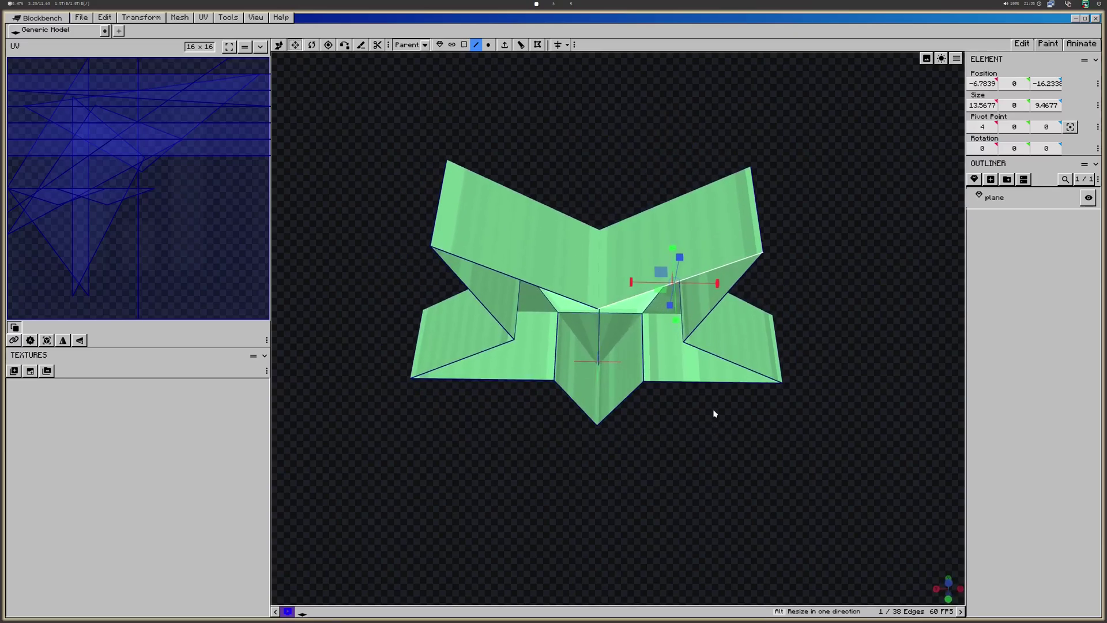
{"action": "left_click", "coordinate": [694, 338], "text": "shift"}
{"action": "left_click", "coordinate": [703, 353], "text": "shift"}
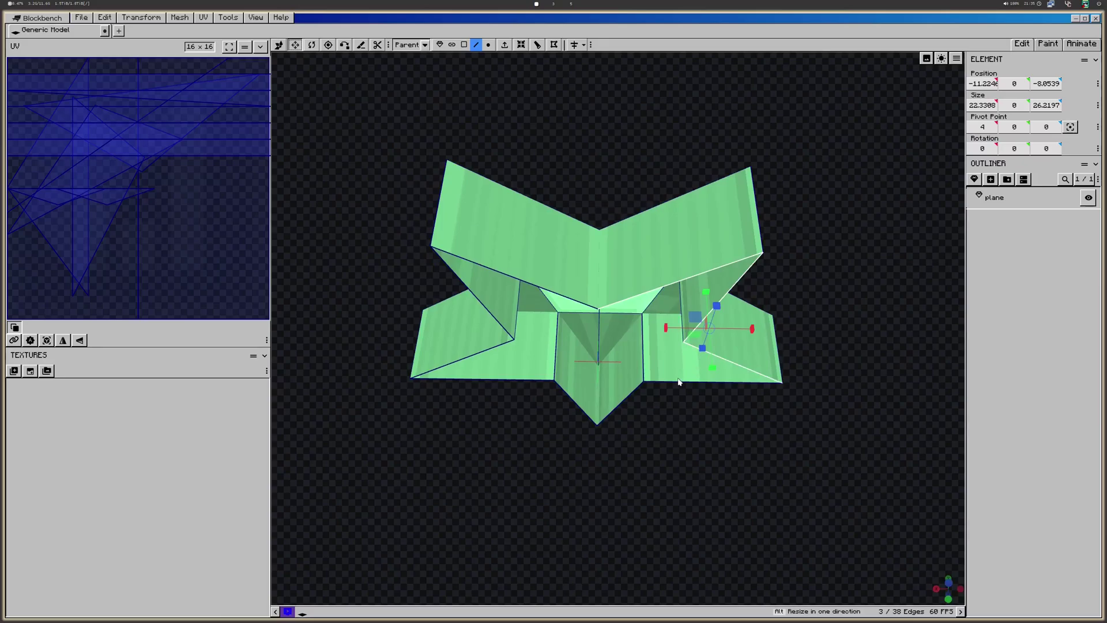
{"action": "left_click", "coordinate": [677, 383], "text": "shift"}
{"action": "left_click", "coordinate": [614, 405]}
Select the star's entire open bottom outline as one edge loop
{"action": "left_click", "coordinate": [696, 328]}
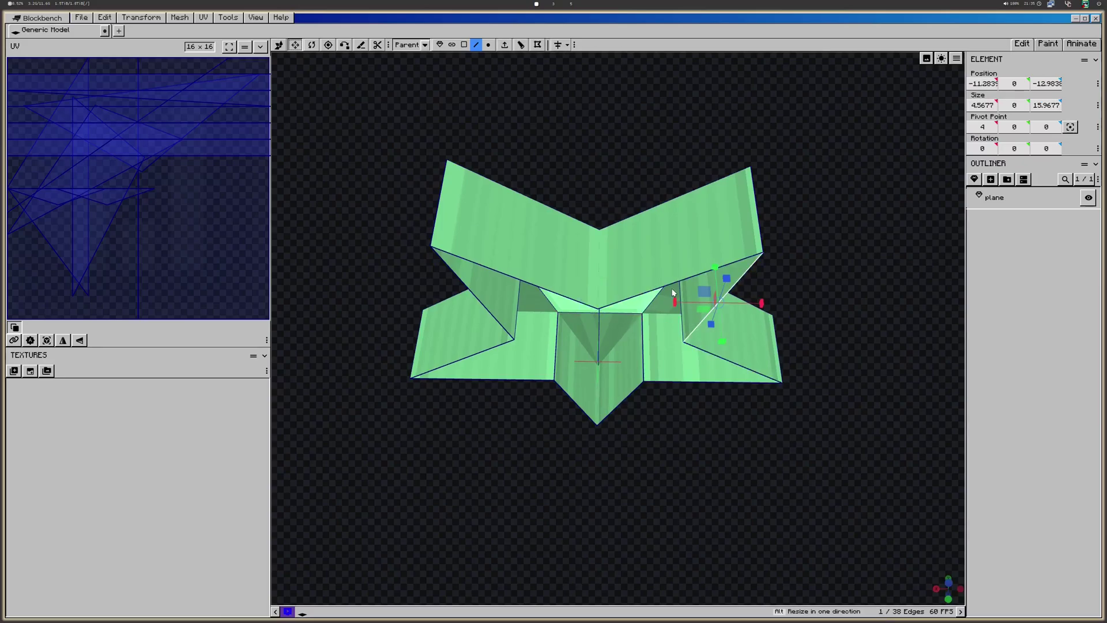
{"action": "left_click", "coordinate": [666, 284], "text": "shift"}
{"action": "left_click", "coordinate": [537, 288], "text": "alt"}
{"action": "left_click_drag", "start_coordinate": [738, 428], "coordinate": [656, 447]}
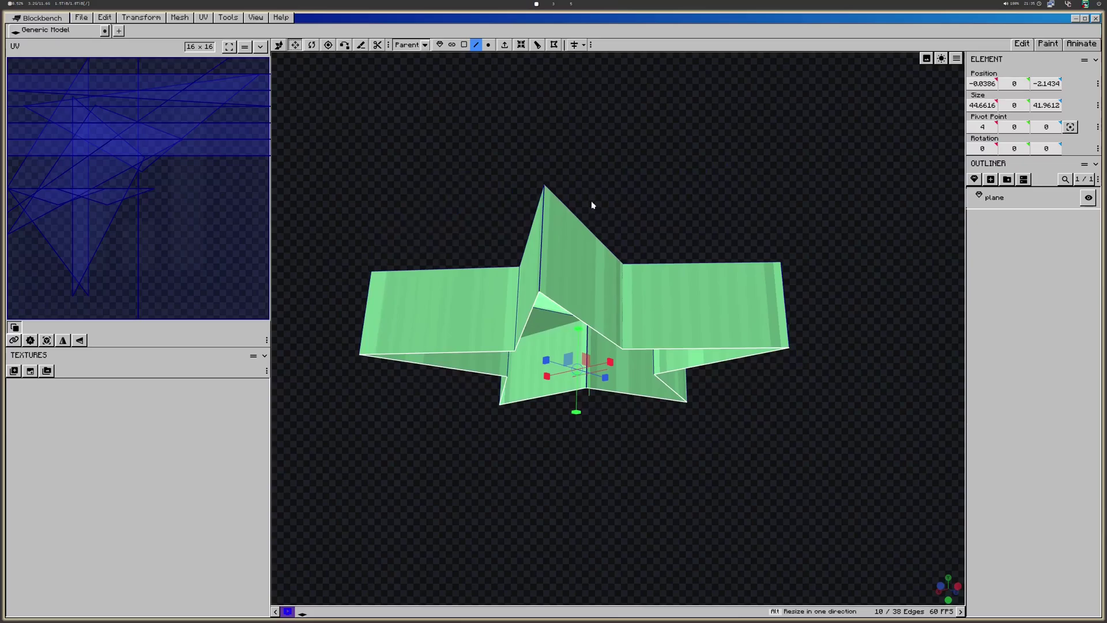
Try to create a face across the selected bottom outline
{"action": "left_click", "coordinate": [551, 49]}
{"action": "left_click_drag", "start_coordinate": [735, 420], "coordinate": [805, 509]}
{"action": "key", "text": "ctrl+z"}
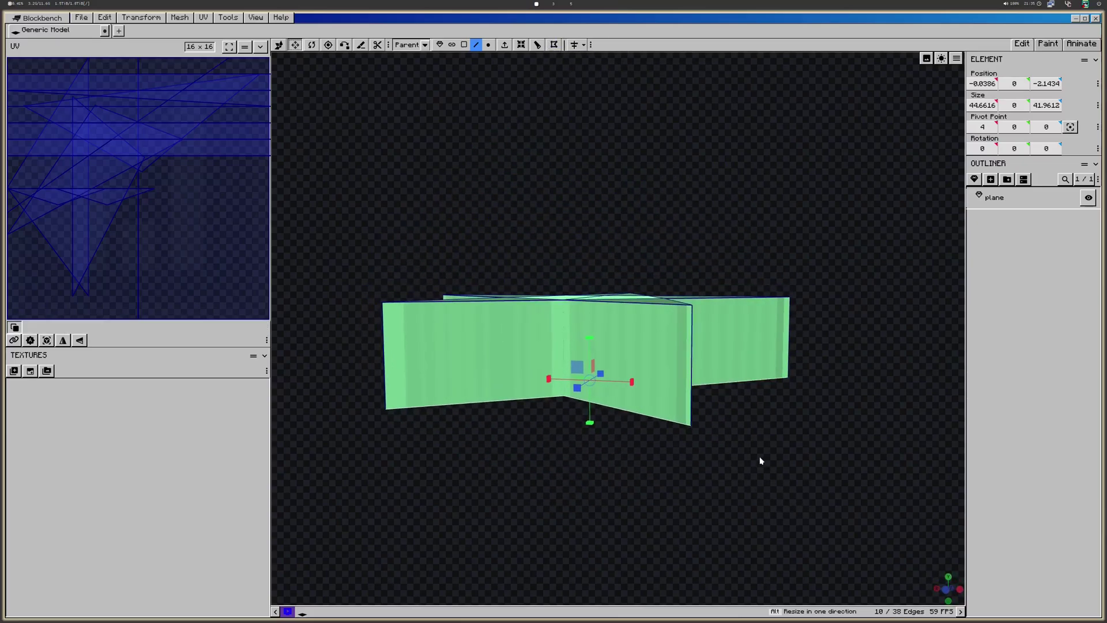
Try closing the star's underside by extending the bottom outline by 1 and merging all its vertices in the center
{"action": "left_click_drag", "start_coordinate": [761, 460], "coordinate": [741, 411]}
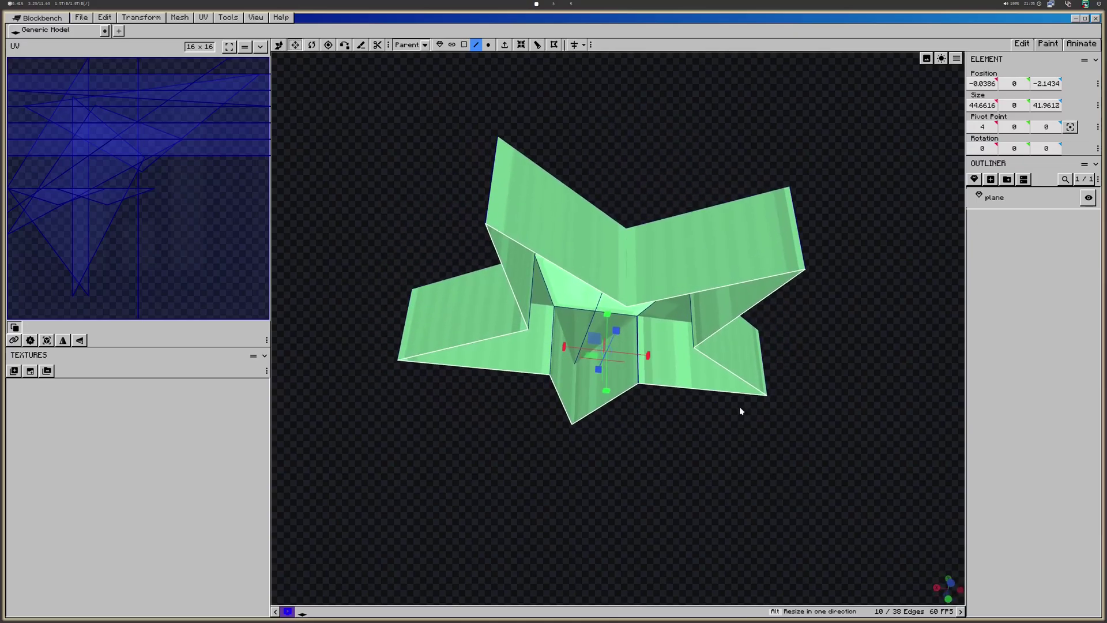
{"action": "key", "text": "e"}
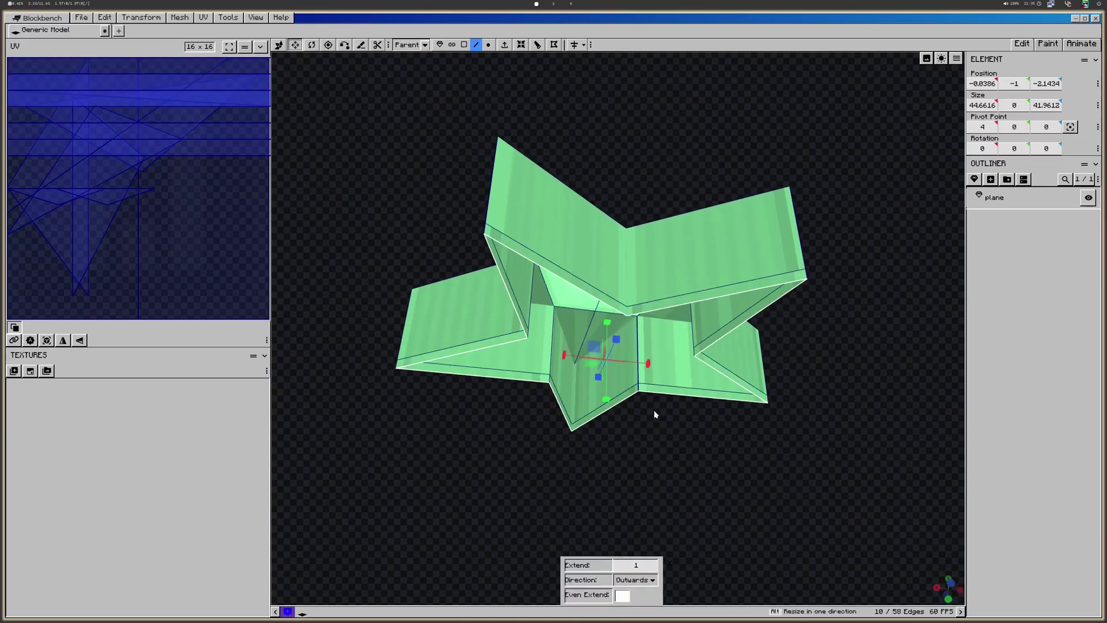
{"action": "key", "text": "m"}
{"action": "left_click", "coordinate": [732, 449]}
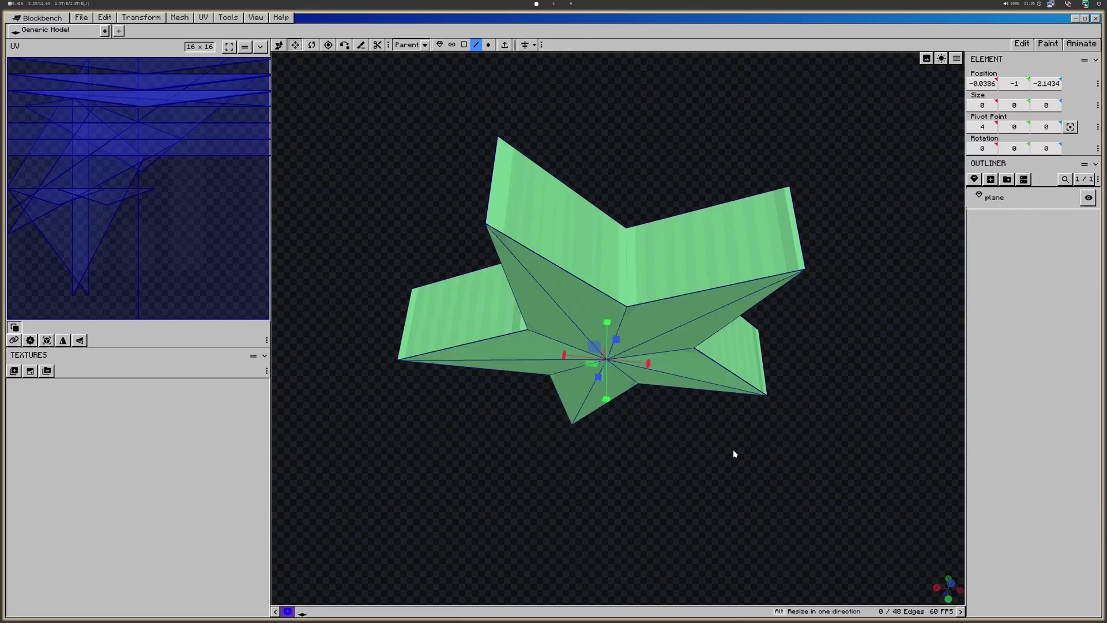
{"action": "left_click_drag", "start_coordinate": [717, 449], "coordinate": [660, 456]}
{"action": "key", "text": "ctrl+z"}
{"action": "key", "text": "ctrl+z"}
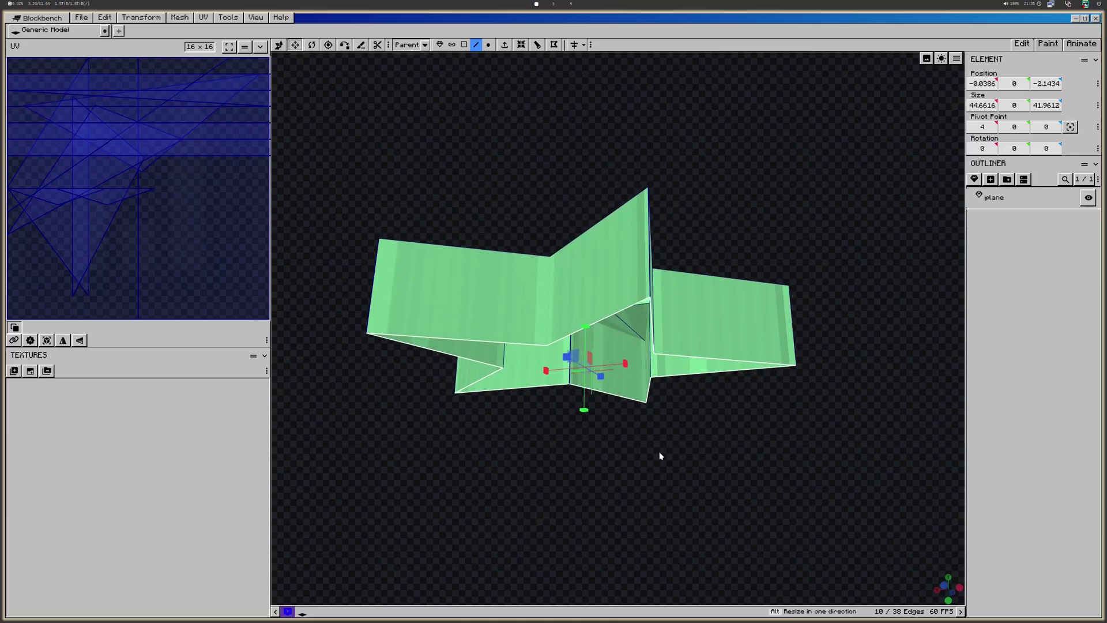
Try merging all vertices of the bottom outline in the center without extruding the outline first
{"action": "right_click", "coordinate": [651, 350]}
{"action": "mouse_move", "coordinate": [728, 403]}
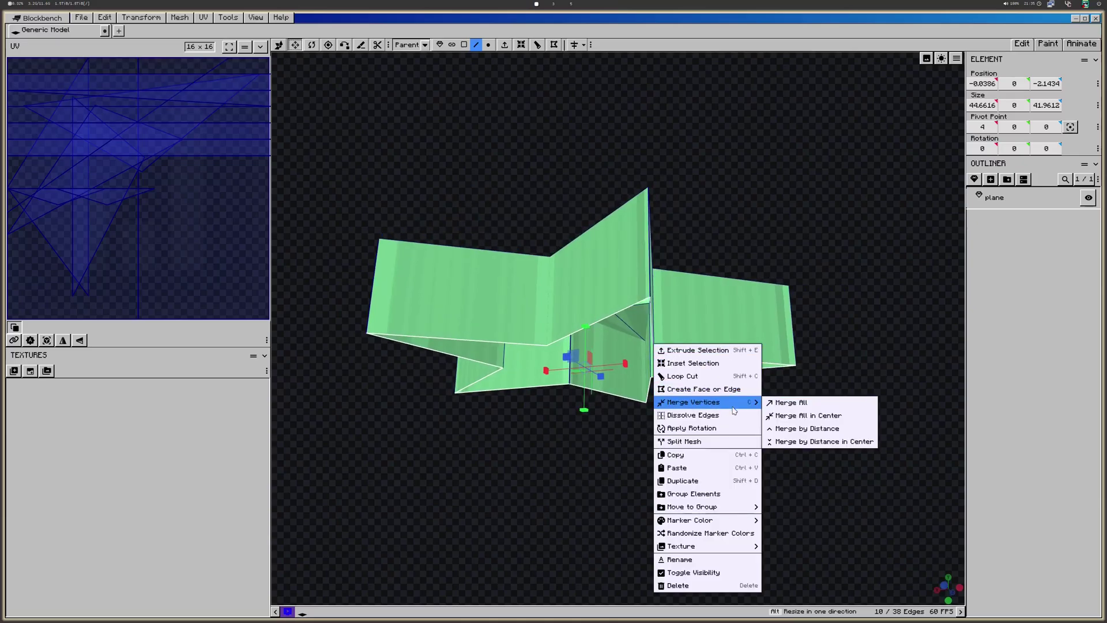
{"action": "left_click", "coordinate": [808, 415]}
{"action": "left_click_drag", "start_coordinate": [753, 487], "coordinate": [898, 224]}
{"action": "mouse_move", "coordinate": [845, 420]}
{"action": "left_mouse_down"}
{"action": "mouse_move", "coordinate": [777, 476]}
{"action": "mouse_move", "coordinate": [750, 410]}
{"action": "mouse_move", "coordinate": [778, 422]}
{"action": "left_mouse_up"}
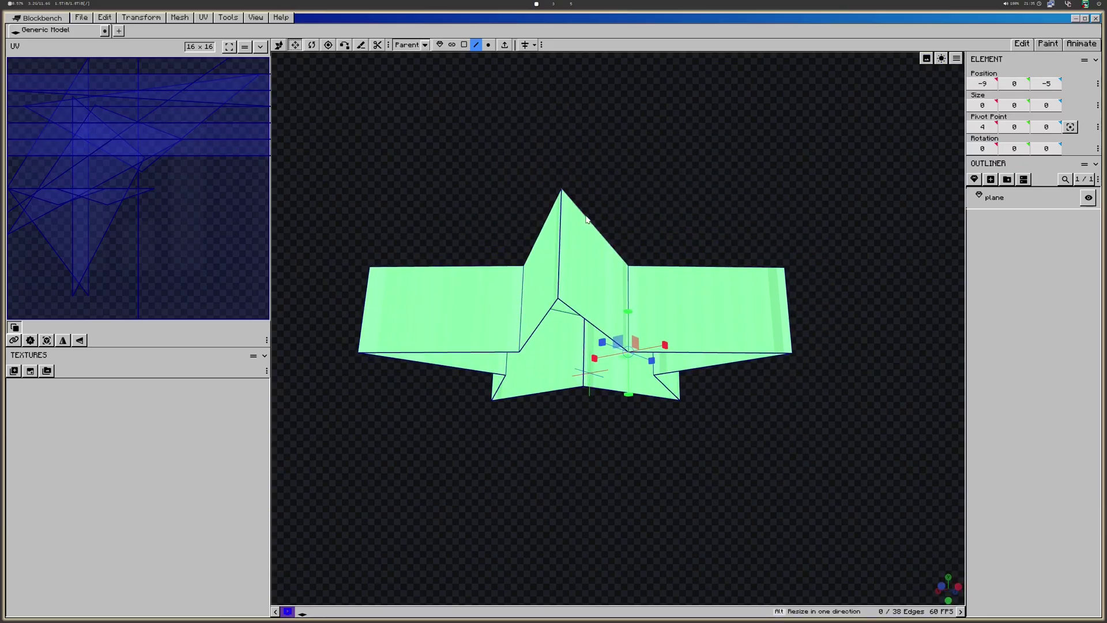
Try extruding a single vertex of the bottom outline and moving it vertically
{"action": "key", "text": "e"}
{"action": "key", "text": "v"}
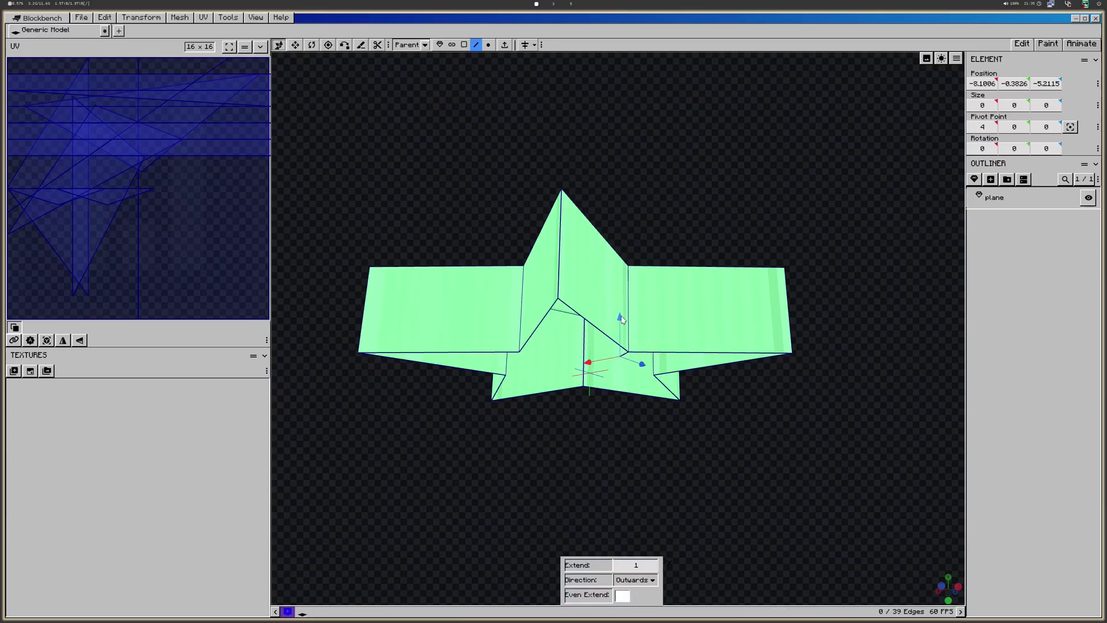
{"action": "left_click_drag", "start_coordinate": [618, 316], "coordinate": [622, 336]}
{"action": "key", "text": "ctrl+z"}
{"action": "key", "text": "ctrl+z"}
Try selecting the star's bottom outline by picking individual edges and box-selecting from the side
{"action": "left_click", "coordinate": [609, 338]}
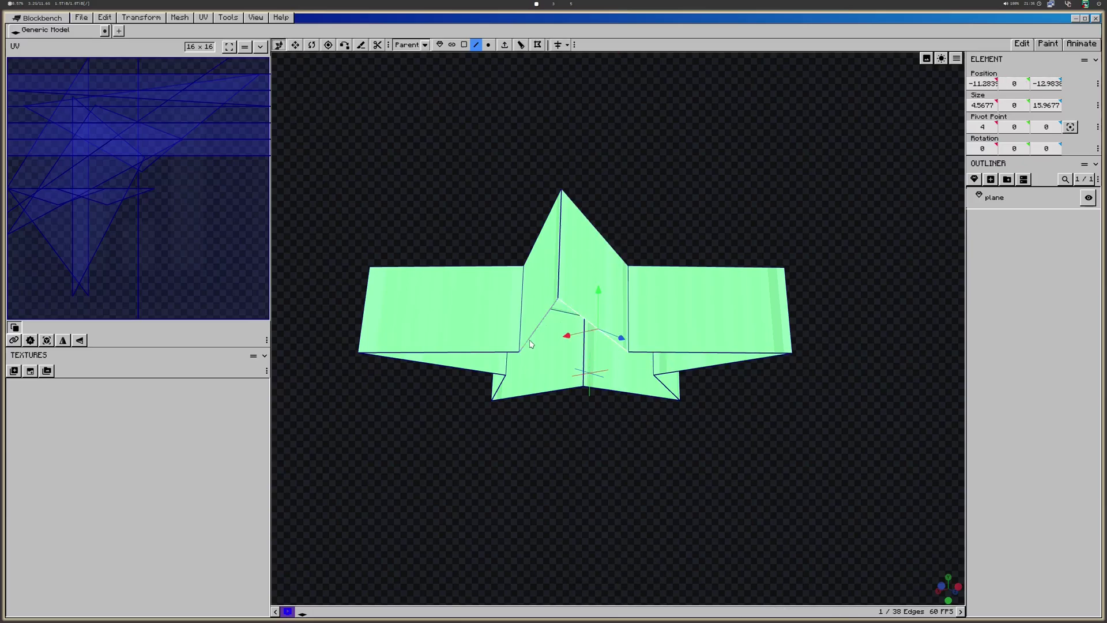
{"action": "left_click", "coordinate": [529, 340], "text": "shift"}
{"action": "key", "text": "5"}
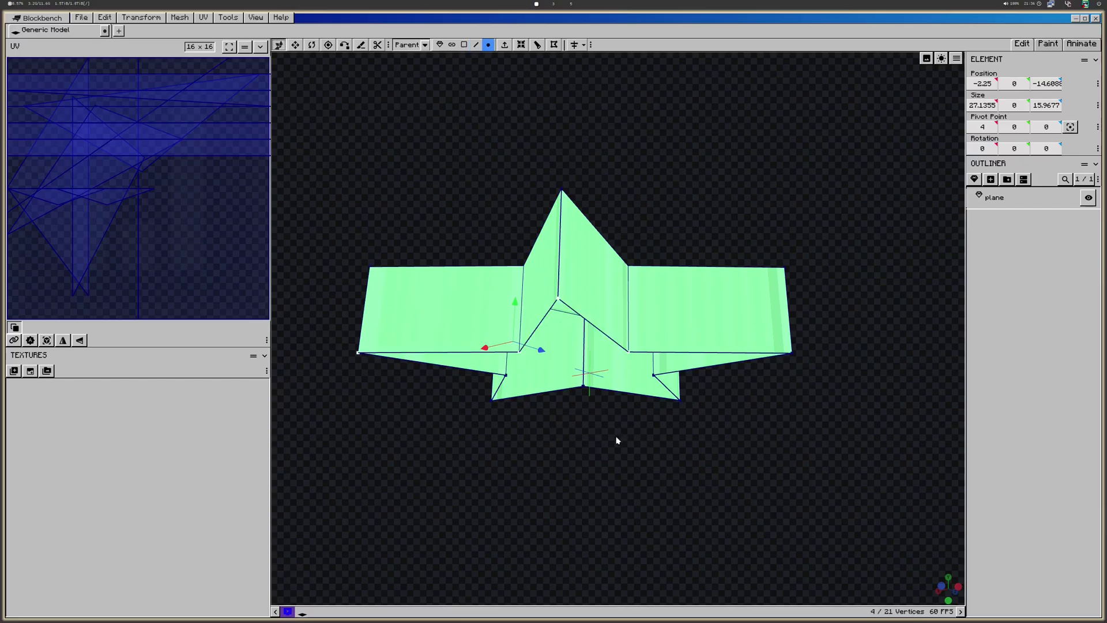
{"action": "left_click_drag", "start_coordinate": [616, 439], "coordinate": [625, 412]}
{"action": "left_click_drag", "start_coordinate": [920, 443], "coordinate": [334, 343], "text": "ctrl"}
{"action": "key", "text": "4"}
{"action": "left_click_drag", "start_coordinate": [461, 378], "coordinate": [611, 420]}
{"action": "left_click_drag", "start_coordinate": [532, 269], "coordinate": [319, 352]}
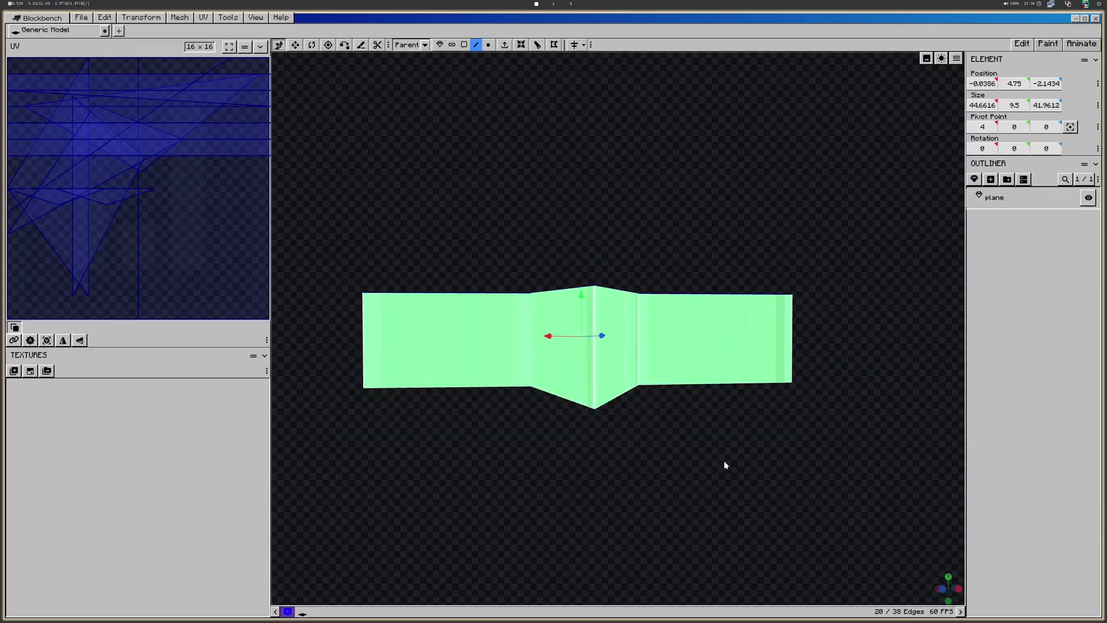
Box-select all bottom vertices of the star and convert them to an edge selection of the bottom outline
{"action": "left_click_drag", "start_coordinate": [724, 461], "coordinate": [311, 351]}
{"action": "key", "text": "5"}
{"action": "left_click_drag", "start_coordinate": [535, 393], "coordinate": [632, 418]}
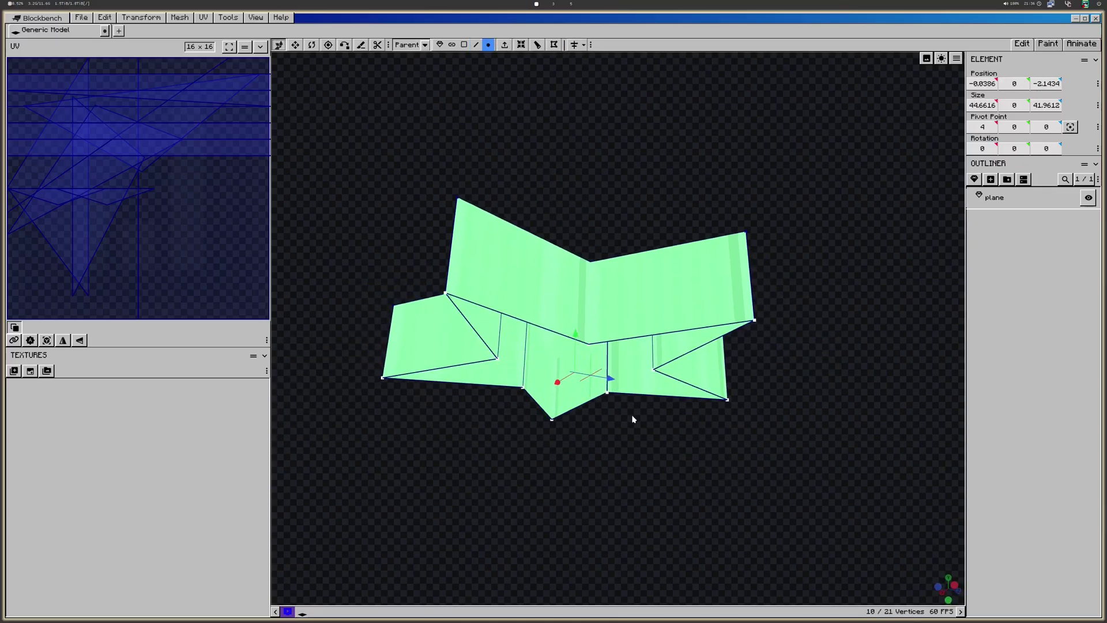
{"action": "key", "text": "4"}
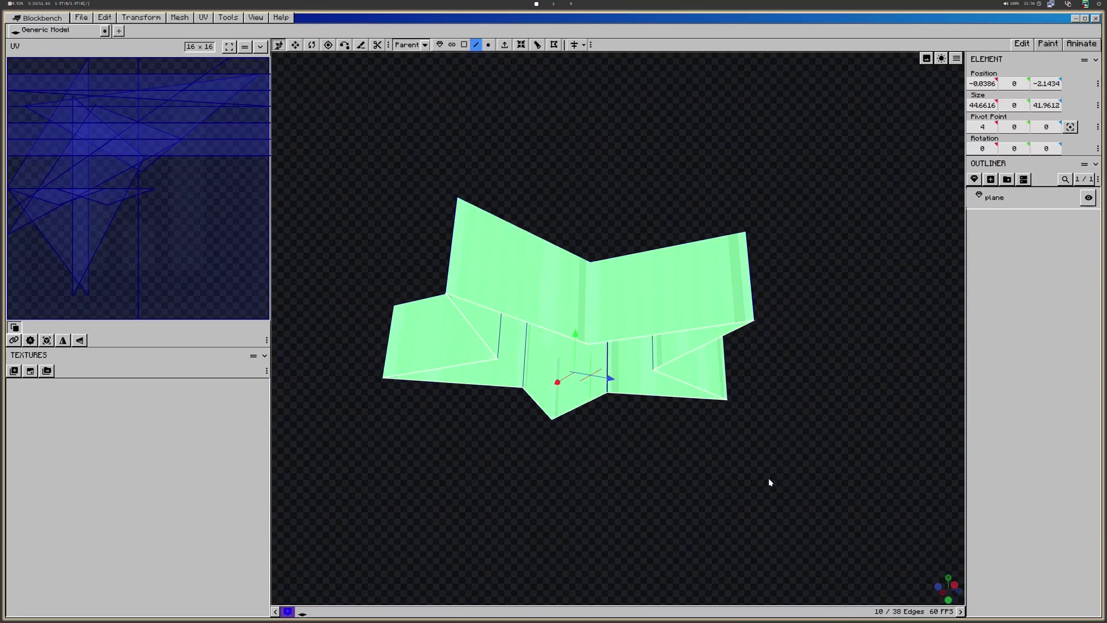
Extrude the bottom outline downward to a height of -3 and merge all its vertices in the center
{"action": "left_click_drag", "start_coordinate": [769, 482], "coordinate": [748, 494]}
{"action": "key", "text": "e"}
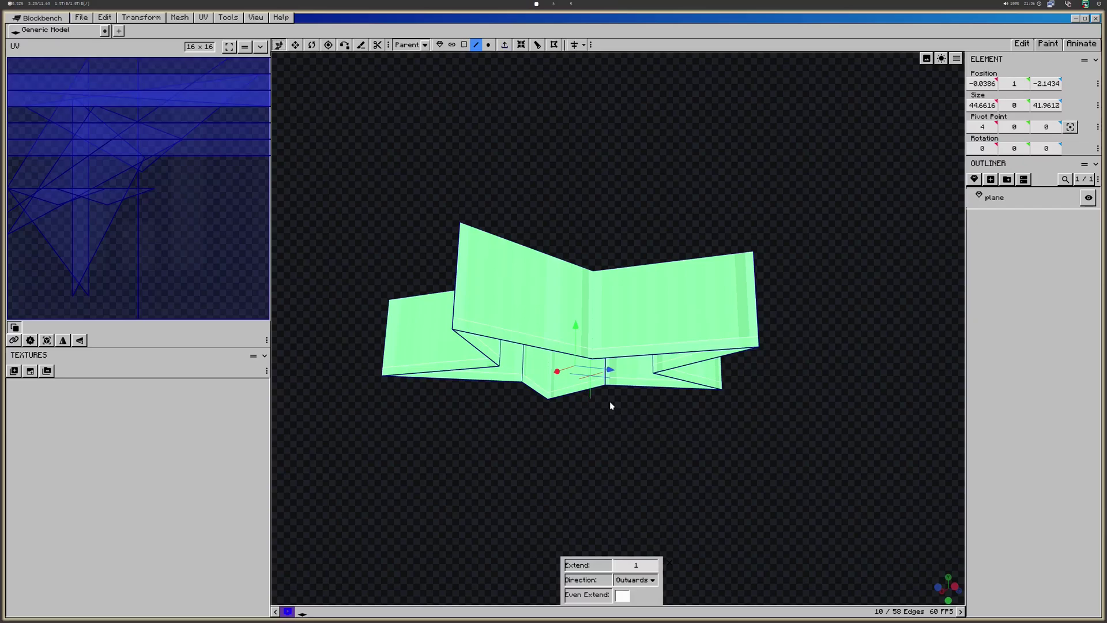
{"action": "left_click_drag", "start_coordinate": [581, 334], "coordinate": [580, 367]}
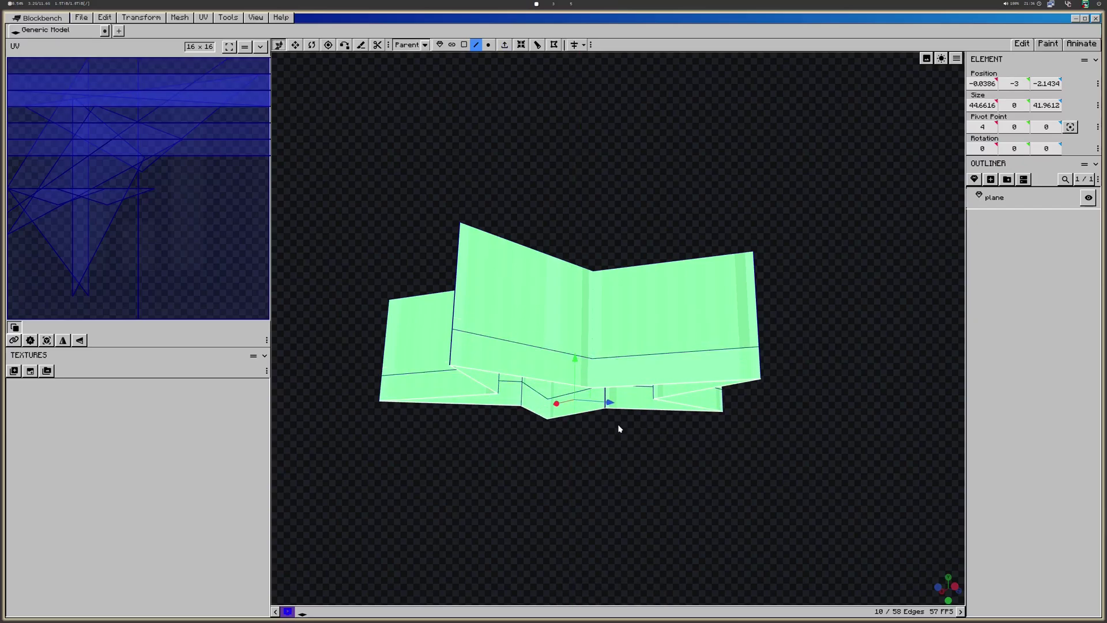
{"action": "key", "text": "m"}
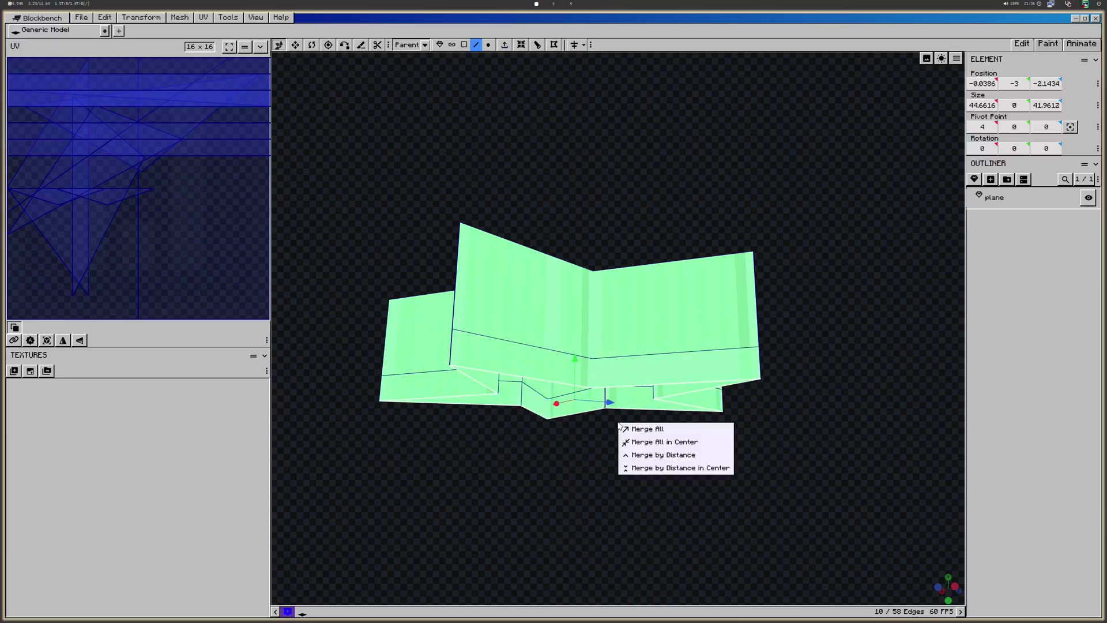
{"action": "left_click", "coordinate": [688, 441]}
{"action": "left_click_drag", "start_coordinate": [611, 421], "coordinate": [687, 327]}
{"action": "middle_click_drag", "start_coordinate": [674, 495], "coordinate": [715, 462]}
Select the star's bottom vertices, including the new center point, and scale them flat along the vertical axis
{"action": "key", "text": "1"}
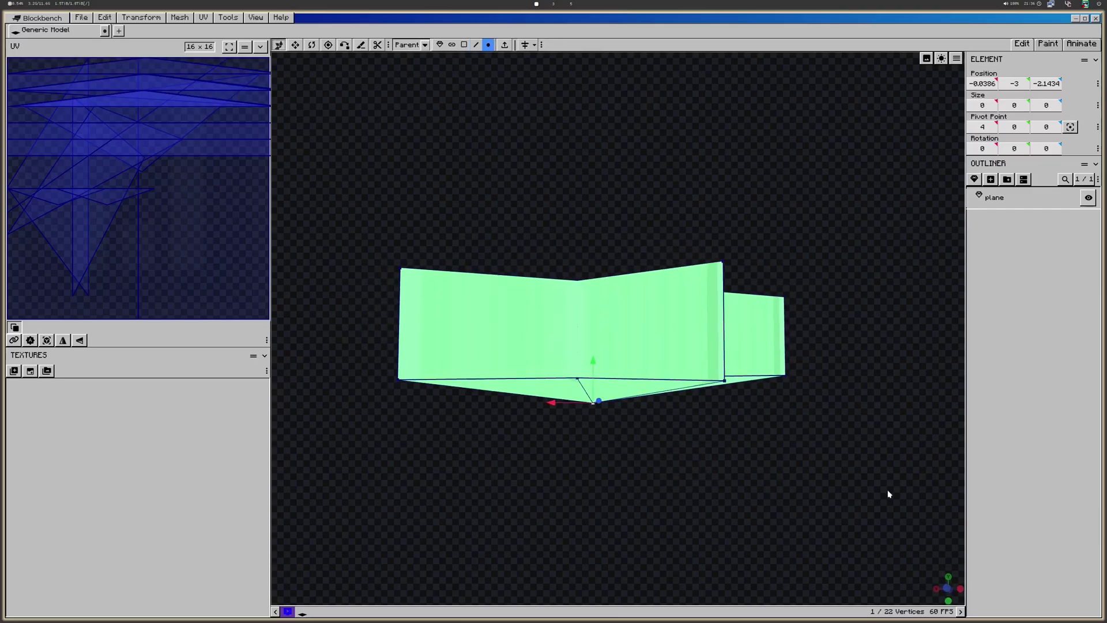
{"action": "left_click_drag", "start_coordinate": [875, 477], "coordinate": [321, 349]}
{"action": "key", "text": "v"}
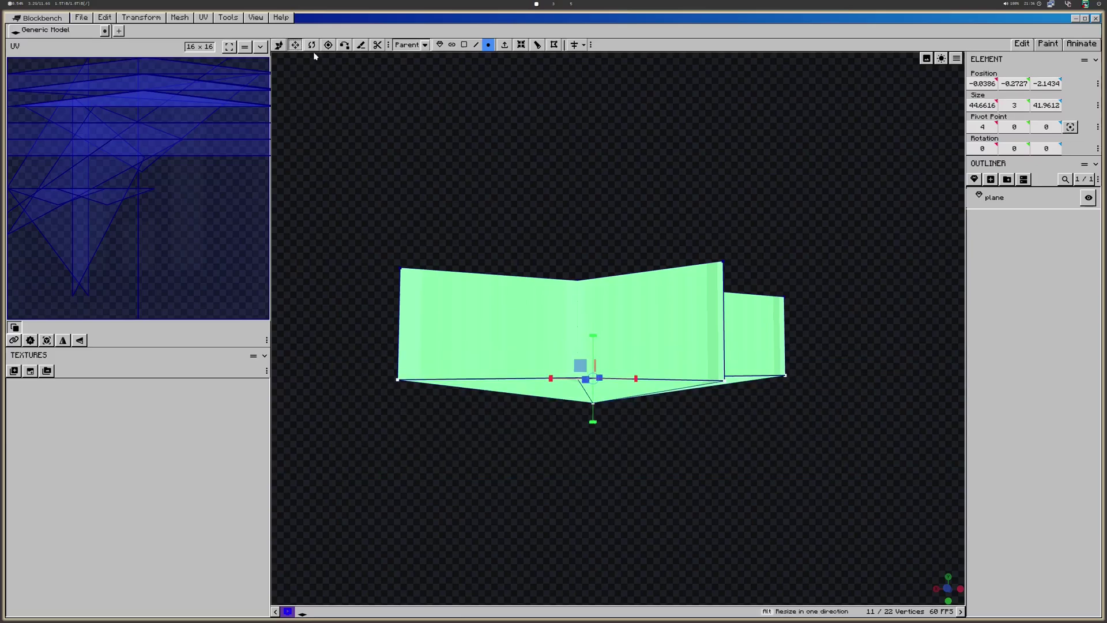
{"action": "left_click_drag", "start_coordinate": [594, 339], "coordinate": [599, 376]}
{"action": "middle_click_drag", "start_coordinate": [714, 494], "coordinate": [597, 453]}
Resize the whole star in object mode to a thickness of 3 and inspect it from both sides
{"action": "key", "text": "1"}
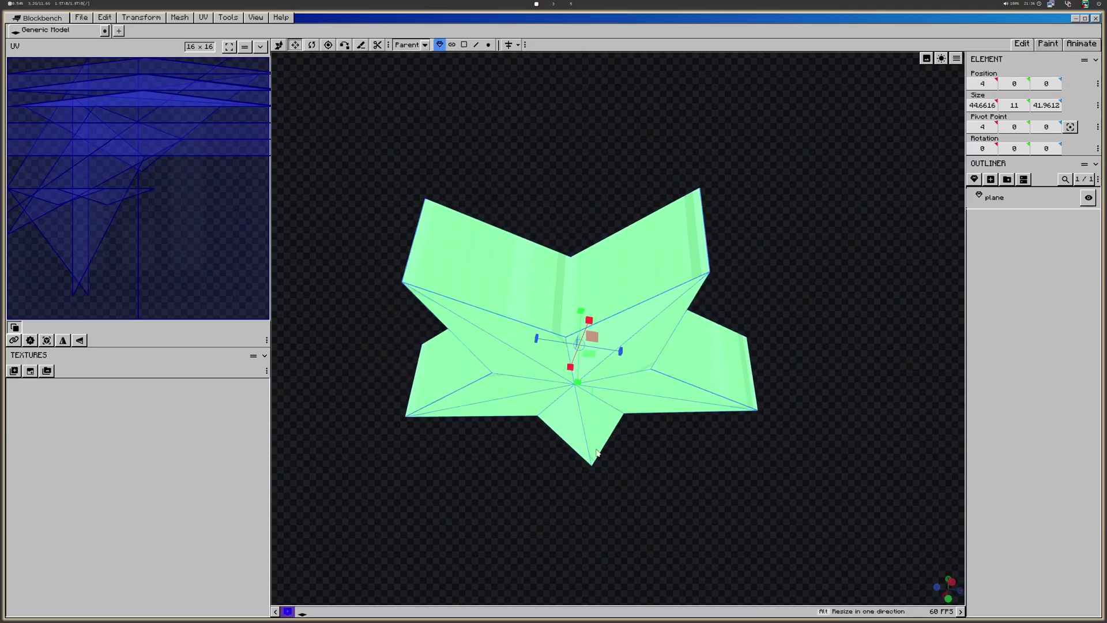
{"action": "middle_click_drag", "start_coordinate": [653, 494], "coordinate": [715, 438]}
{"action": "left_click_drag", "start_coordinate": [596, 299], "coordinate": [599, 334]}
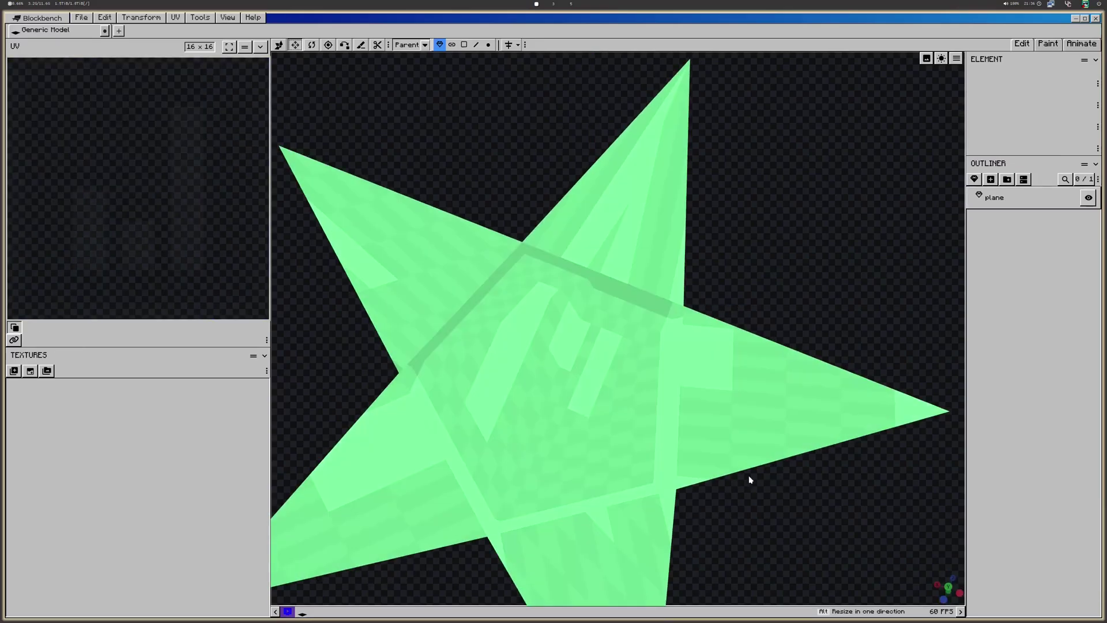
{"action": "middle_click_drag", "start_coordinate": [749, 479], "coordinate": [798, 334]}
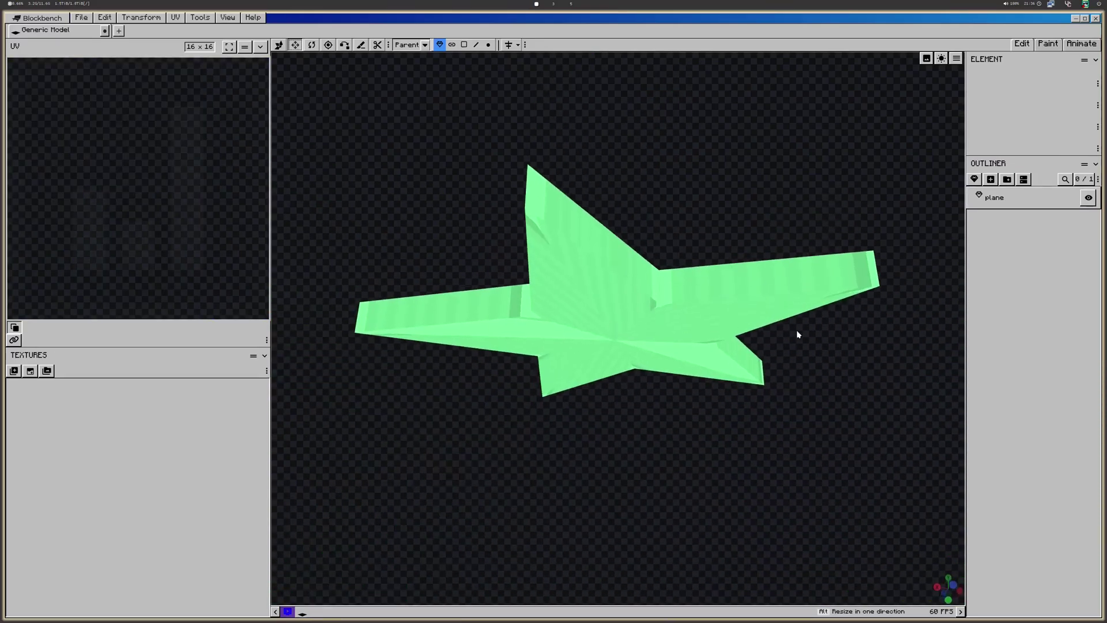
{"action": "middle_click_drag", "start_coordinate": [860, 222], "coordinate": [735, 317]}
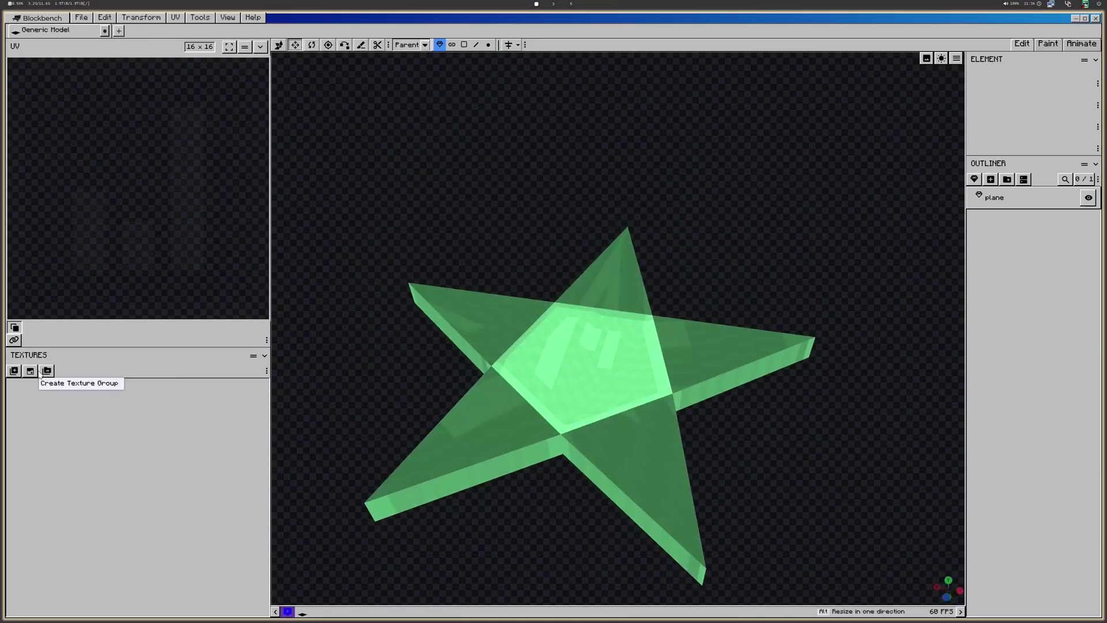
Create a template texture for the whole star with 16x pixel density and rearranged UVs
{"action": "key", "text": "ctrl+a"}
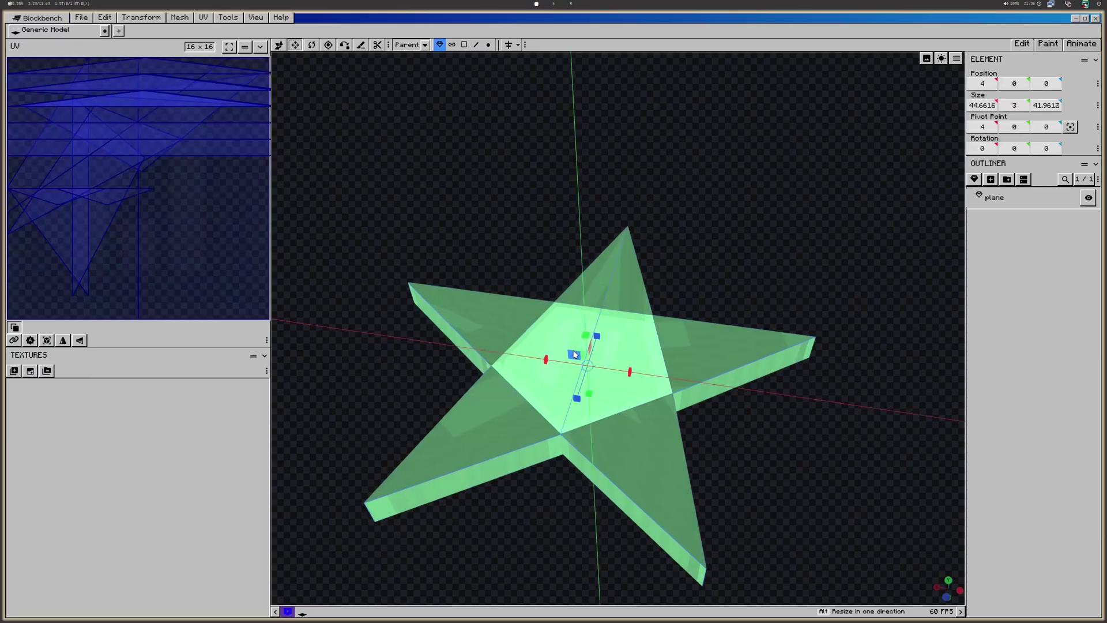
{"action": "left_click", "coordinate": [30, 371]}
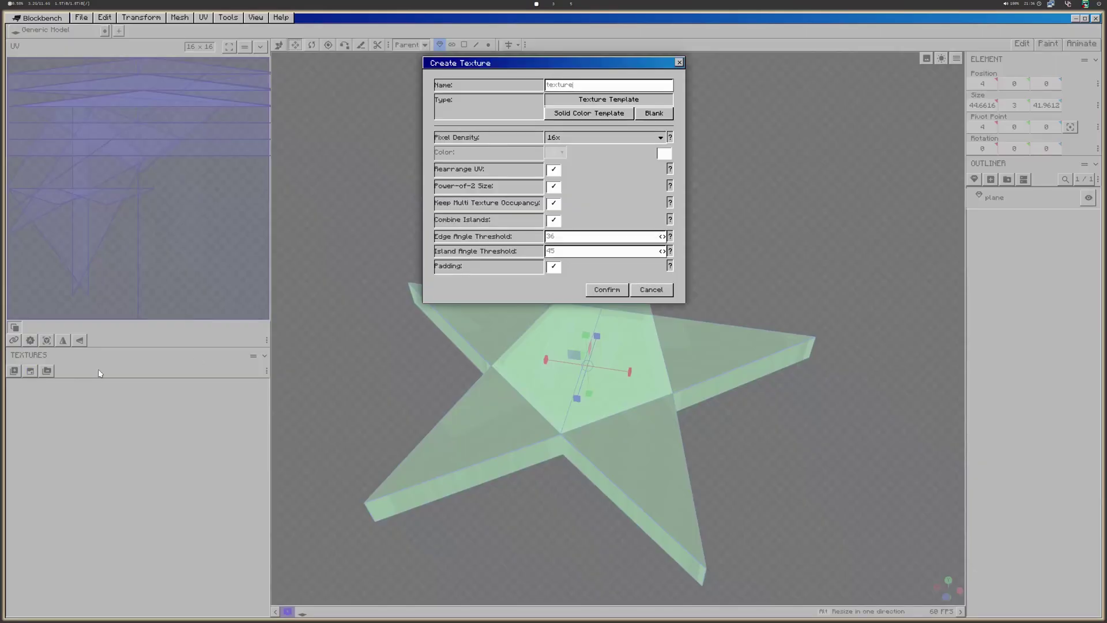
{"action": "left_click", "coordinate": [606, 289]}
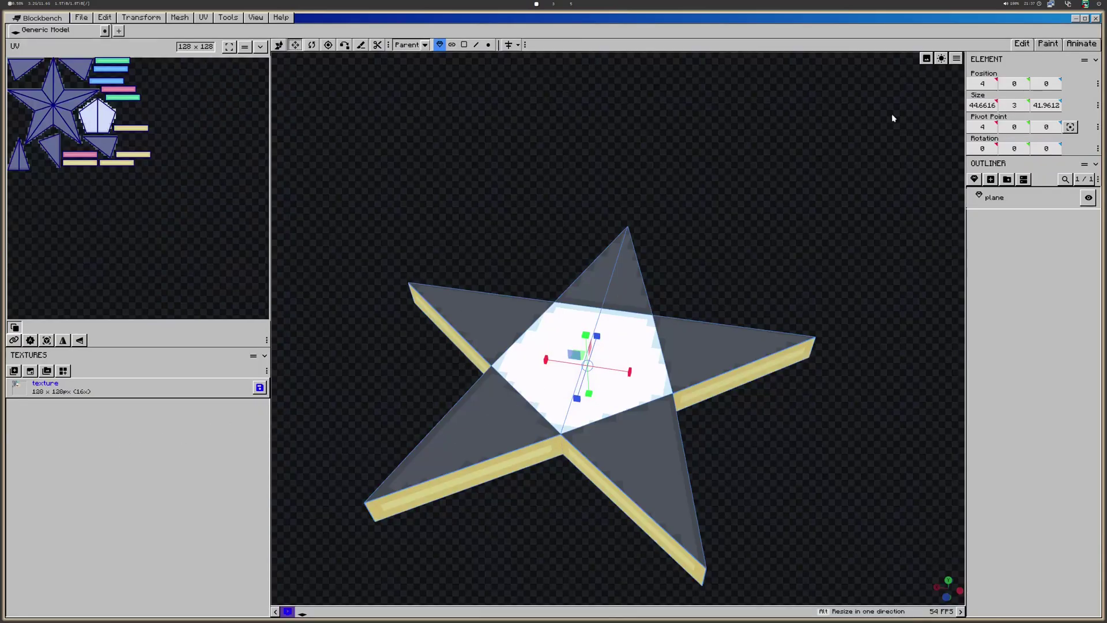
Switch to paint mode and choose the beige palette color #e6cca1
{"action": "left_click", "coordinate": [1050, 46]}
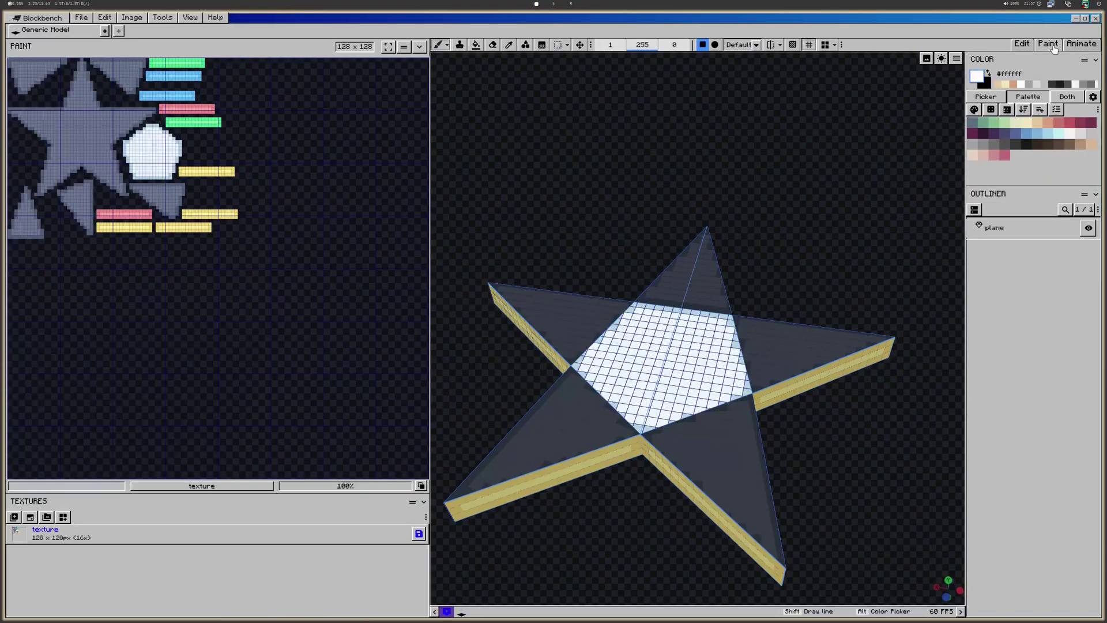
{"action": "left_click", "coordinate": [1044, 123]}
Paint freehand test strokes in beige across the star's top, side walls and underside
{"action": "left_click_drag", "start_coordinate": [660, 318], "coordinate": [620, 371]}
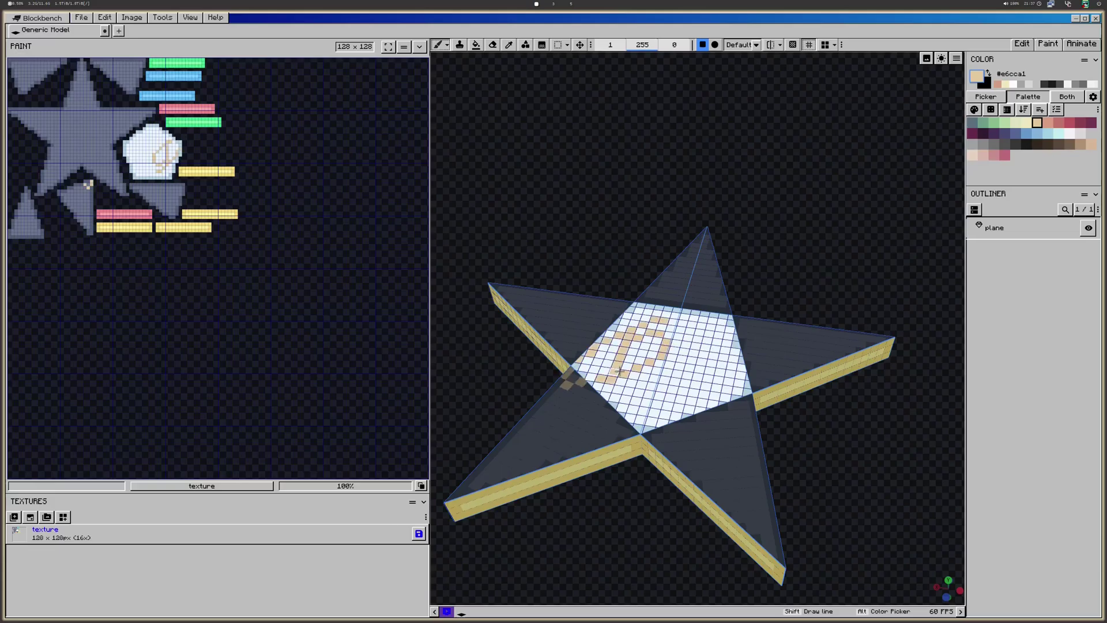
{"action": "mouse_move", "coordinate": [568, 431]}
{"action": "left_mouse_down"}
{"action": "mouse_move", "coordinate": [629, 427]}
{"action": "mouse_move", "coordinate": [682, 456]}
{"action": "left_mouse_up"}
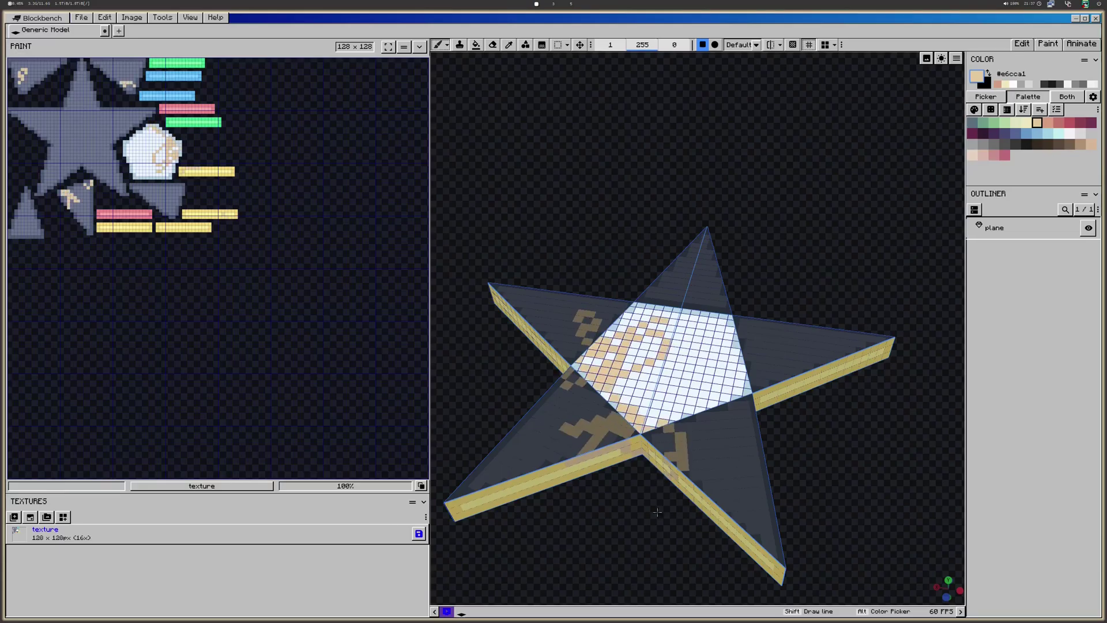
{"action": "left_click_drag", "start_coordinate": [657, 512], "coordinate": [684, 456]}
{"action": "scroll", "coordinate": [634, 397], "scroll_direction": "up", "scroll_amount": 4}
{"action": "mouse_move", "coordinate": [687, 407]}
{"action": "left_mouse_down"}
{"action": "mouse_move", "coordinate": [628, 413]}
{"action": "mouse_move", "coordinate": [588, 452]}
{"action": "left_mouse_up"}
{"action": "scroll", "coordinate": [686, 524], "scroll_direction": "down", "scroll_amount": 2}
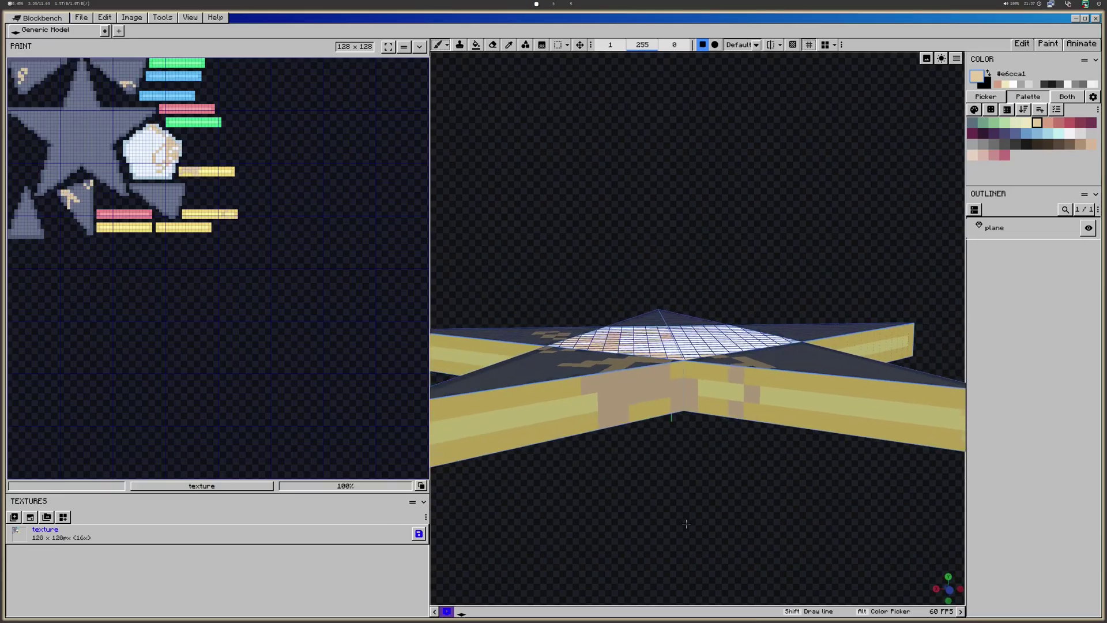
{"action": "left_click_drag", "start_coordinate": [686, 523], "coordinate": [702, 392]}
{"action": "mouse_move", "coordinate": [669, 190]}
{"action": "left_mouse_down"}
{"action": "mouse_move", "coordinate": [634, 271]}
{"action": "mouse_move", "coordinate": [709, 323]}
{"action": "left_mouse_up"}
{"action": "scroll", "coordinate": [842, 410], "scroll_direction": "down", "scroll_amount": 2}
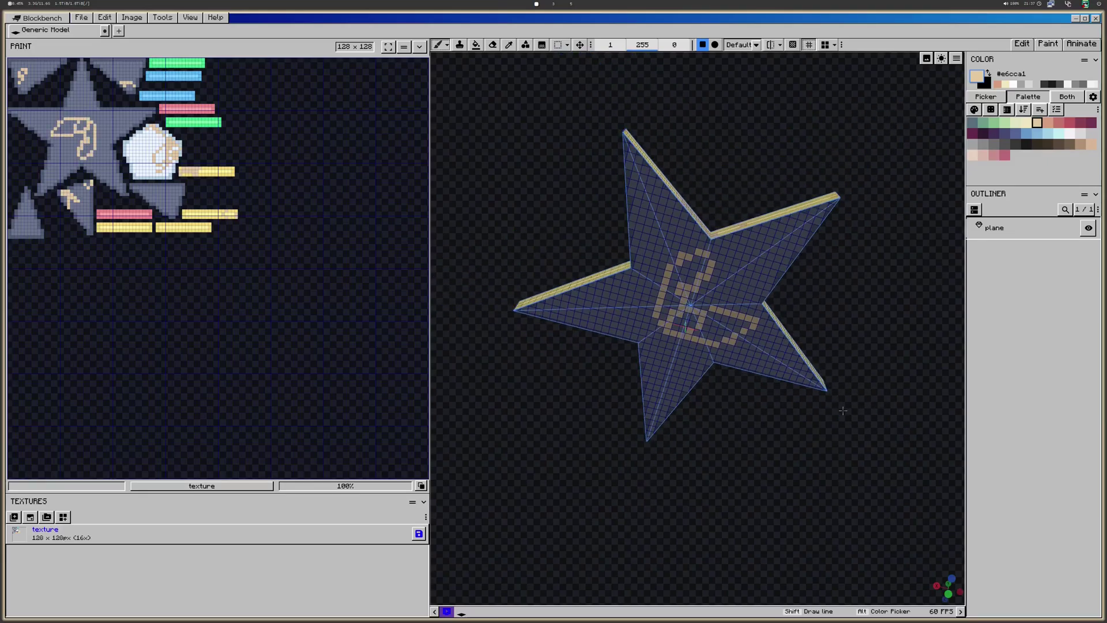
{"action": "left_click_drag", "start_coordinate": [843, 410], "coordinate": [822, 388]}
Undo the test strokes and the template texture, and return to object editing
{"action": "key", "text": "ctrl+z"}
{"action": "key", "text": "ctrl+z"}
{"action": "key", "text": "ctrl+z"}
{"action": "key", "text": "ctrl+z"}
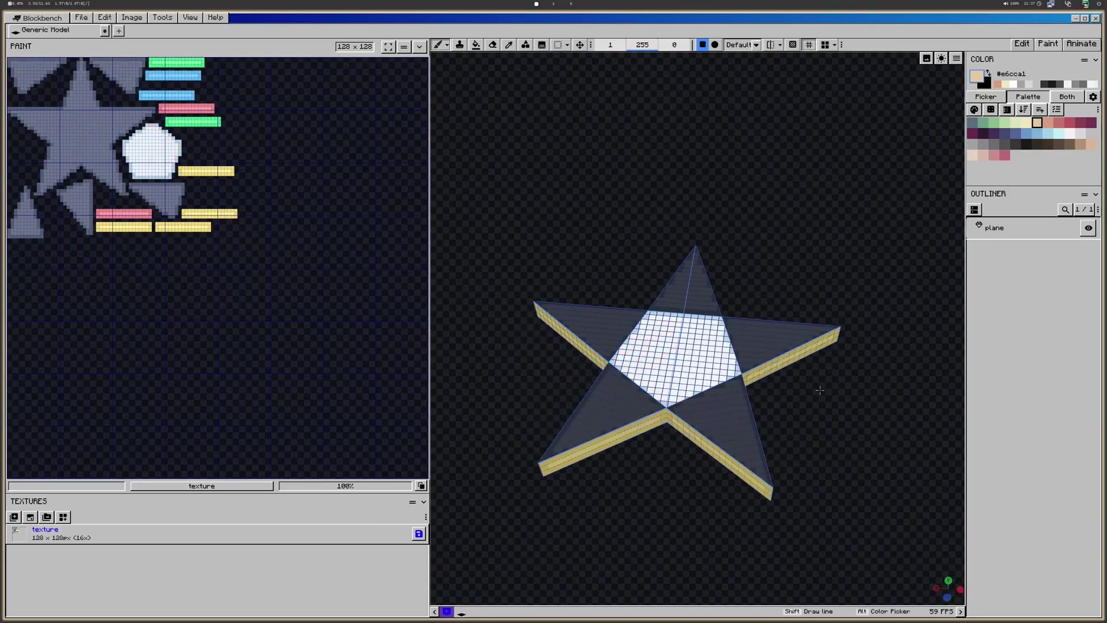
{"action": "key", "text": "1"}
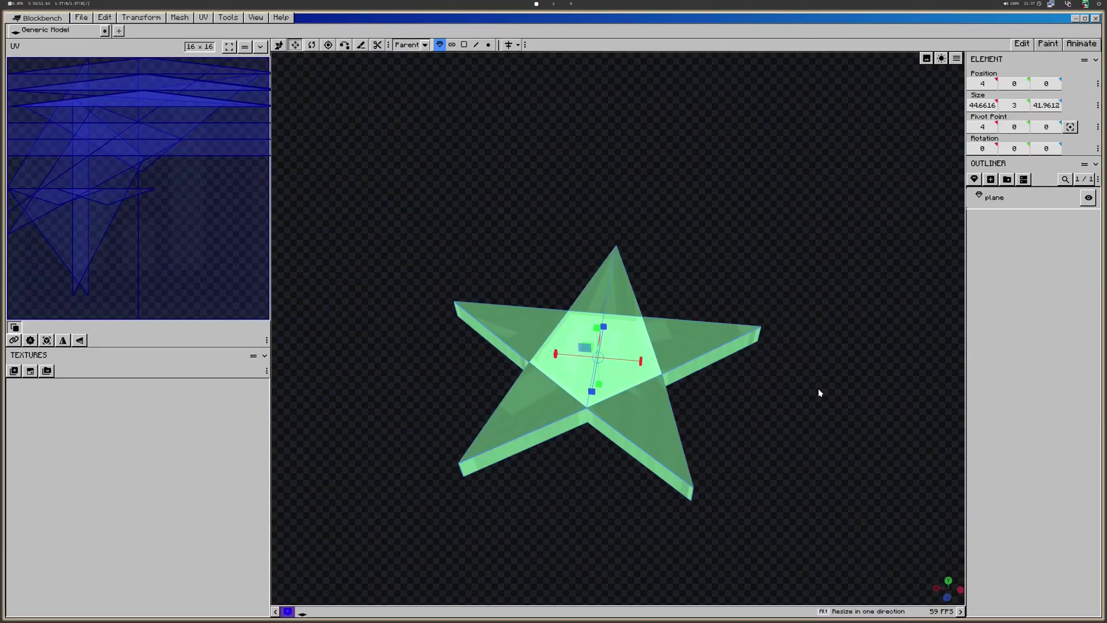
Create a solid color template texture for the star and turn off viewport shading
{"action": "left_click", "coordinate": [13, 370]}
{"action": "left_click", "coordinate": [622, 115]}
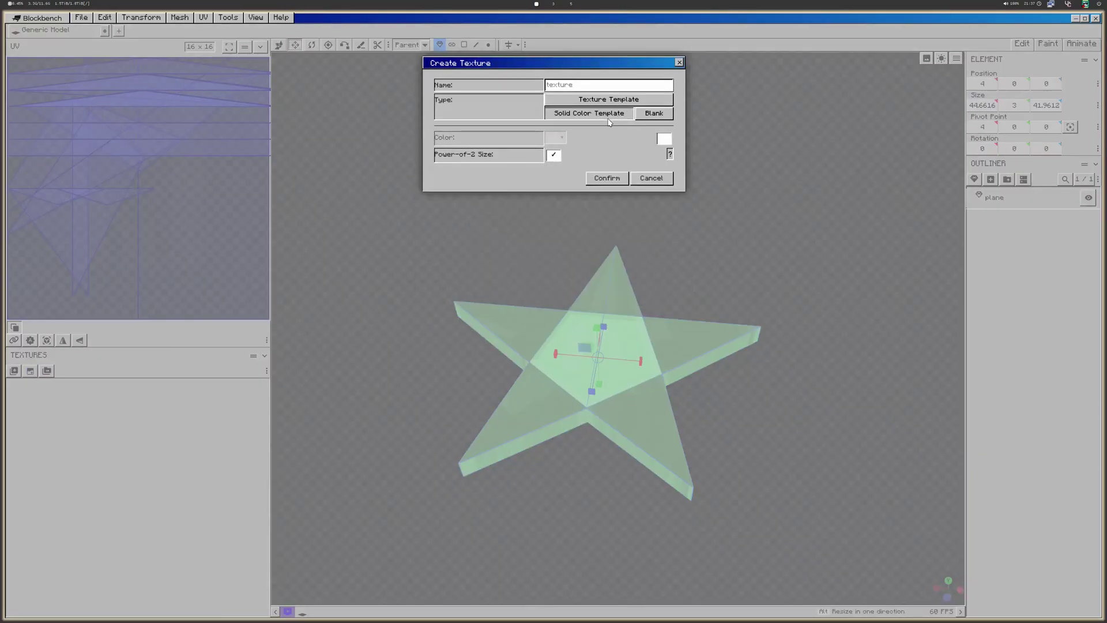
{"action": "left_click", "coordinate": [607, 178]}
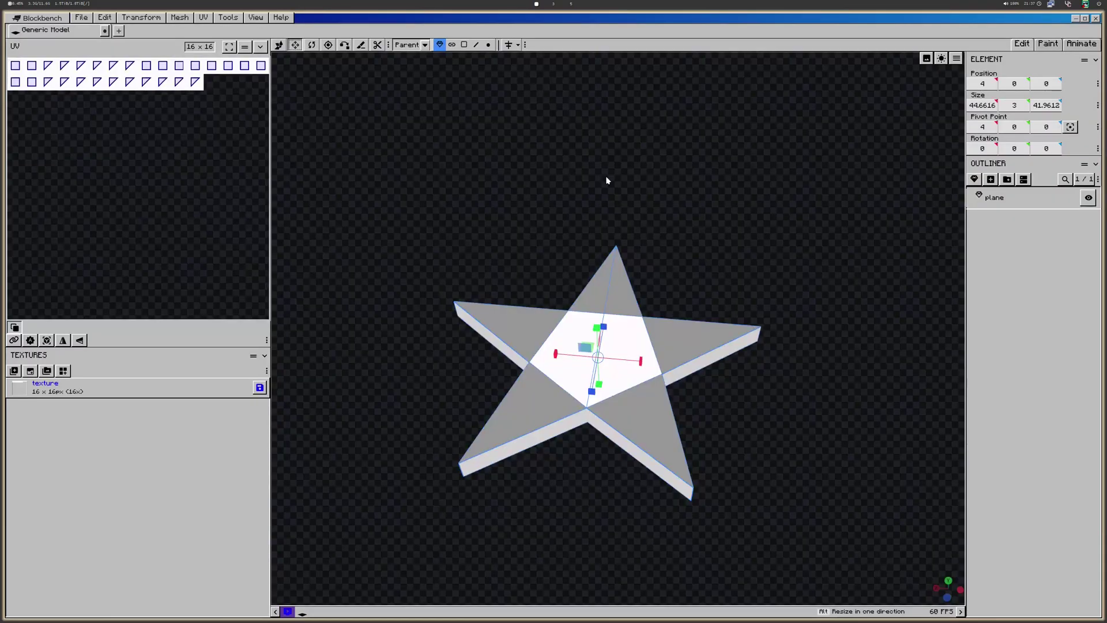
{"action": "left_click", "coordinate": [925, 59]}
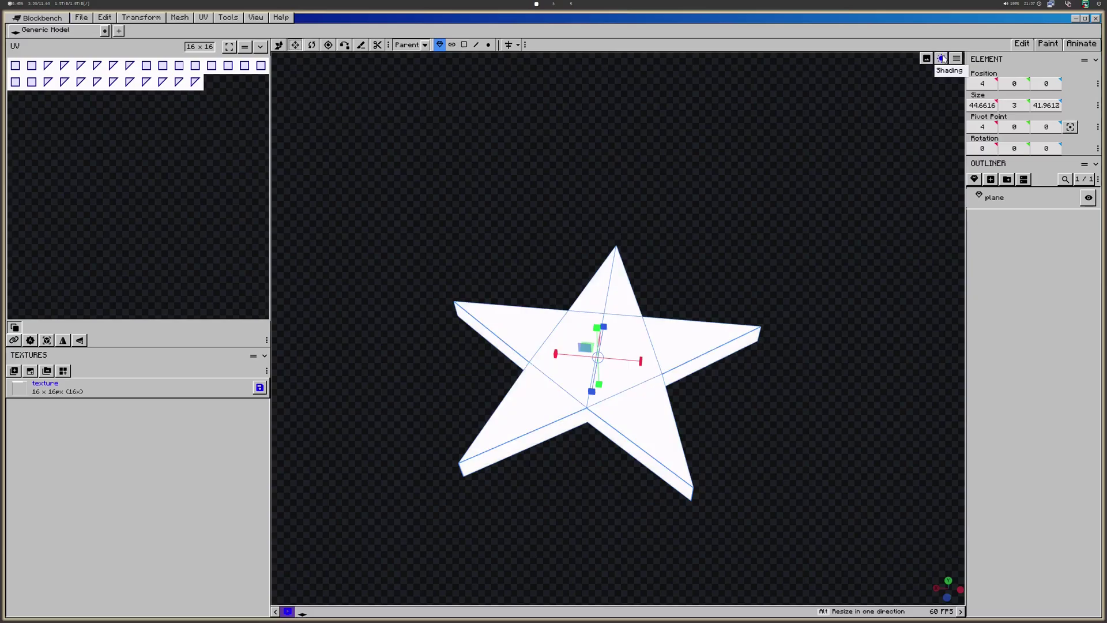
Fill the entire star element with the beige color #e6cca1 using the paint bucket in Element mode
{"action": "left_click", "coordinate": [1047, 45]}
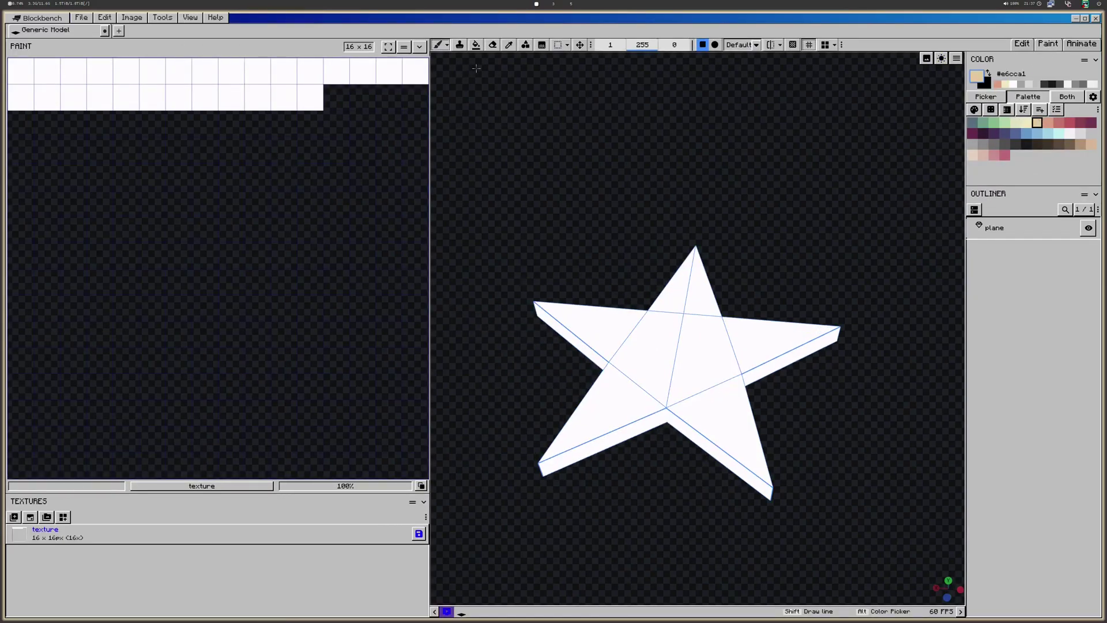
{"action": "left_click", "coordinate": [476, 45]}
{"action": "left_click", "coordinate": [627, 45]}
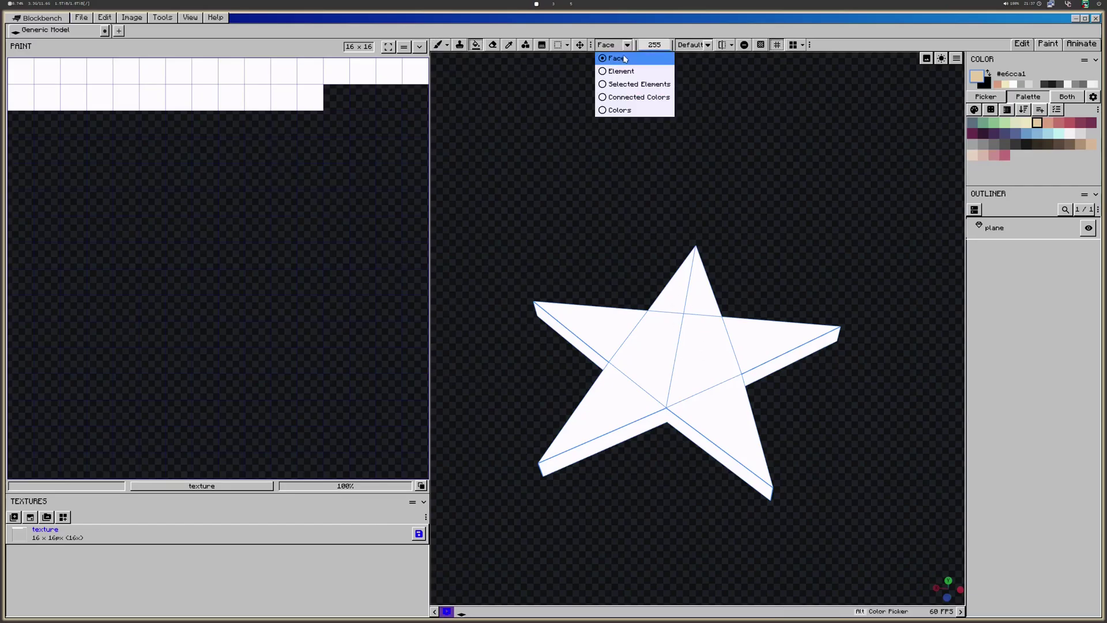
{"action": "left_click", "coordinate": [611, 68]}
{"action": "left_click", "coordinate": [667, 348]}
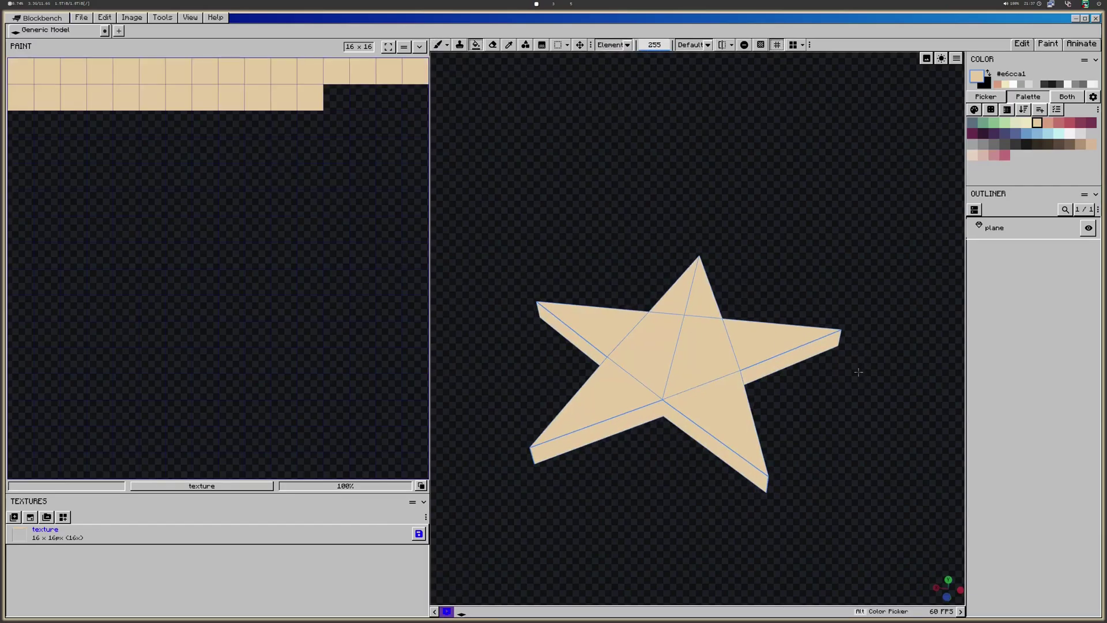
Return to edit mode, rotate the star upright and deselect it
{"action": "left_click", "coordinate": [1021, 44]}
{"action": "key", "text": "r"}
{"action": "left_click_drag", "start_coordinate": [588, 340], "coordinate": [736, 403]}
{"action": "scroll", "coordinate": [744, 329], "scroll_direction": "up", "scroll_amount": 3}
{"action": "left_click", "coordinate": [742, 328]}
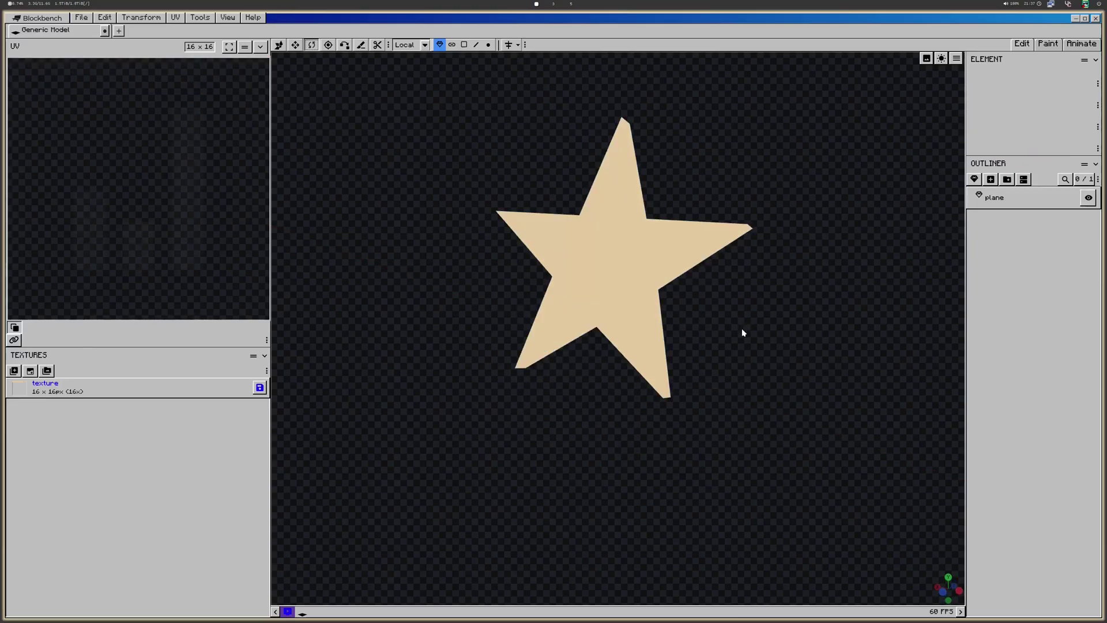